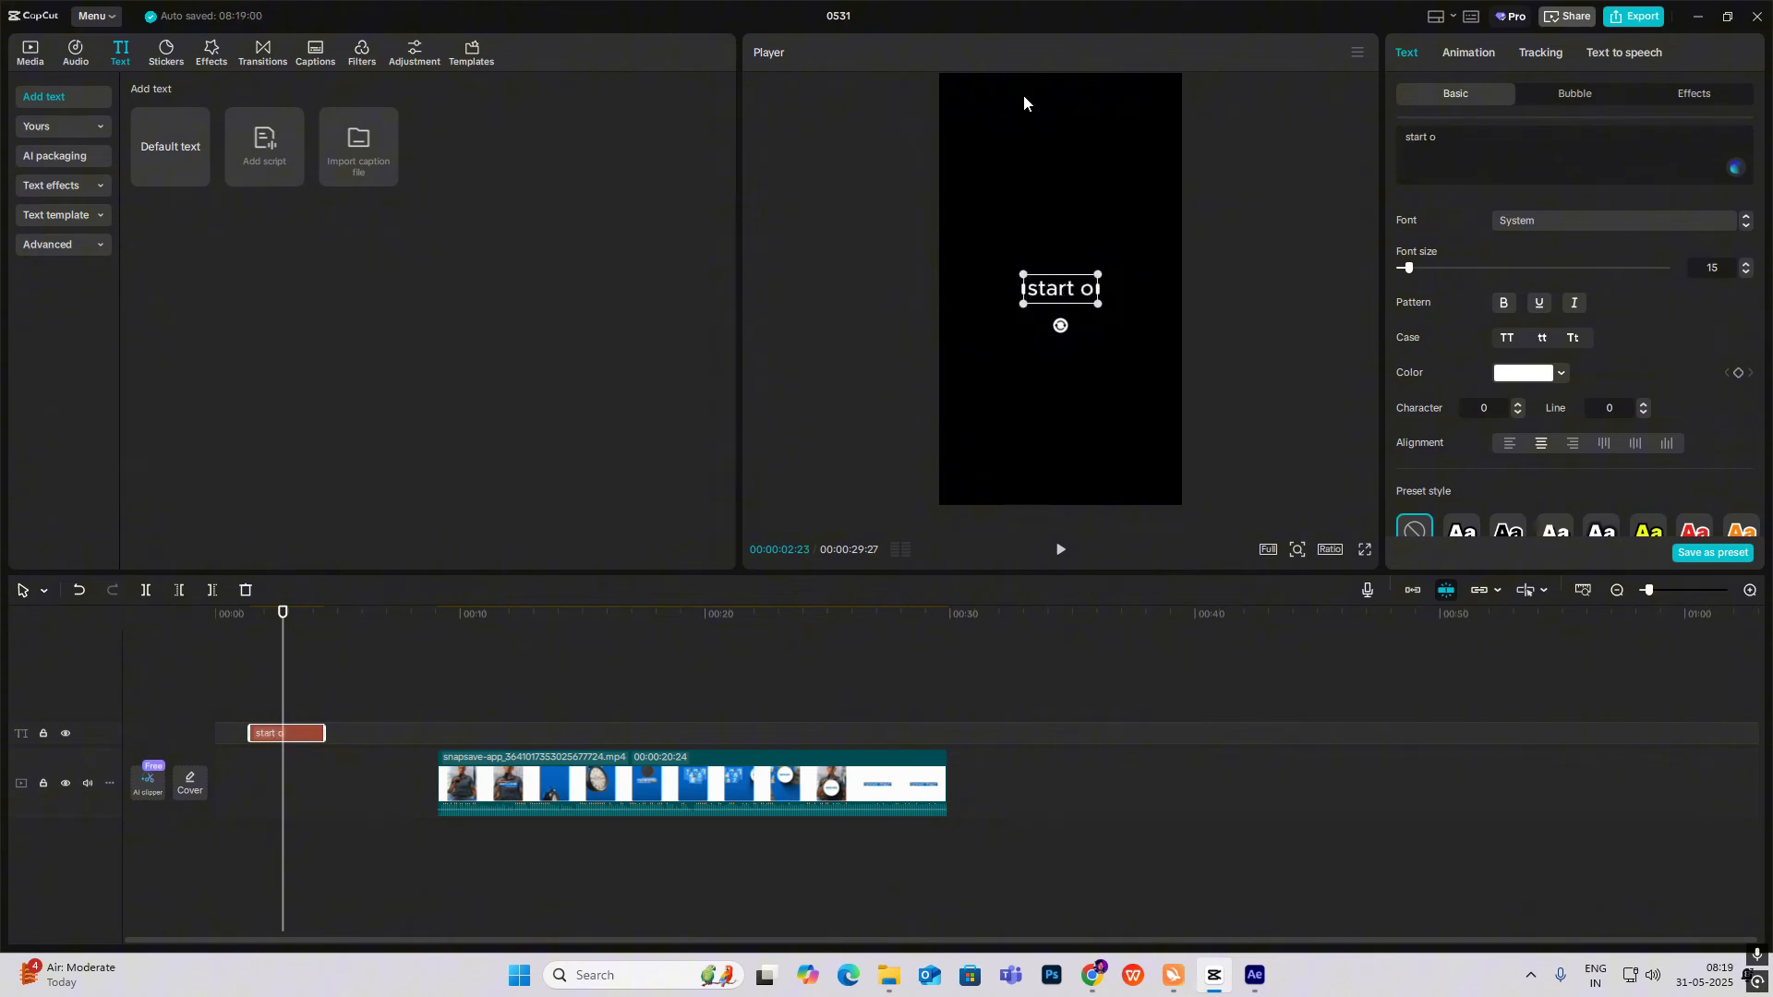
Shorten the text to the single word "Start" and give it title case.
{"action": "key", "text": "ctrl+shift+Left"}
{"action": "key", "text": "ctrl+shift+Left"}
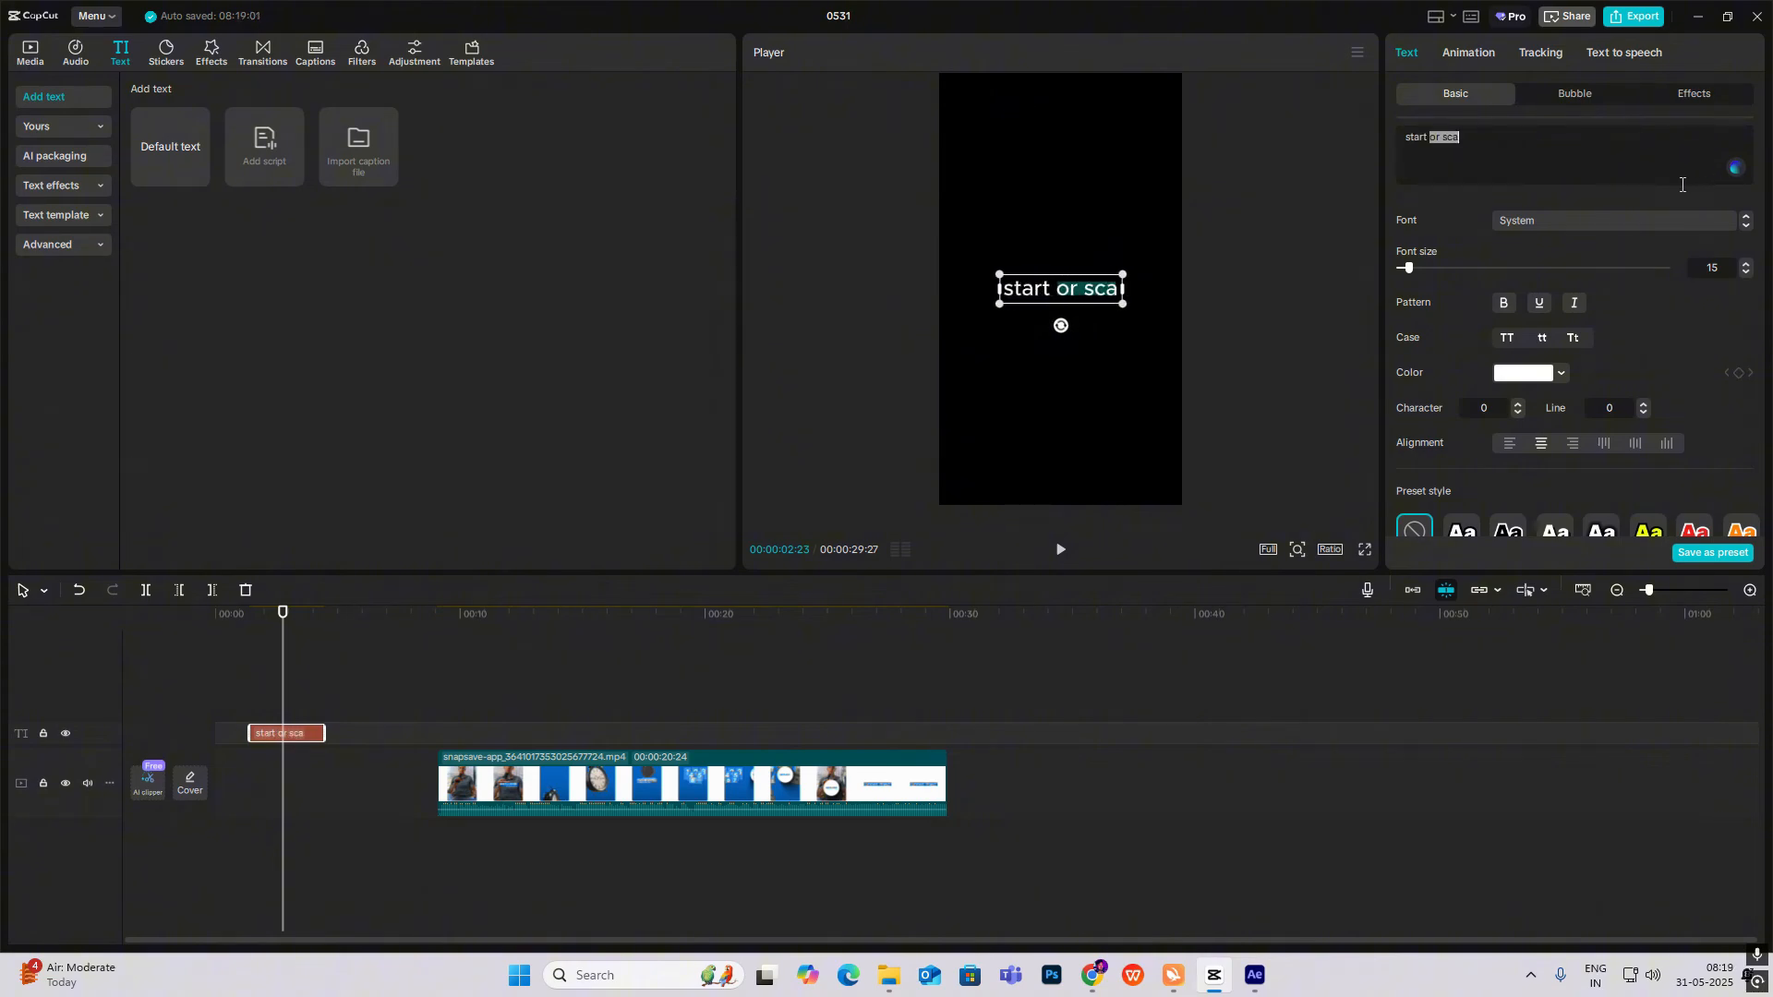
{"action": "key", "text": "BackSpace"}
{"action": "left_click", "coordinate": [1141, 239]}
{"action": "left_click", "coordinate": [263, 732]}
{"action": "left_click", "coordinate": [1572, 337]}
{"action": "left_click", "coordinate": [1061, 379]}
{"action": "left_click", "coordinate": [1058, 289]}
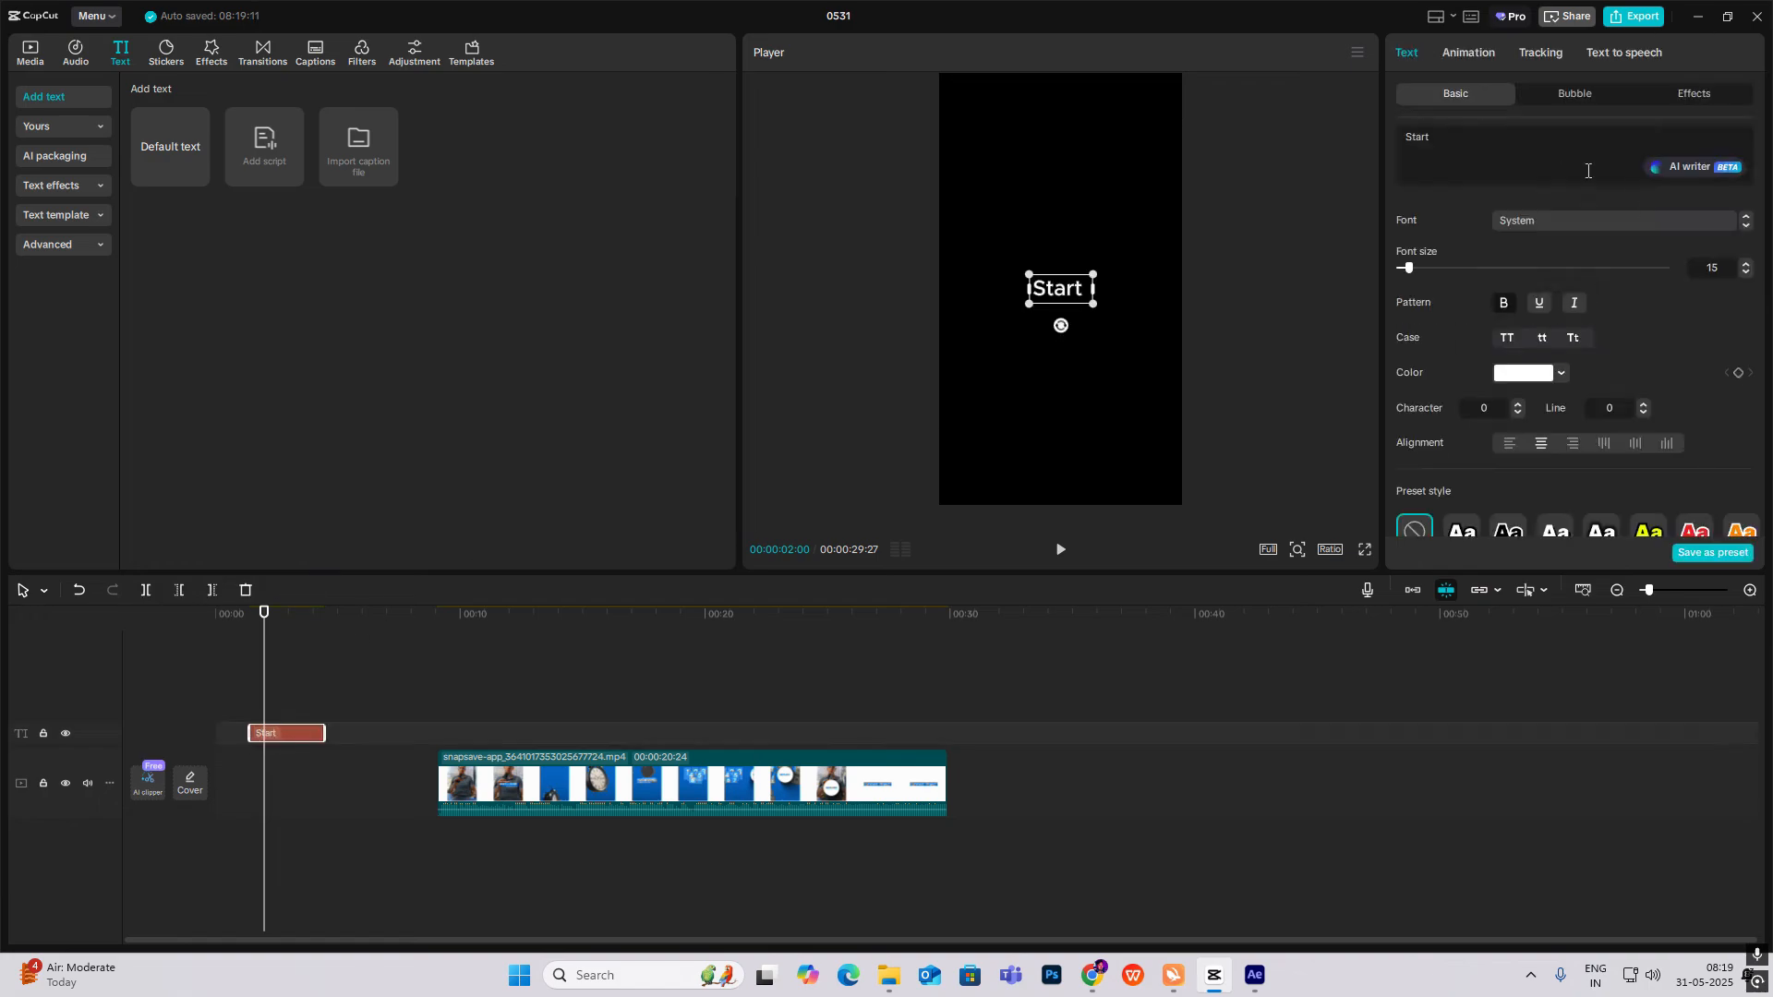
Try adding transform and blend keyframes to the "Start" text at 00:00:02:00.
{"action": "scroll", "coordinate": [1644, 207], "scroll_direction": "down", "scroll_amount": 5}
{"action": "left_click", "coordinate": [1739, 354]}
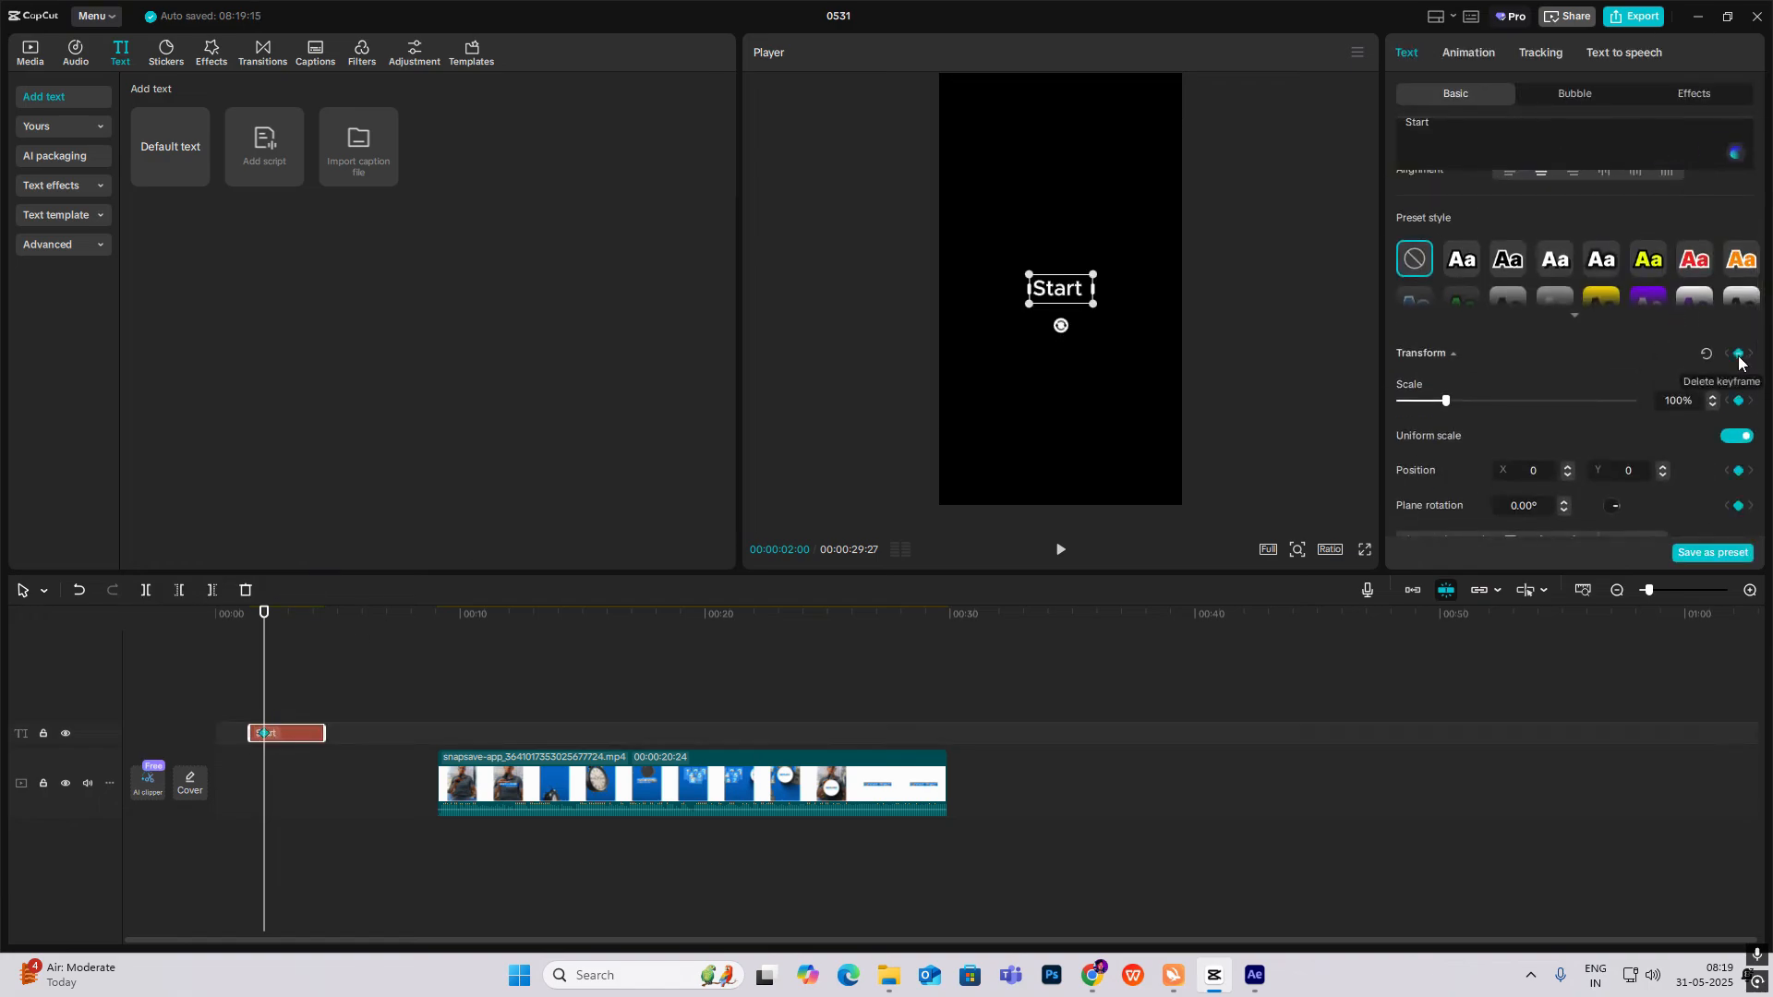
{"action": "scroll", "coordinate": [1739, 360], "scroll_direction": "down", "scroll_amount": 5}
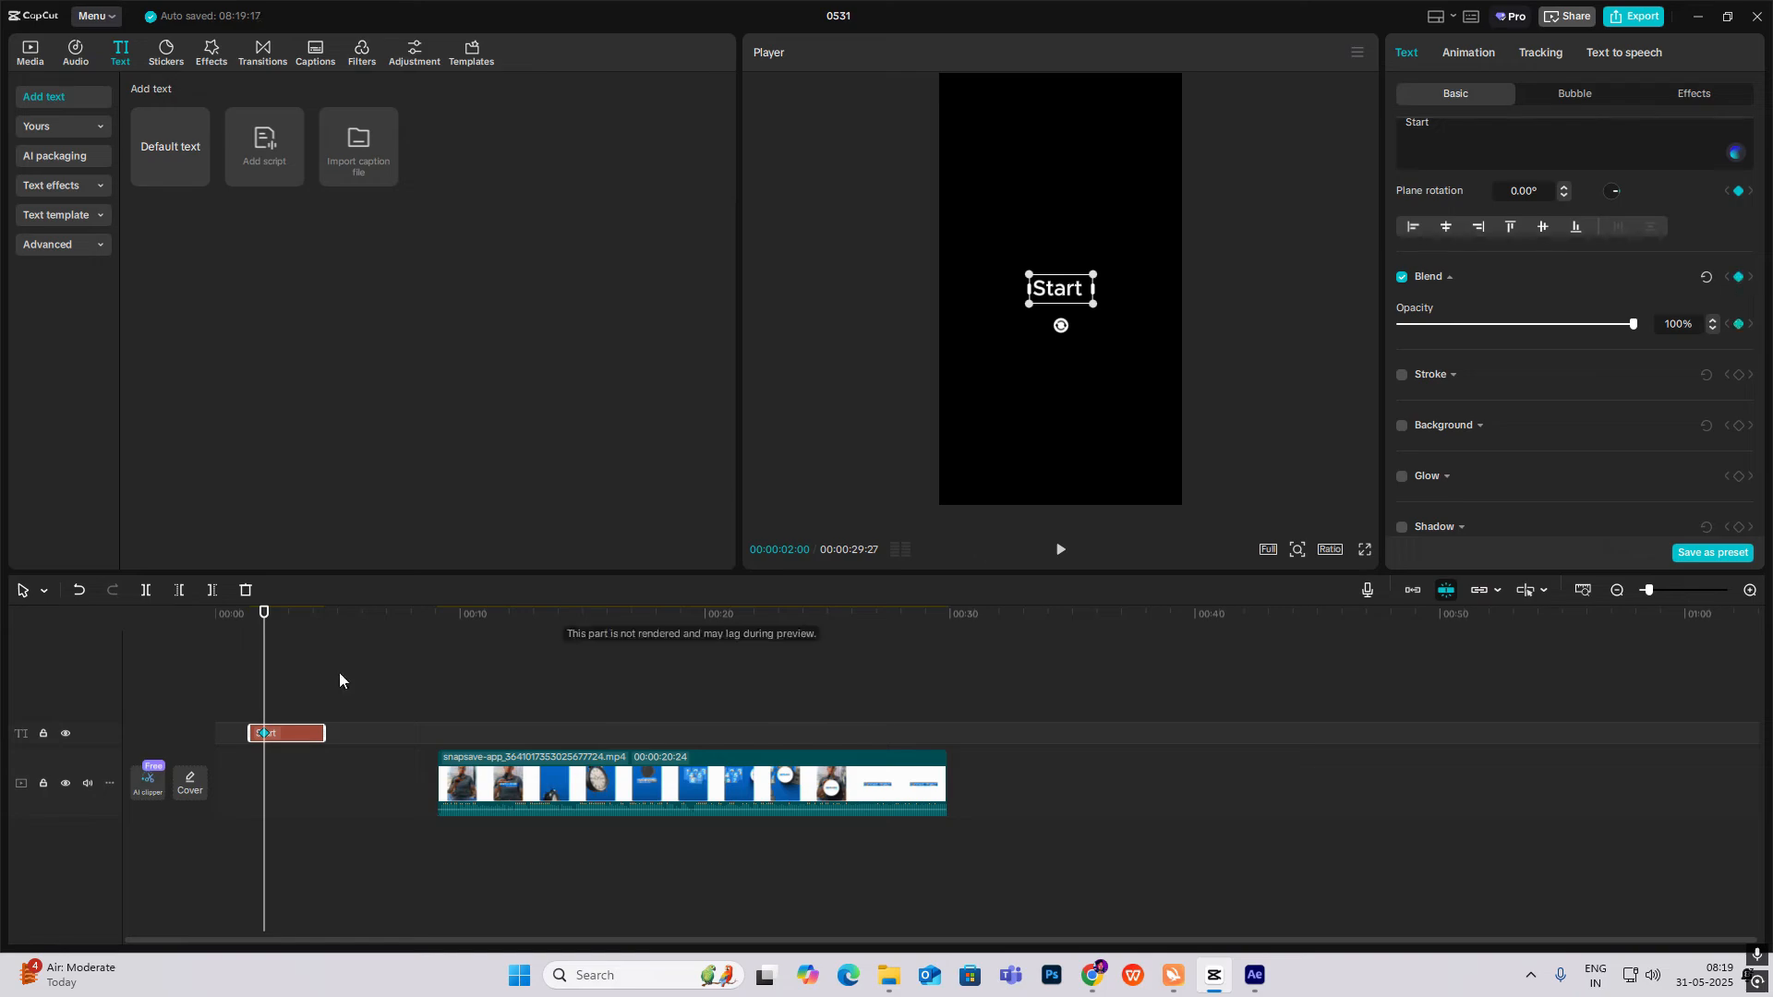
{"action": "scroll", "coordinate": [612, 638], "scroll_direction": "up", "scroll_amount": 2}
With the "Start" clip at the timeline's beginning, add transform and blend keyframes to it at 00:00:00:13.
{"action": "left_click_drag", "start_coordinate": [222, 712], "coordinate": [257, 730]}
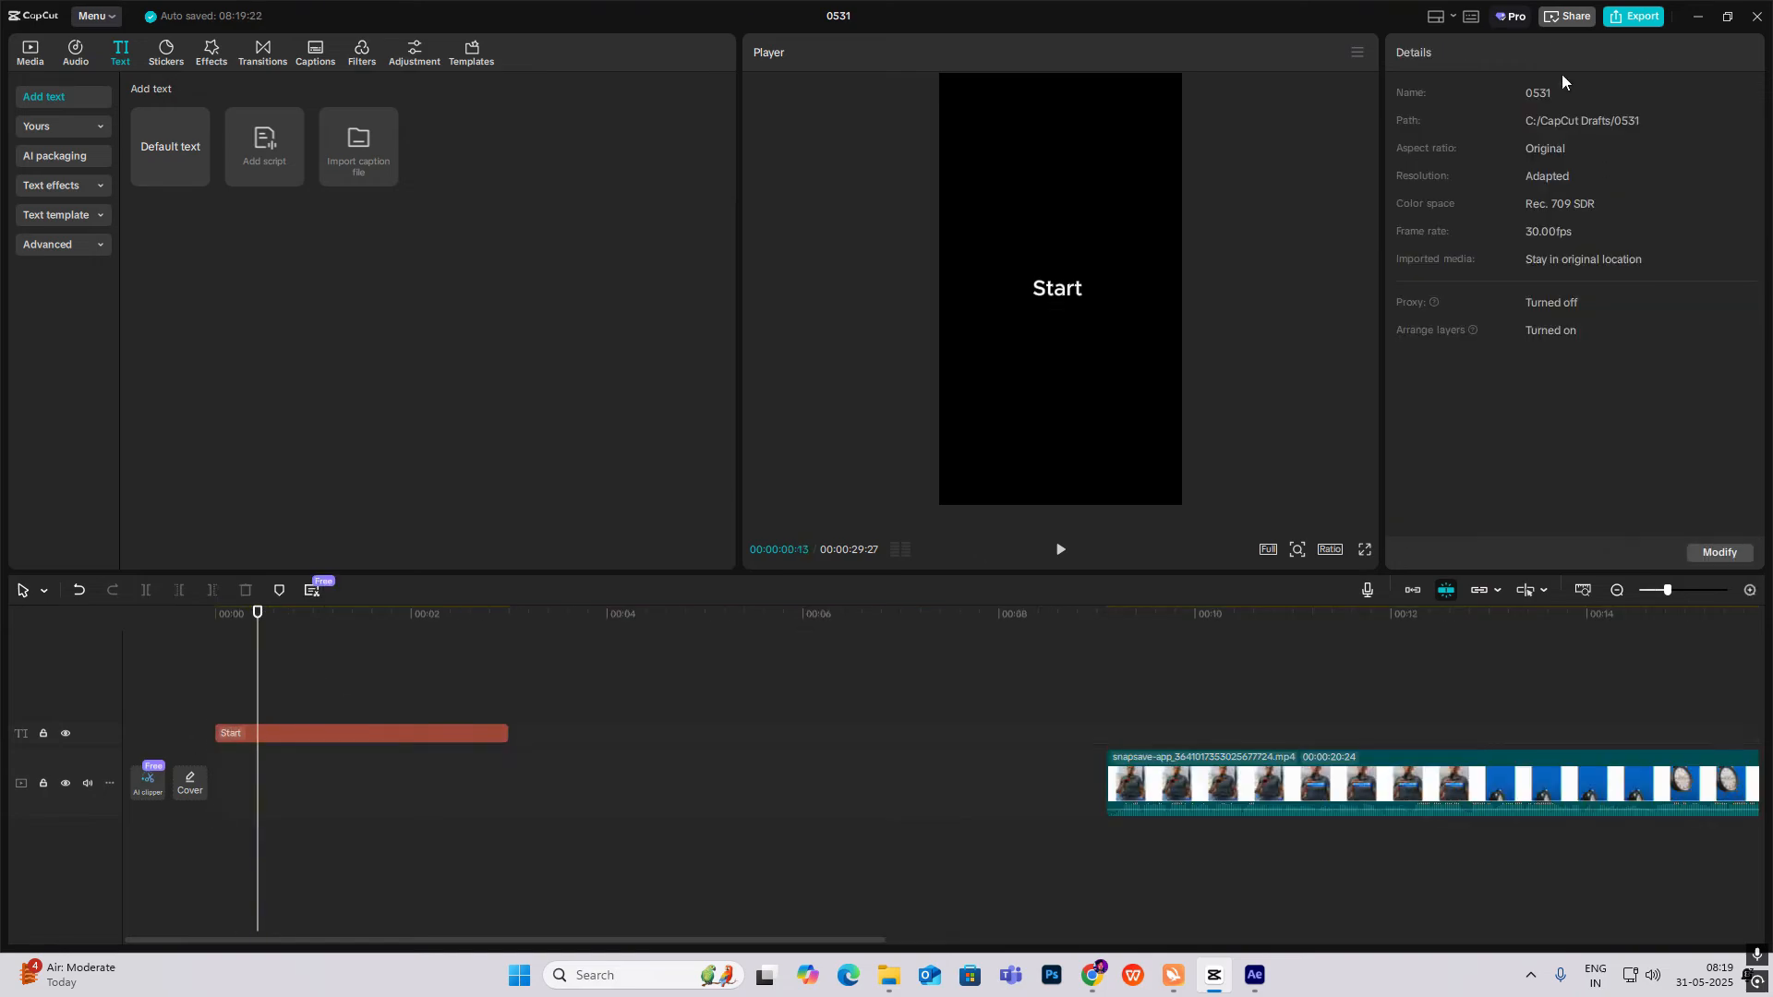
{"action": "left_click", "coordinate": [284, 734]}
{"action": "scroll", "coordinate": [1744, 360], "scroll_direction": "down", "scroll_amount": 5}
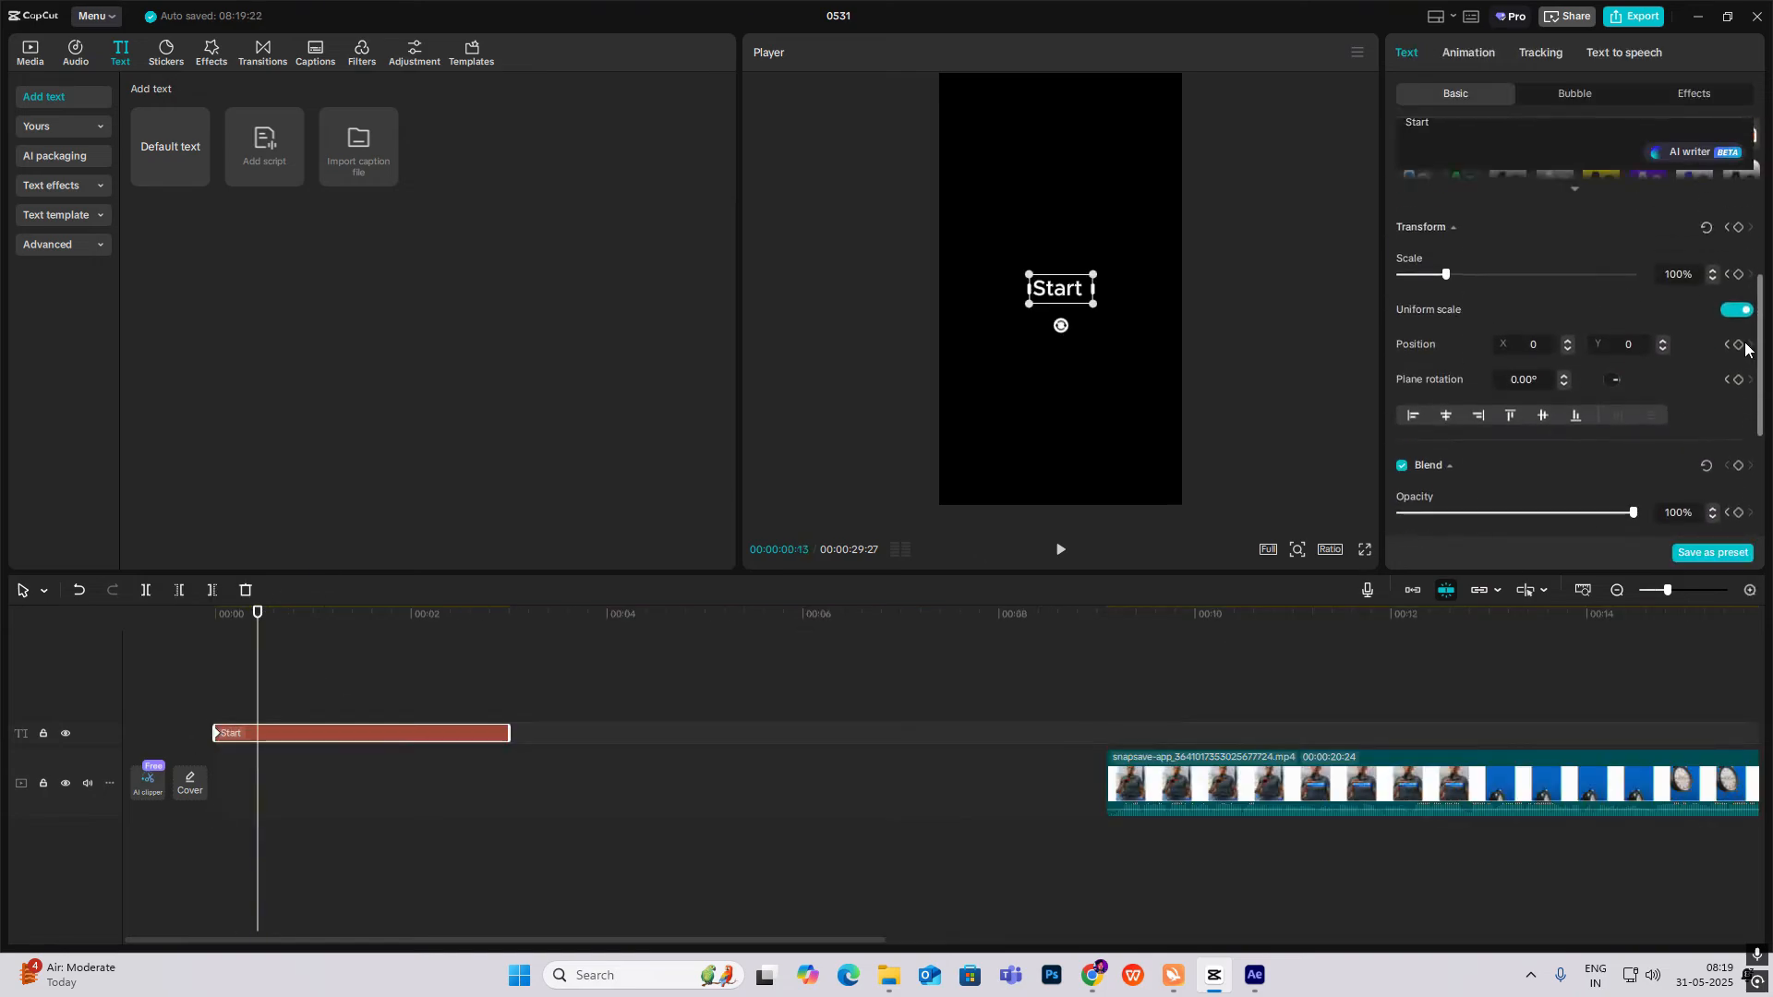
{"action": "left_click", "coordinate": [1739, 265]}
{"action": "scroll", "coordinate": [1739, 277], "scroll_direction": "down", "scroll_amount": 4}
{"action": "scroll", "coordinate": [1739, 295], "scroll_direction": "up", "scroll_amount": 1}
{"action": "left_click", "coordinate": [1739, 278]}
At 00:00:00:00, move the "Start" text slightly downward in the frame and set its opacity to 0%.
{"action": "left_click_drag", "start_coordinate": [258, 686], "coordinate": [216, 685]}
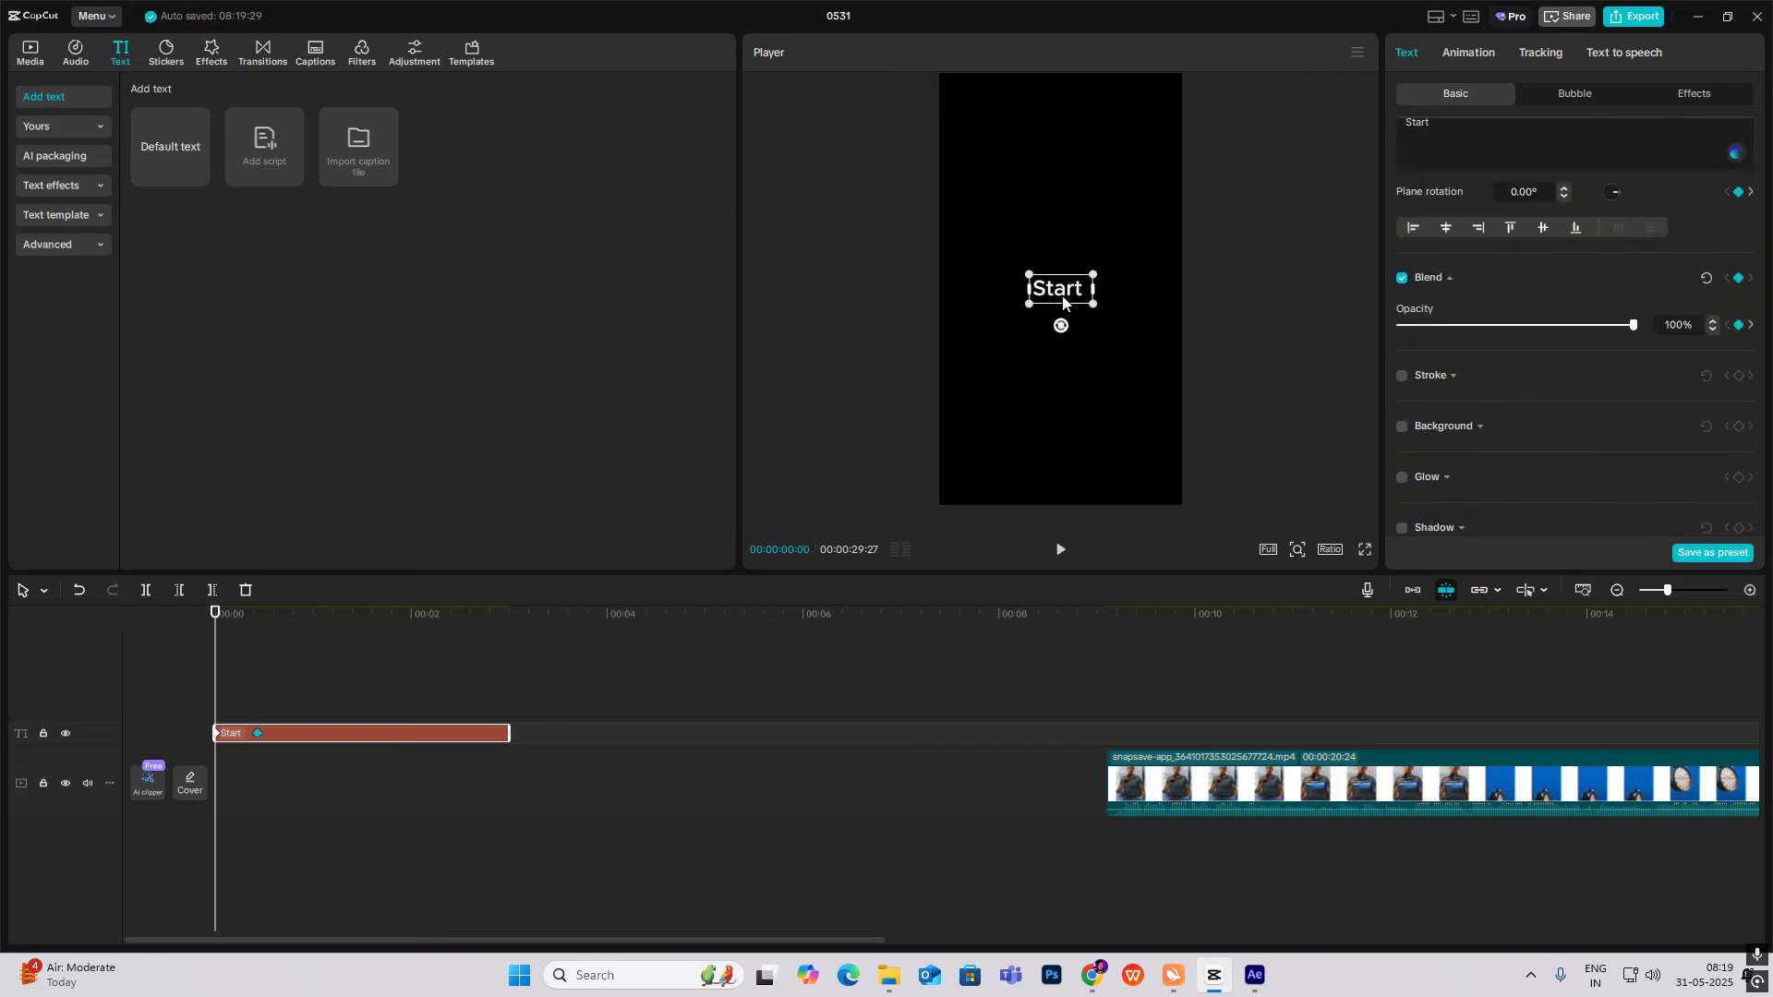
{"action": "left_click_drag", "start_coordinate": [1061, 303], "coordinate": [1064, 319]}
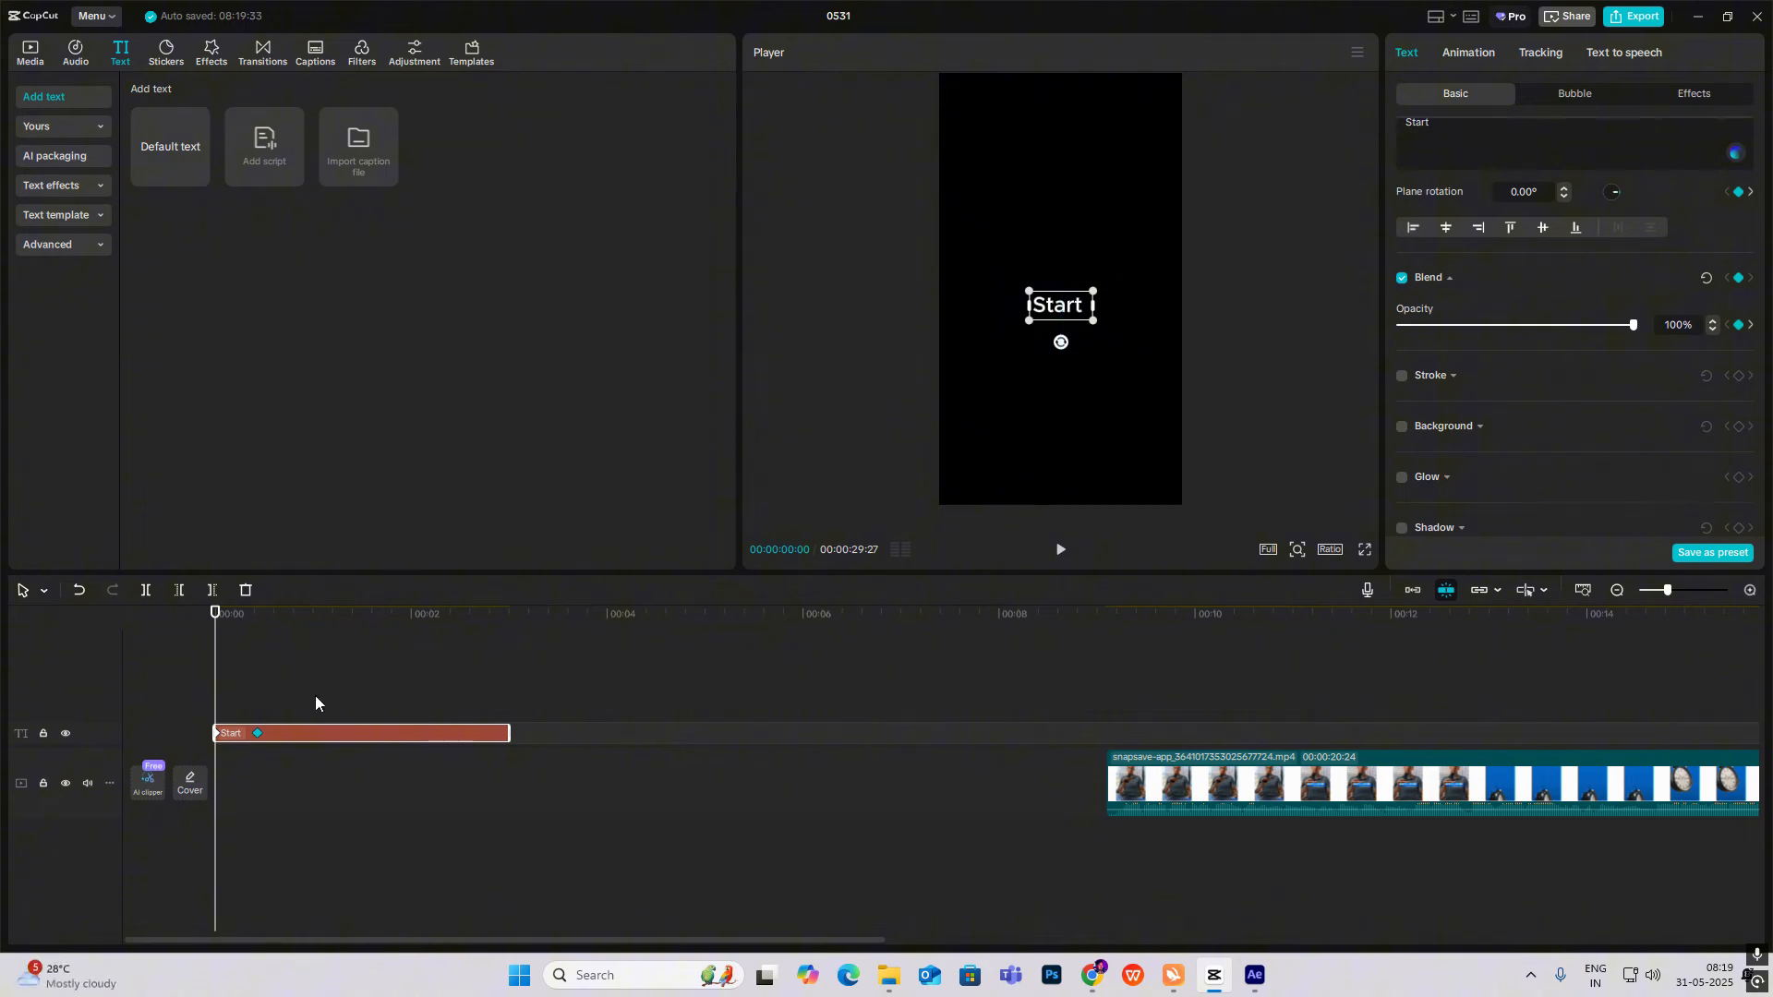
{"action": "scroll", "coordinate": [1502, 471], "scroll_direction": "down", "scroll_amount": 1}
{"action": "left_click_drag", "start_coordinate": [1507, 253], "coordinate": [607, 222]}
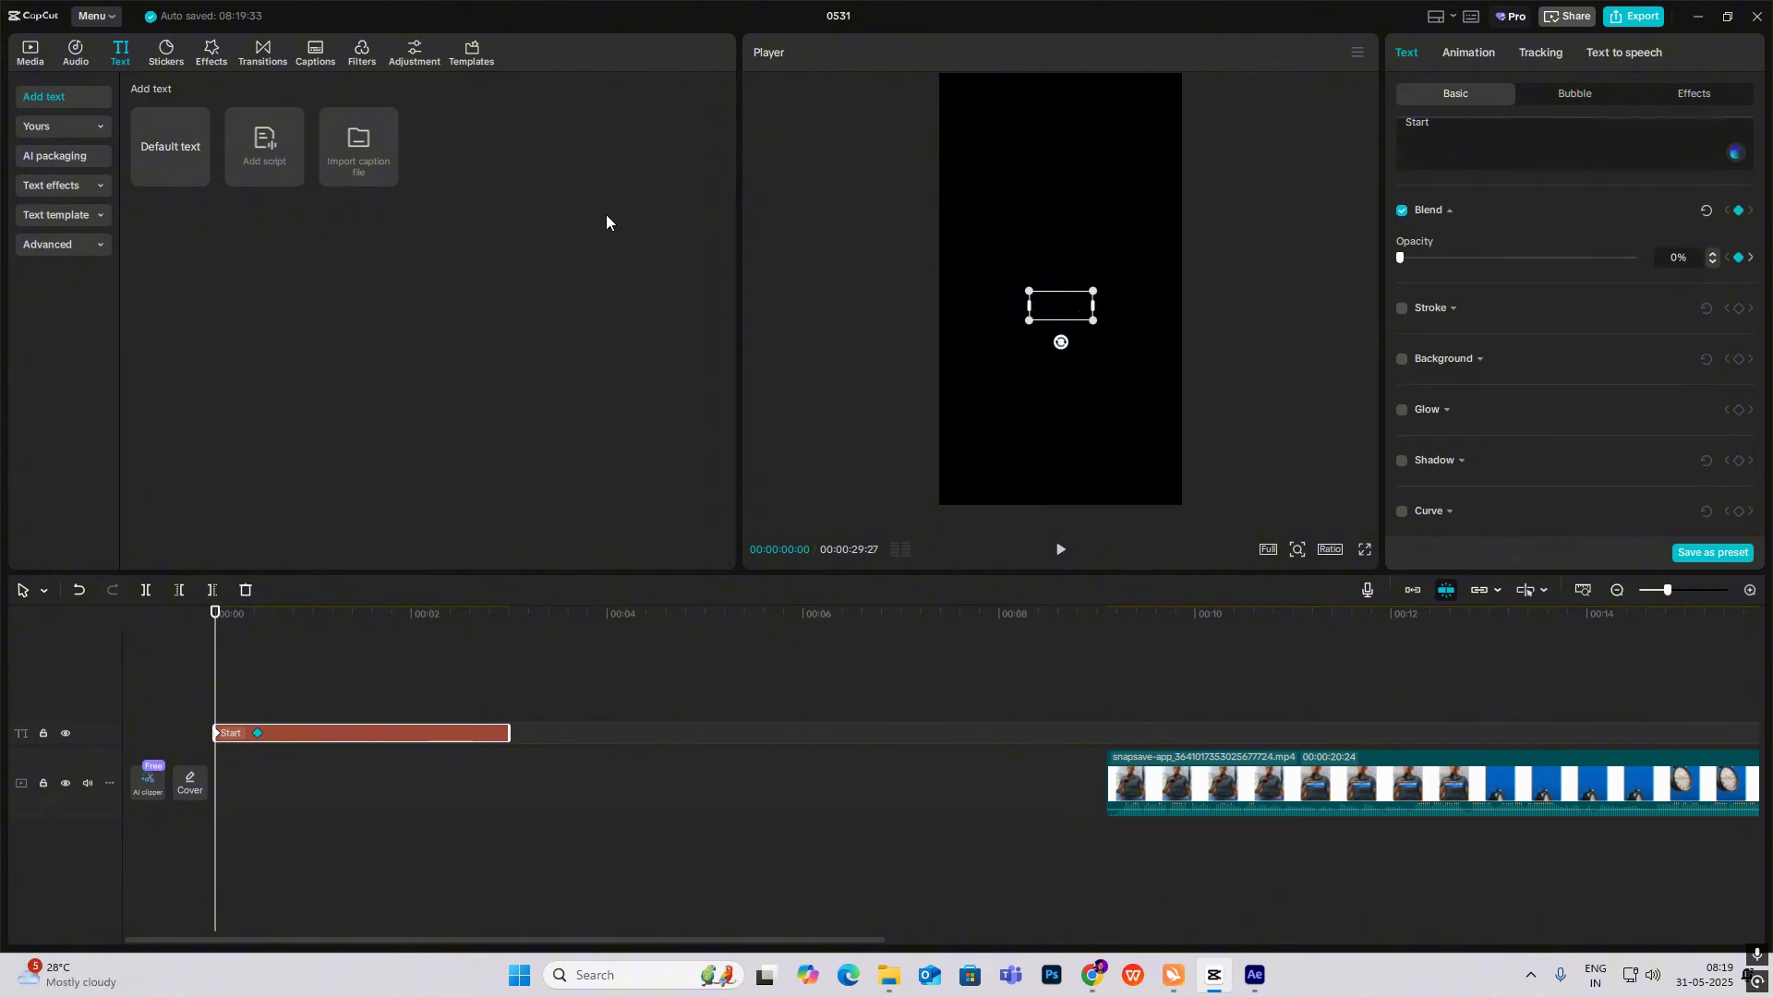
Open the "Start" clip's keyframe graphs and apply the Cubic Out preset curve to its Y position.
{"action": "left_click", "coordinate": [559, 683]}
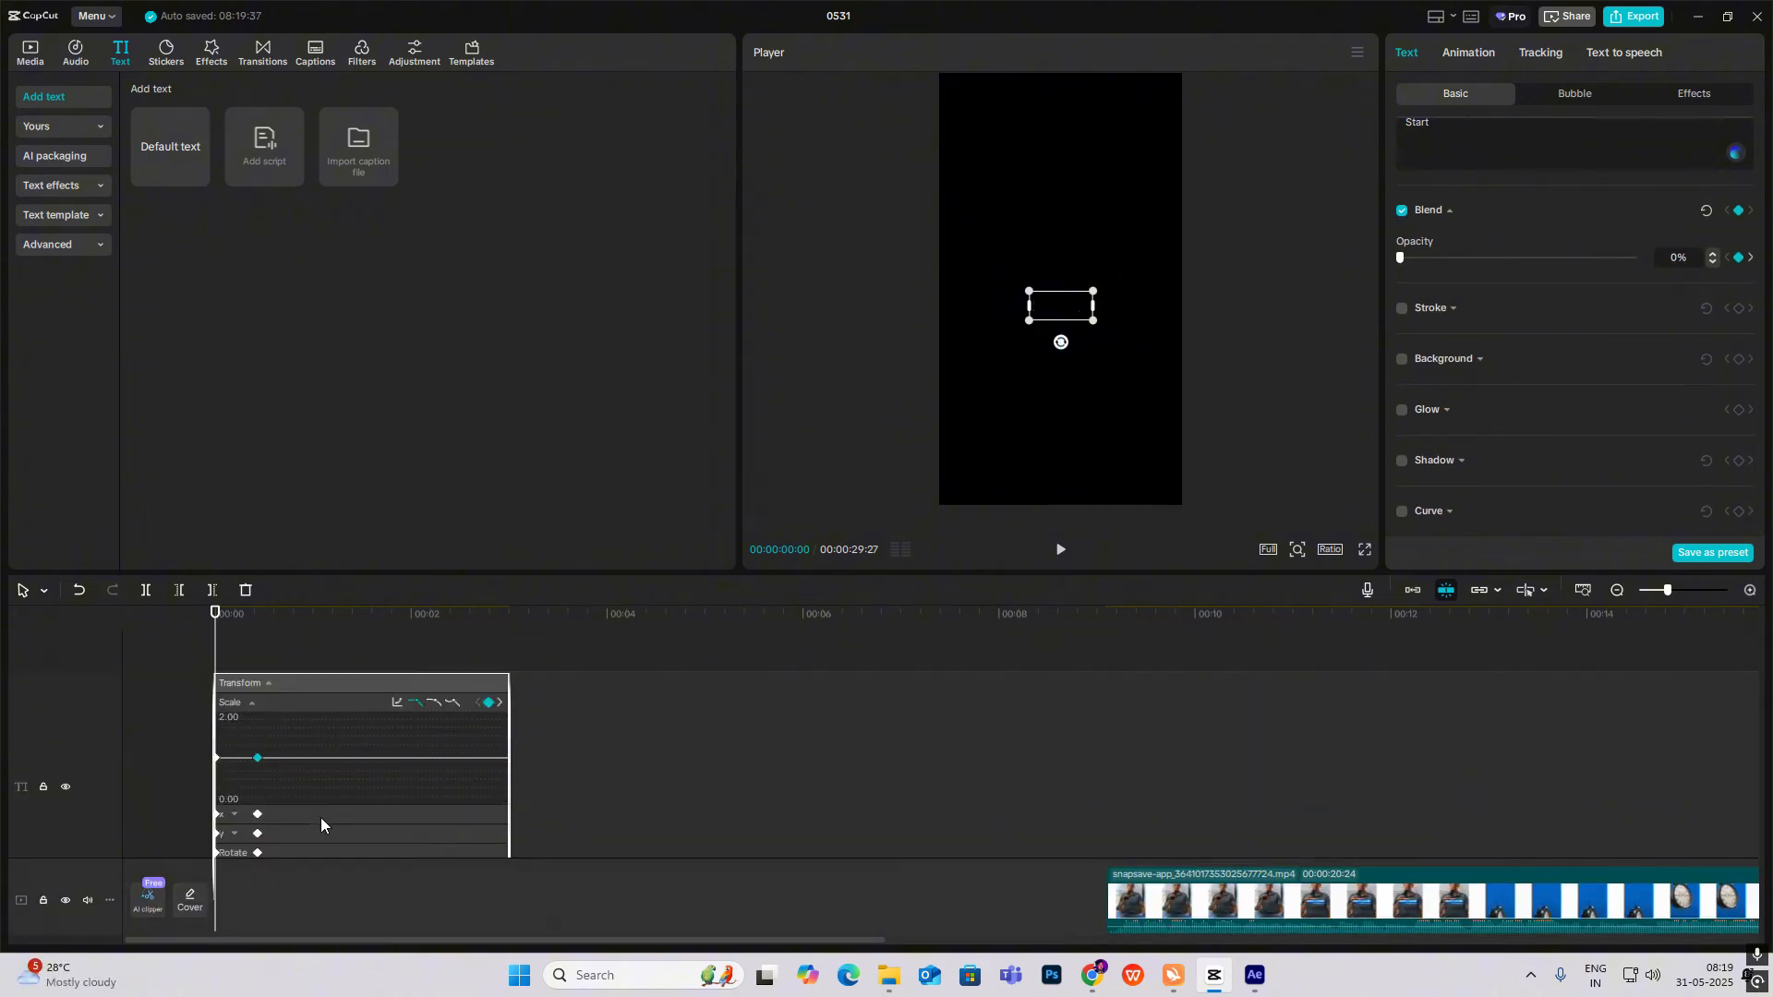
{"action": "left_click", "coordinate": [293, 830]}
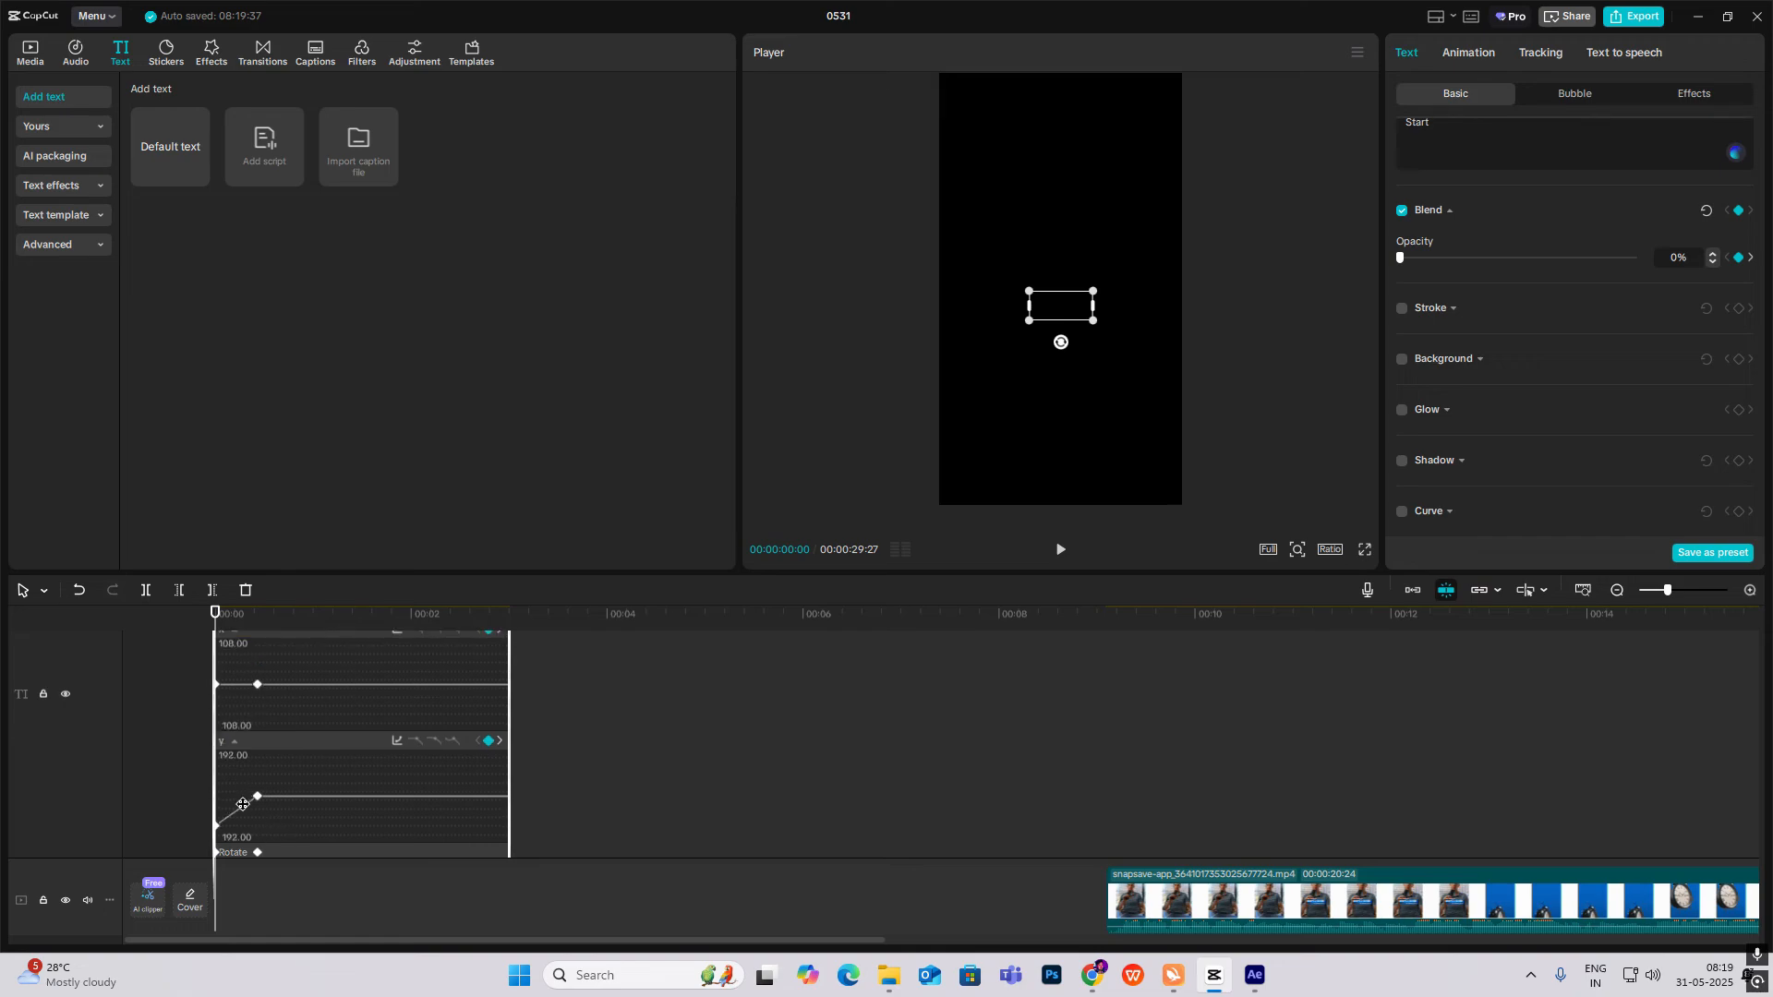
{"action": "left_click", "coordinate": [413, 744]}
{"action": "left_click", "coordinate": [529, 802]}
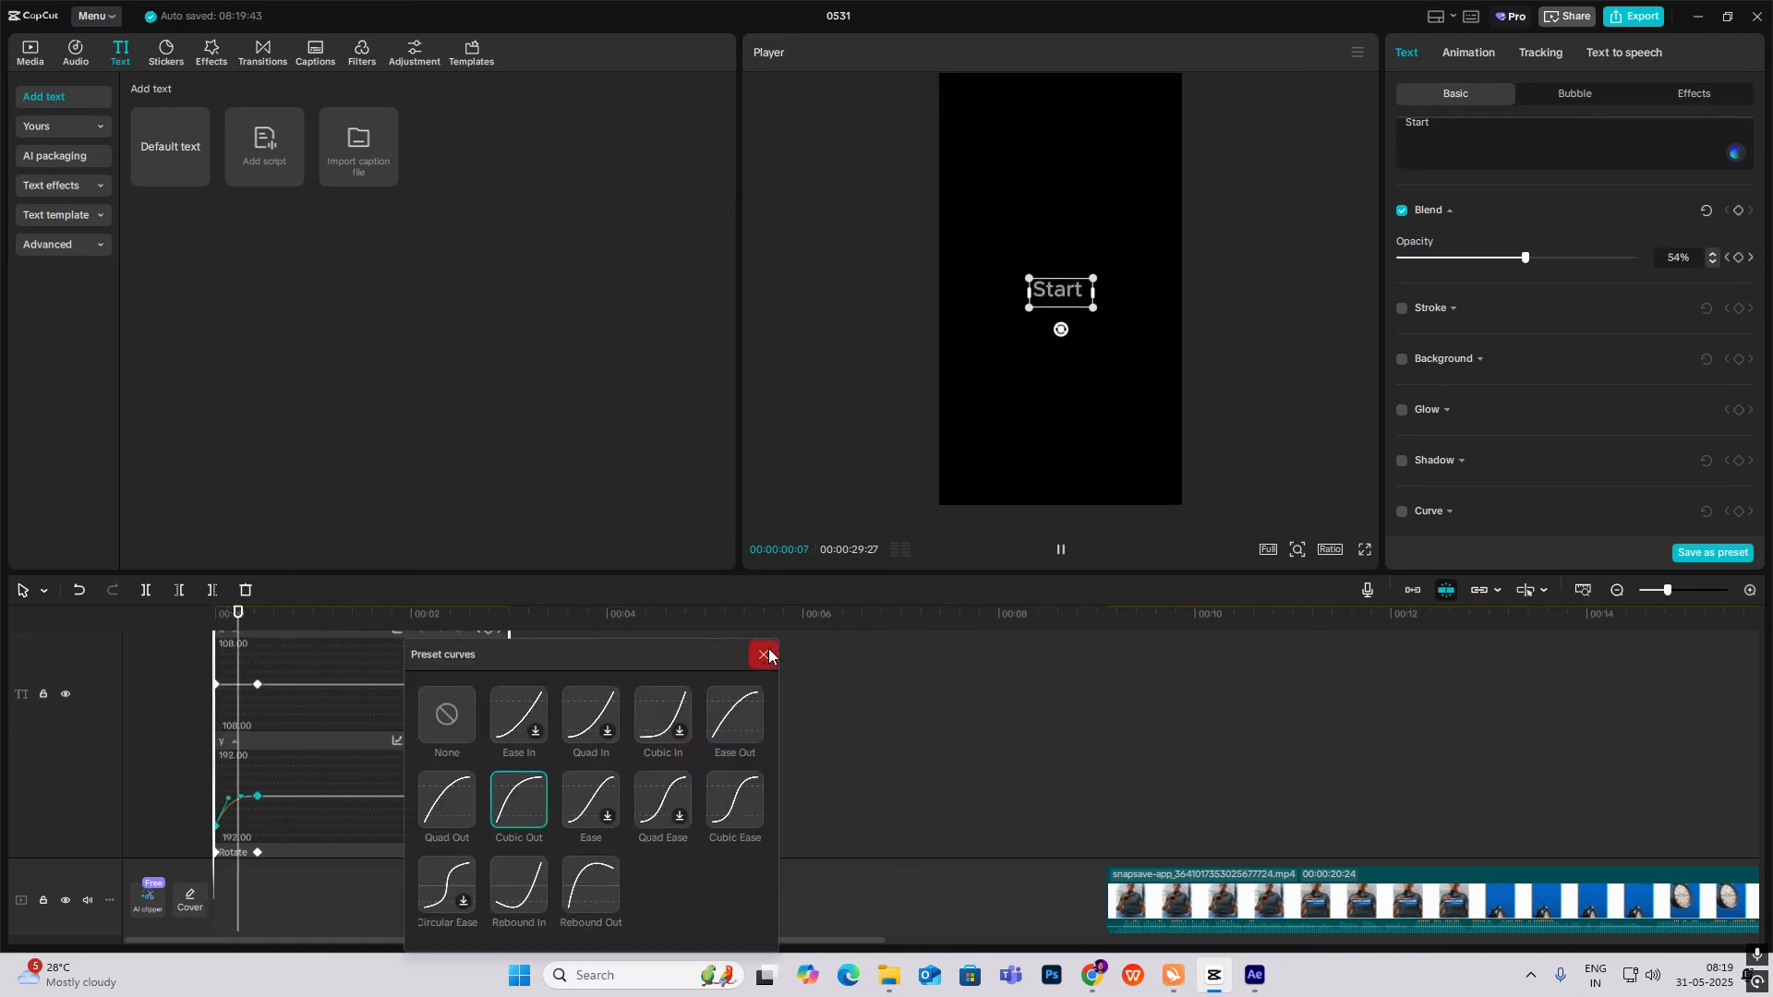
{"action": "left_click", "coordinate": [767, 650]}
Apply the Cubic Out preset curve to the "Start" clip's opacity keyframes and close the graphs.
{"action": "scroll", "coordinate": [333, 807], "scroll_direction": "down", "scroll_amount": 3}
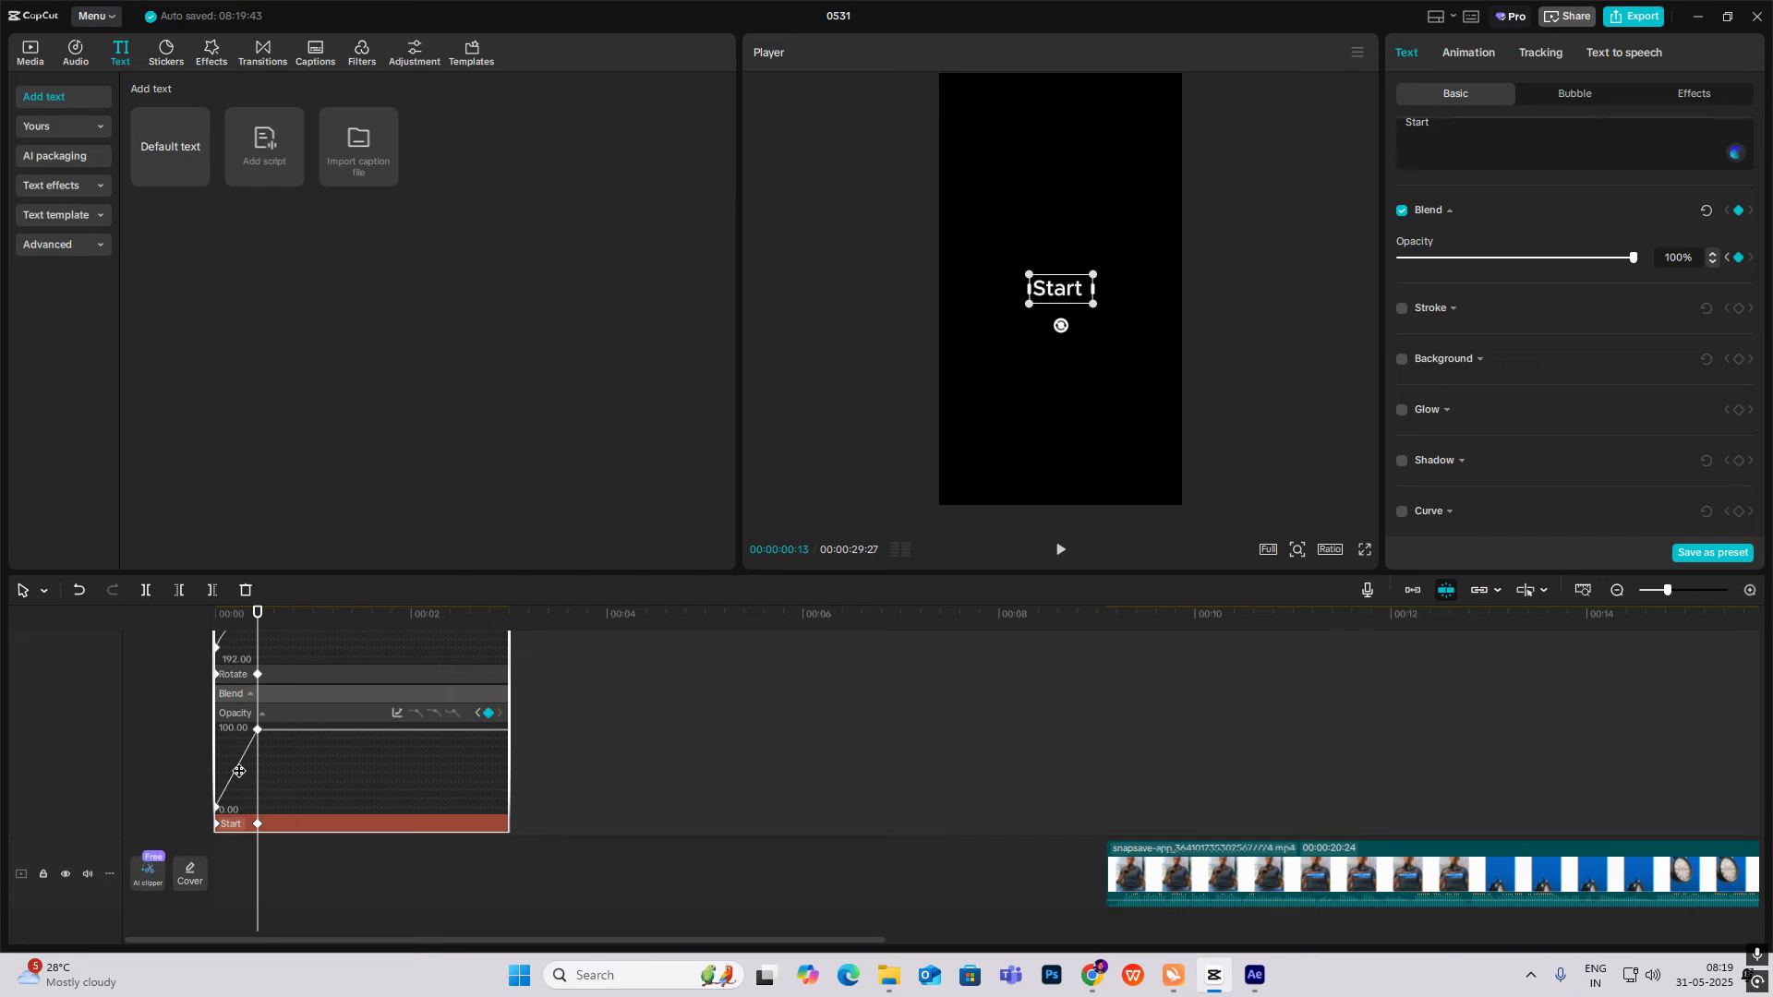
{"action": "left_click", "coordinate": [397, 713]}
{"action": "left_click", "coordinate": [510, 802]}
{"action": "left_click", "coordinate": [764, 655]}
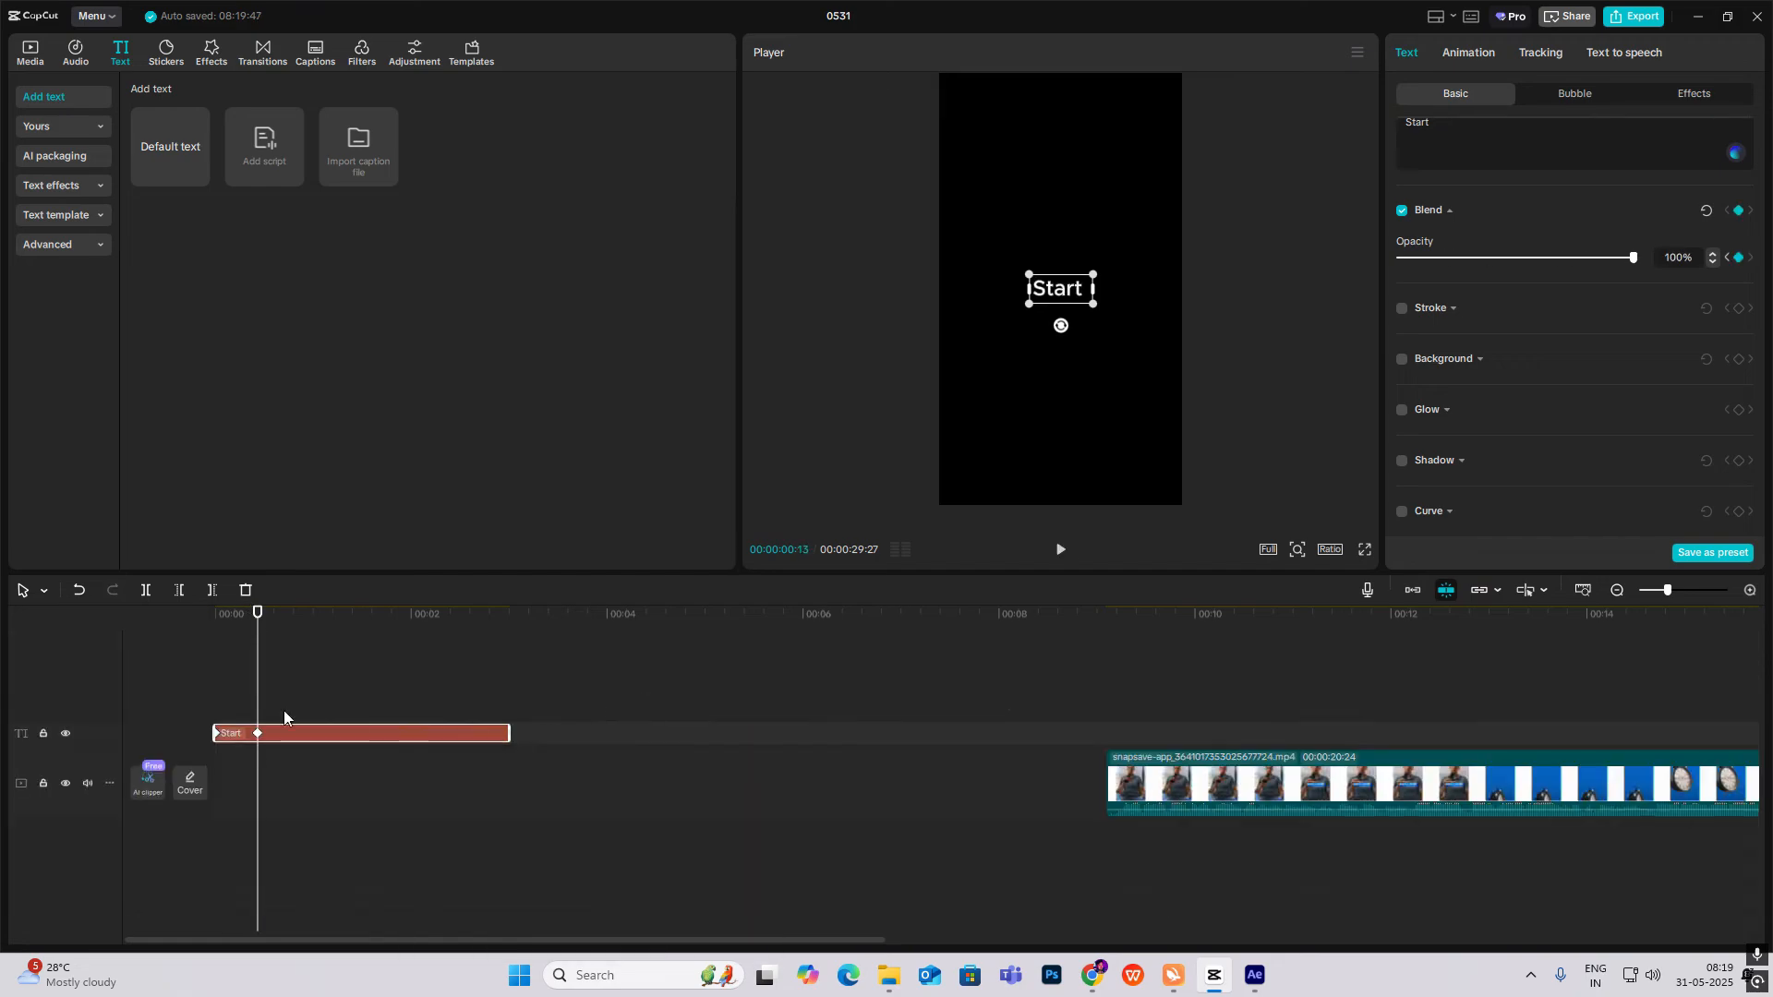
Duplicate the "Start" text clip onto a track above and change the copy's text to "or".
{"action": "left_click", "coordinate": [144, 701]}
{"action": "left_click_drag", "start_coordinate": [260, 699], "coordinate": [264, 744]}
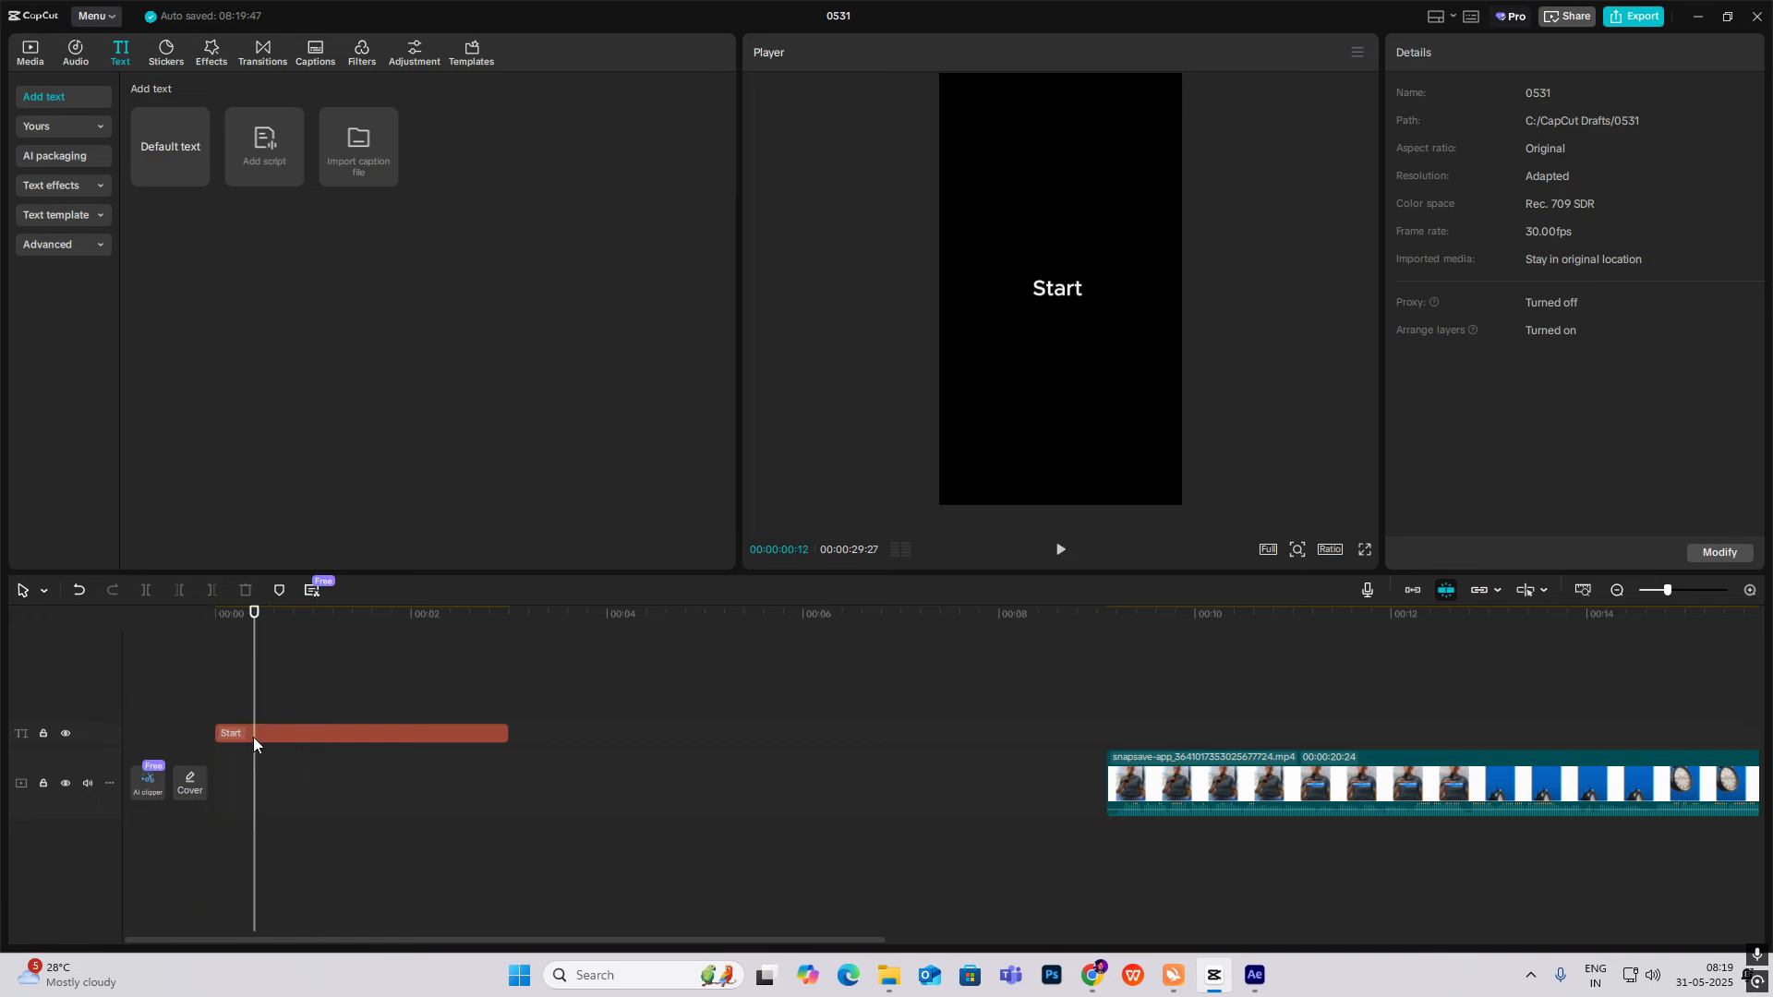
{"action": "left_click", "coordinate": [249, 736]}
{"action": "key", "text": "ctrl+c"}
{"action": "key", "text": "ctrl+v"}
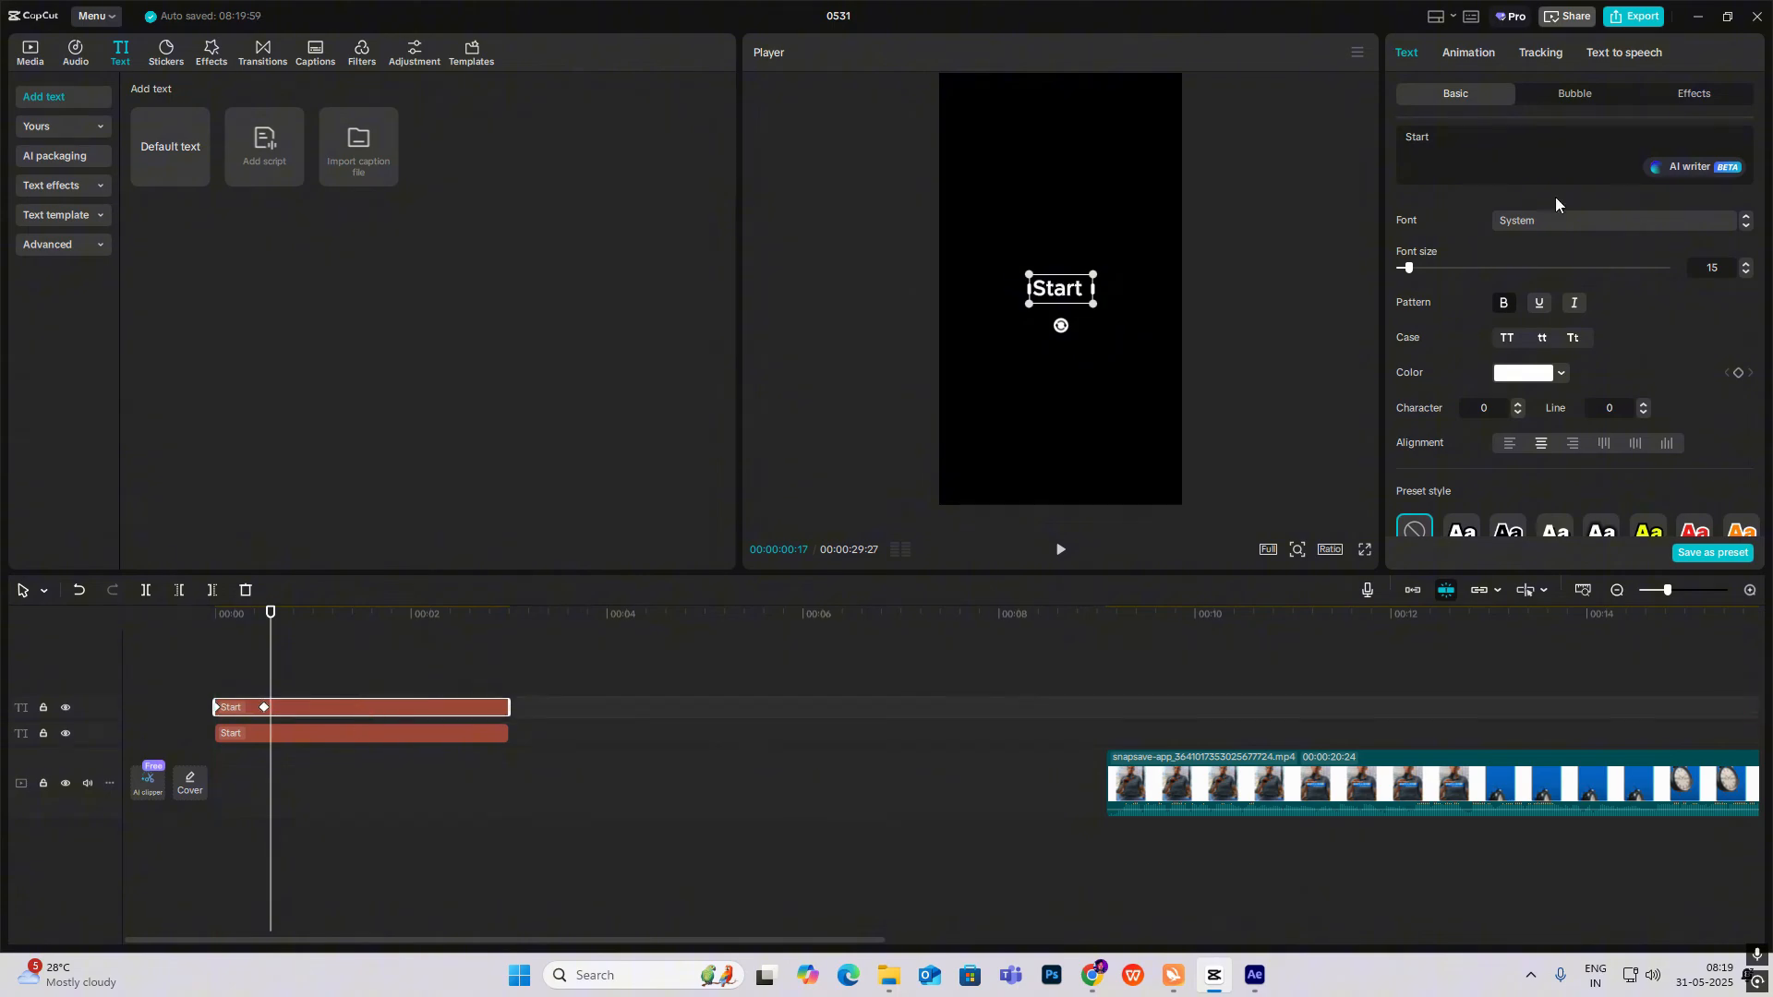
{"action": "type", "text": "or"}
Place the "or" text just right of "Start" in the frame and shift its clip to begin slightly after the "Start" clip.
{"action": "left_click_drag", "start_coordinate": [1066, 294], "coordinate": [1102, 294]}
{"action": "left_click", "coordinate": [217, 733]}
{"action": "left_click", "coordinate": [265, 707]}
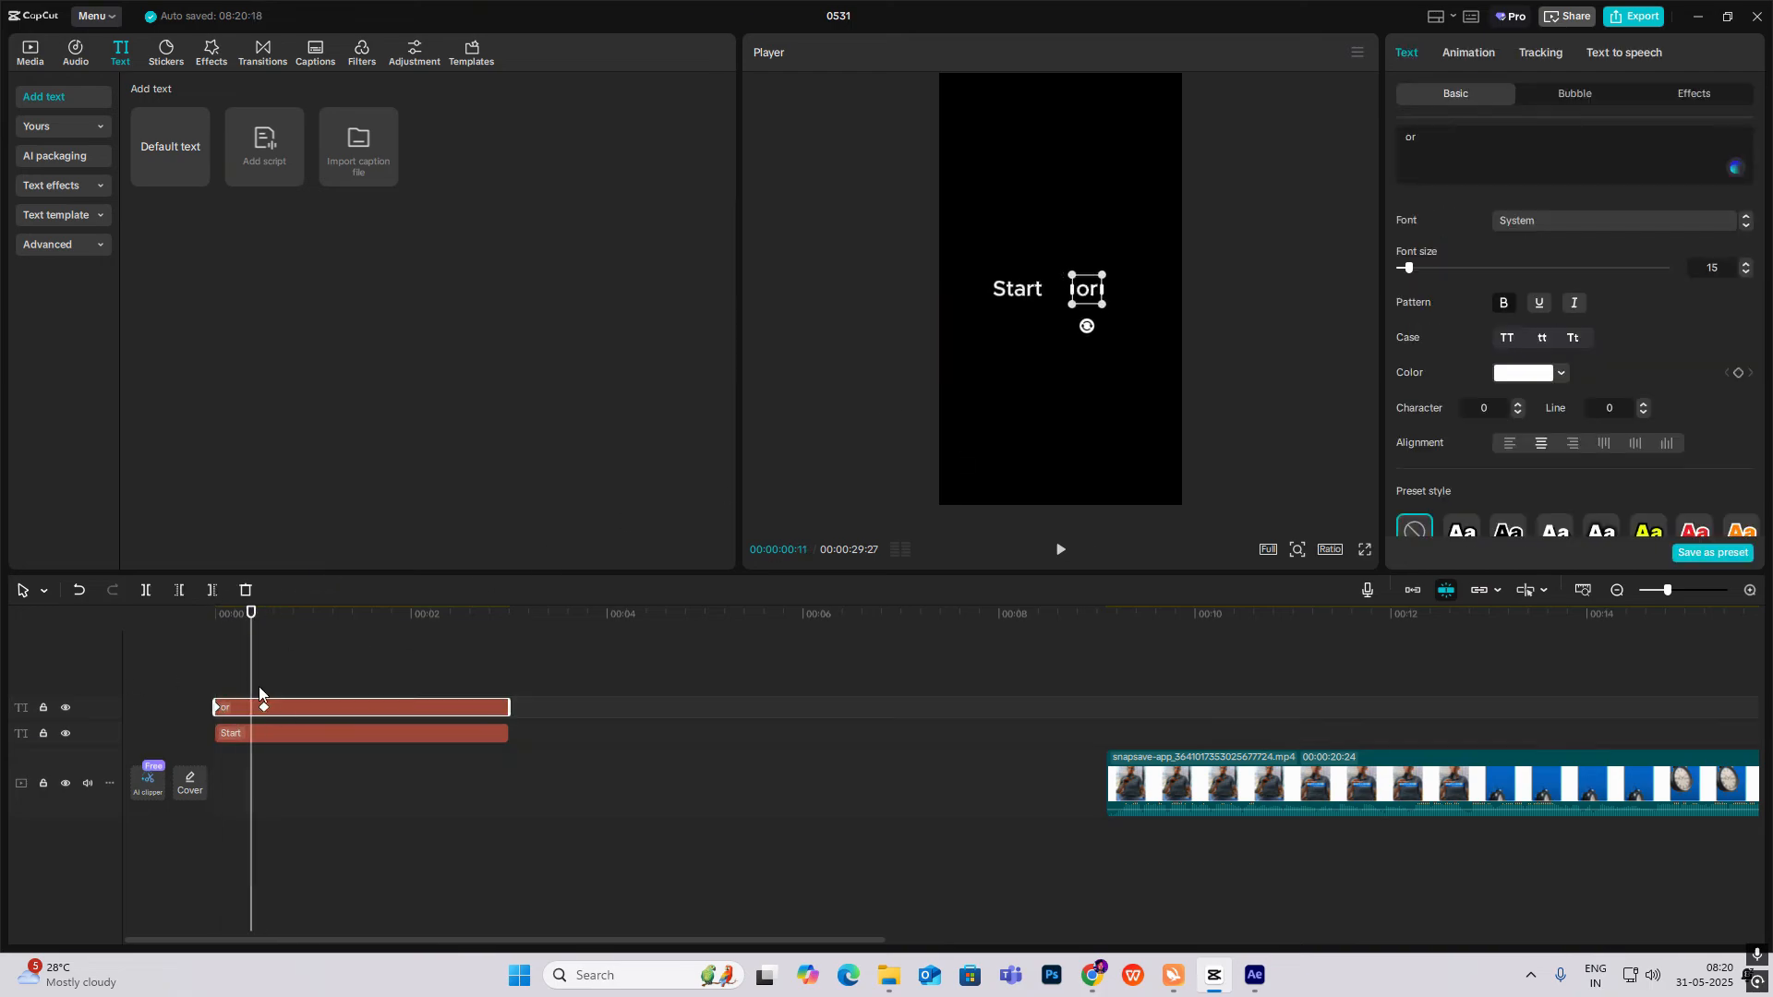
{"action": "left_click_drag", "start_coordinate": [1090, 293], "coordinate": [1067, 297]}
{"action": "left_click_drag", "start_coordinate": [231, 712], "coordinate": [292, 719]}
Paste another copy of the animated text, change it to "Scale", and place it right of "or" with a slightly delayed start.
{"action": "left_click", "coordinate": [285, 735]}
{"action": "key", "text": "ctrl+c"}
{"action": "key", "text": "ctrl+v"}
{"action": "type", "text": "Scale"}
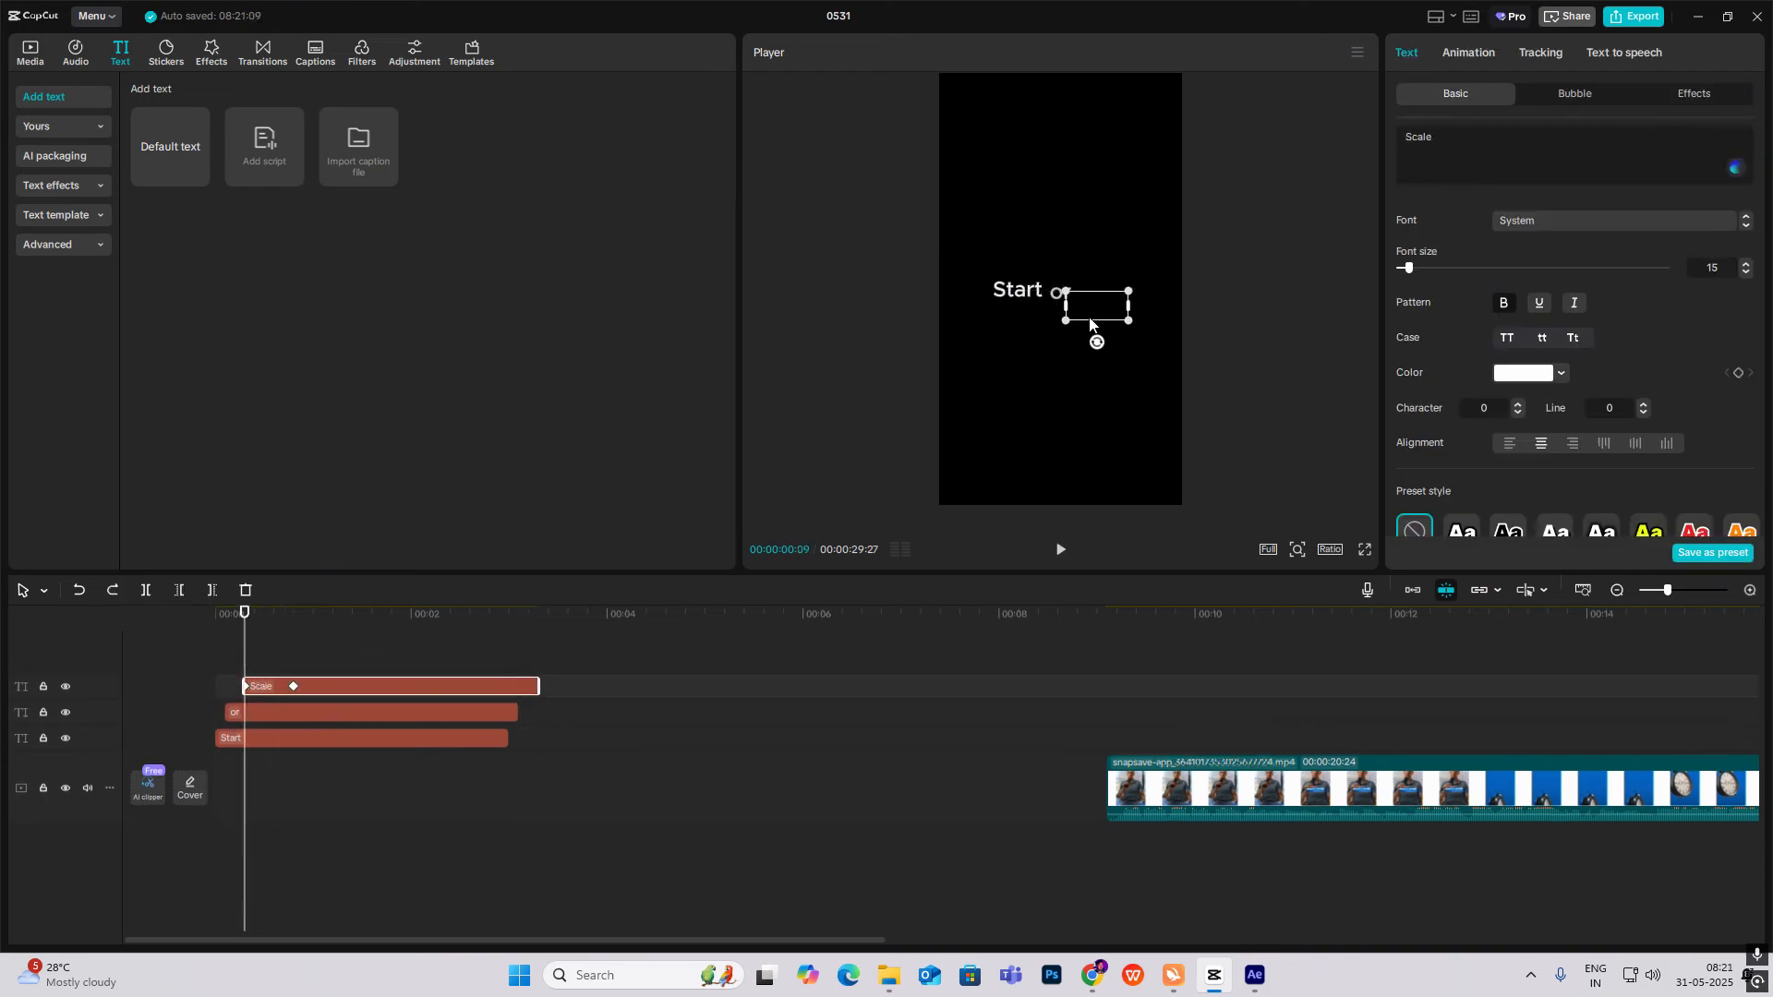
{"action": "left_click", "coordinate": [244, 673]}
{"action": "left_click", "coordinate": [268, 623]}
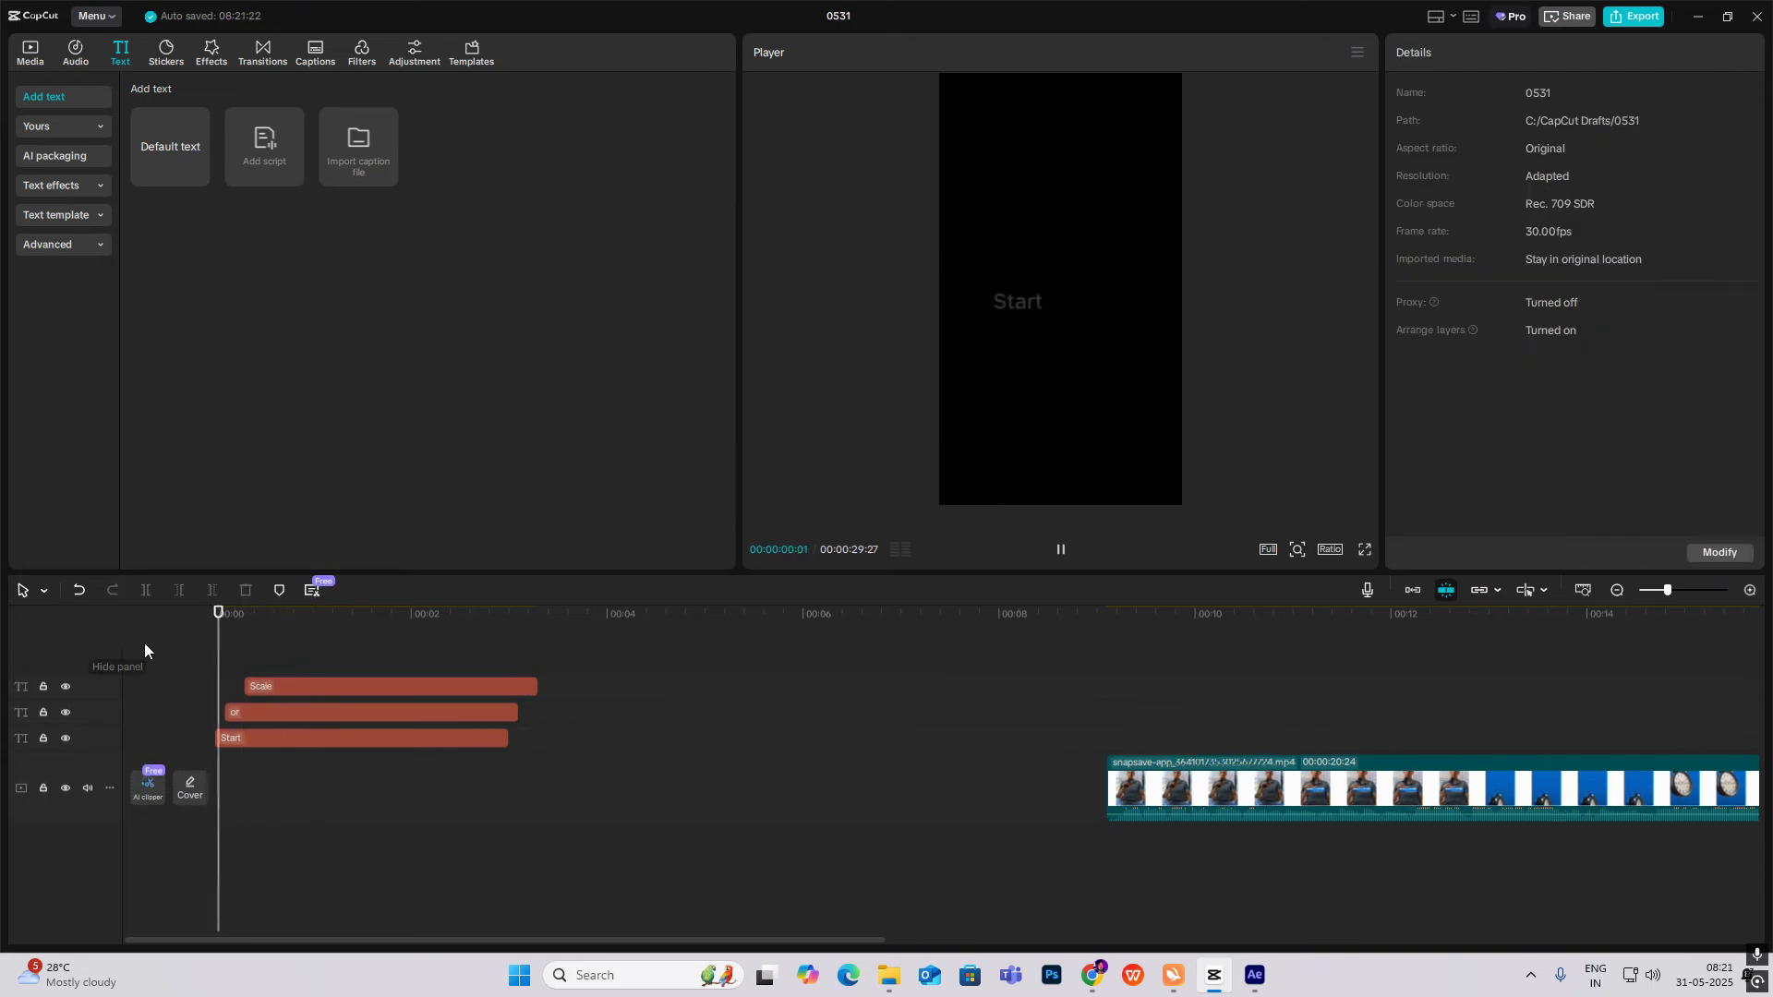
Add a default text clip on a new track above the "Scale" clip and clear its default wording.
{"action": "left_click_drag", "start_coordinate": [296, 615], "coordinate": [307, 679]}
{"action": "left_click_drag", "start_coordinate": [1155, 702], "coordinate": [273, 709]}
{"action": "mouse_move", "coordinate": [174, 155]}
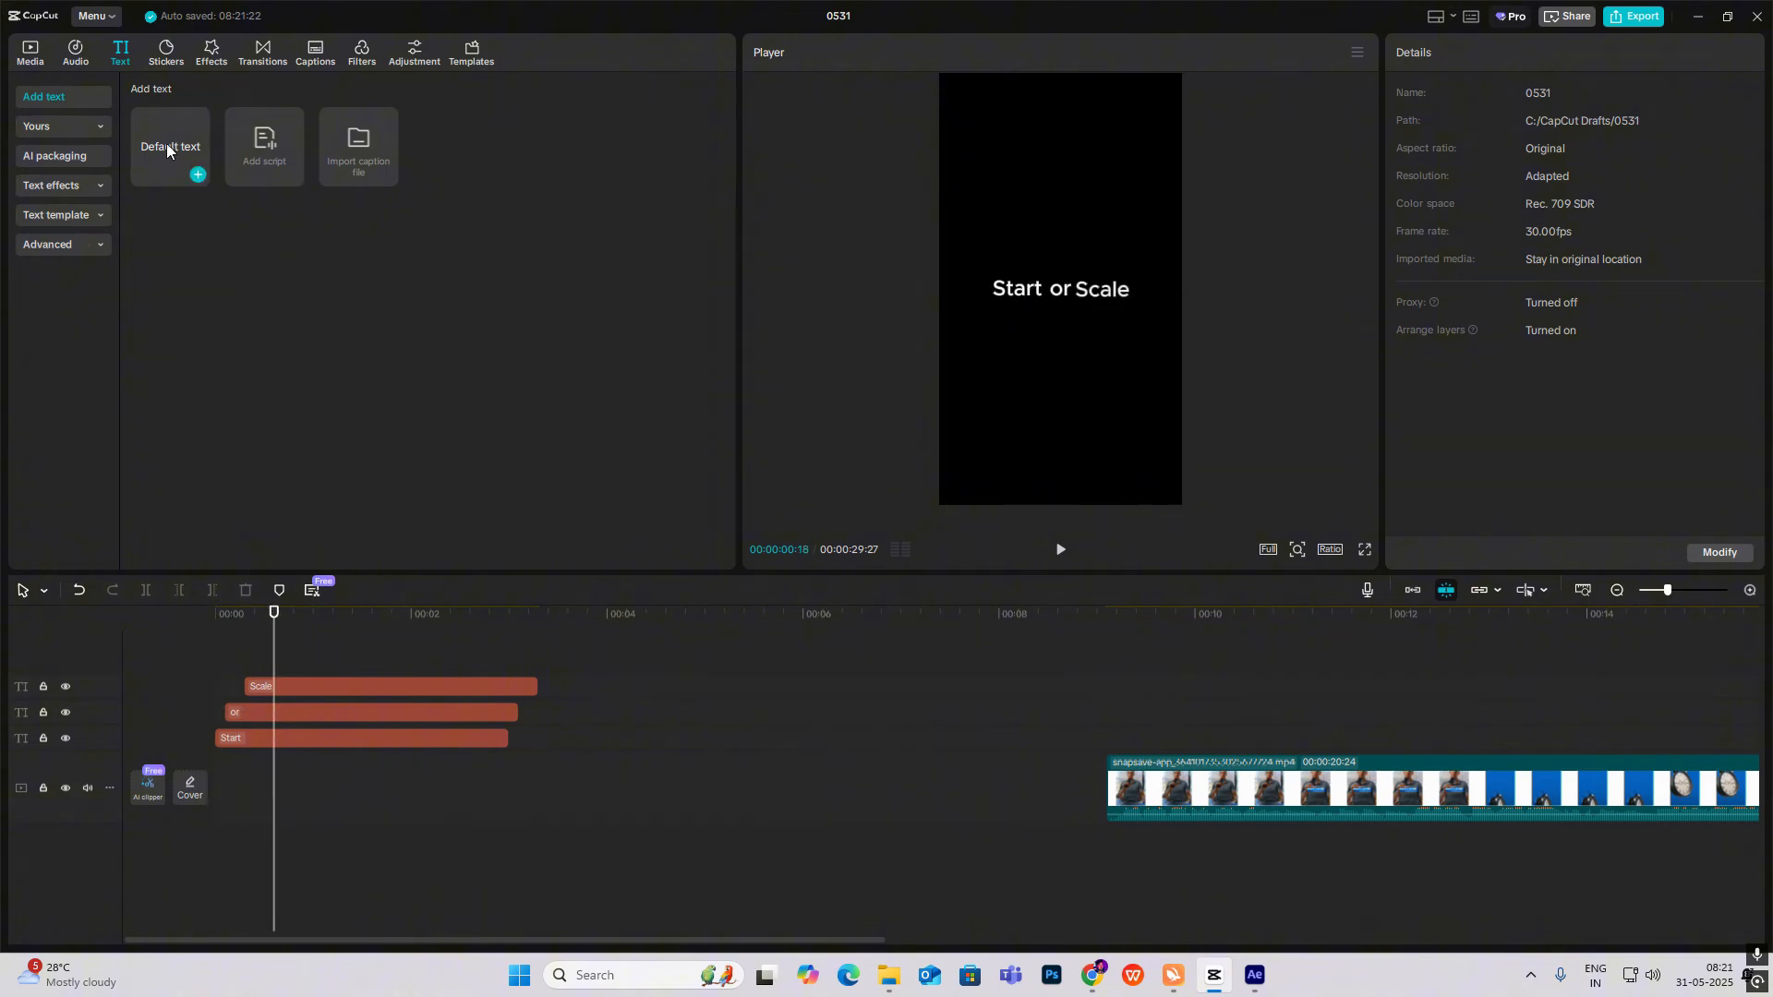
{"action": "left_click_drag", "start_coordinate": [157, 157], "coordinate": [259, 657]}
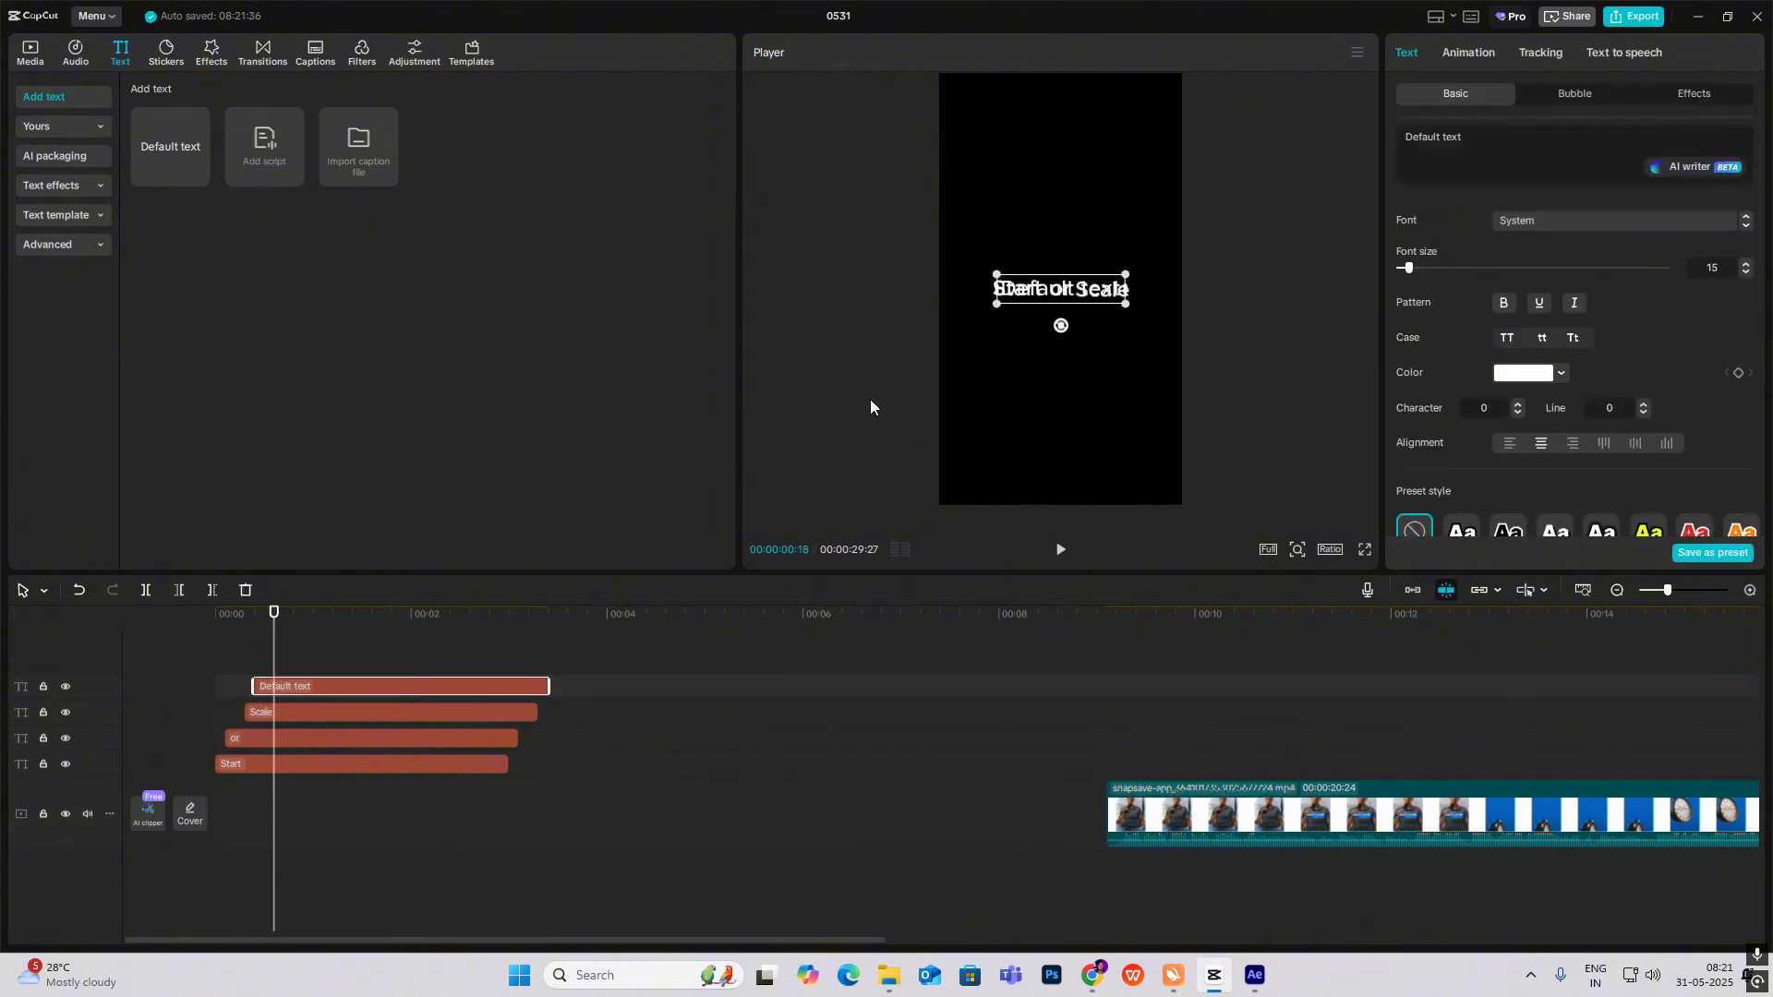
{"action": "left_click", "coordinate": [1510, 133]}
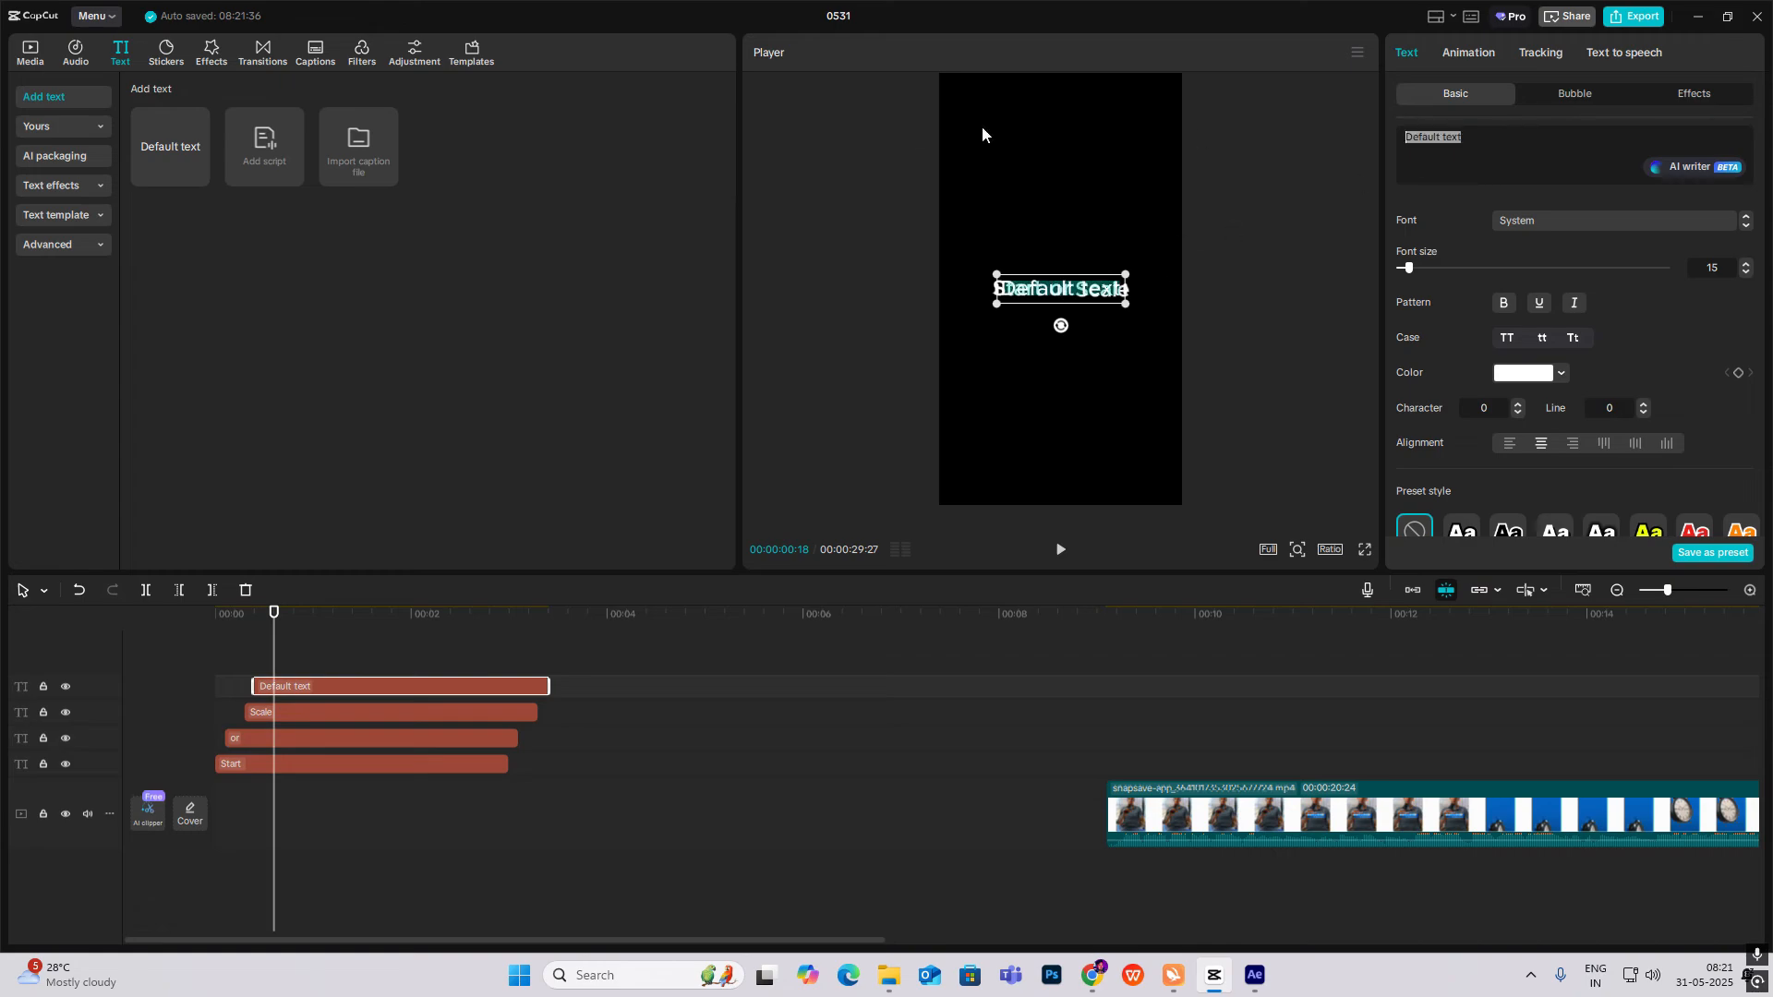
{"action": "key", "text": "BackSpace"}
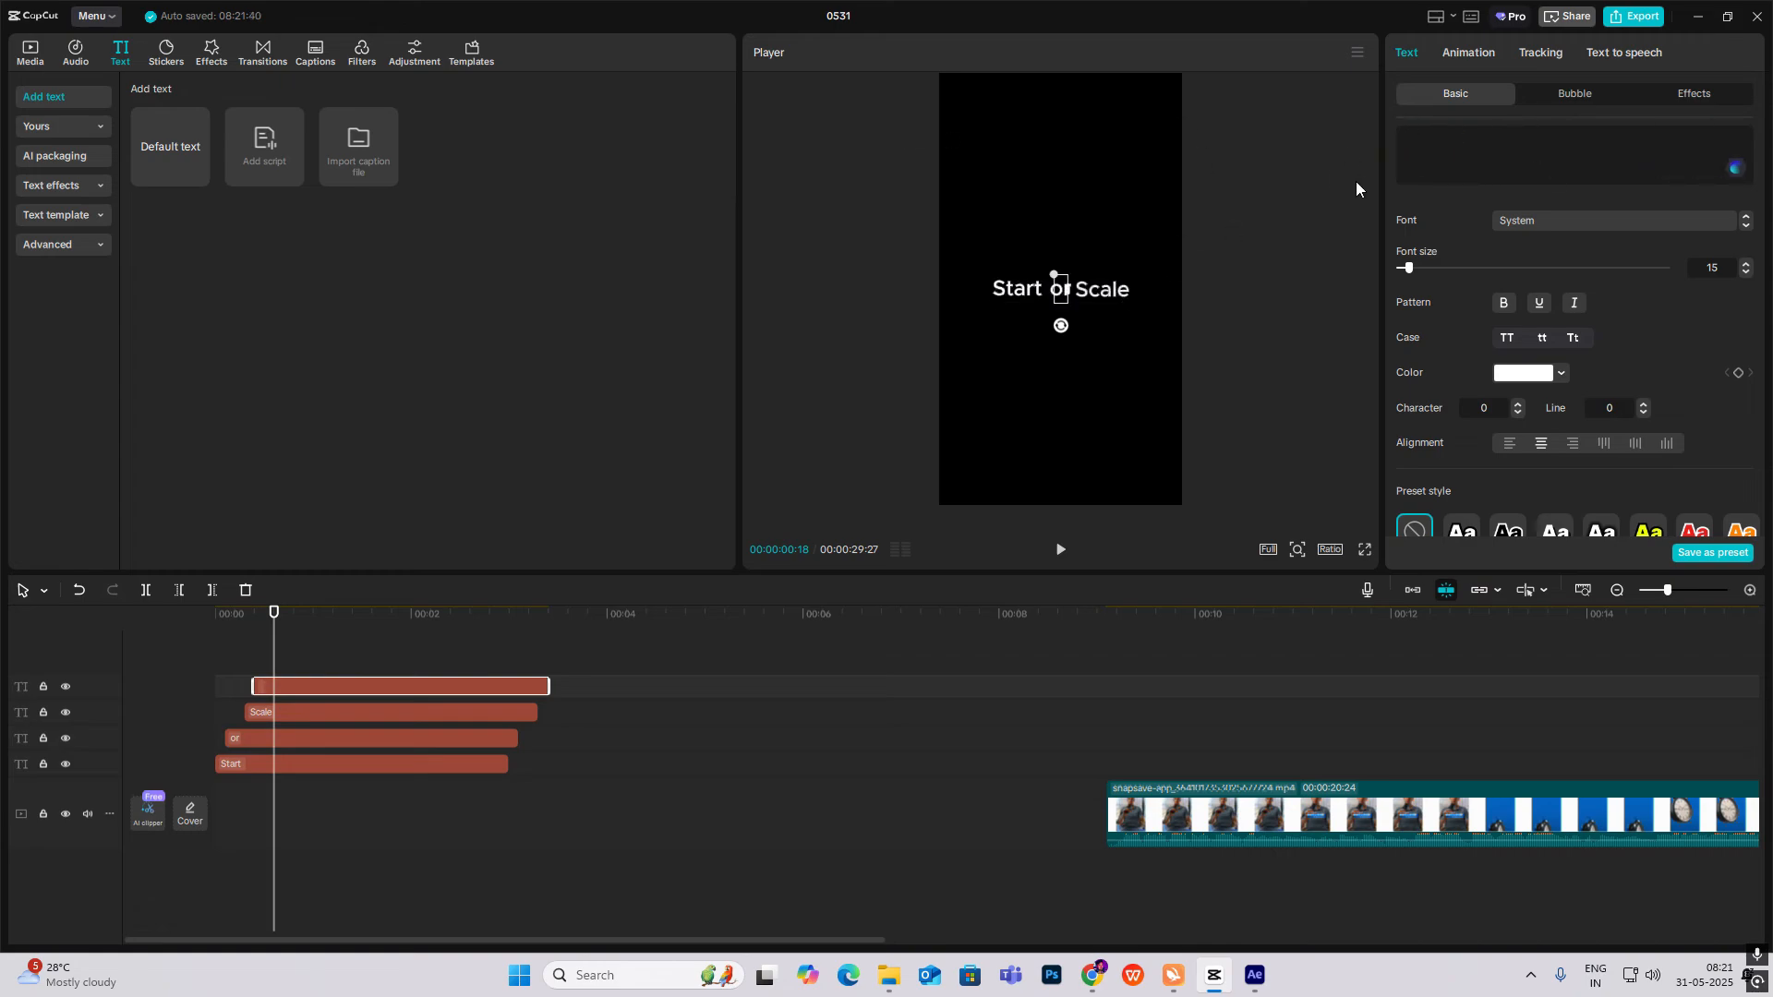
Enable the background for the blank text clip and set its colour to blue 0090FF.
{"action": "scroll", "coordinate": [1527, 399], "scroll_direction": "down", "scroll_amount": 2}
{"action": "scroll", "coordinate": [1528, 389], "scroll_direction": "down", "scroll_amount": 5}
{"action": "left_click", "coordinate": [1403, 359]}
{"action": "scroll", "coordinate": [1521, 416], "scroll_direction": "down", "scroll_amount": 3}
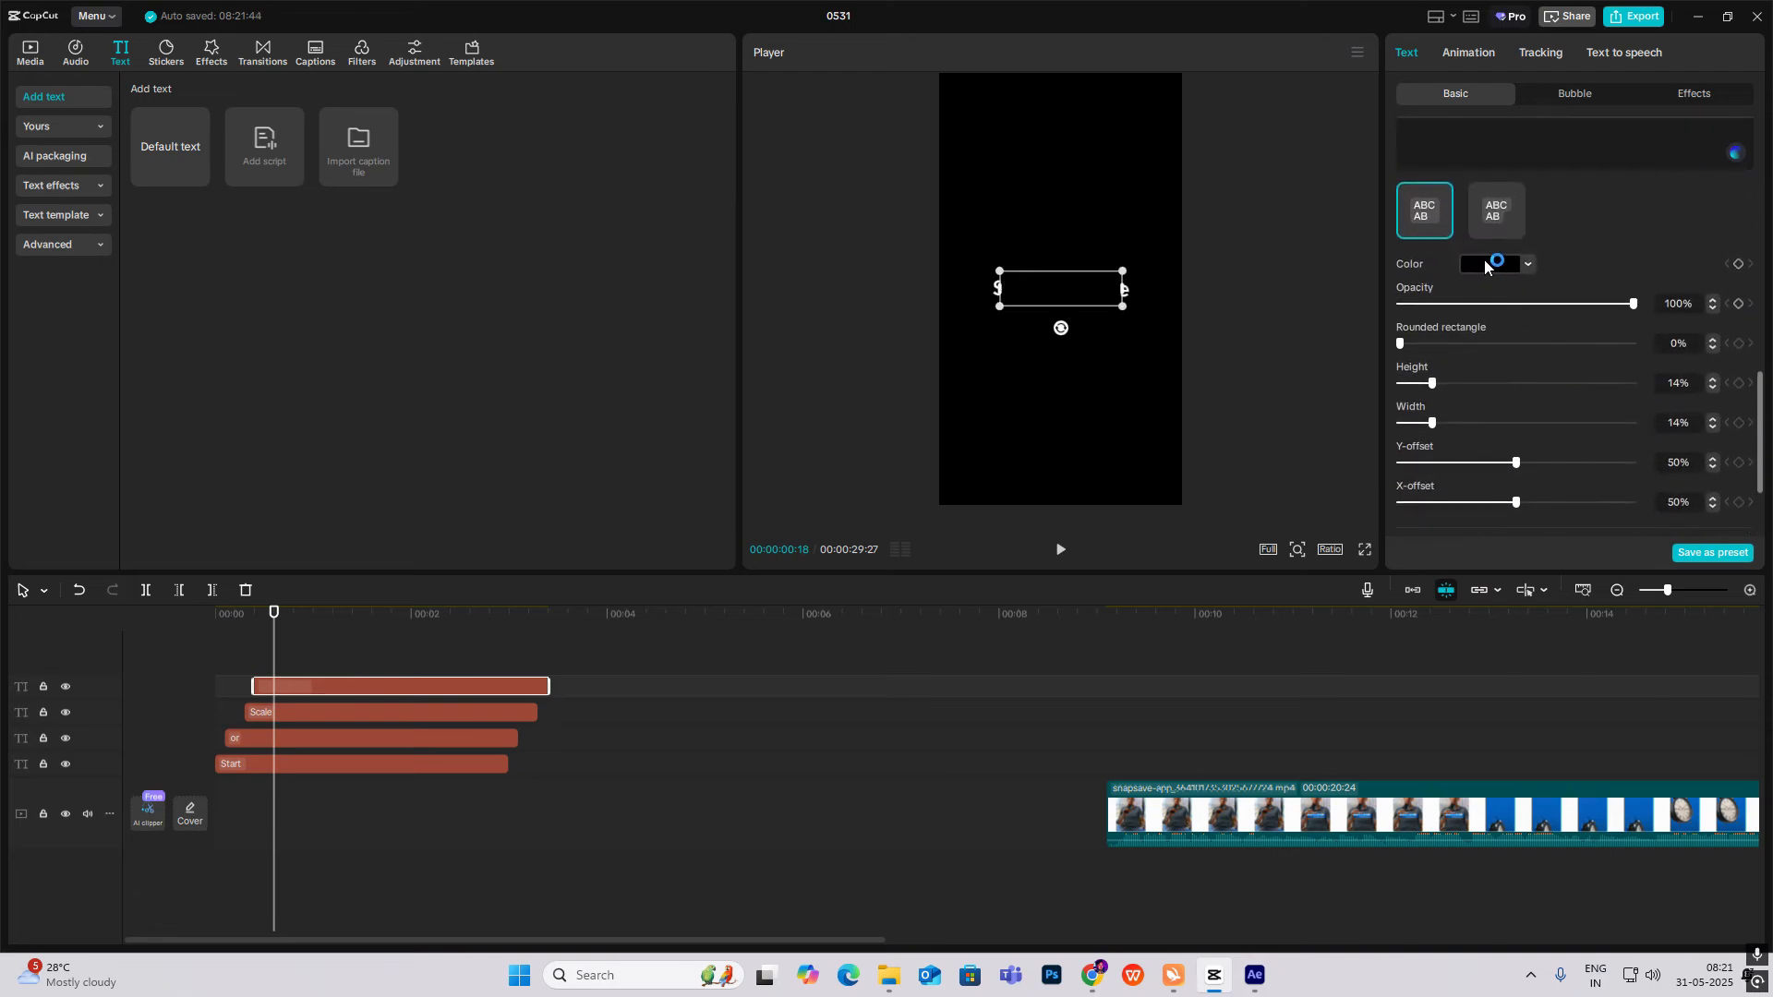
{"action": "left_click", "coordinate": [1497, 264]}
{"action": "left_click", "coordinate": [1427, 546]}
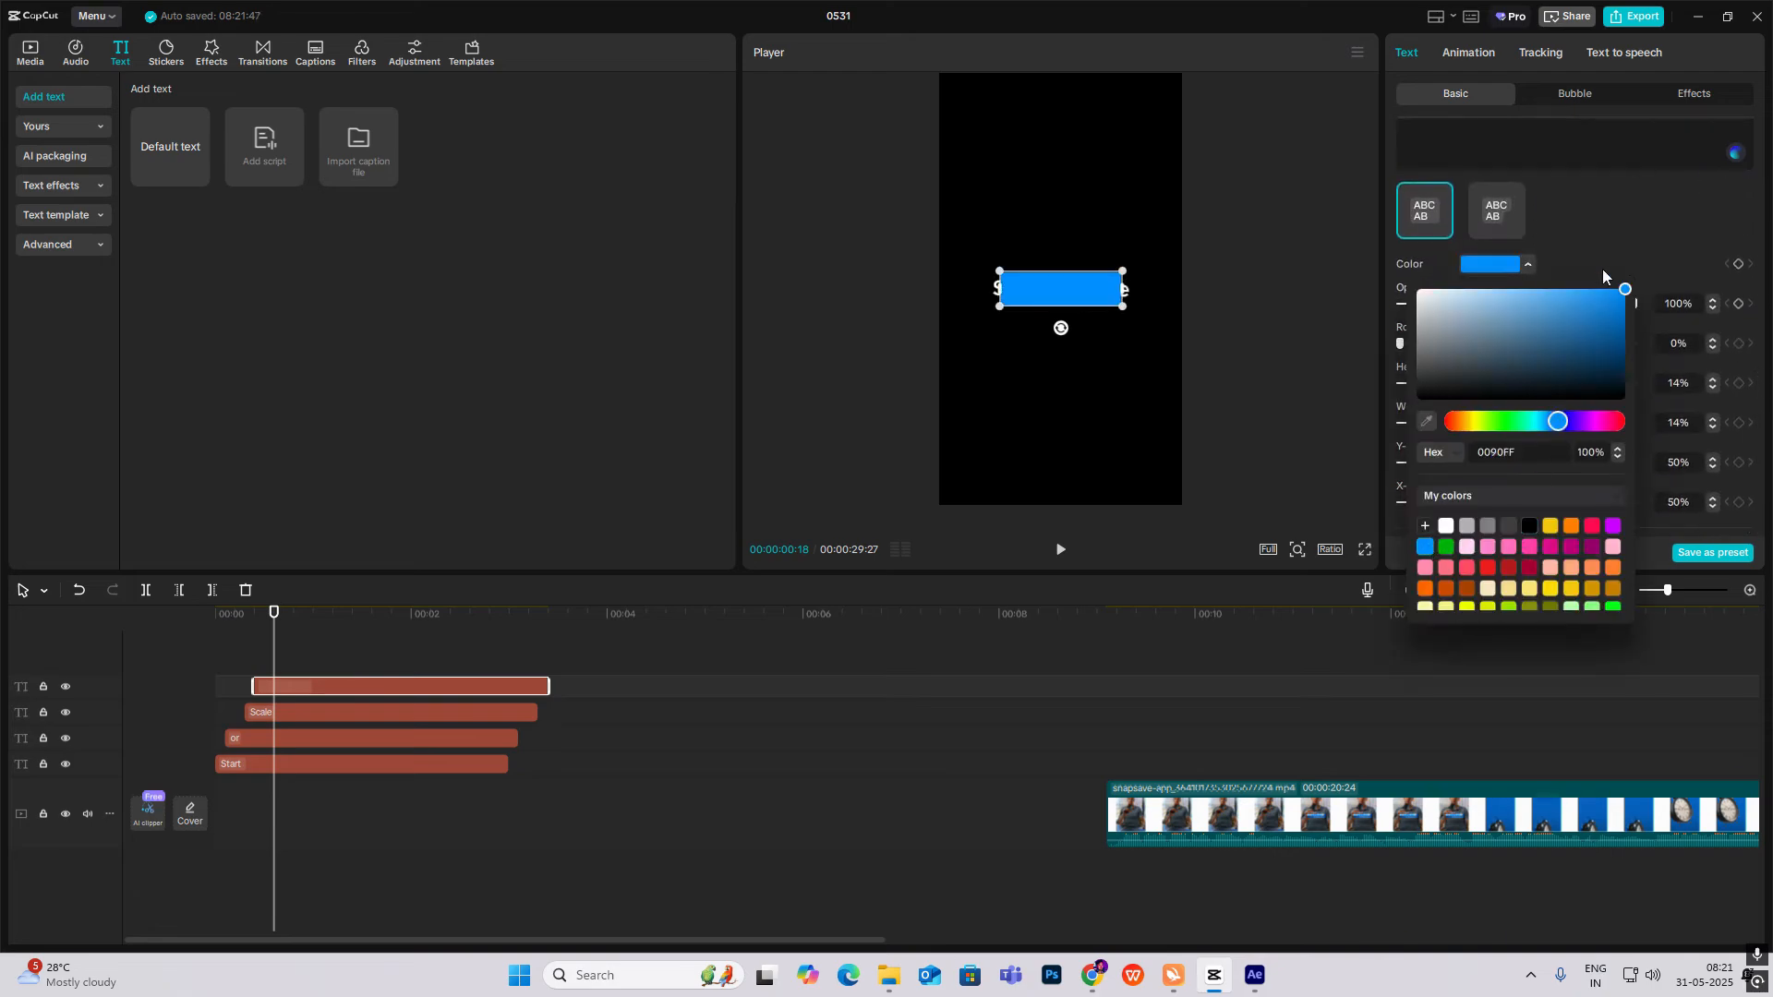
Set the blue background's height to 0% and widen it until it covers the whole "Start or Scale" line.
{"action": "scroll", "coordinate": [1425, 370], "scroll_direction": "down", "scroll_amount": 1}
{"action": "left_click_drag", "start_coordinate": [1432, 313], "coordinate": [1474, 347]}
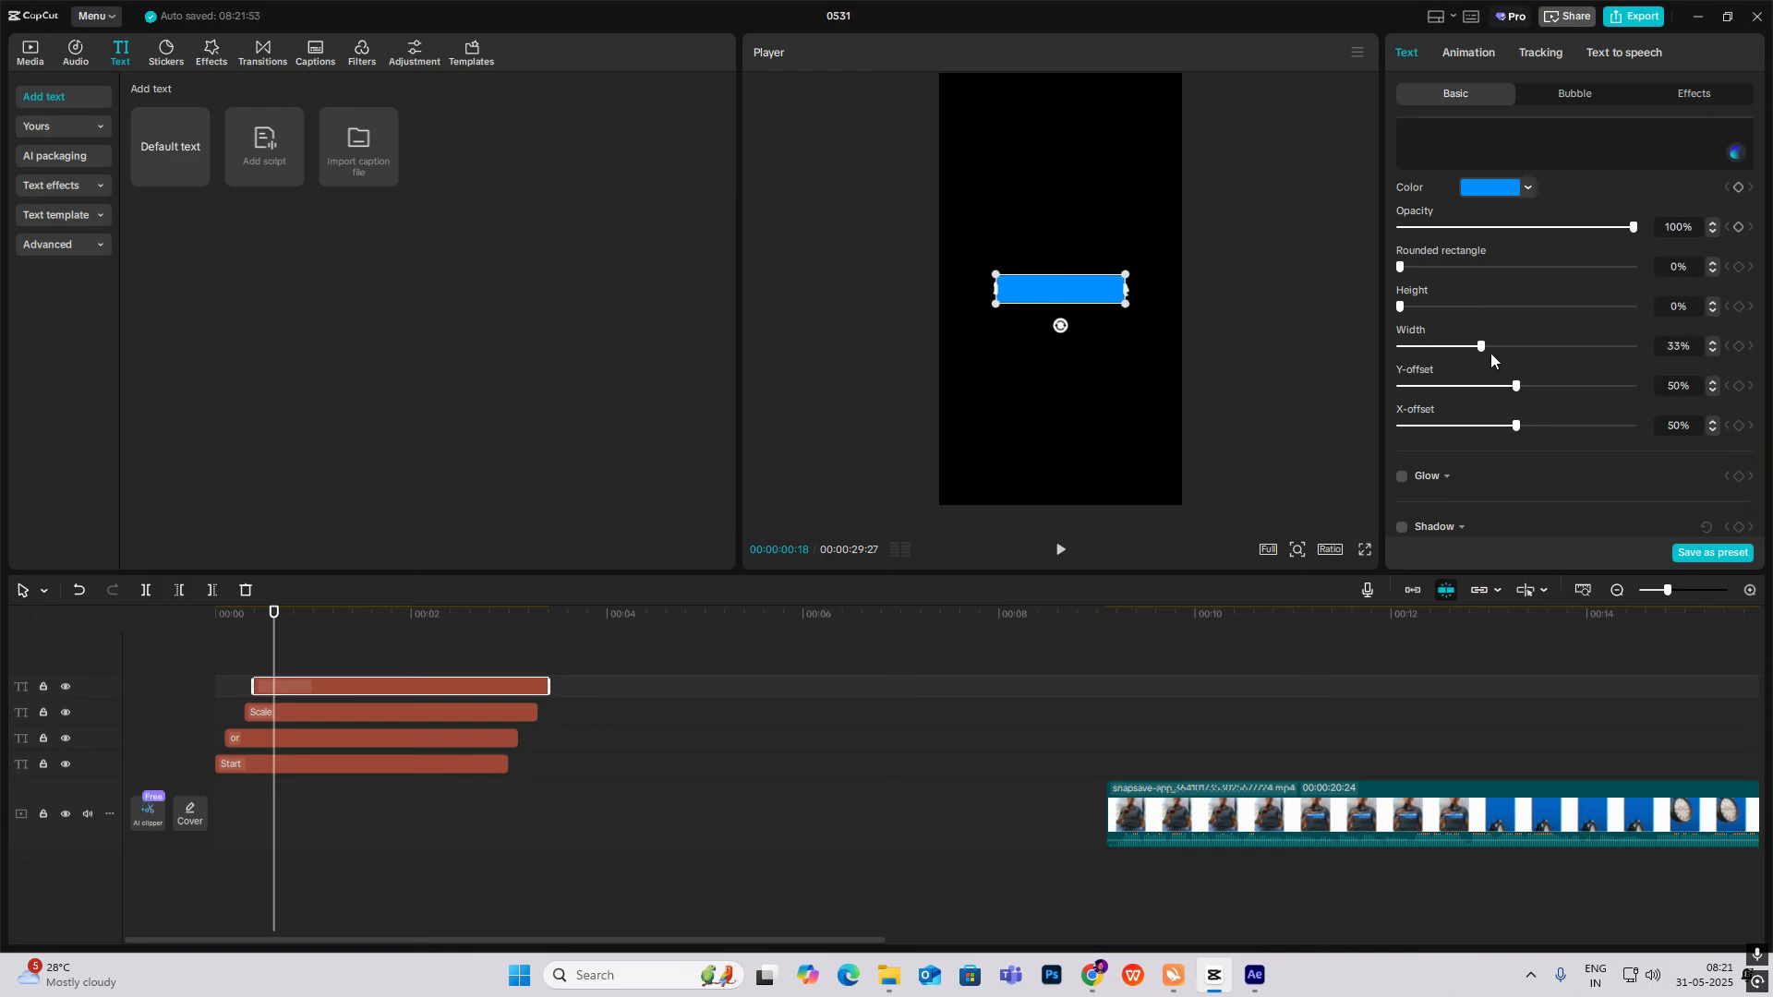
{"action": "left_click_drag", "start_coordinate": [1585, 359], "coordinate": [1599, 361]}
Move the blue background clip to the track beneath the three word clips, starting at 00:00:00:00, and play it back.
{"action": "left_click_drag", "start_coordinate": [310, 686], "coordinate": [437, 773]}
{"action": "left_click", "coordinate": [1057, 314]}
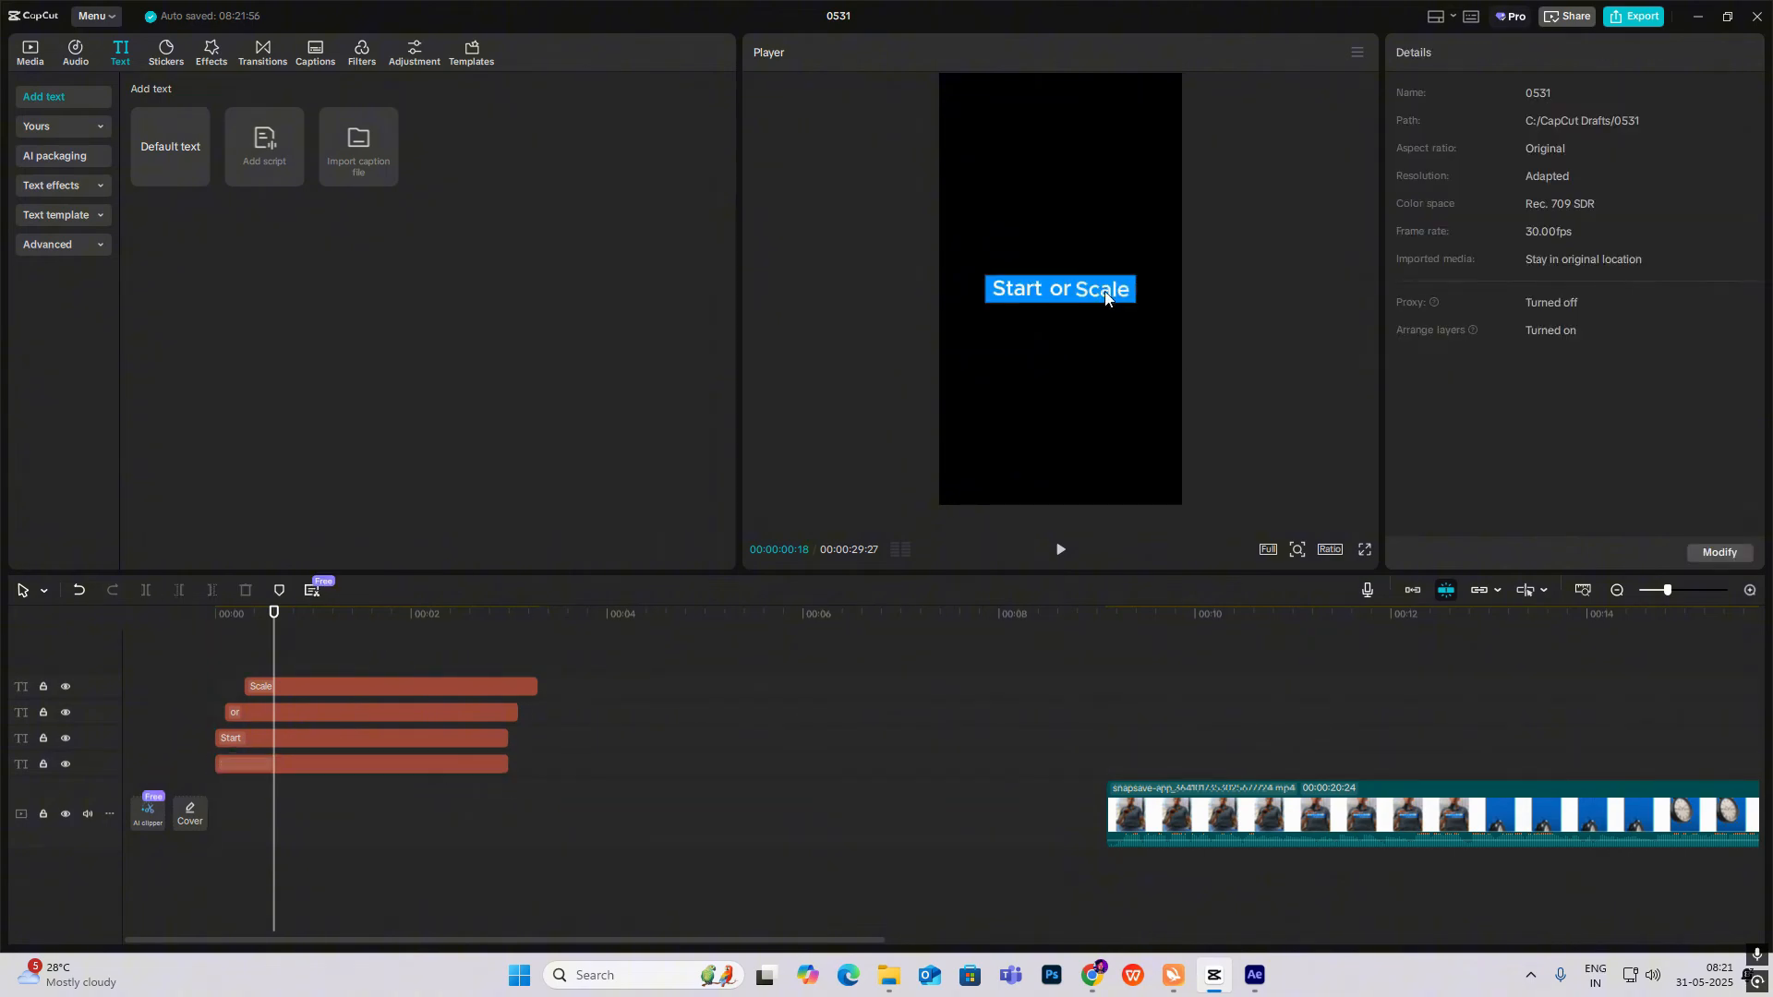
{"action": "left_click_drag", "start_coordinate": [256, 659], "coordinate": [208, 664]}
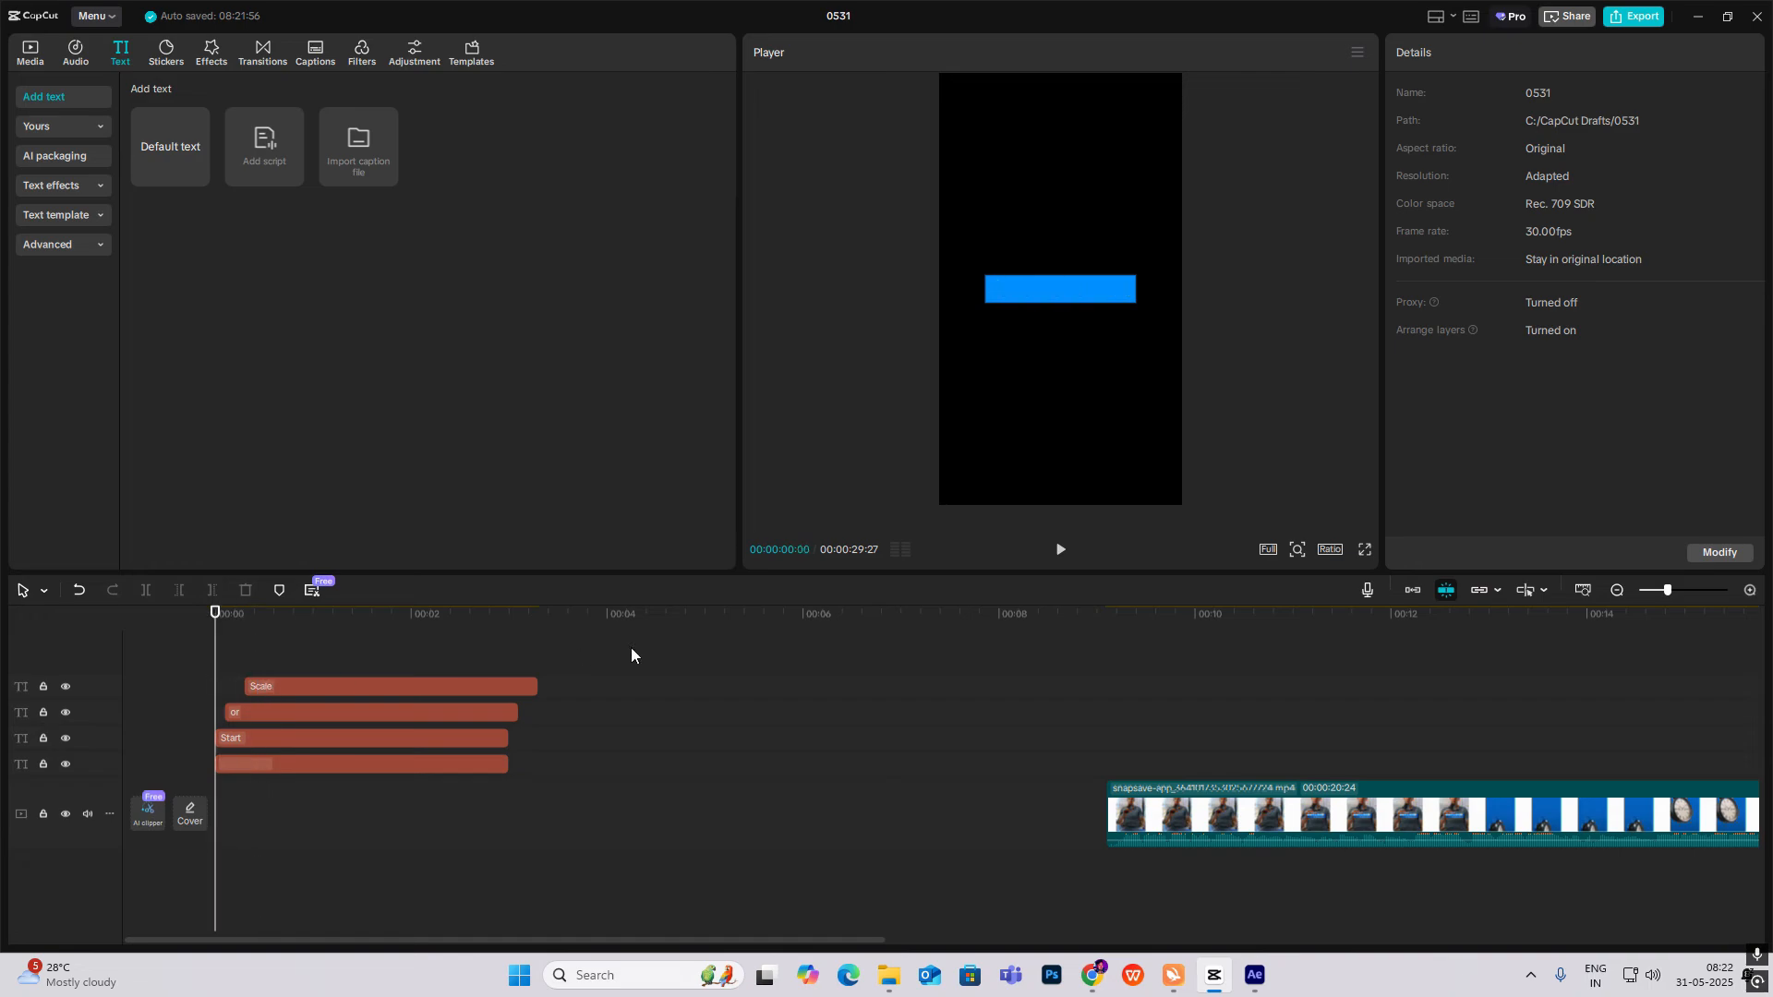
{"action": "key", "text": "space"}
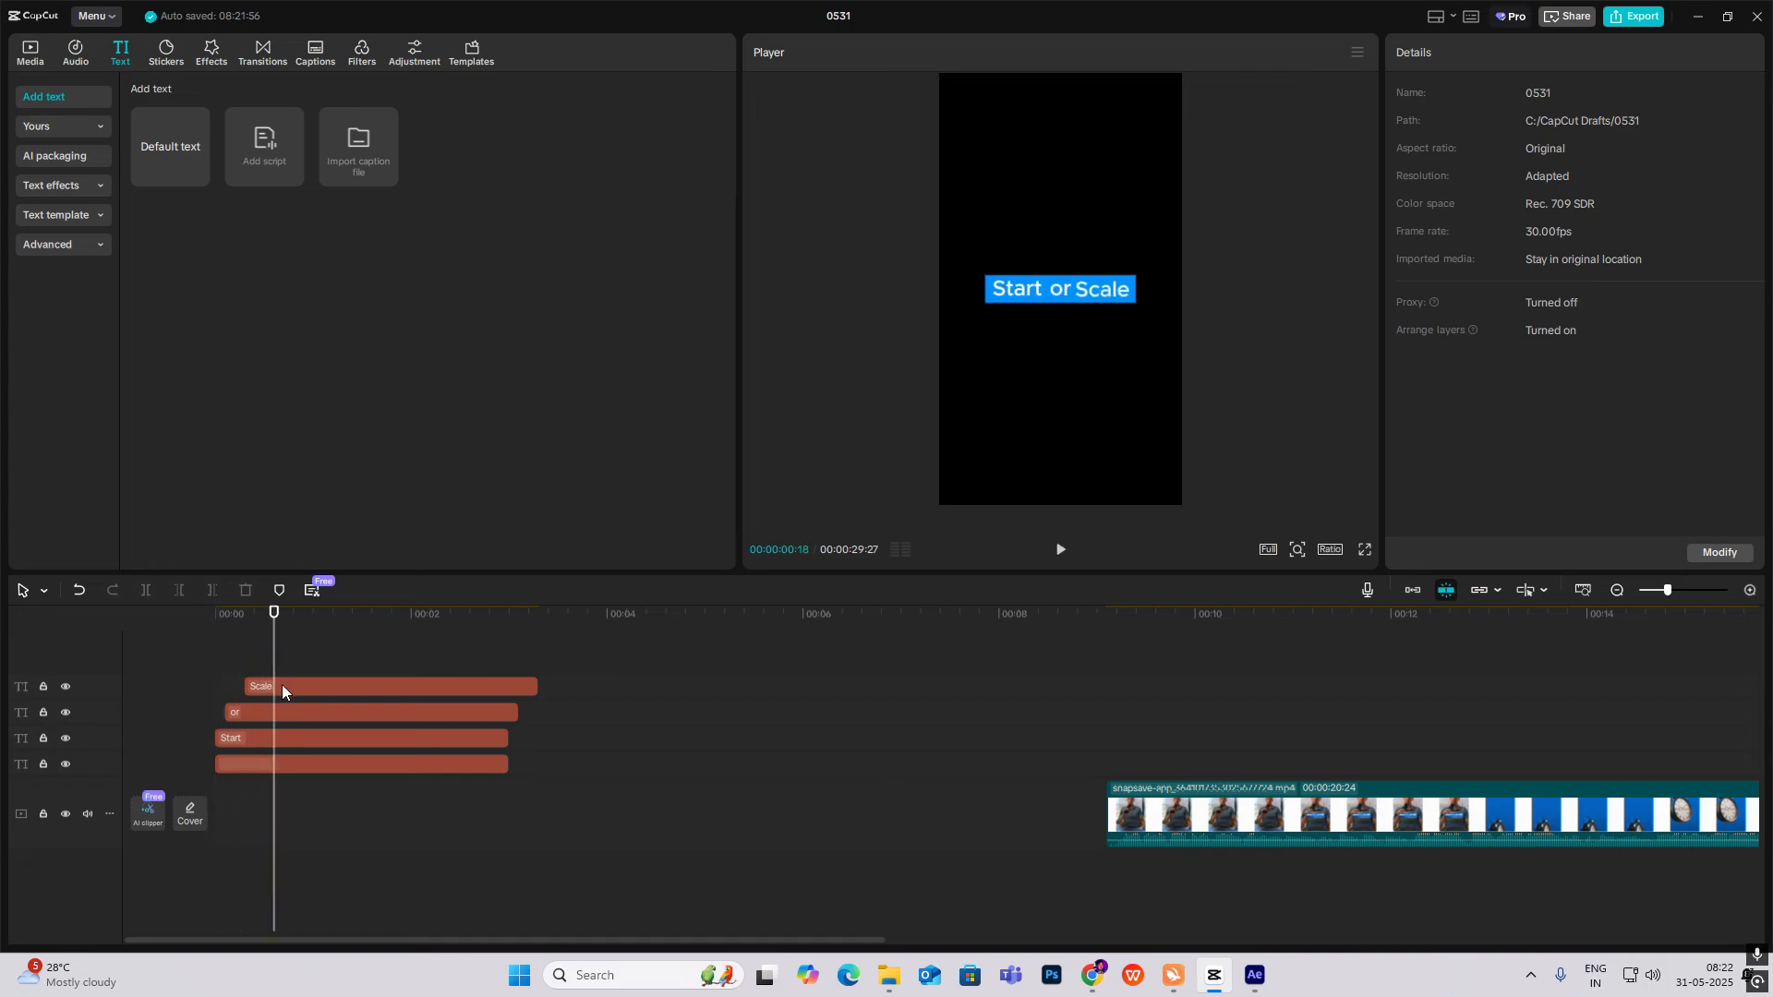
Try a rightward blur entrance animation on the blue background clip and preview it.
{"action": "left_click", "coordinate": [245, 766]}
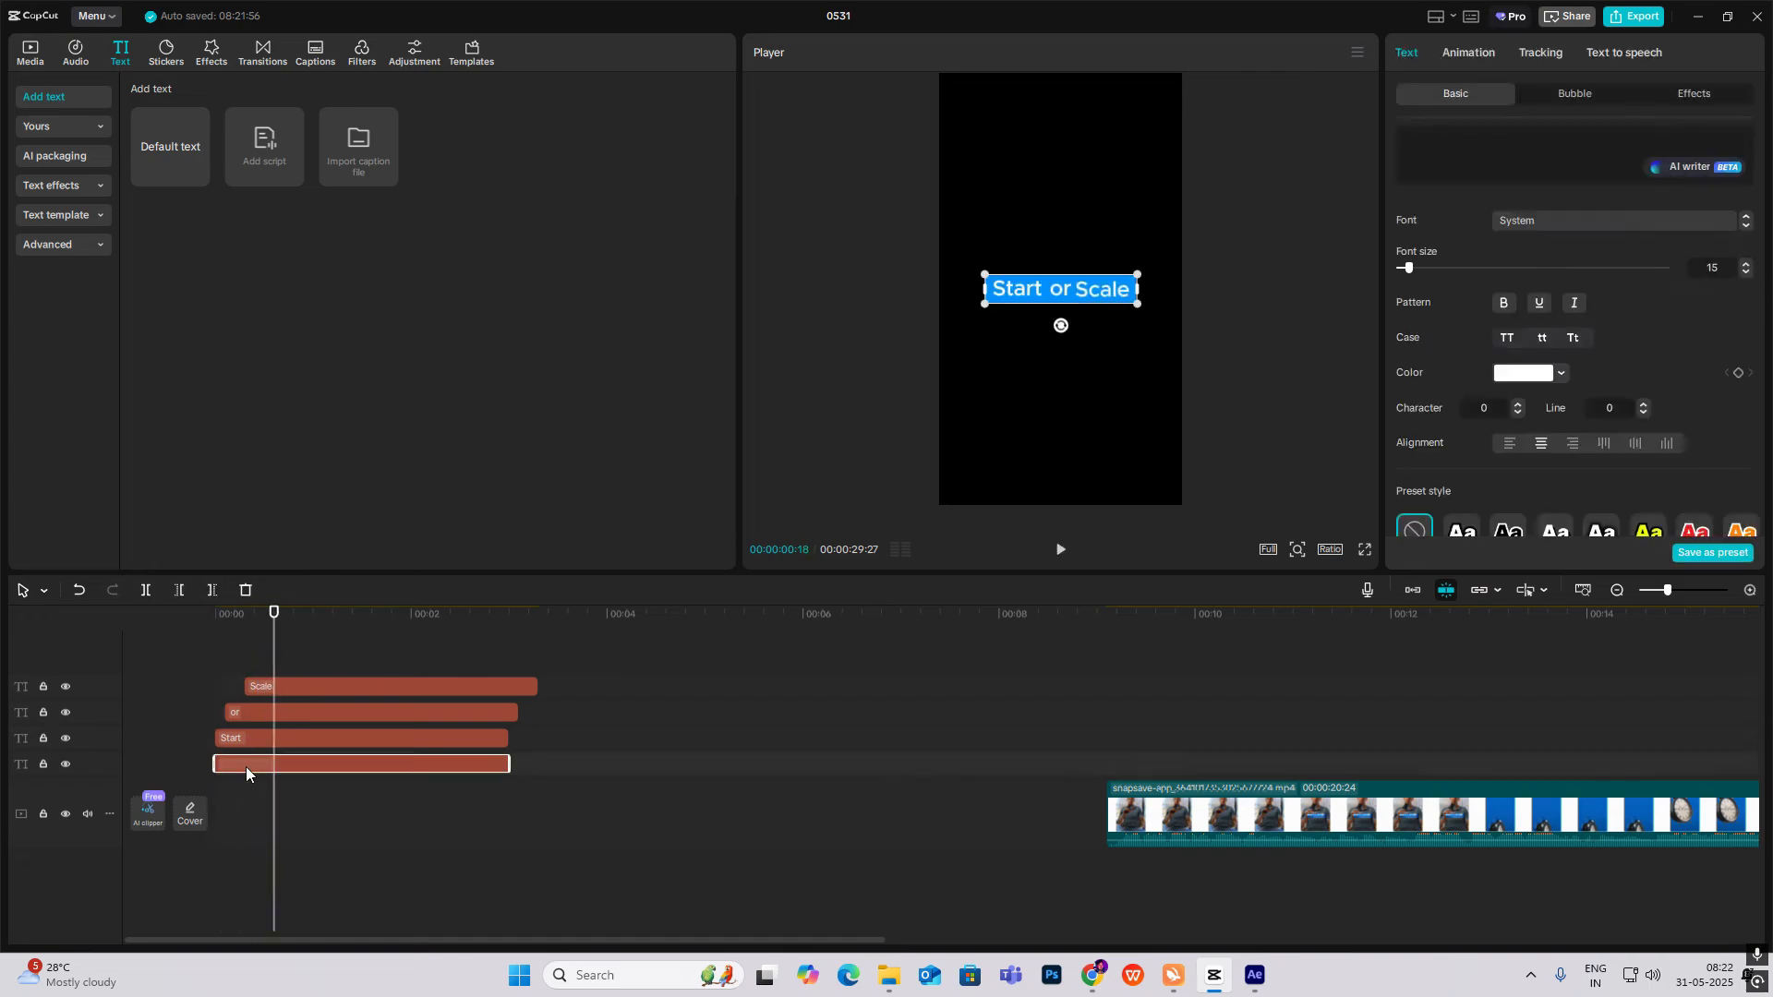
{"action": "left_click", "coordinate": [1468, 55]}
{"action": "left_click", "coordinate": [1640, 280]}
{"action": "scroll", "coordinate": [1702, 436], "scroll_direction": "down", "scroll_amount": 3}
{"action": "left_click", "coordinate": [1702, 437]}
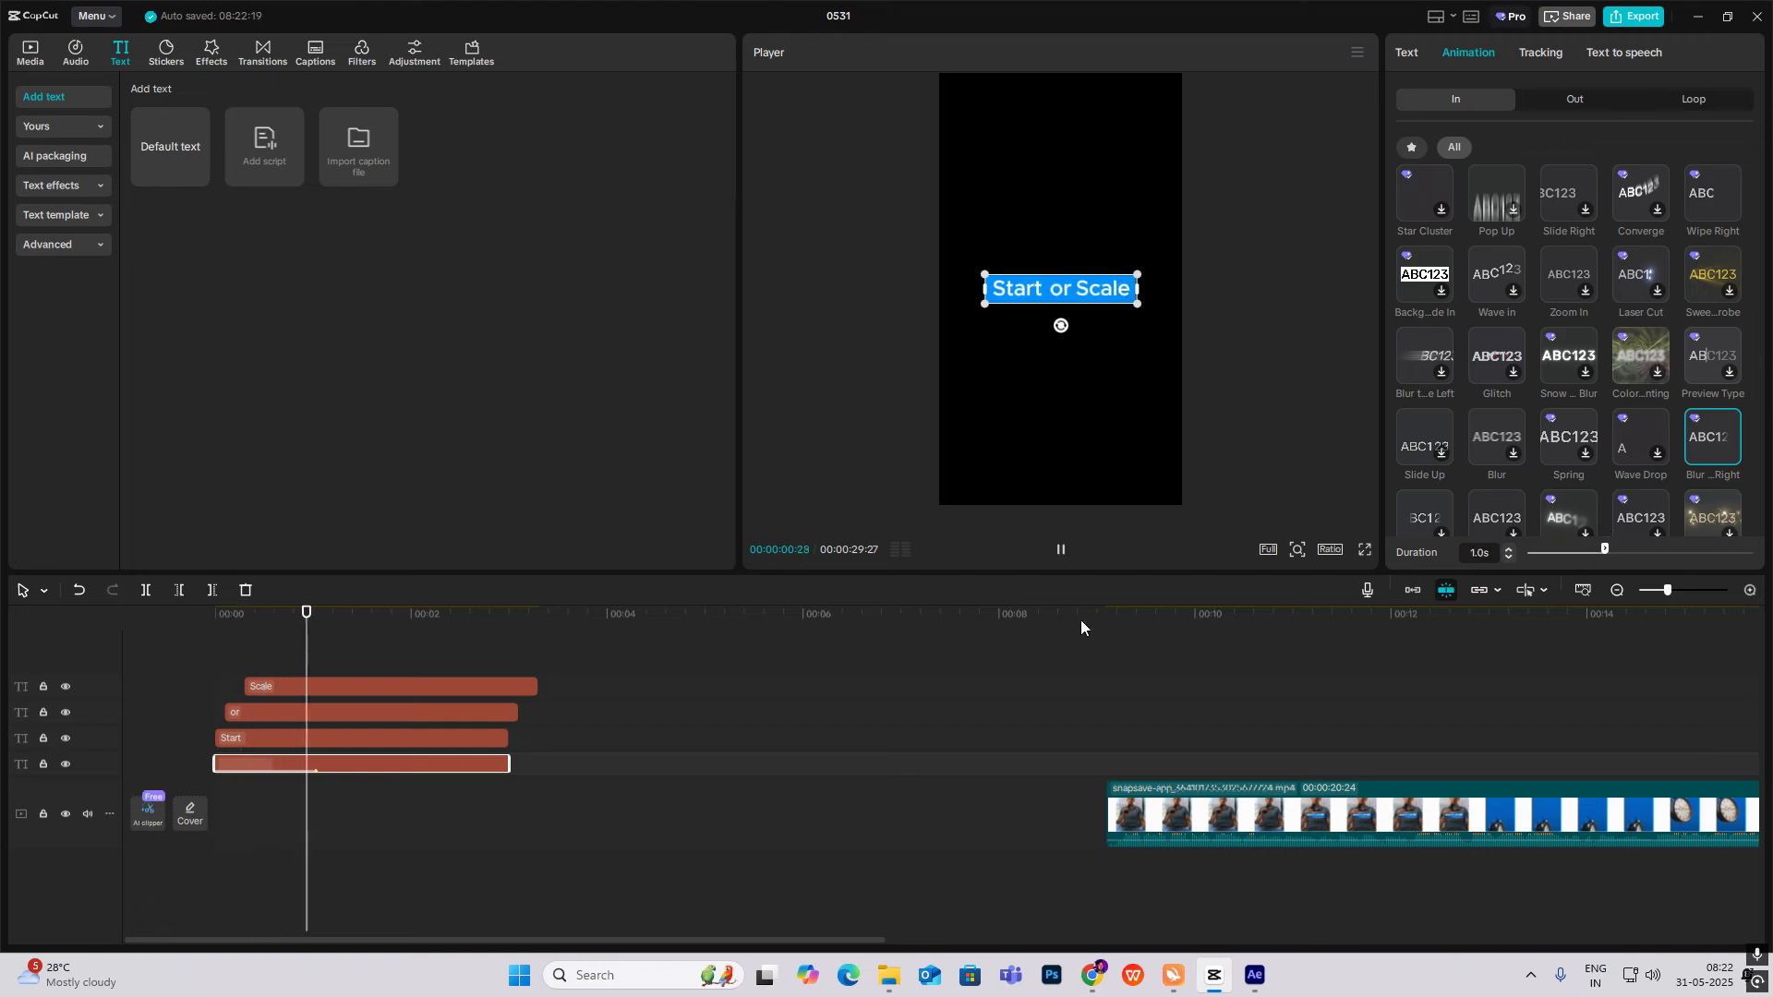
{"action": "left_click", "coordinate": [146, 665]}
{"action": "key", "text": "space"}
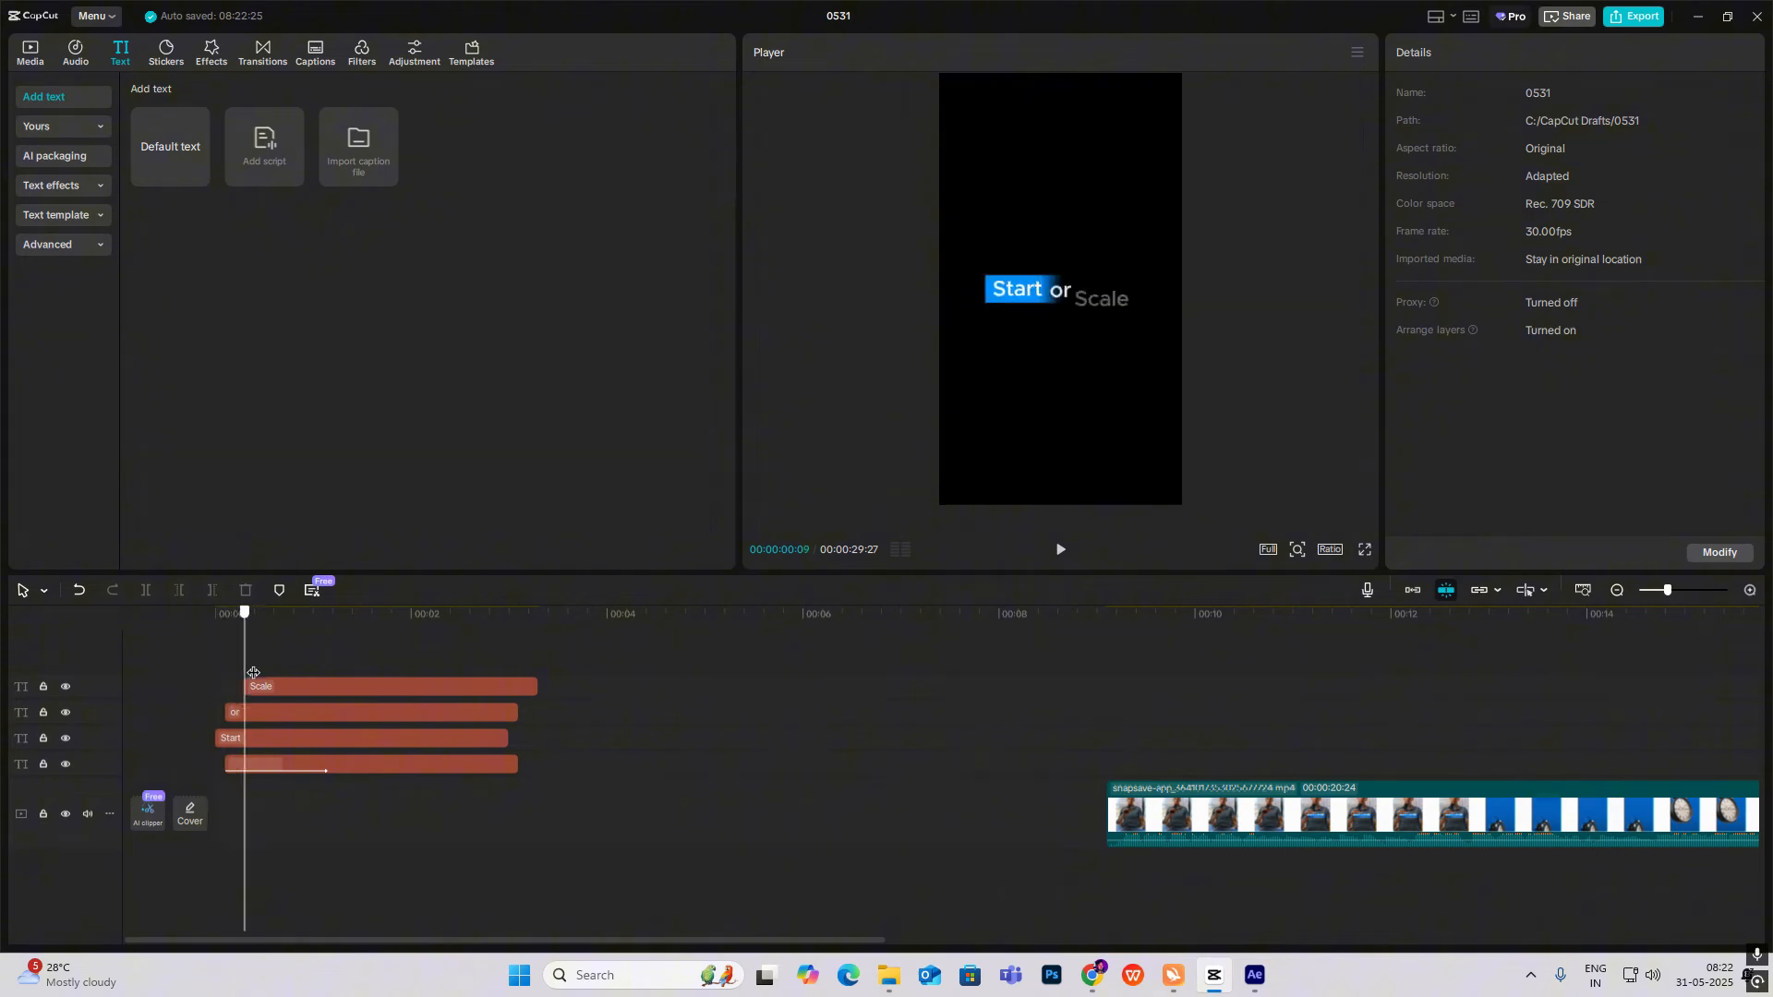
Remove the entrance animation from the blue background clip and convert it into a compound clip.
{"action": "left_click", "coordinate": [297, 767]}
{"action": "left_click", "coordinate": [1477, 56]}
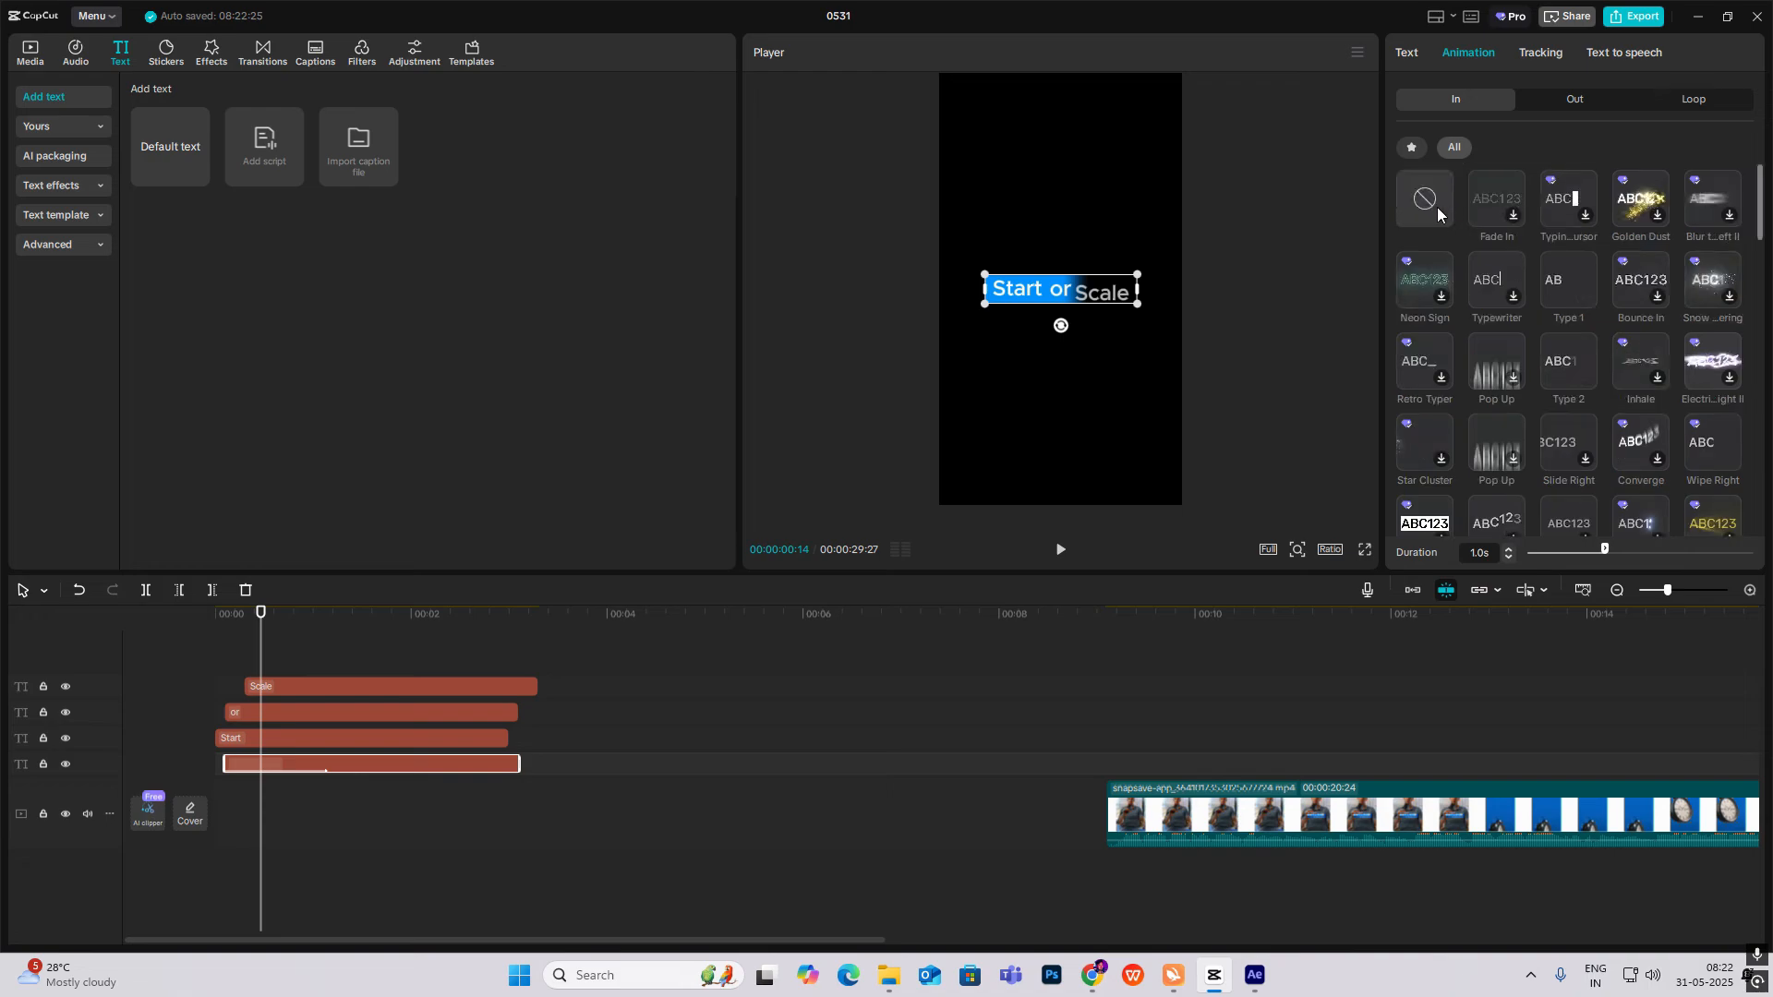
{"action": "left_click", "coordinate": [388, 754]}
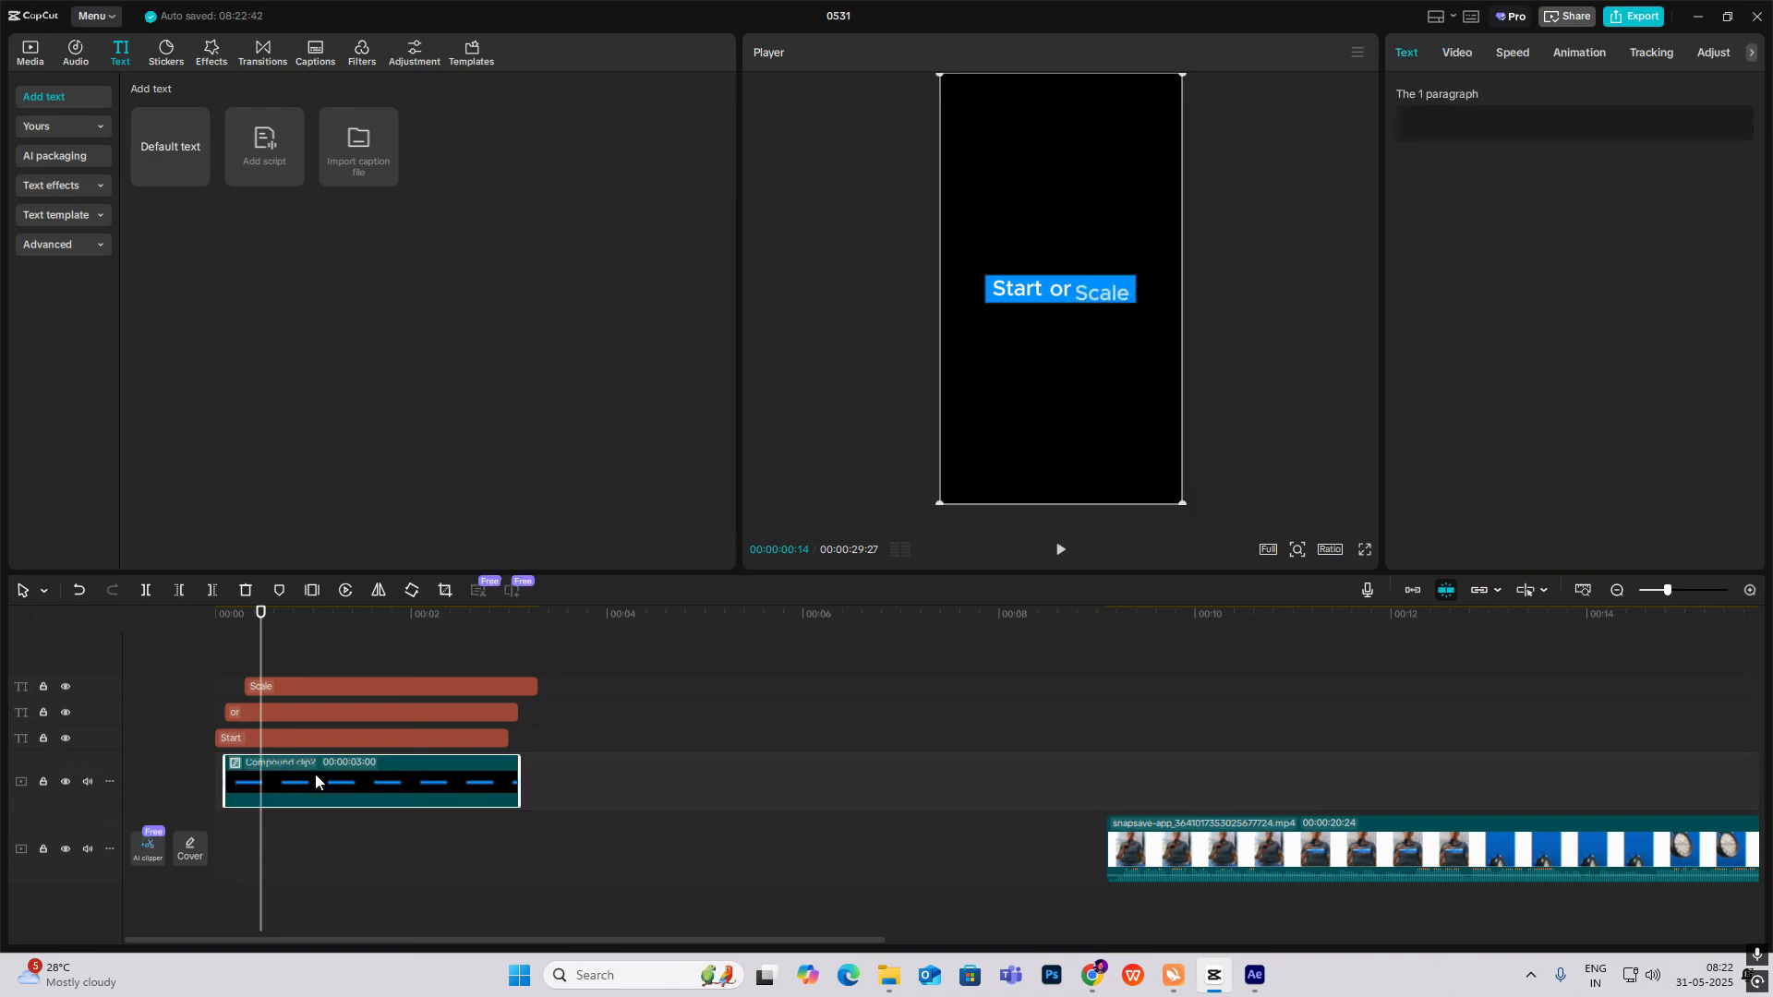
Add a Split mask to the compound clip, rotated -90°, with its edge just left of "Start" at X -349, Y 0.
{"action": "left_click", "coordinate": [1456, 53]}
{"action": "left_click", "coordinate": [1620, 94]}
{"action": "left_click", "coordinate": [1459, 172]}
{"action": "left_click", "coordinate": [1429, 228]}
{"action": "left_click_drag", "start_coordinate": [1060, 308], "coordinate": [981, 314]}
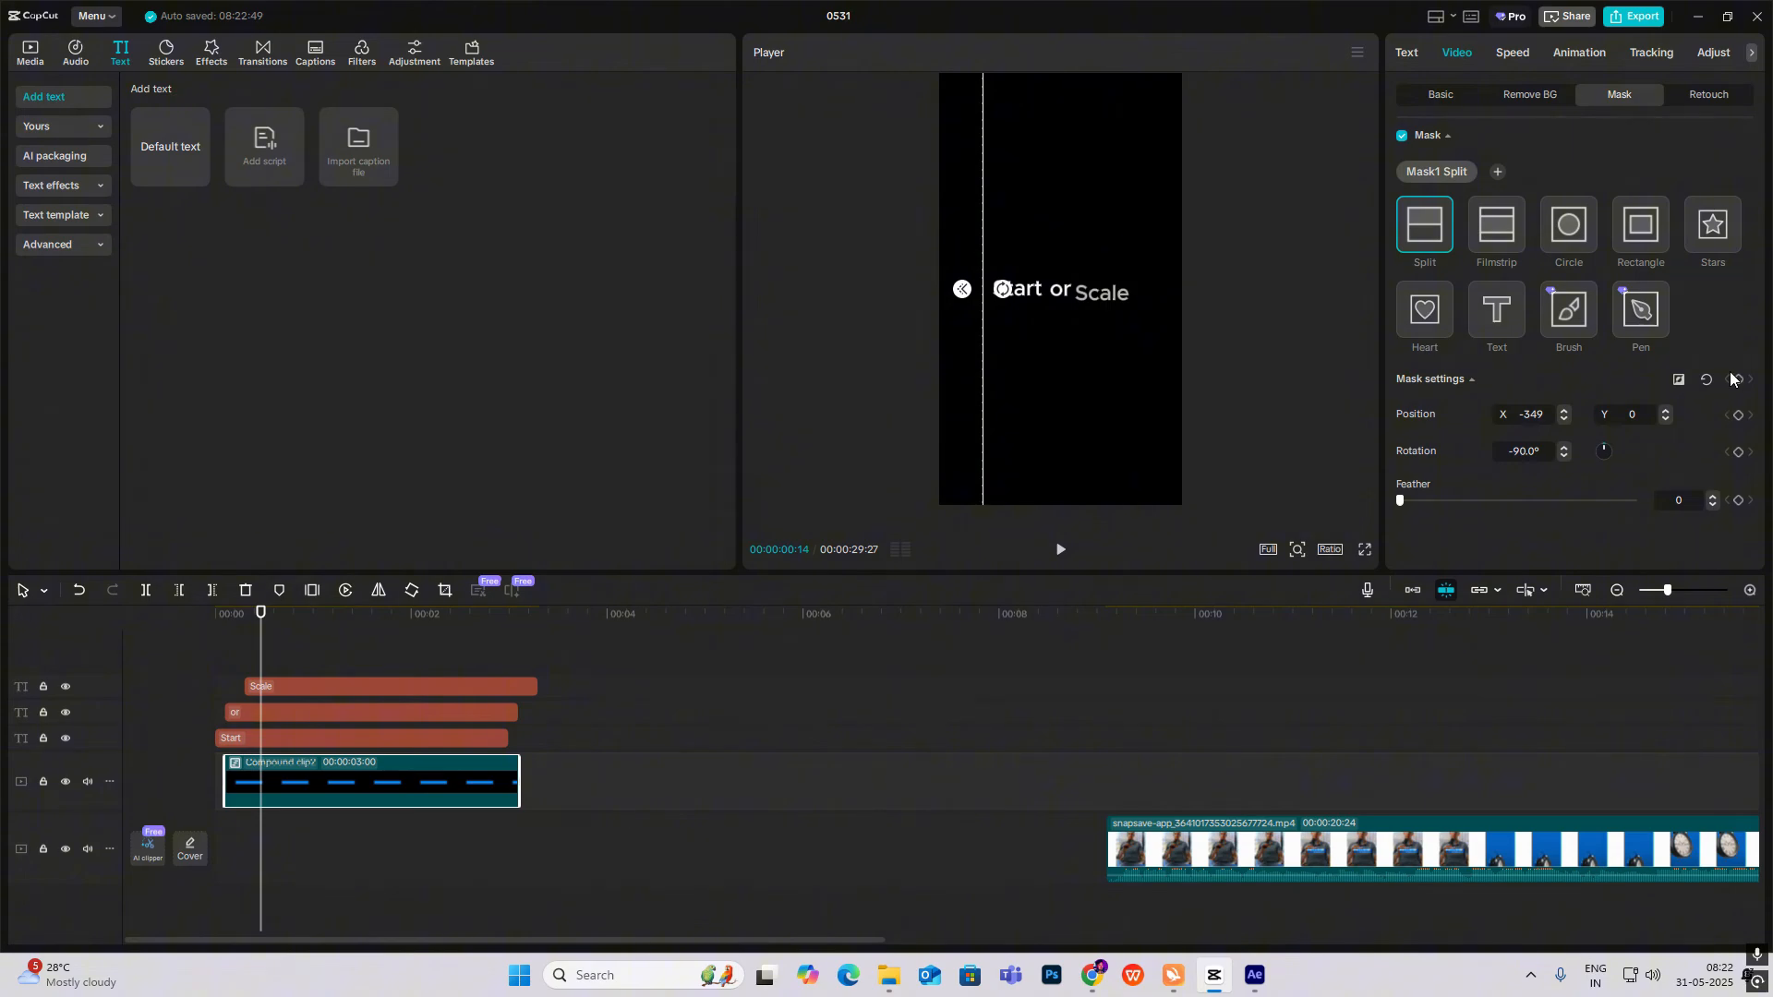
Keyframe the compound clip's Split mask to slide its edge to X 431 at 00:00:01:08, and preview the reveal.
{"action": "left_click_drag", "start_coordinate": [262, 637], "coordinate": [338, 637]}
{"action": "left_click_drag", "start_coordinate": [988, 363], "coordinate": [1159, 366]}
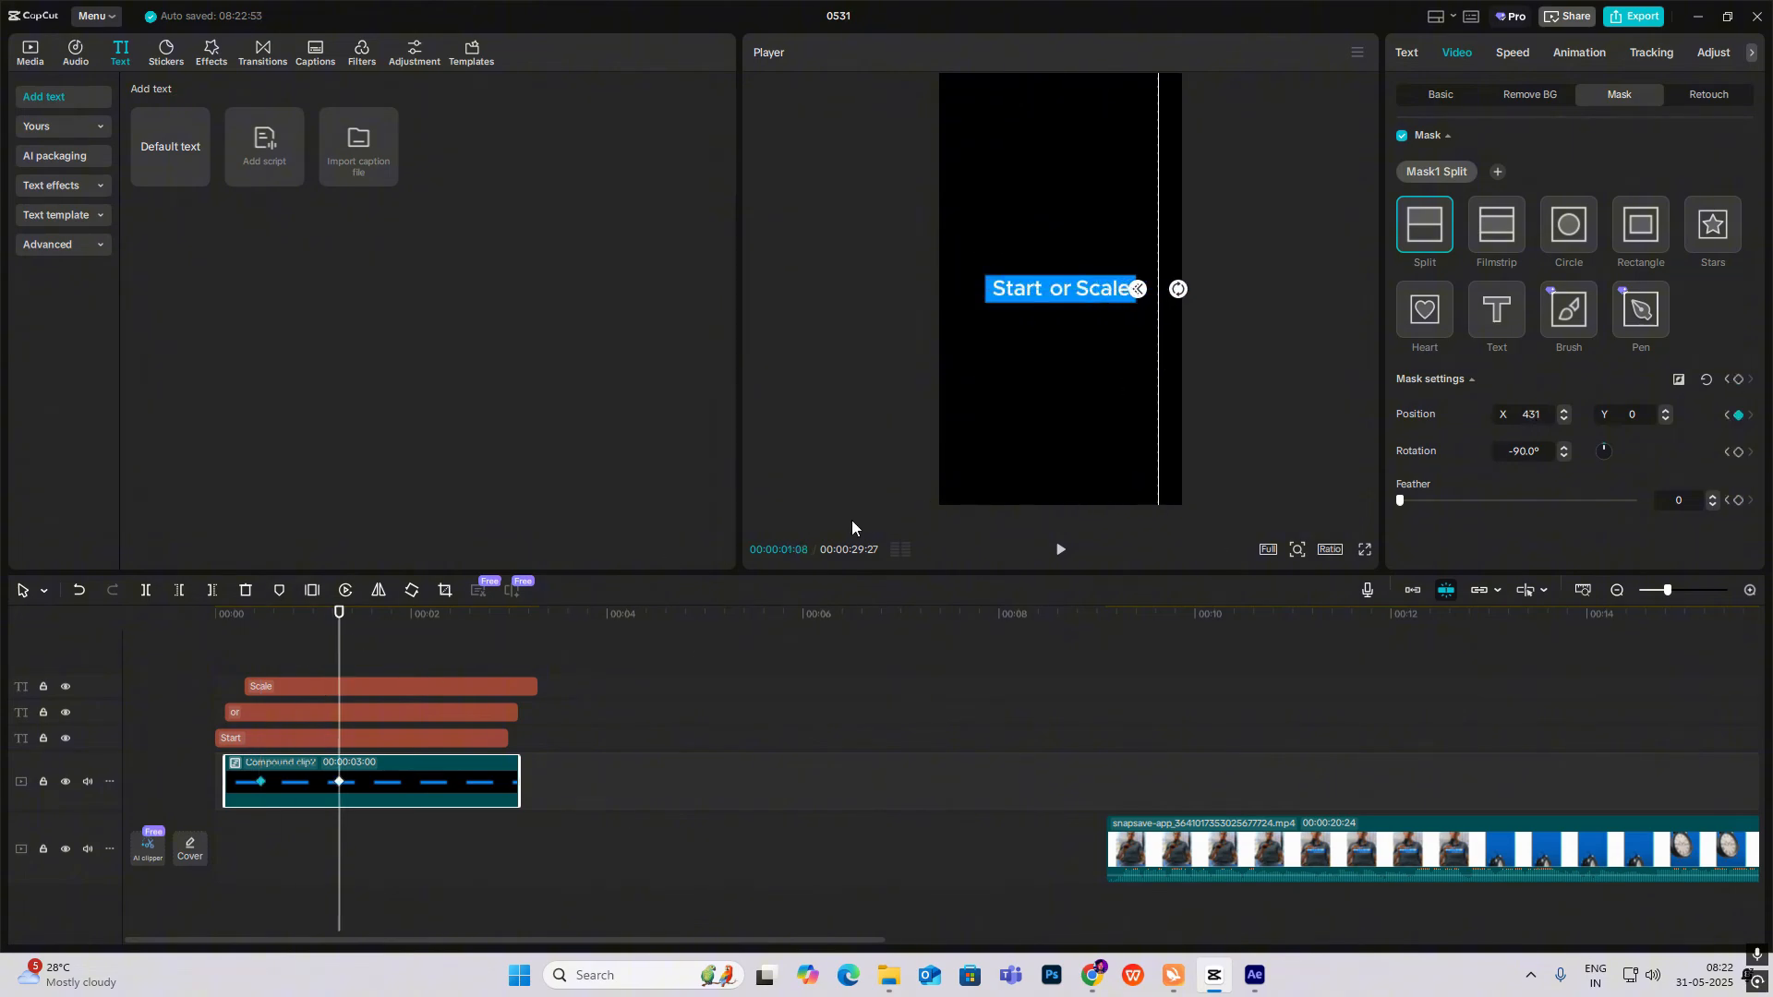
{"action": "left_click", "coordinate": [266, 648]}
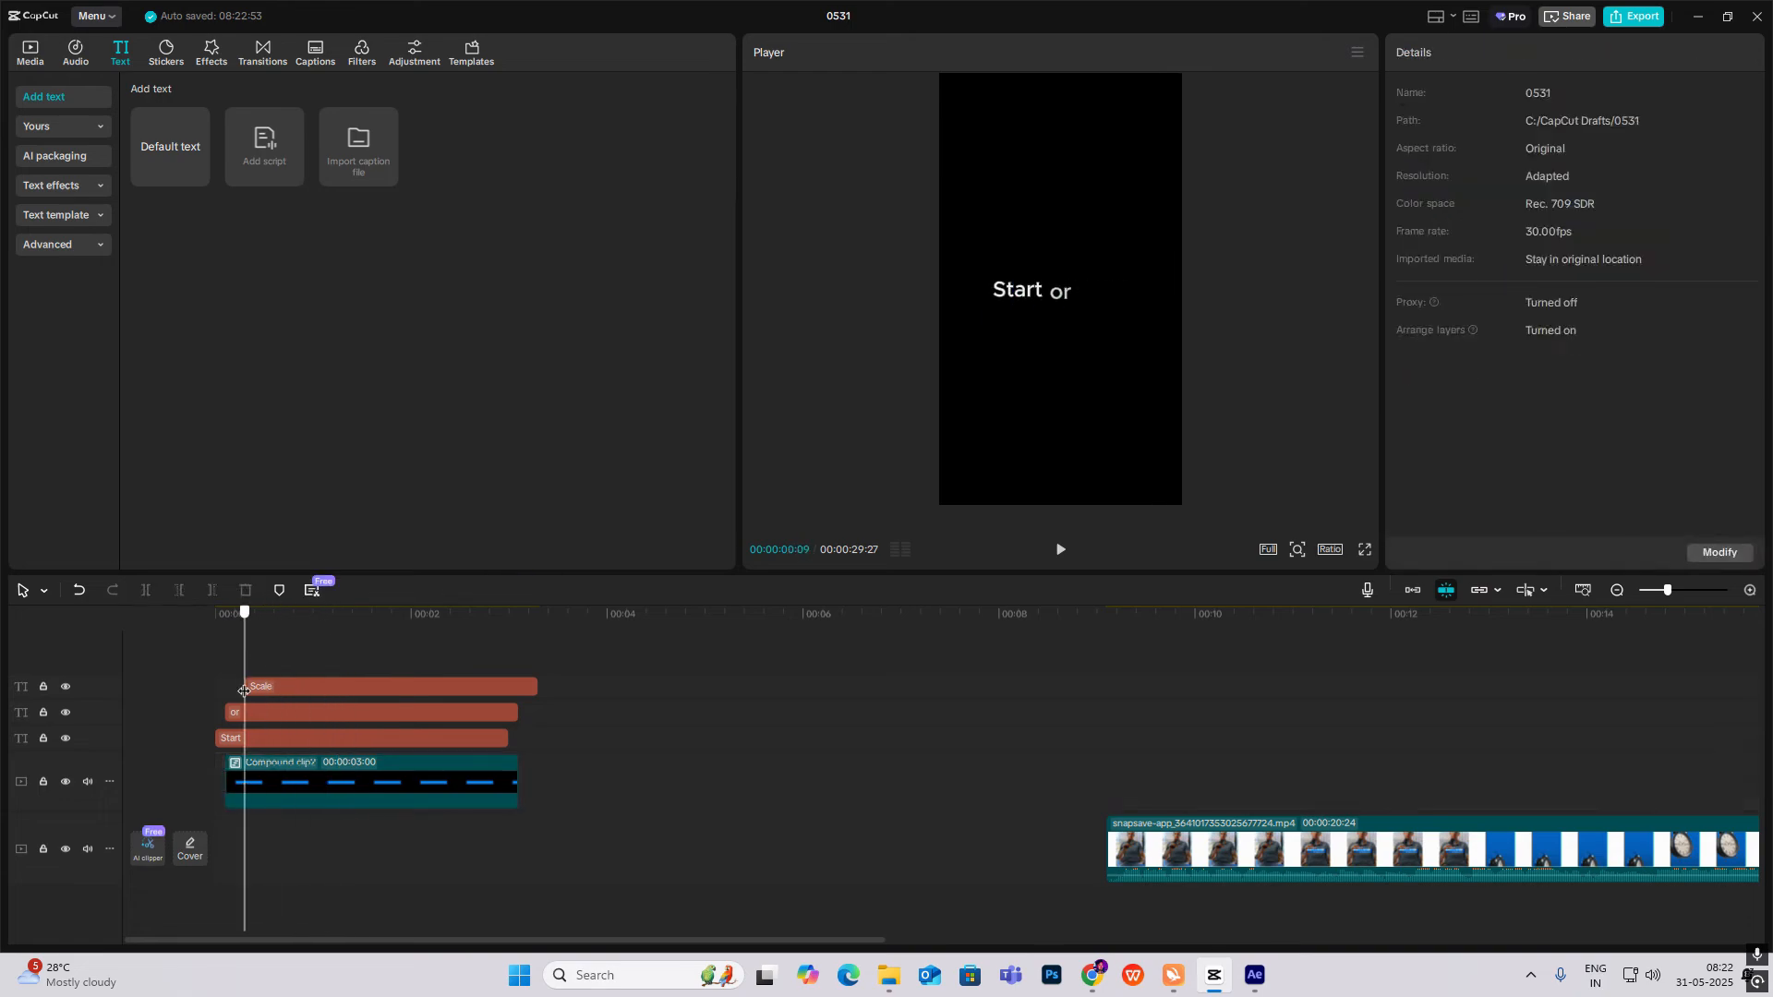
Undo the mask and compound clip to restore the blue background text clip, and review the reference video's title section.
{"action": "key", "text": "ctrl+z"}
{"action": "left_click", "coordinate": [1316, 781]}
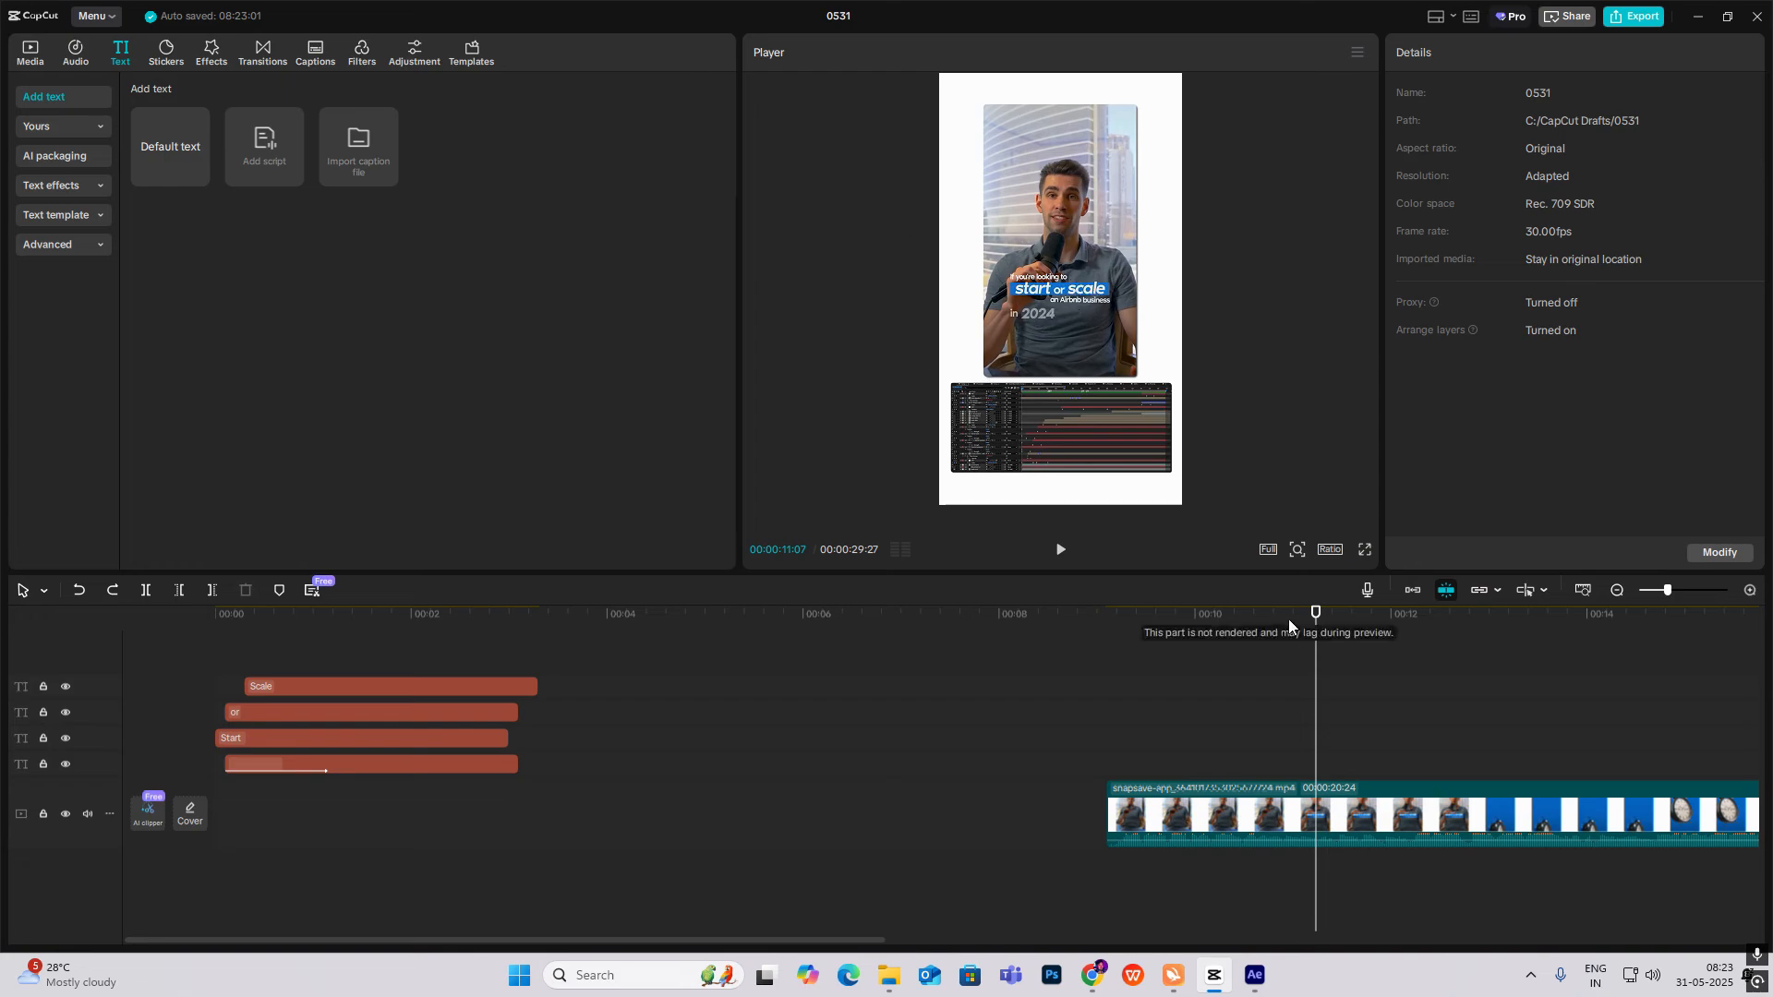
{"action": "mouse_move", "coordinate": [1313, 725]}
{"action": "left_mouse_down"}
{"action": "mouse_move", "coordinate": [1432, 732]}
{"action": "mouse_move", "coordinate": [1383, 743]}
{"action": "mouse_move", "coordinate": [1402, 727]}
{"action": "mouse_move", "coordinate": [1271, 697]}
{"action": "mouse_move", "coordinate": [1310, 706]}
{"action": "left_mouse_up"}
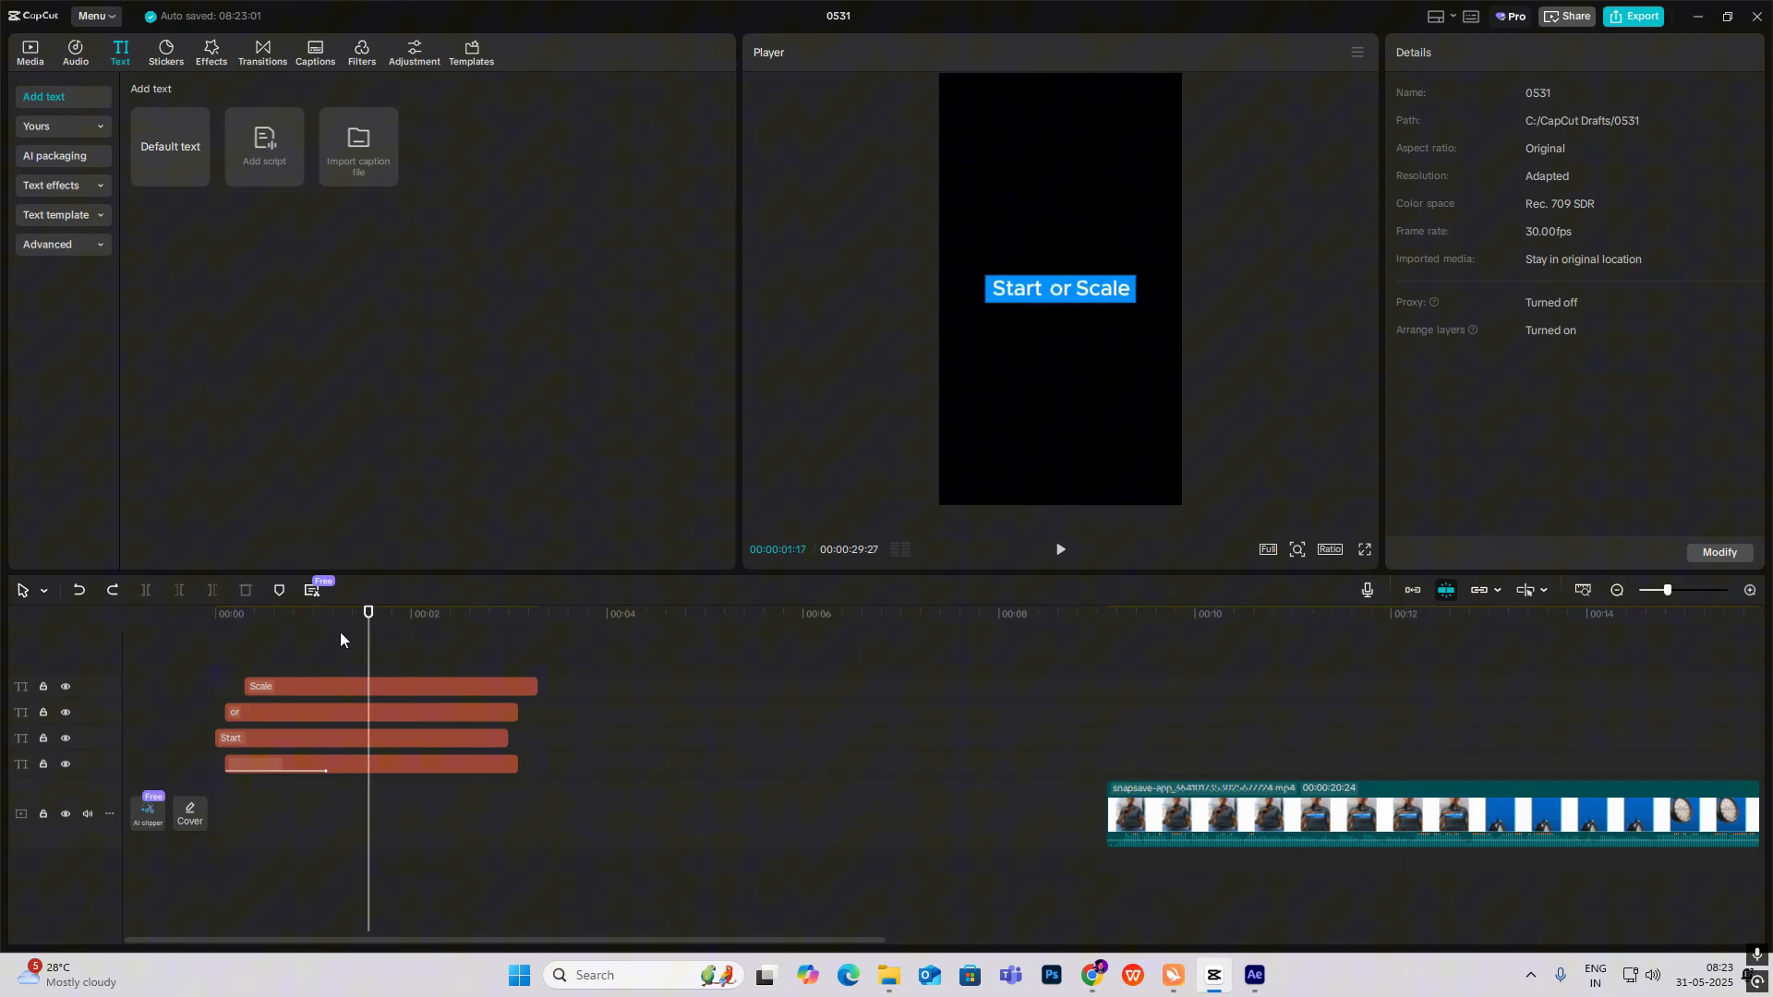
Add a default text clip above the word clips and replace its content with the filled circle symbol ●.
{"action": "left_click_drag", "start_coordinate": [171, 146], "coordinate": [349, 641]}
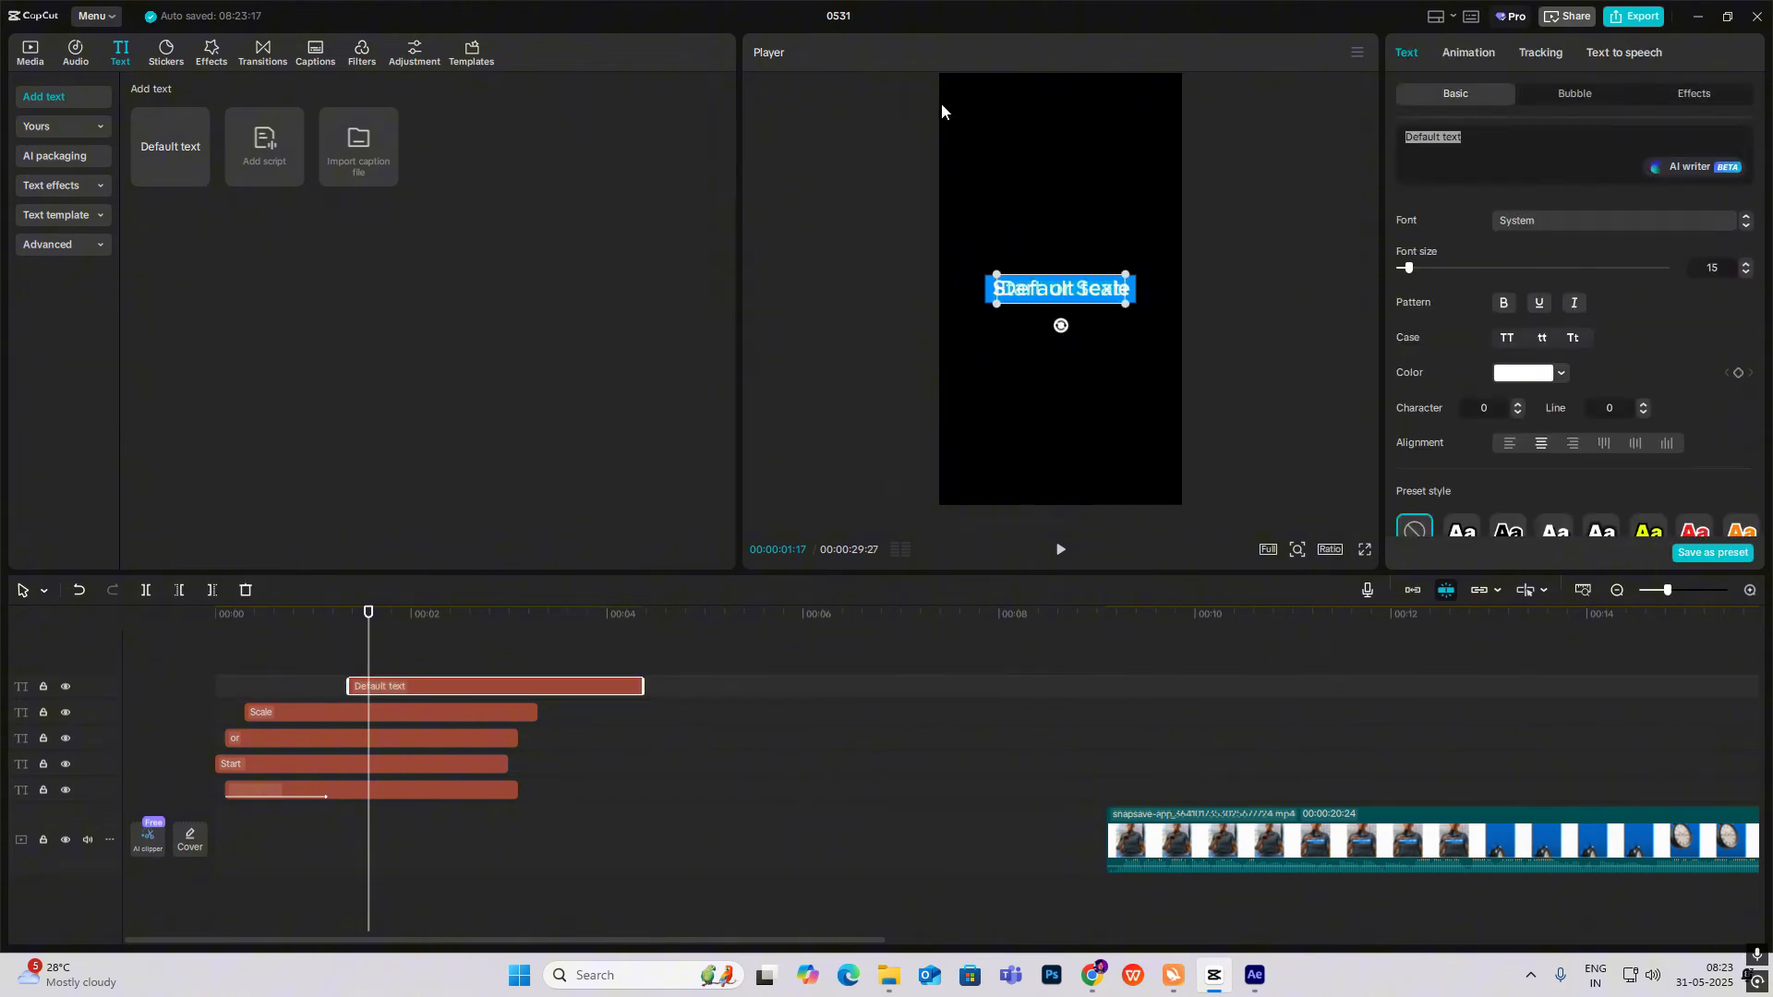
{"action": "key", "text": "super+period"}
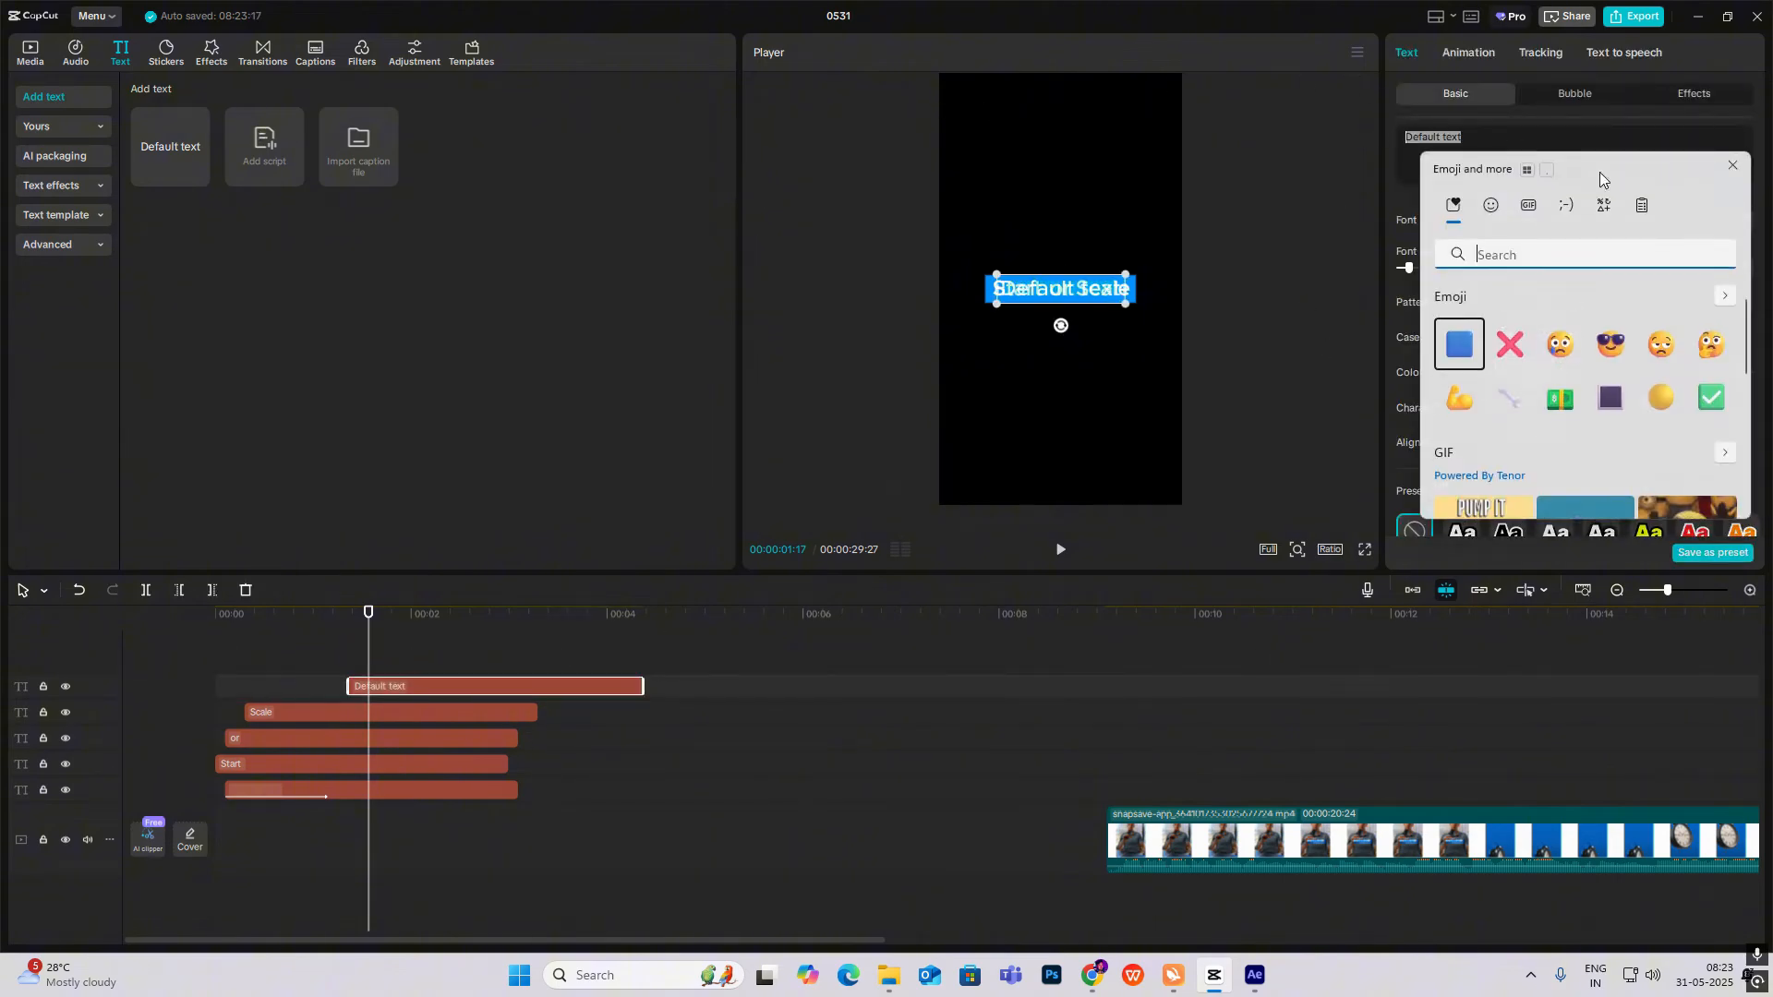
{"action": "left_click", "coordinate": [1602, 207]}
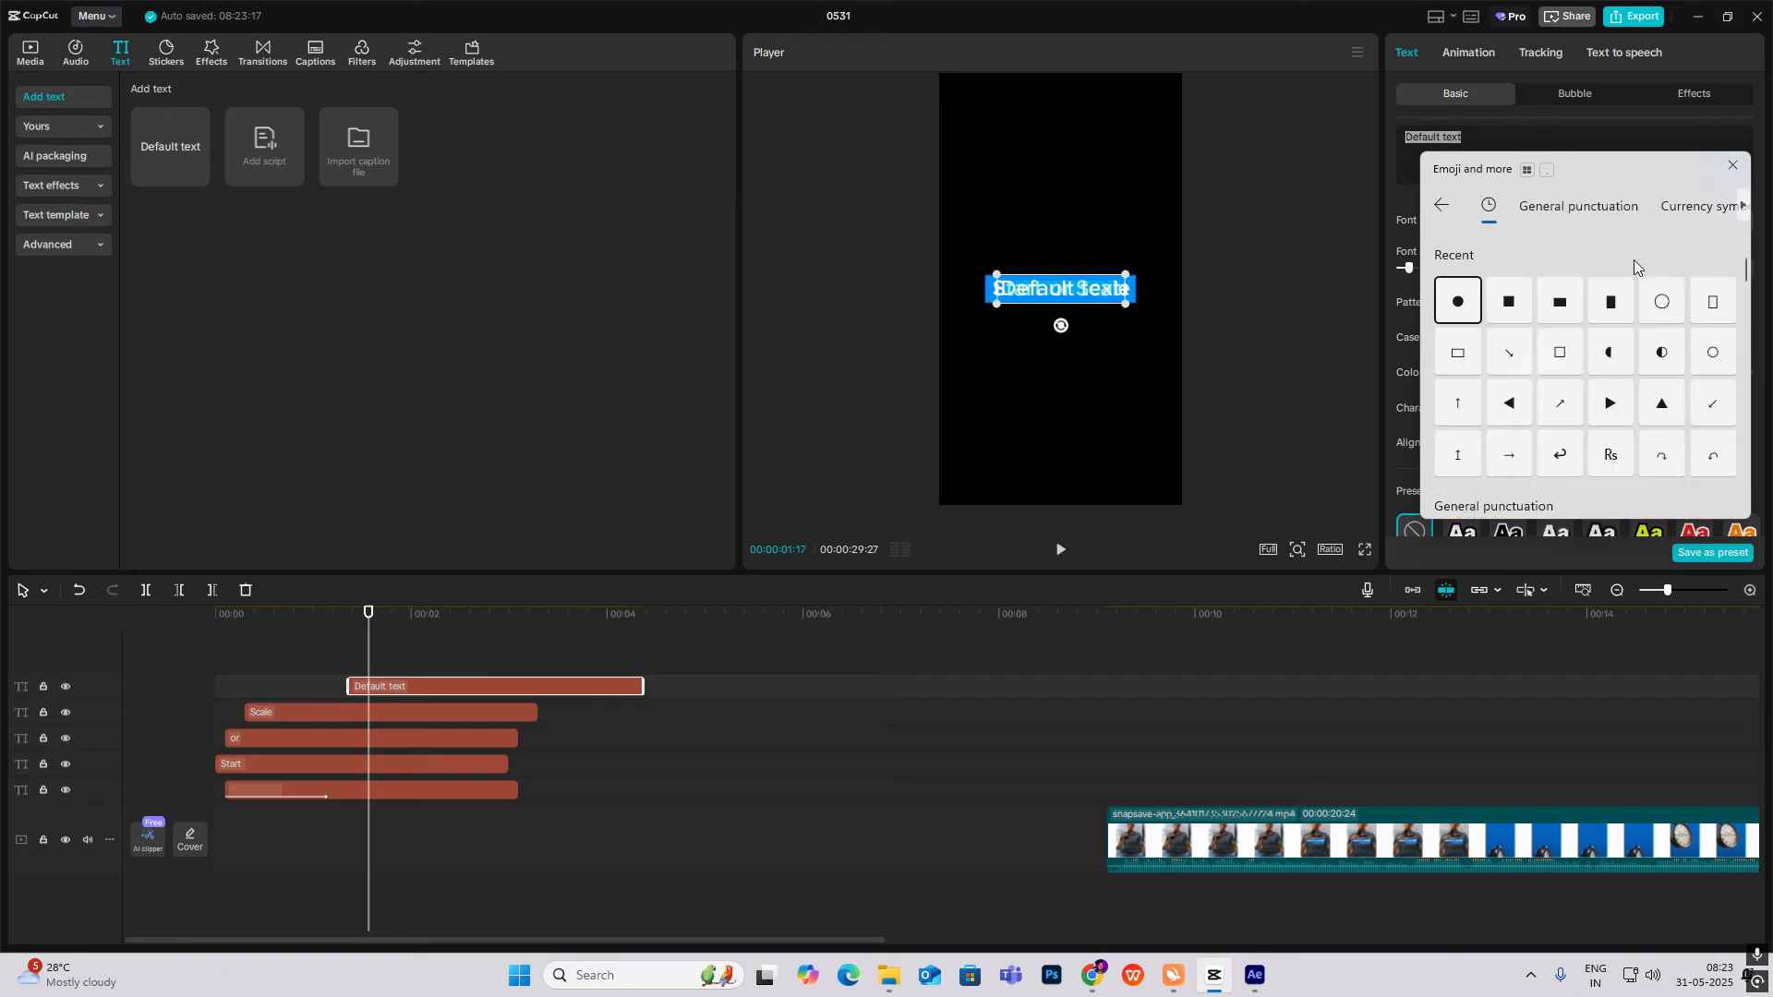
{"action": "scroll", "coordinate": [1608, 354], "scroll_direction": "down", "scroll_amount": 1}
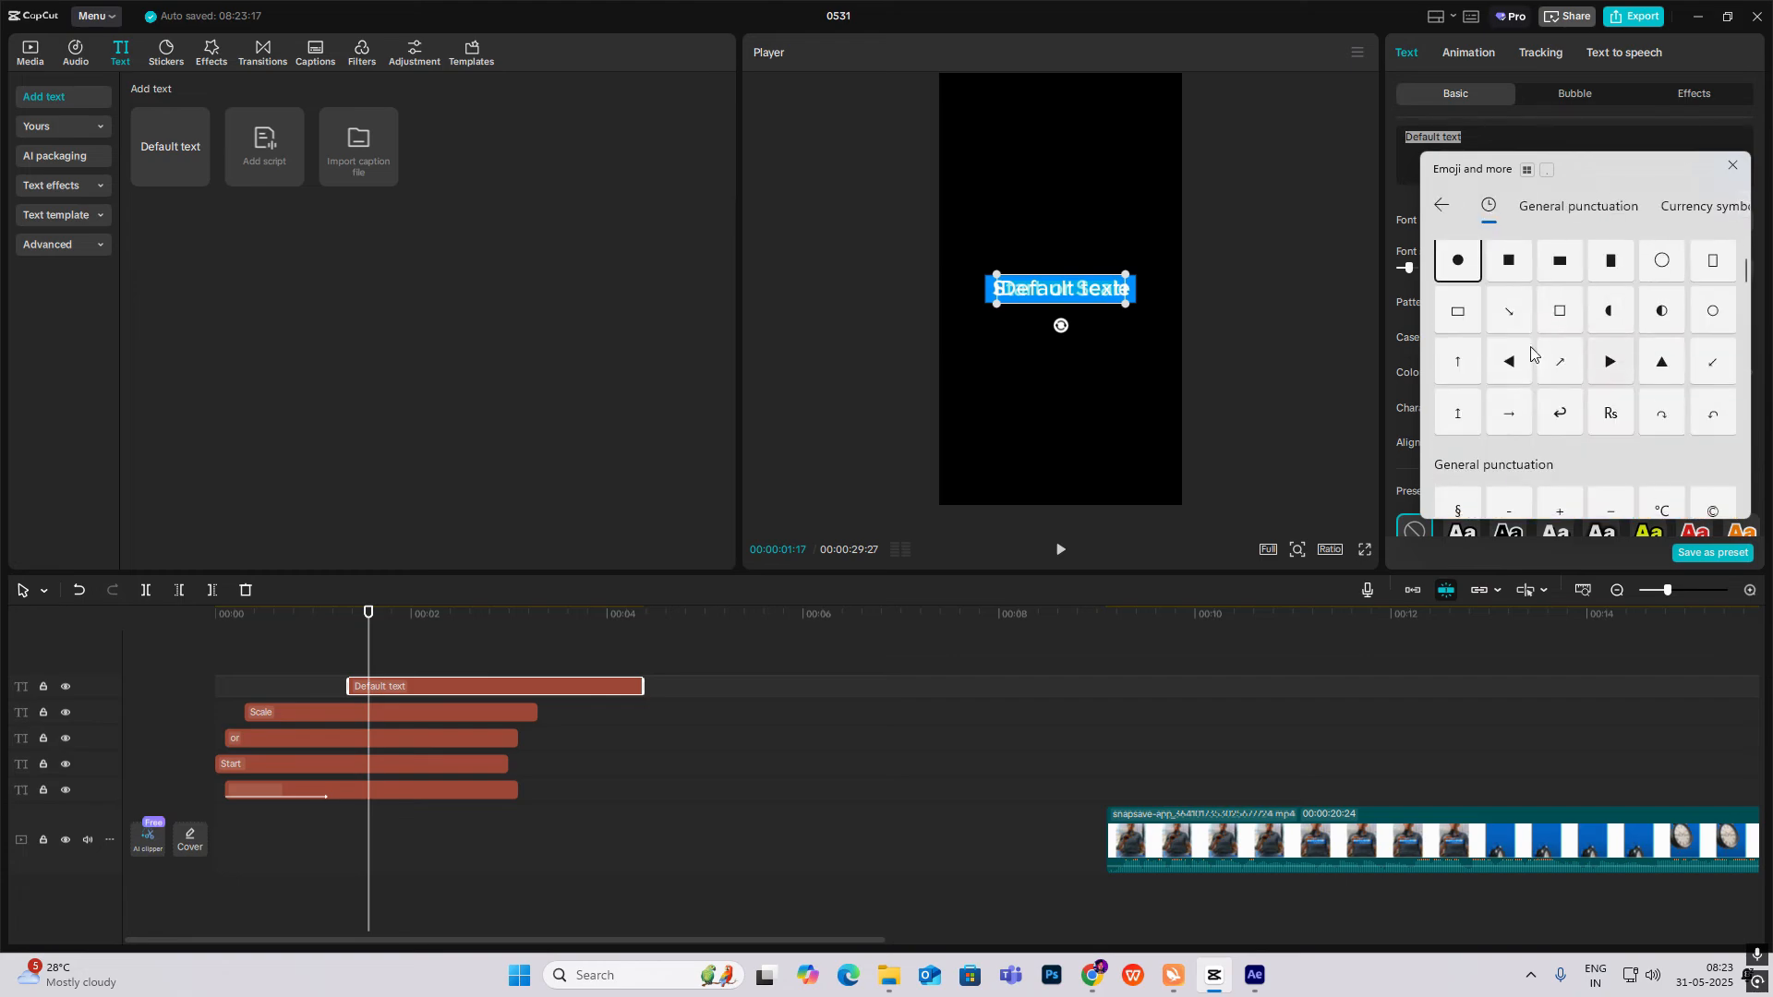
{"action": "left_click", "coordinate": [1457, 273]}
{"action": "key", "text": "Escape"}
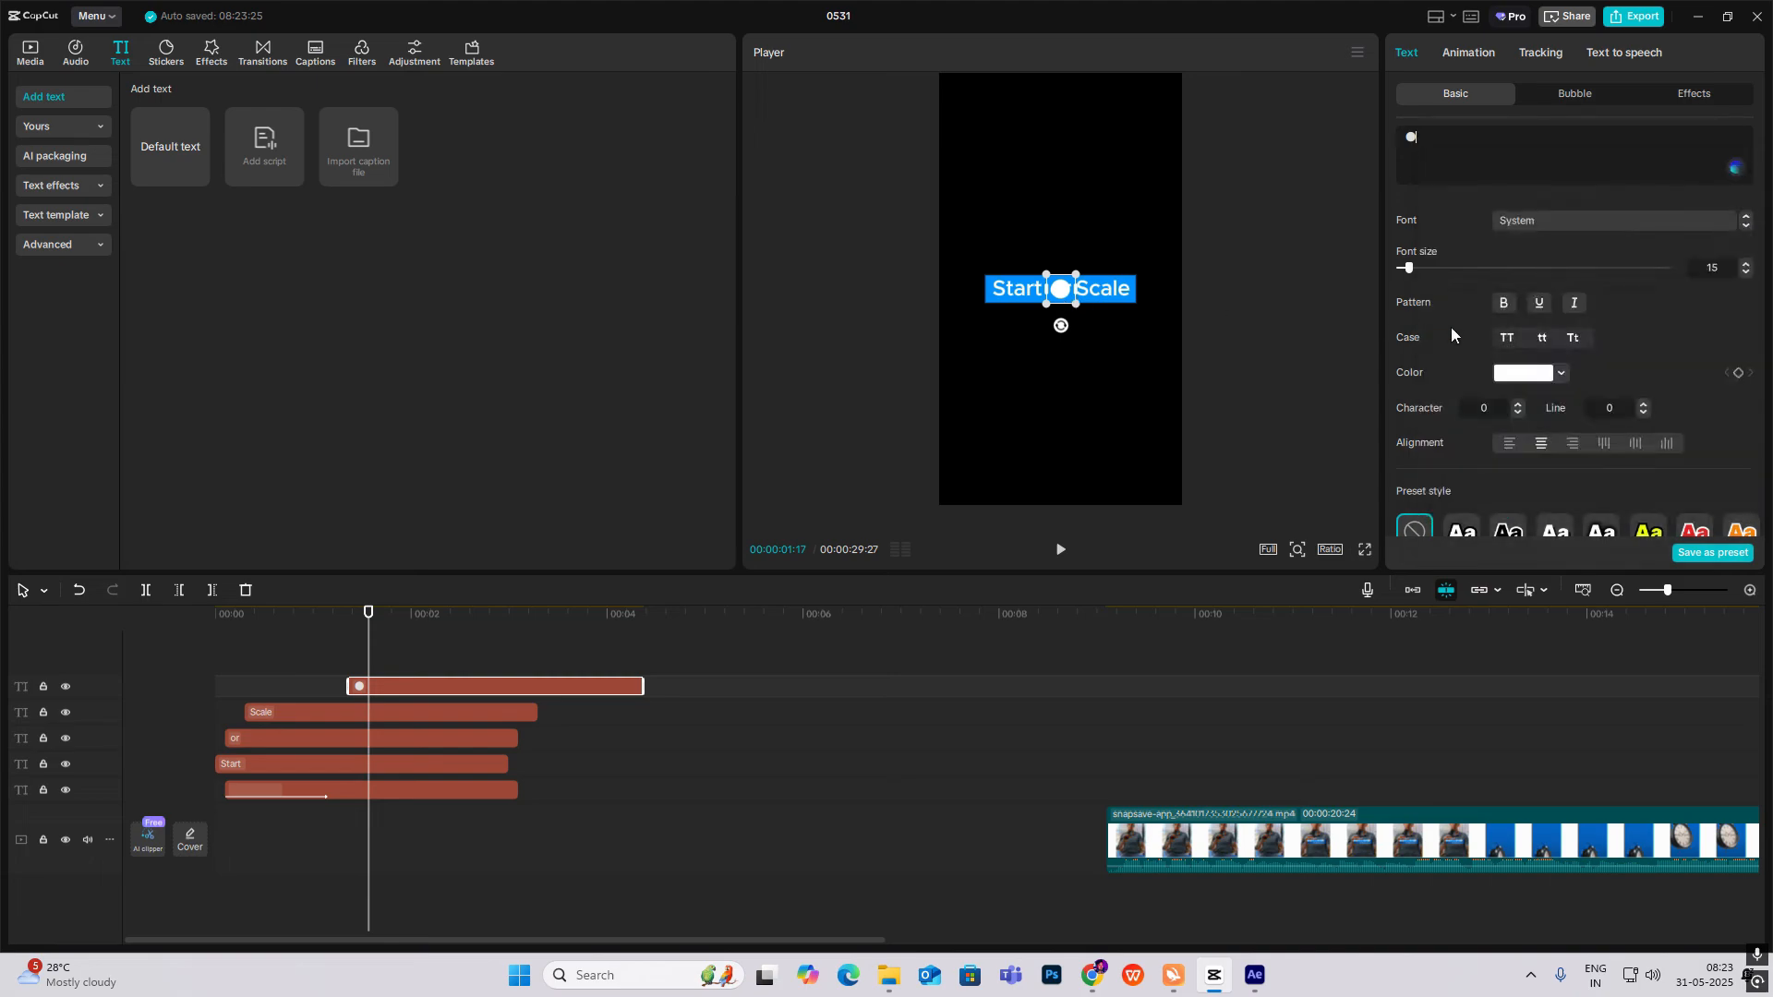
Color the circle with the blue sampled from the title background and place it just above the title.
{"action": "left_click", "coordinate": [1525, 374]}
{"action": "left_click", "coordinate": [1459, 532]}
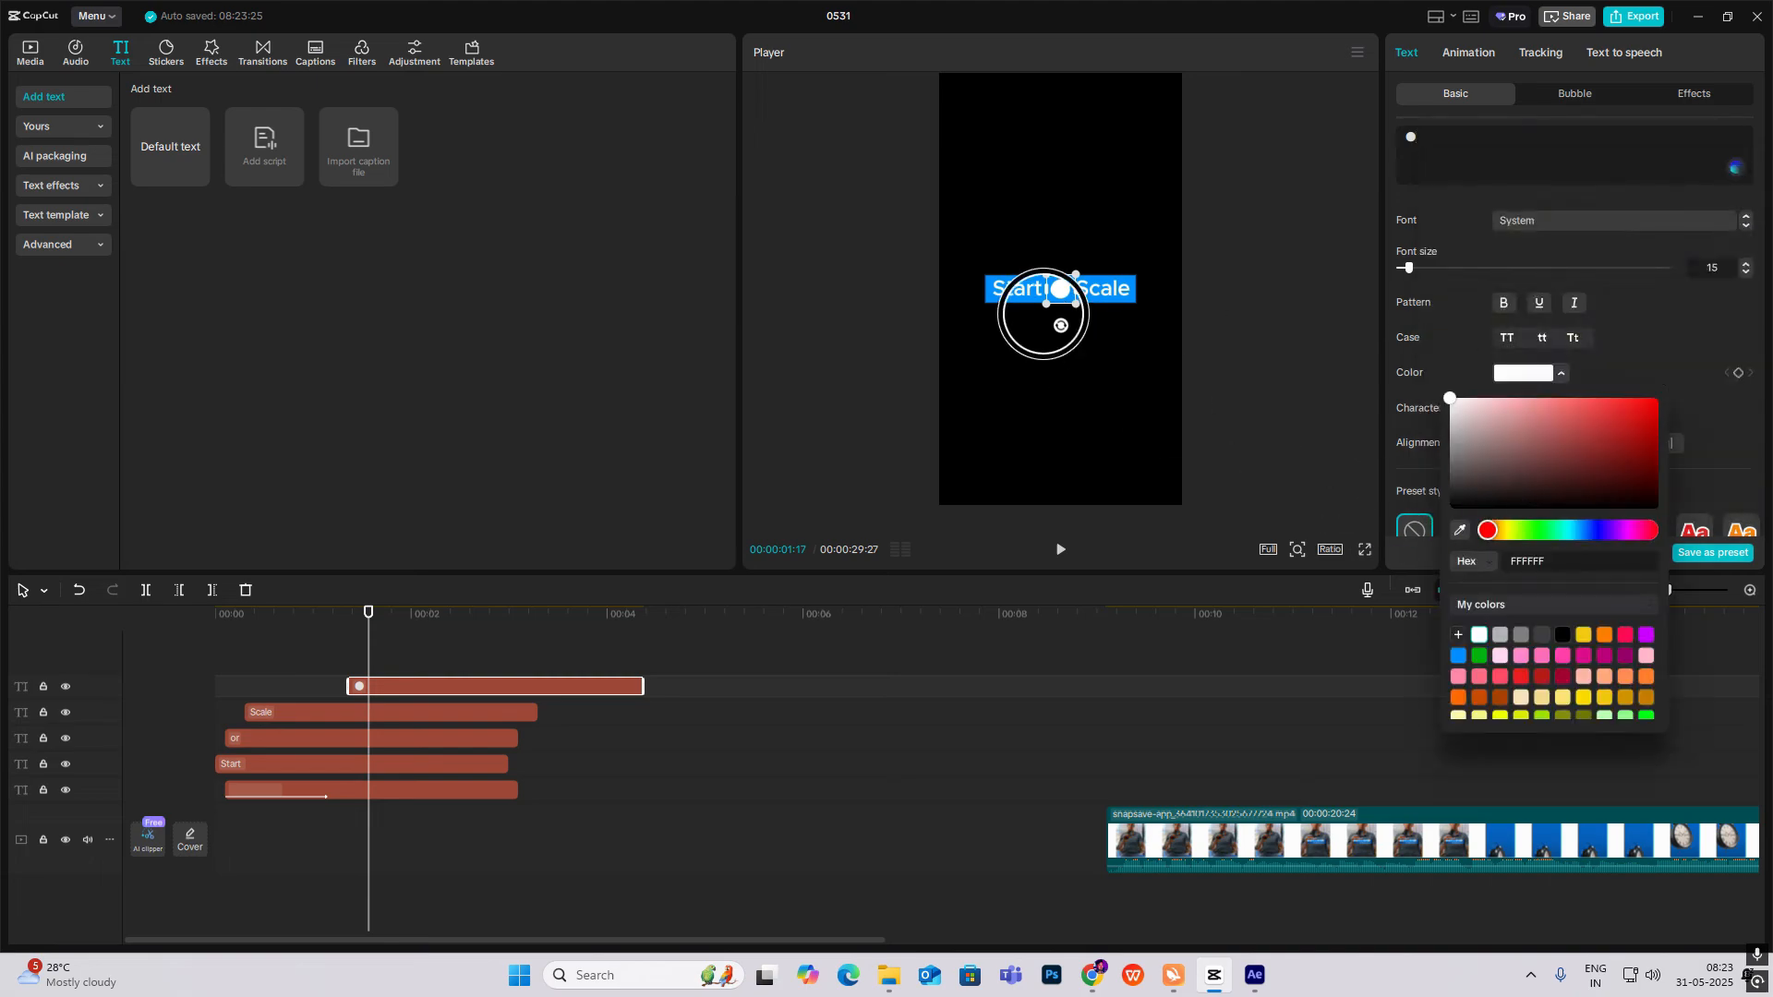
{"action": "left_click", "coordinate": [1057, 290]}
{"action": "left_click_drag", "start_coordinate": [1057, 290], "coordinate": [1050, 237]}
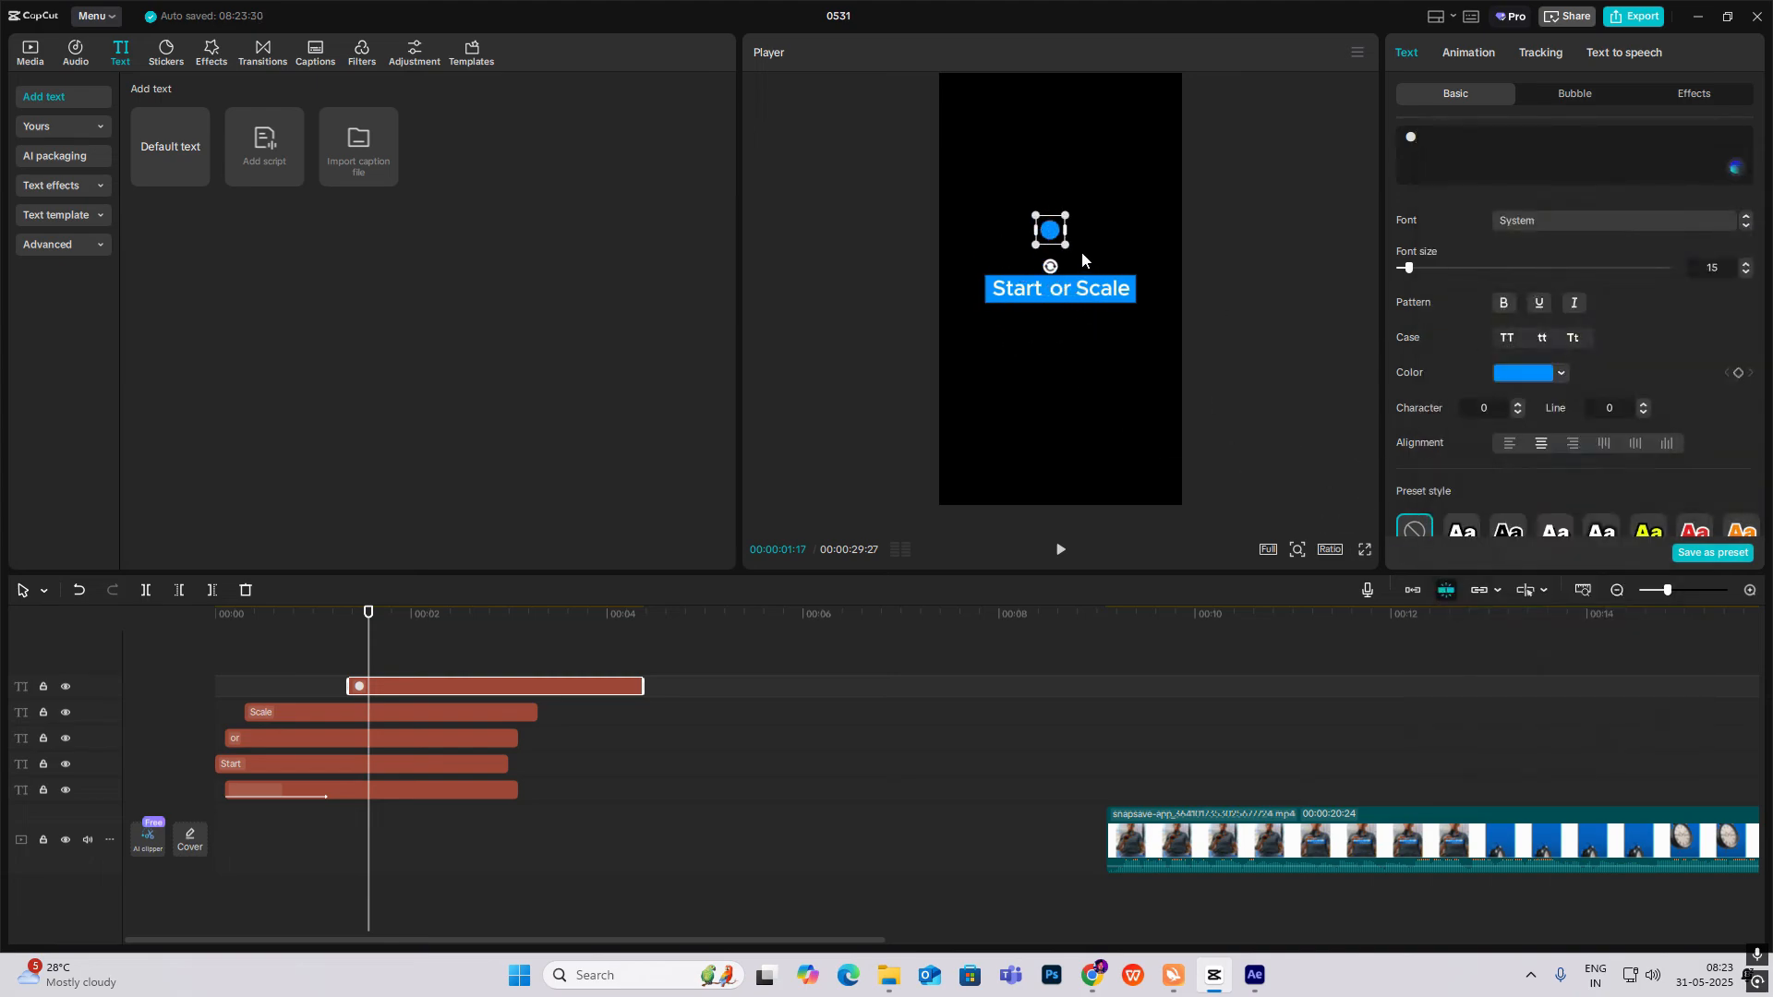
Enlarge the circle to font size 32 and 500% scale beyond the frame's right edge, and start its clip at 00:00:00:21.
{"action": "left_click_drag", "start_coordinate": [1408, 267], "coordinate": [1423, 268]}
{"action": "left_click_drag", "start_coordinate": [1162, 284], "coordinate": [1263, 295]}
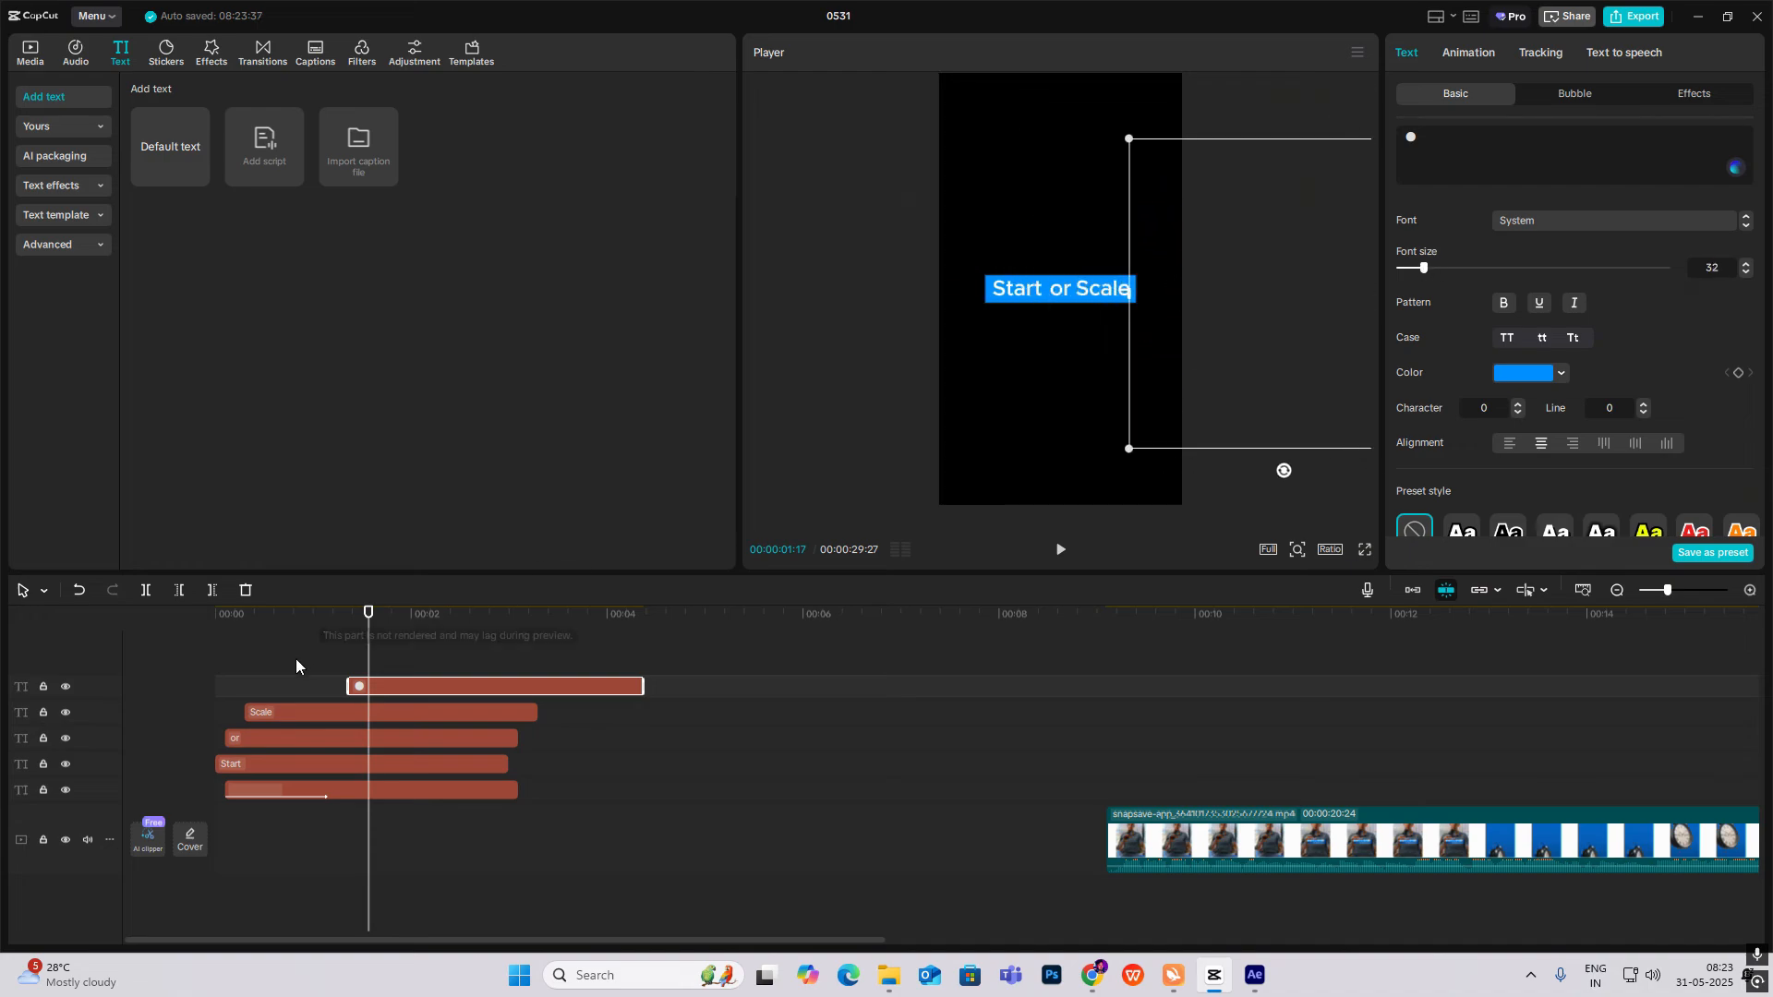
{"action": "left_click", "coordinate": [228, 658]}
{"action": "left_click_drag", "start_coordinate": [230, 658], "coordinate": [324, 696]}
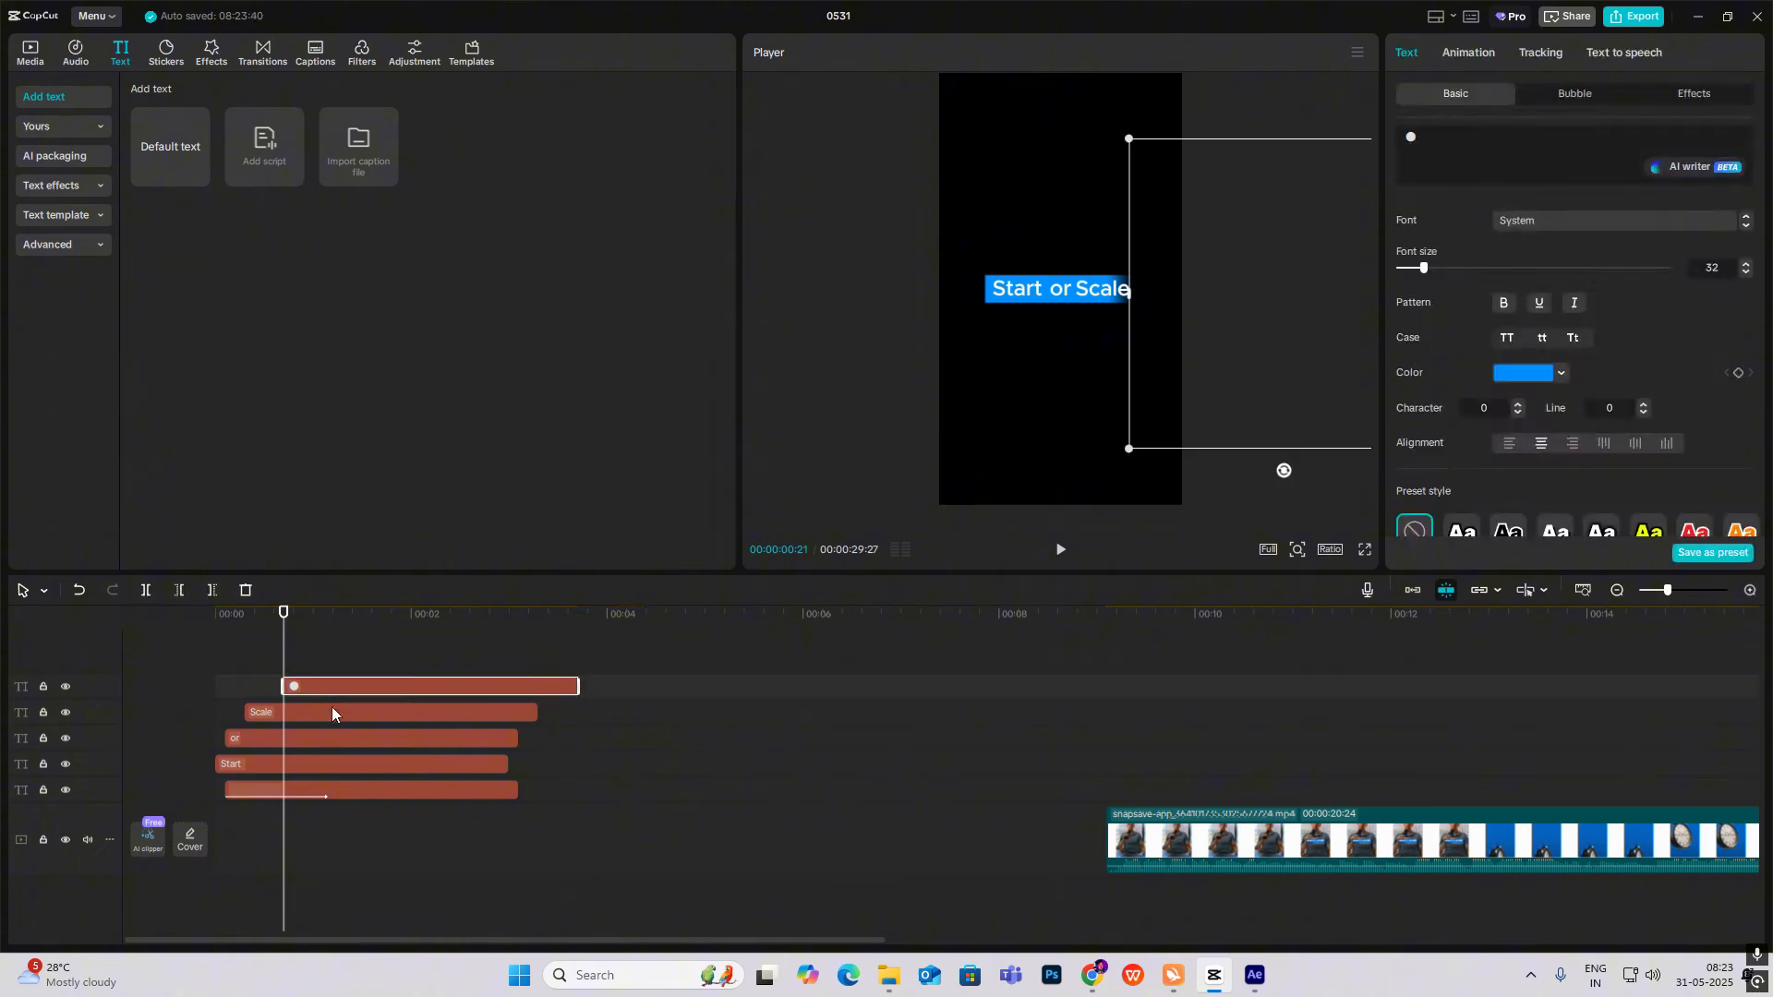
Keyframe the circle's Transform at 00:00:00:21, and at 00:00:01:14 move it into the frame at X 1002, Y -90.
{"action": "scroll", "coordinate": [1709, 363], "scroll_direction": "down", "scroll_amount": 10}
{"action": "scroll", "coordinate": [1709, 367], "scroll_direction": "up", "scroll_amount": 1}
{"action": "left_click", "coordinate": [1738, 194]}
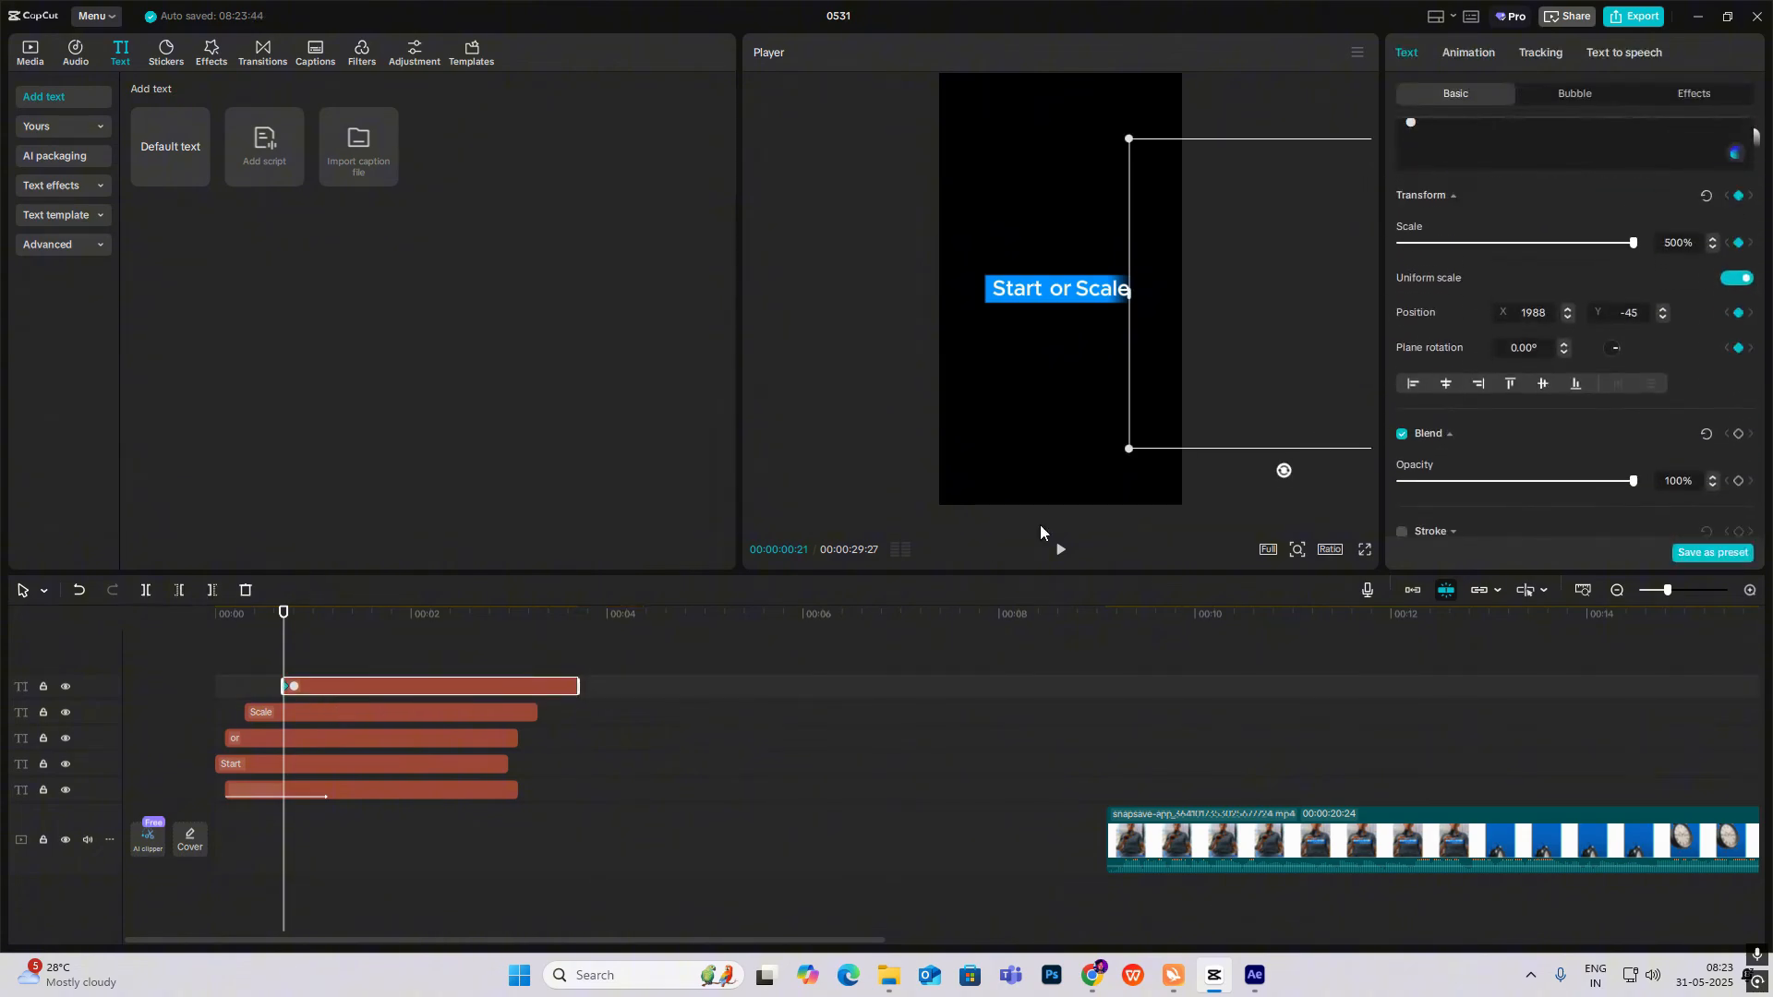
{"action": "left_click_drag", "start_coordinate": [273, 643], "coordinate": [441, 655]}
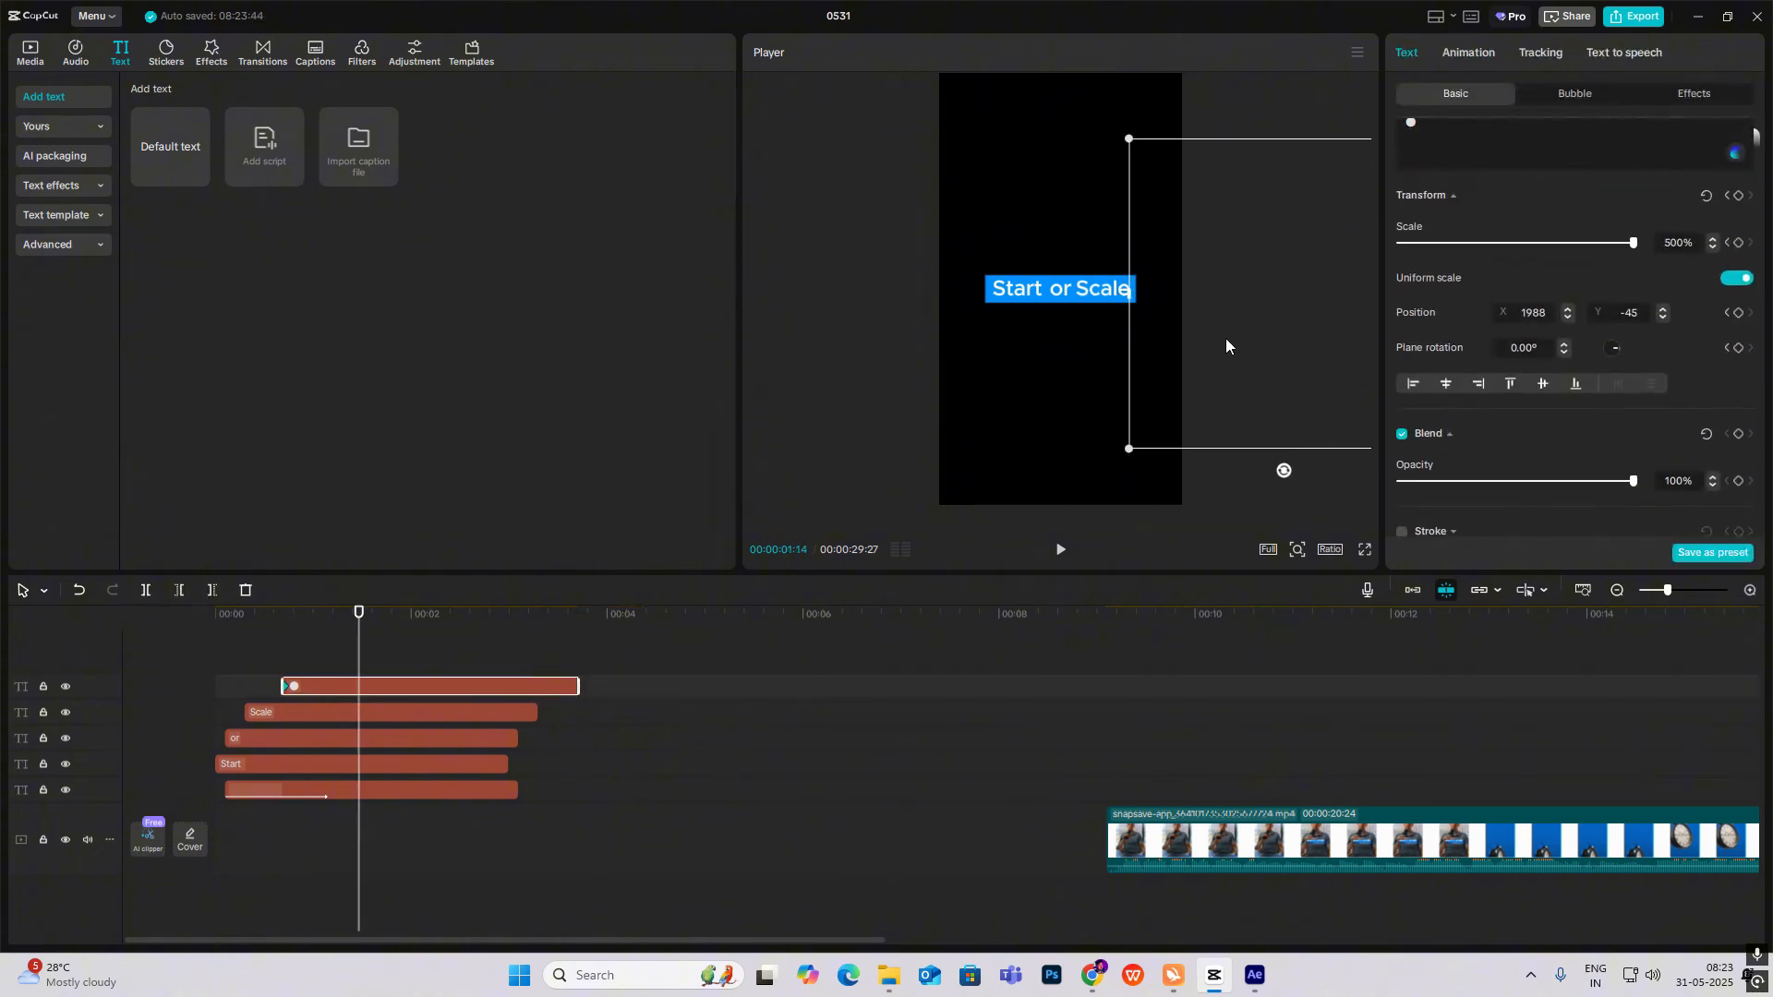
{"action": "left_click_drag", "start_coordinate": [1259, 325], "coordinate": [1148, 334]}
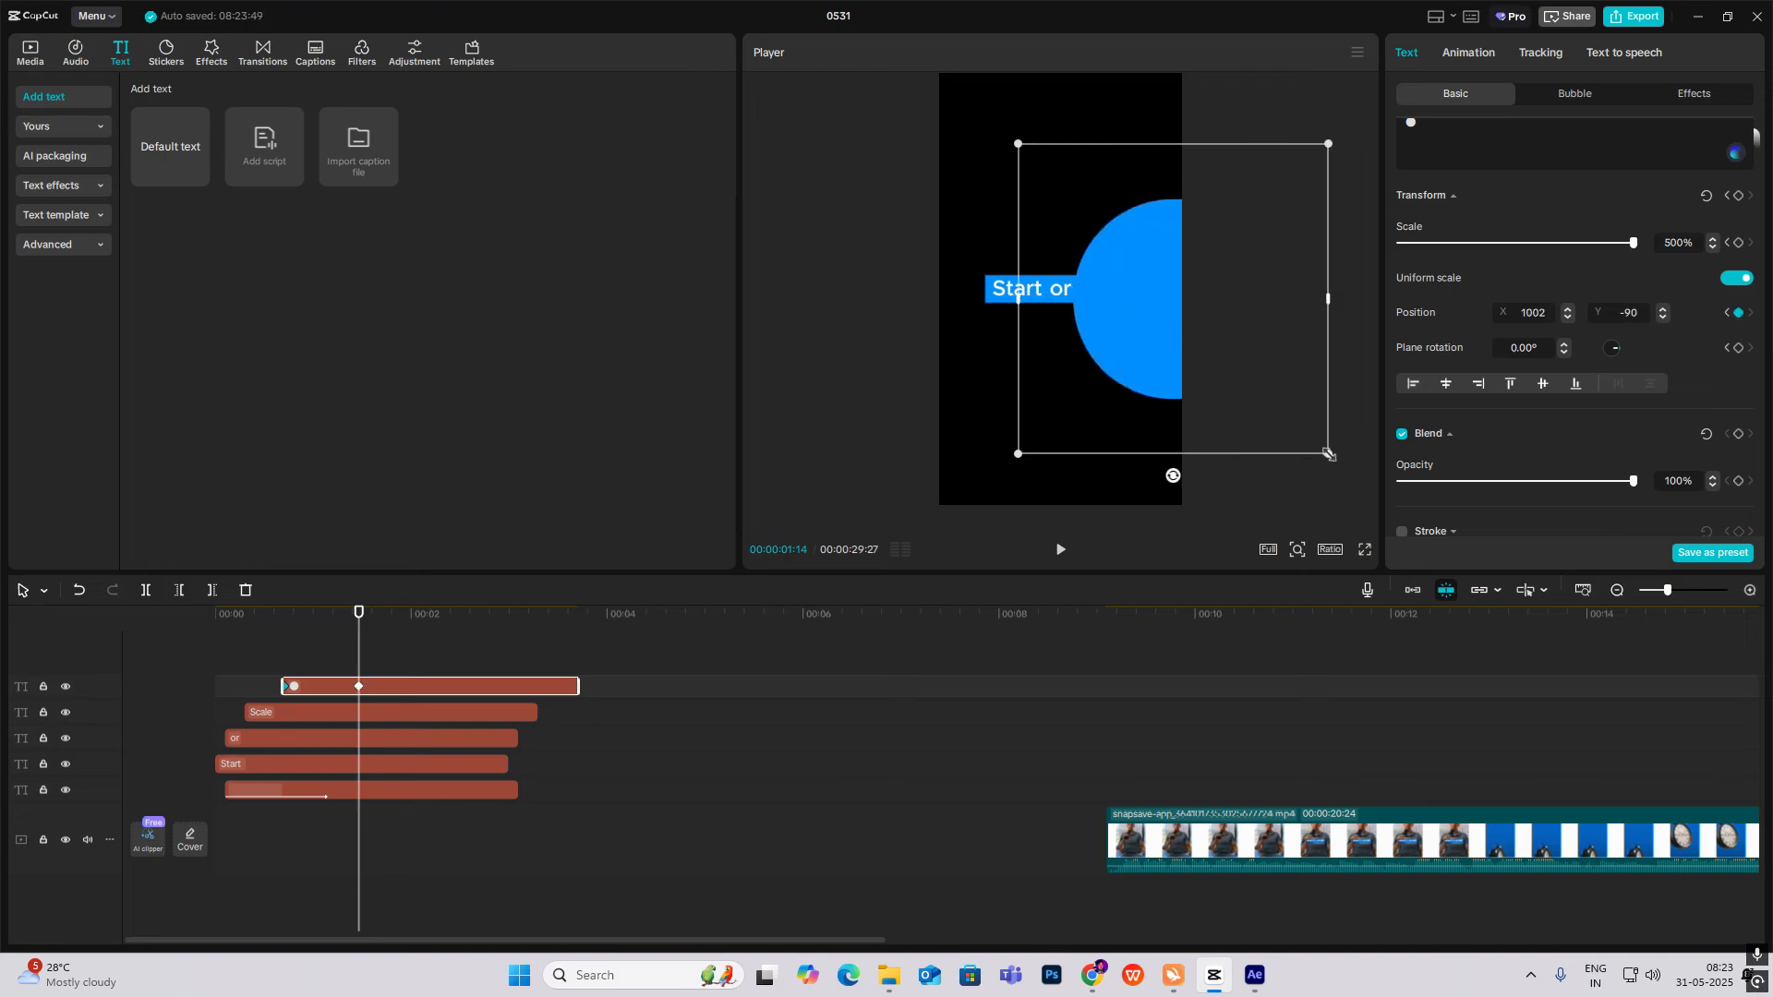
Increase the circle's font size to 122 so it fills the frame at its end keyframe, and preview the motion.
{"action": "left_click_drag", "start_coordinate": [1319, 453], "coordinate": [1405, 502]}
{"action": "key", "text": "ctrl+z"}
{"action": "scroll", "coordinate": [1511, 379], "scroll_direction": "up", "scroll_amount": 5}
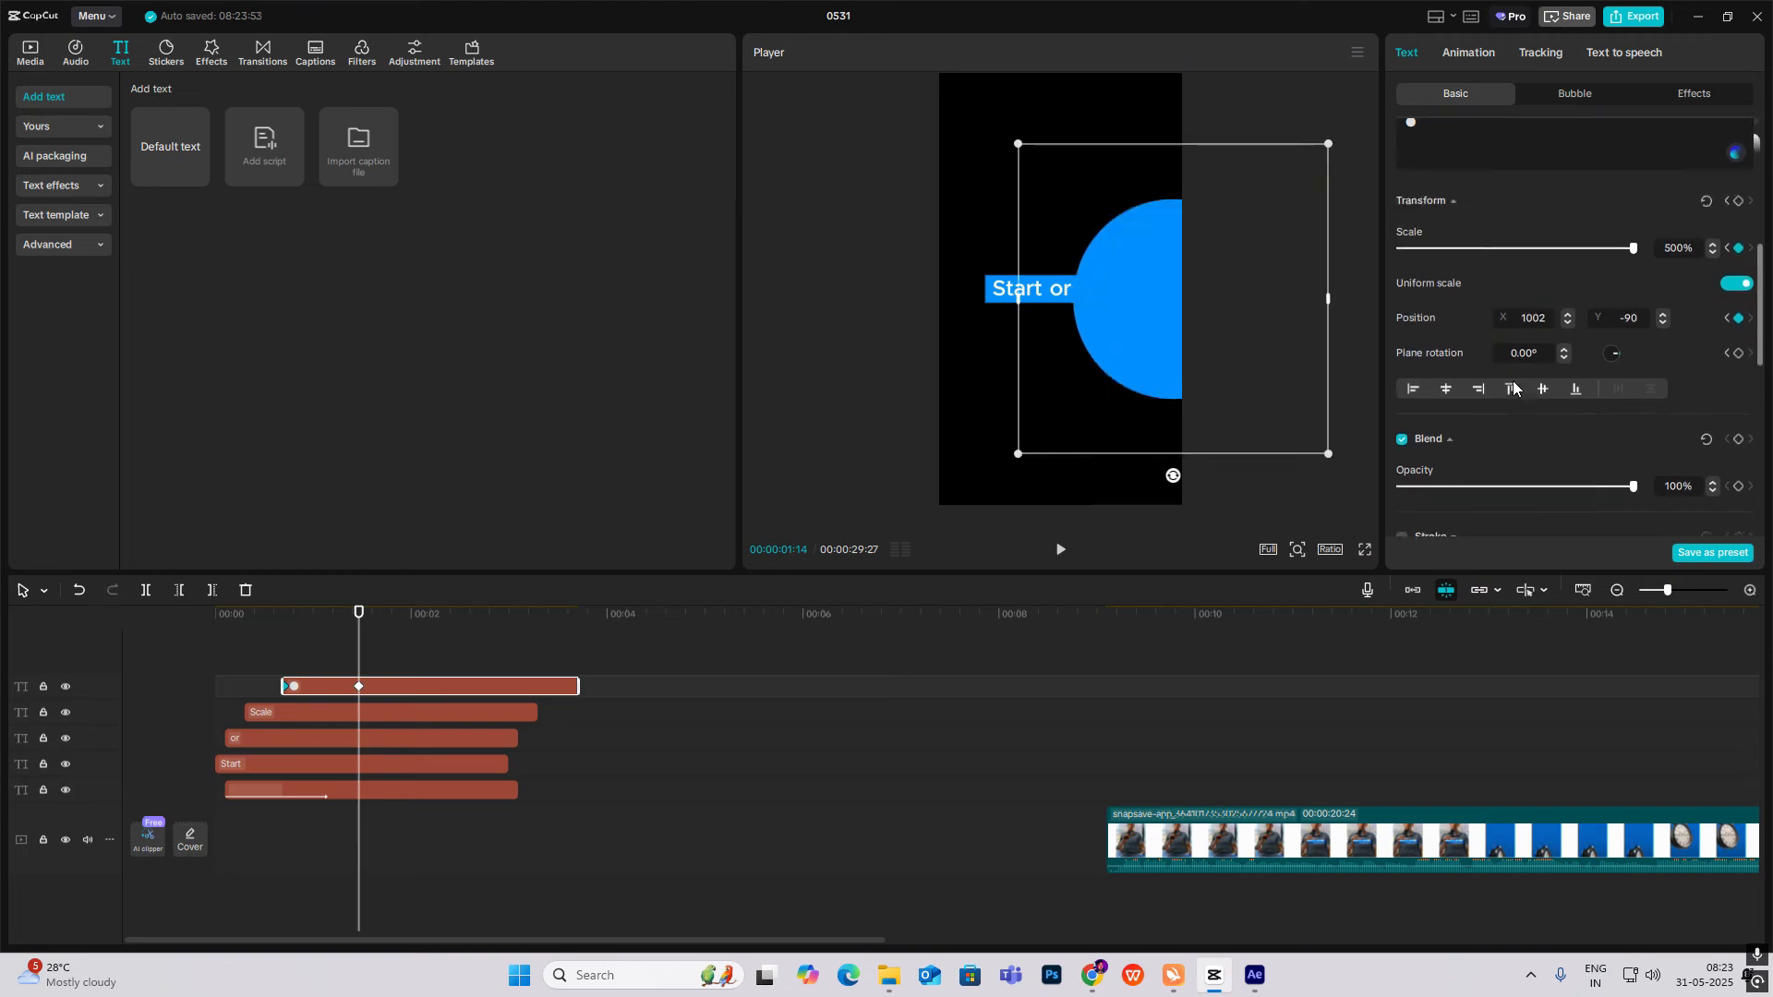
{"action": "left_click_drag", "start_coordinate": [1437, 273], "coordinate": [1483, 270]}
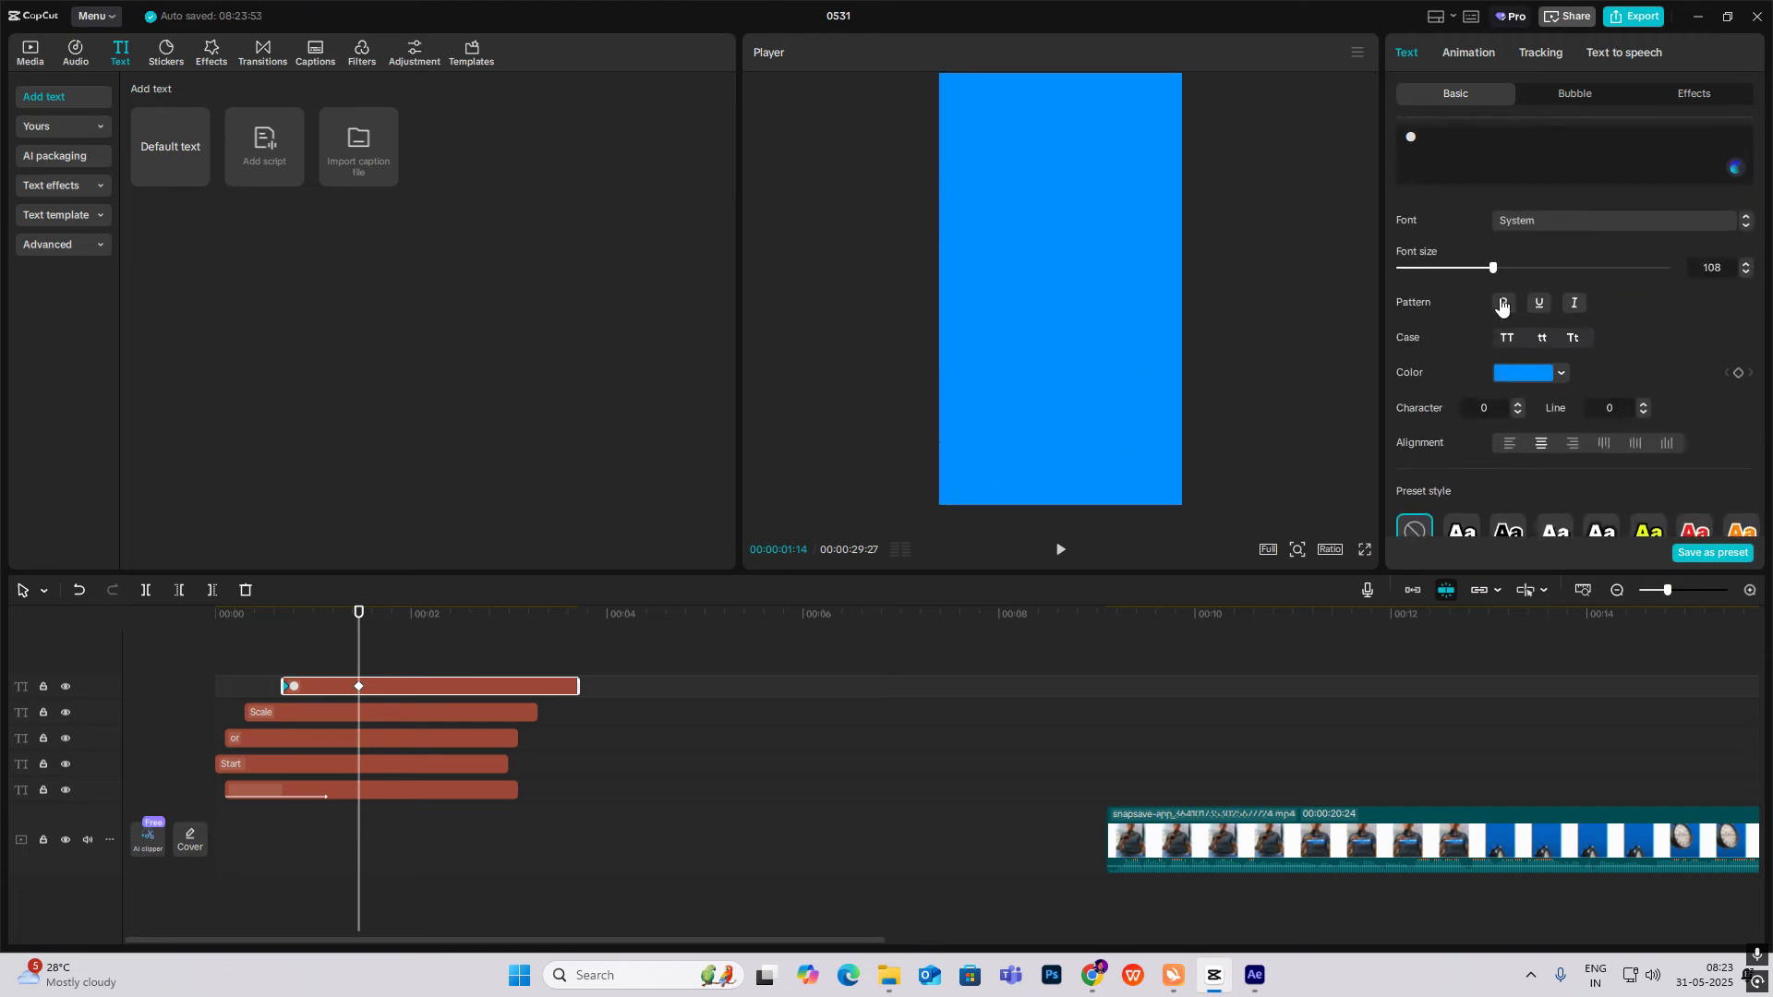
{"action": "left_click_drag", "start_coordinate": [274, 656], "coordinate": [352, 724]}
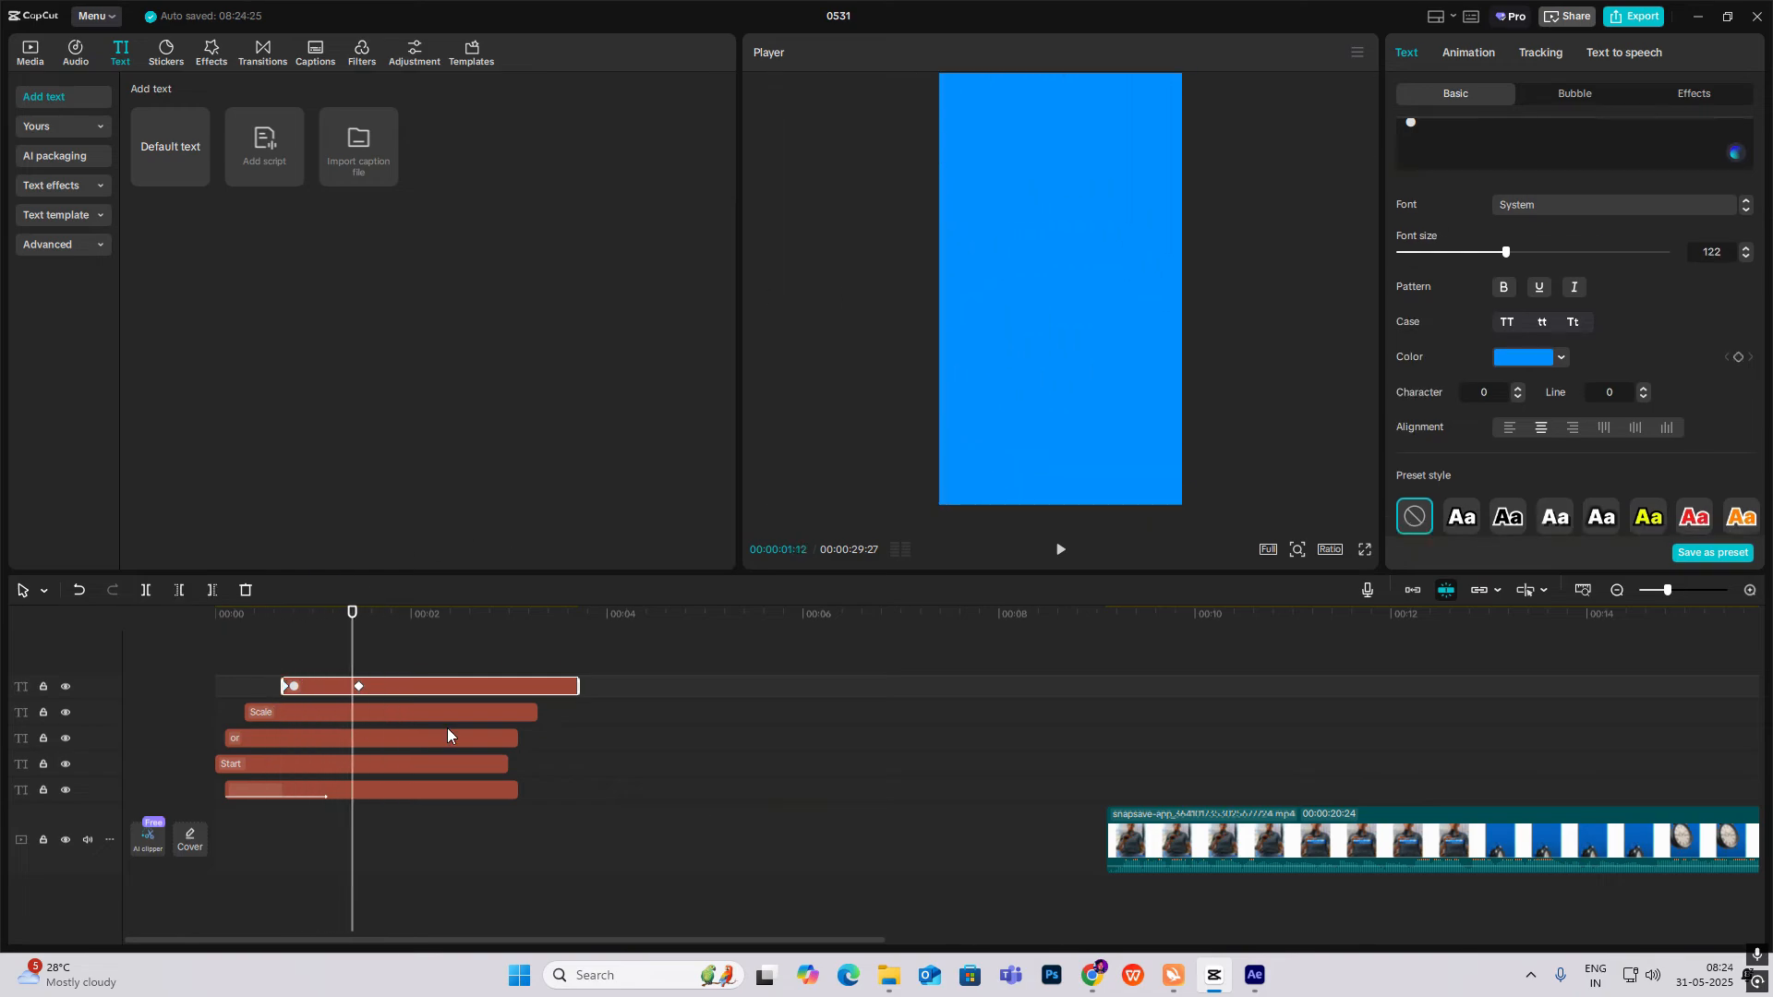
Apply the Cubic Out preset curve to the circle's scale and X position keyframes.
{"action": "left_click", "coordinate": [294, 687]}
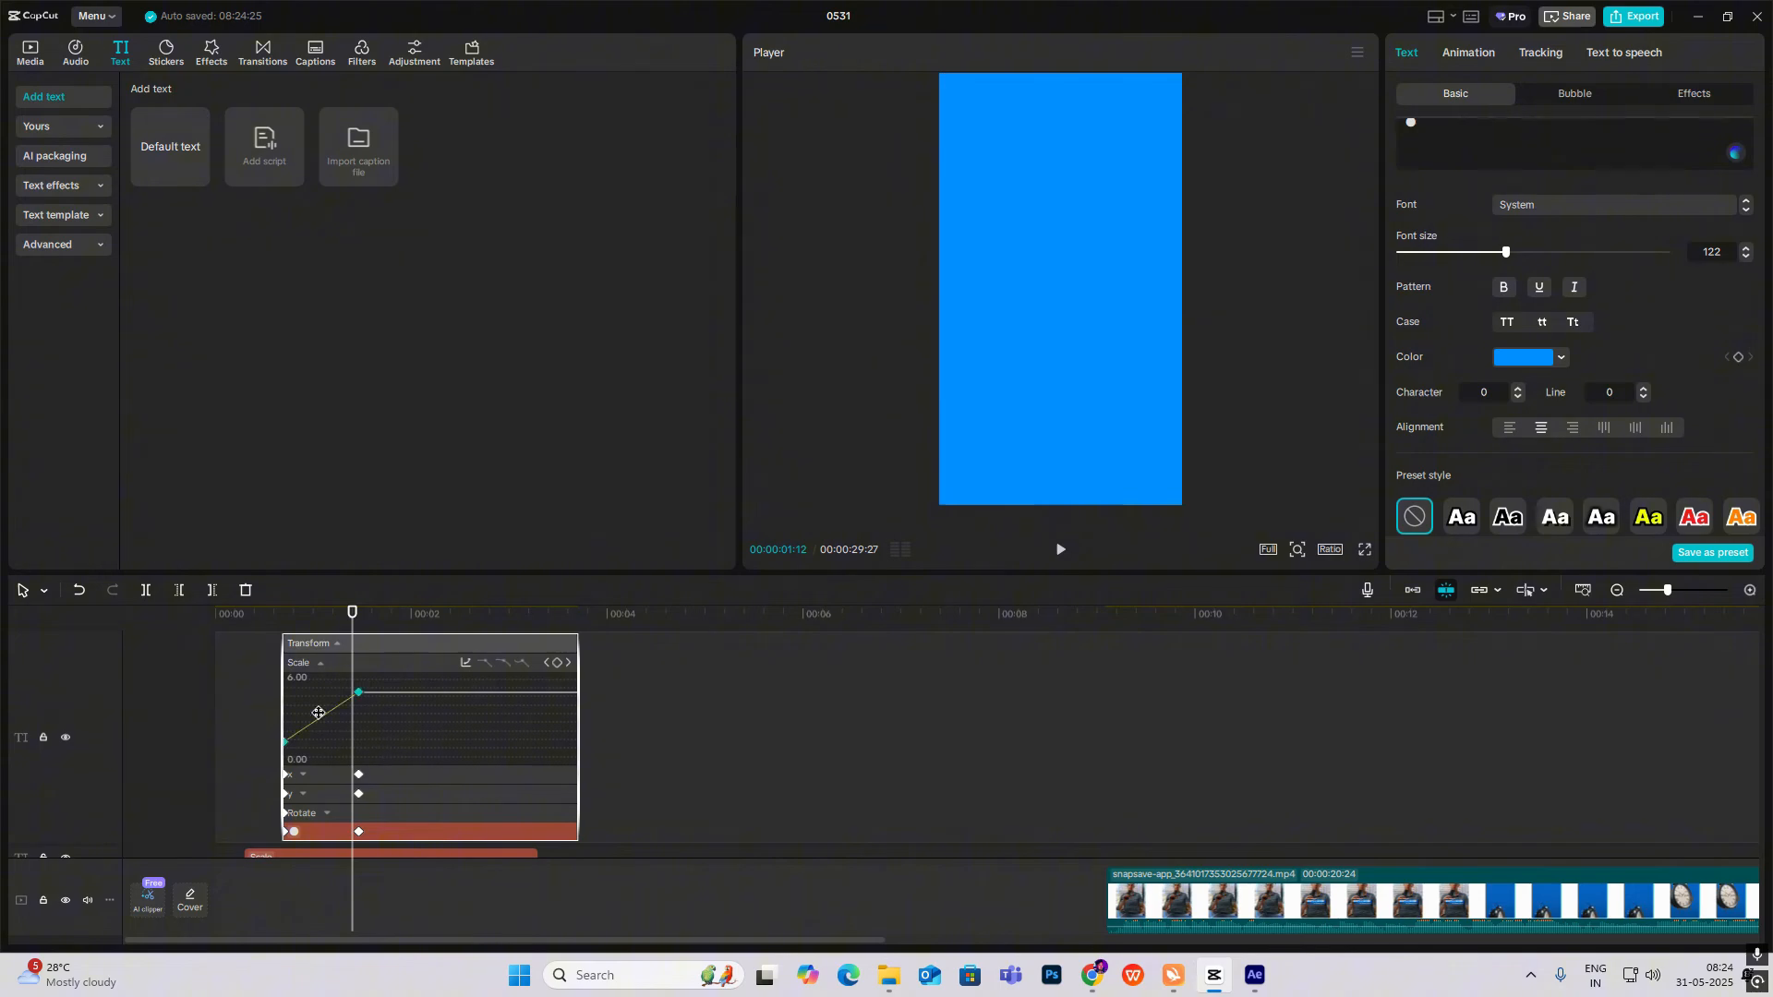
{"action": "left_click", "coordinate": [466, 663]}
{"action": "left_click", "coordinate": [587, 800]}
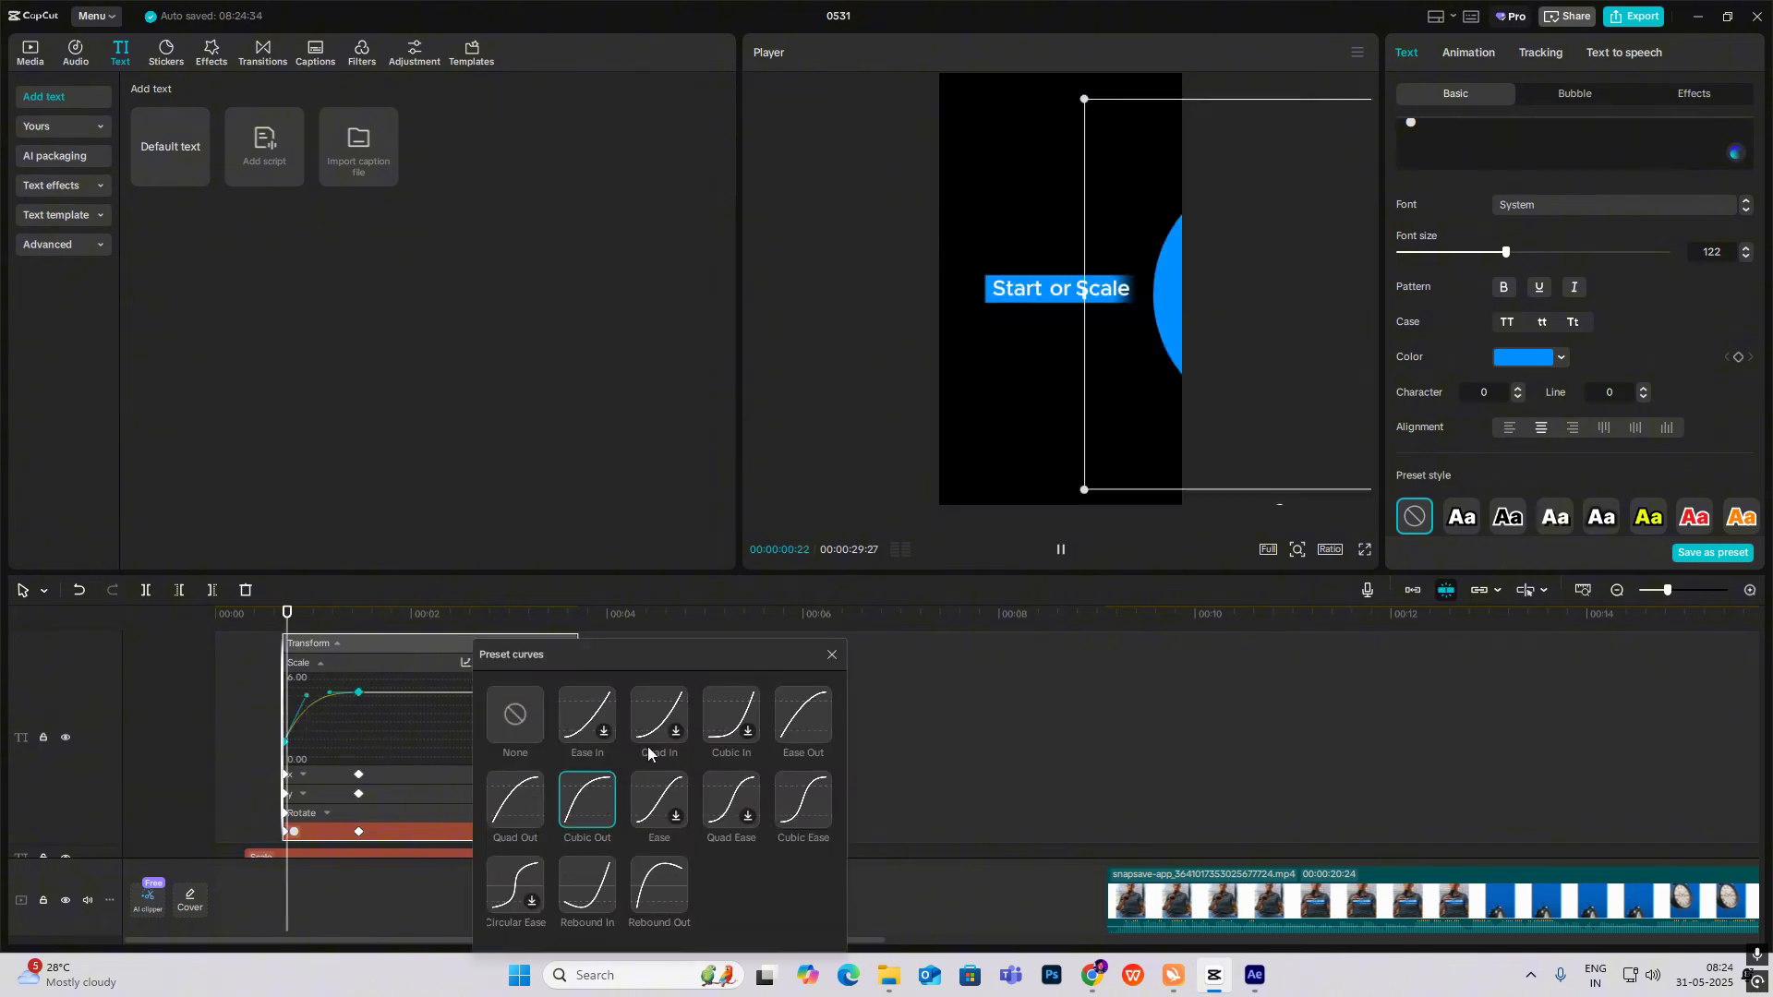
{"action": "left_click", "coordinate": [833, 655]}
{"action": "left_click", "coordinate": [386, 774]}
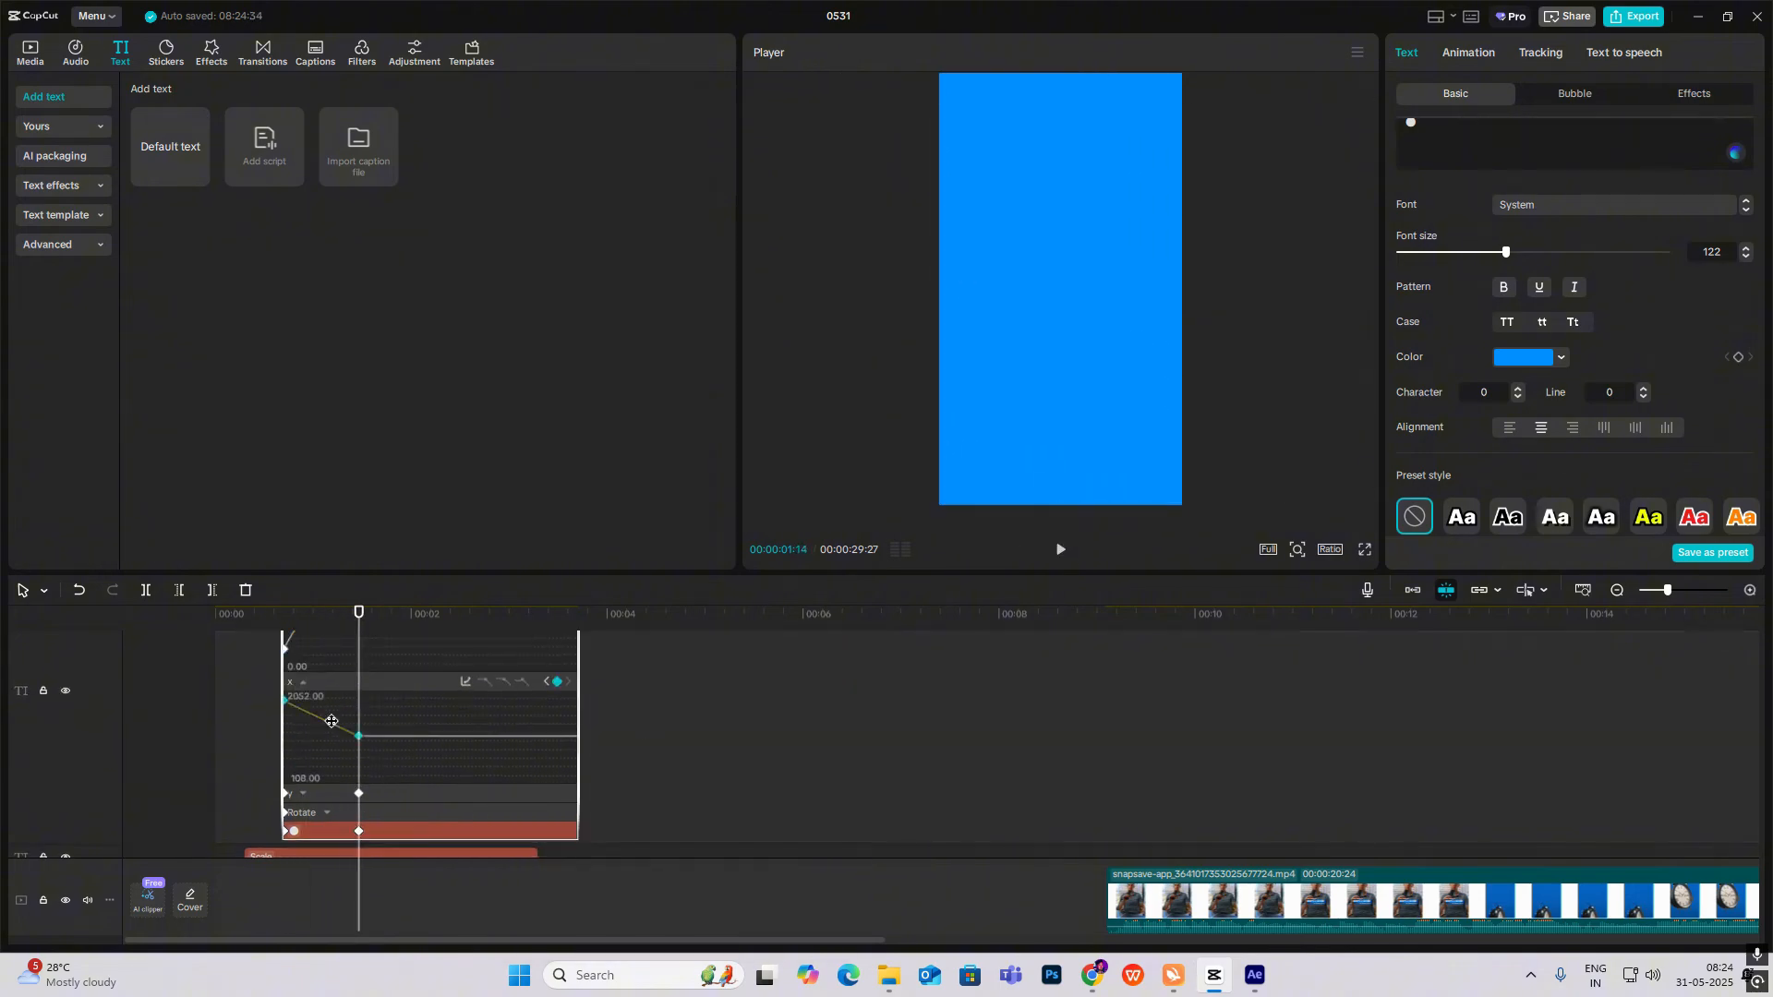
{"action": "left_click", "coordinate": [465, 682]}
{"action": "left_click", "coordinate": [591, 811]}
{"action": "left_click", "coordinate": [285, 657]}
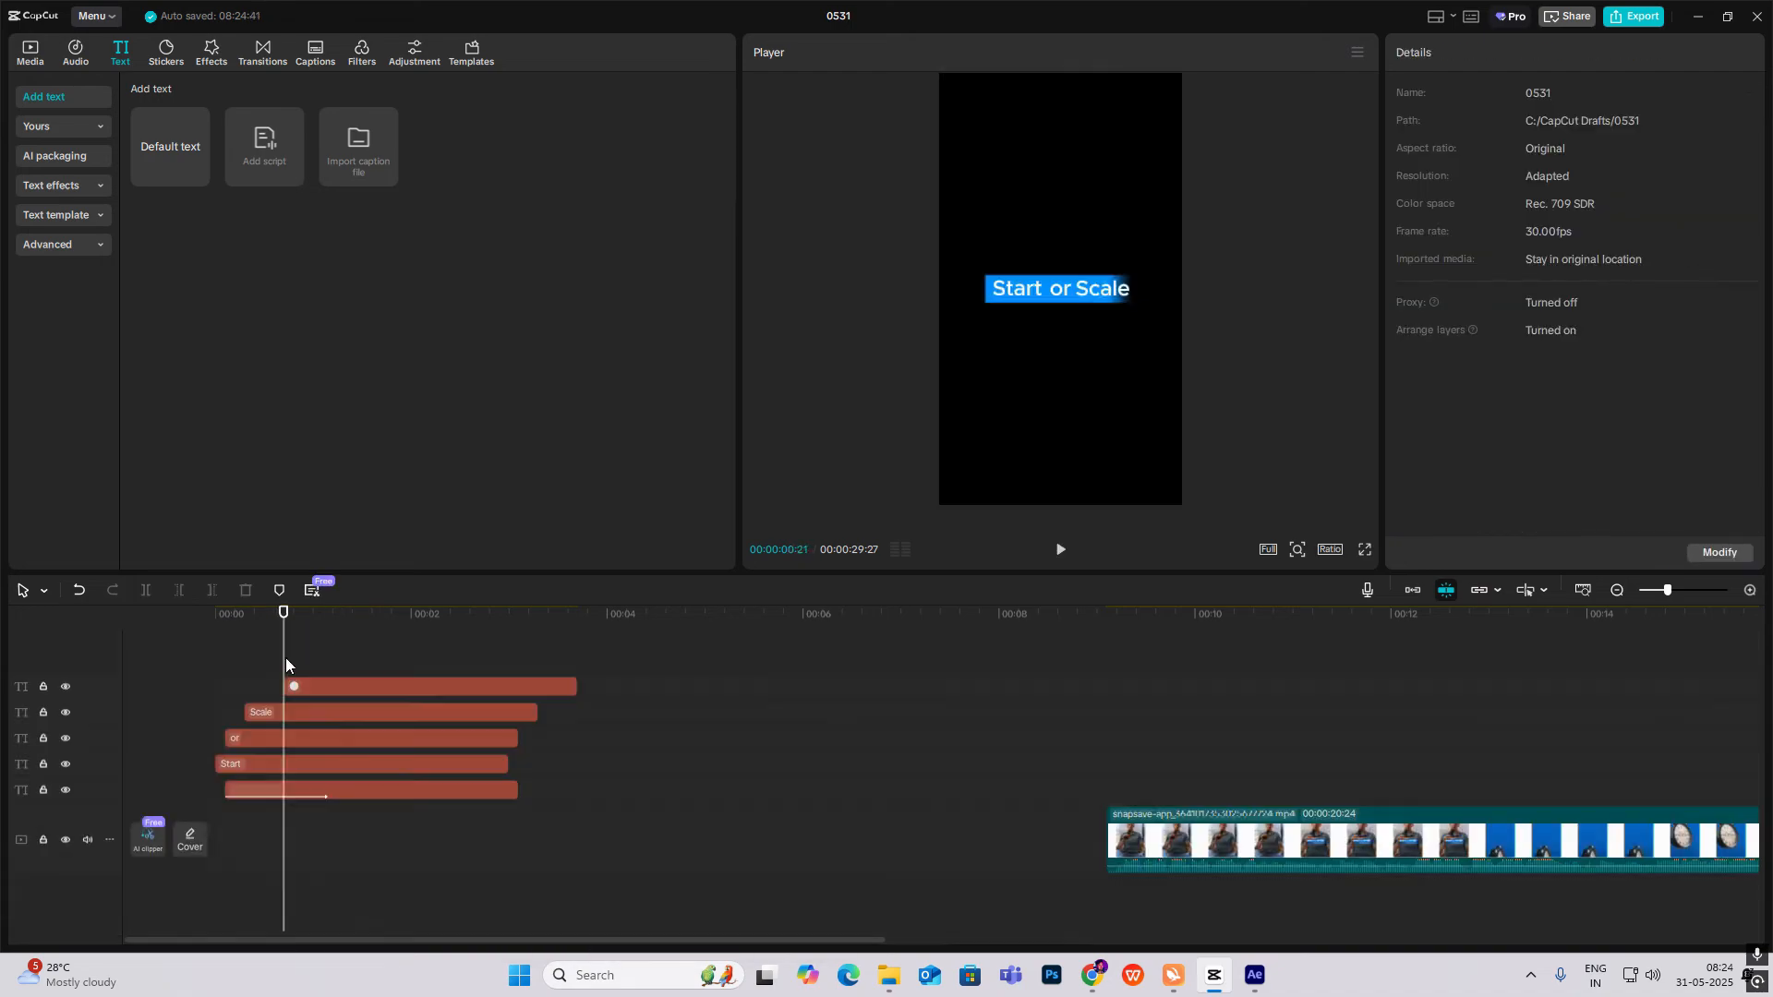
Delay the circle's end keyframe to about 00:00:02:03 and compare the transition with the reference video.
{"action": "left_click", "coordinate": [357, 695]}
{"action": "left_click", "coordinate": [331, 688]}
{"action": "left_click_drag", "start_coordinate": [359, 688], "coordinate": [1562, 857]}
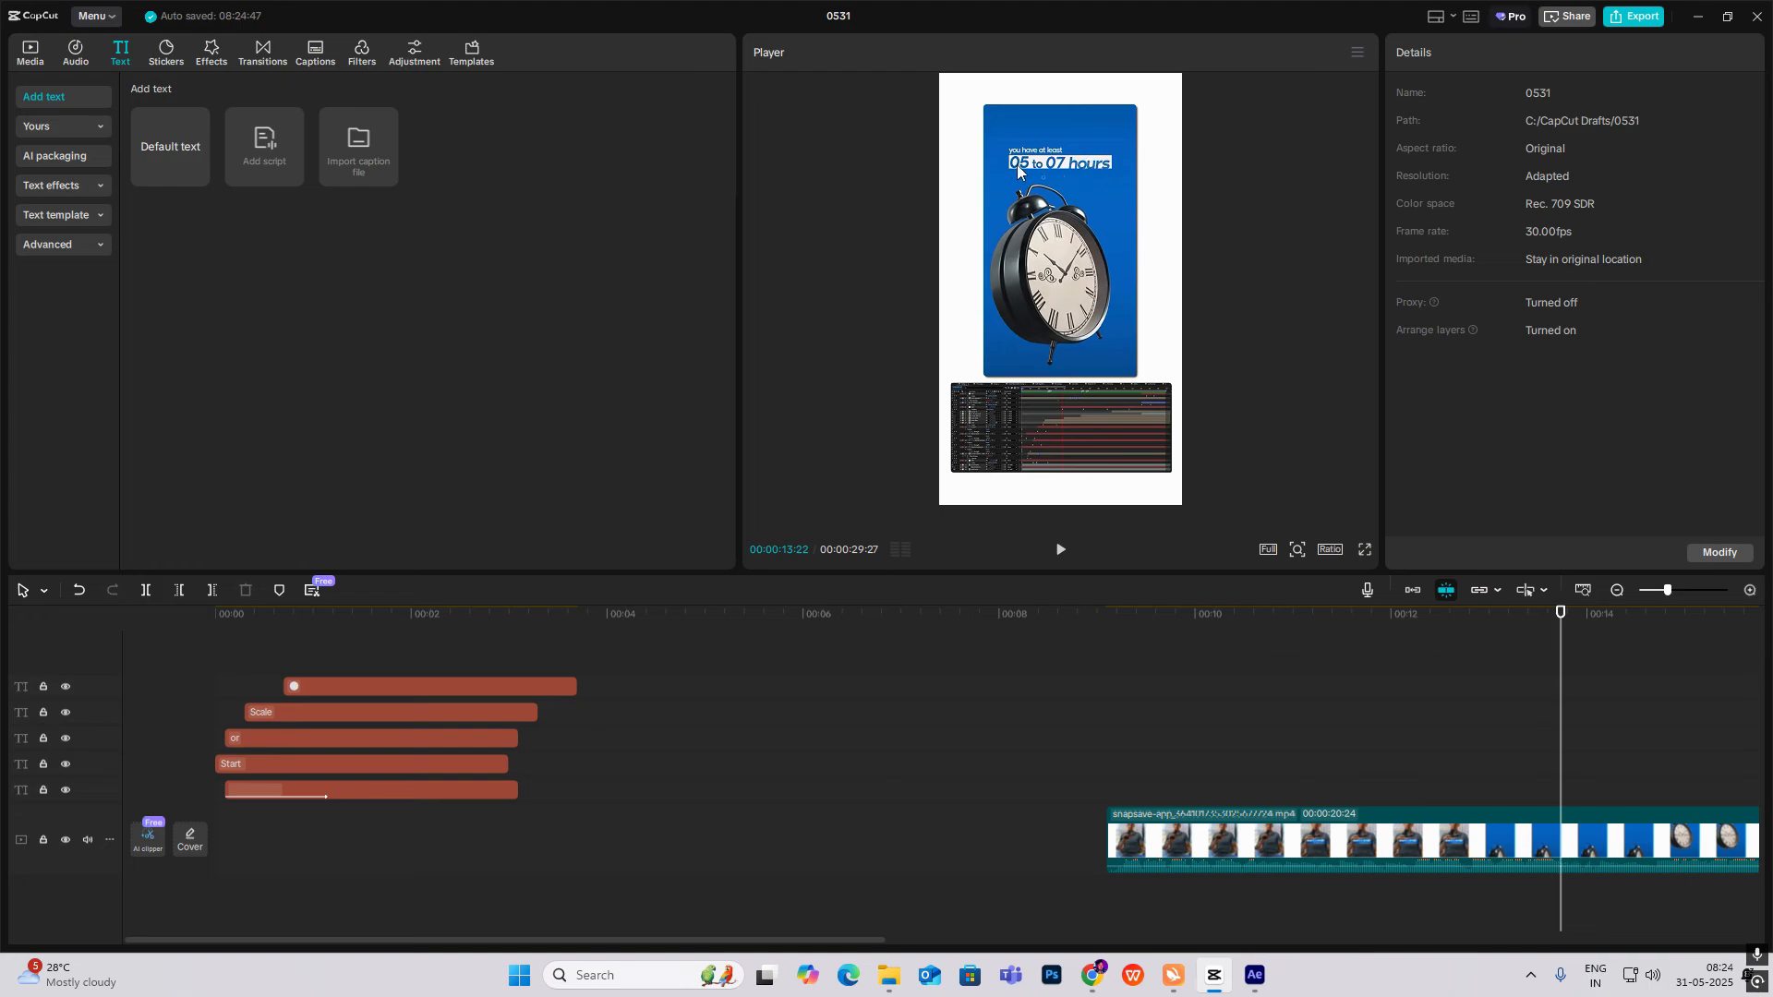
{"action": "left_click", "coordinate": [231, 658]}
{"action": "left_click_drag", "start_coordinate": [248, 663], "coordinate": [407, 726]}
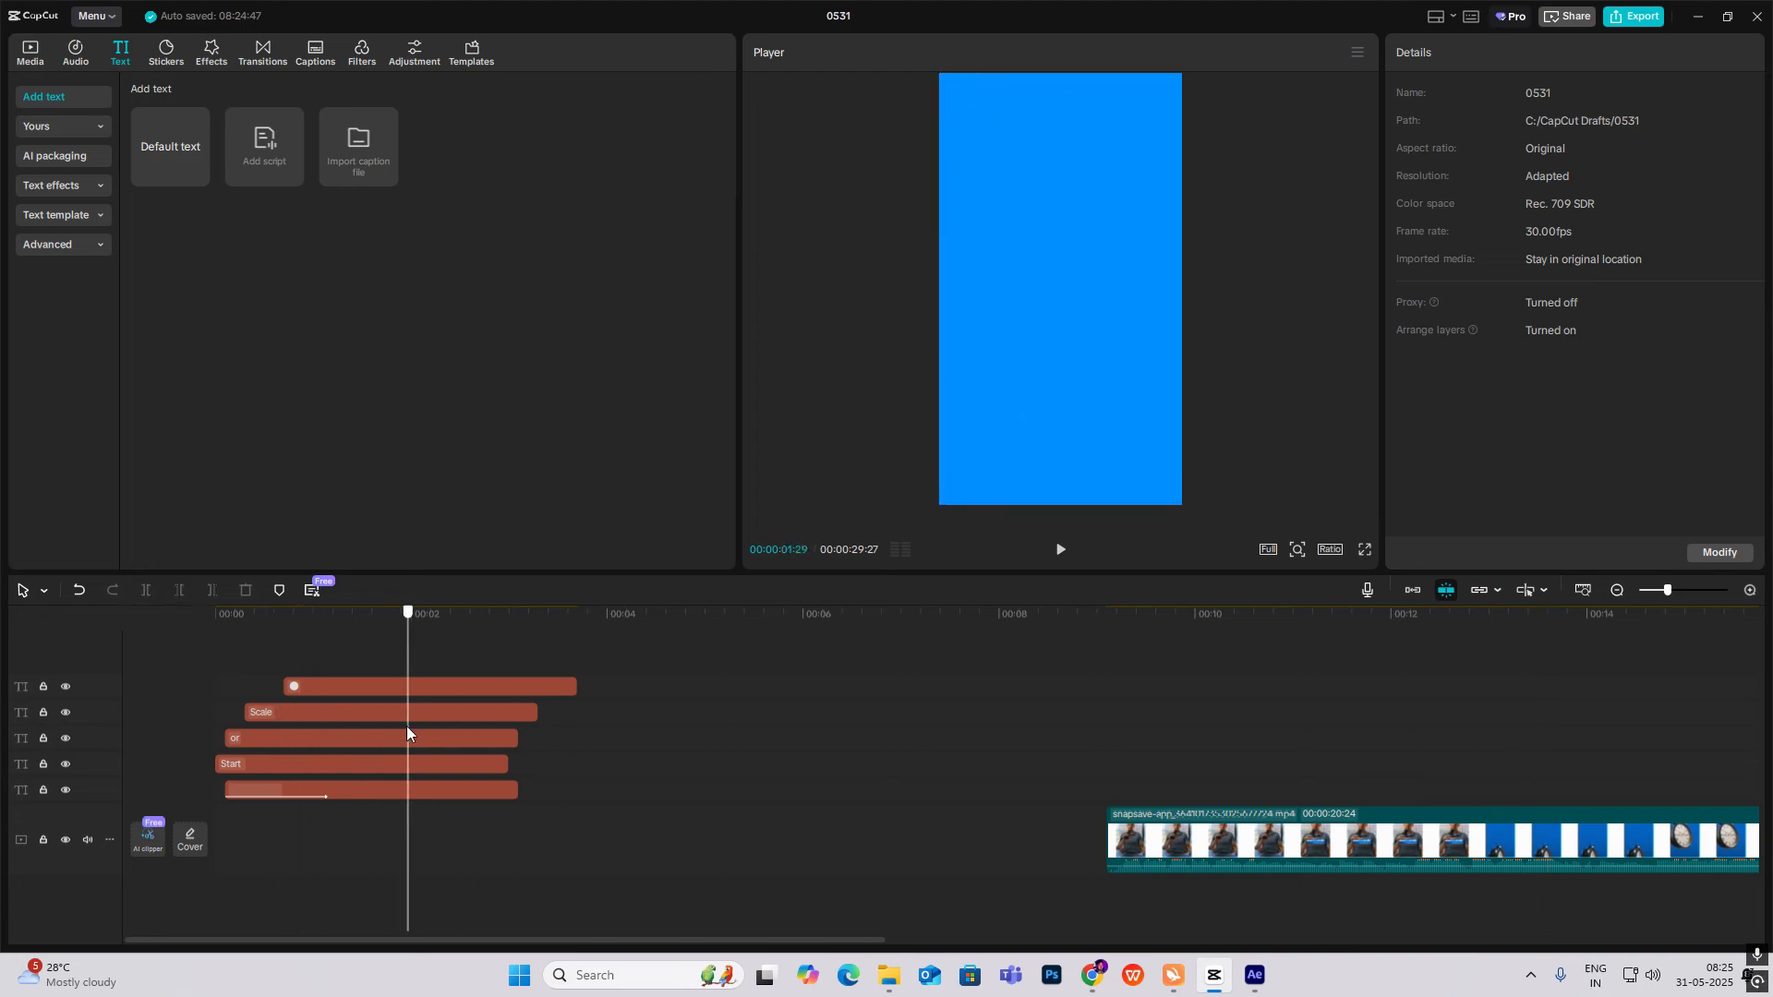
Change the circle text's color to a darker blue.
{"action": "left_click", "coordinate": [362, 689]}
{"action": "scroll", "coordinate": [1571, 277], "scroll_direction": "down", "scroll_amount": 2}
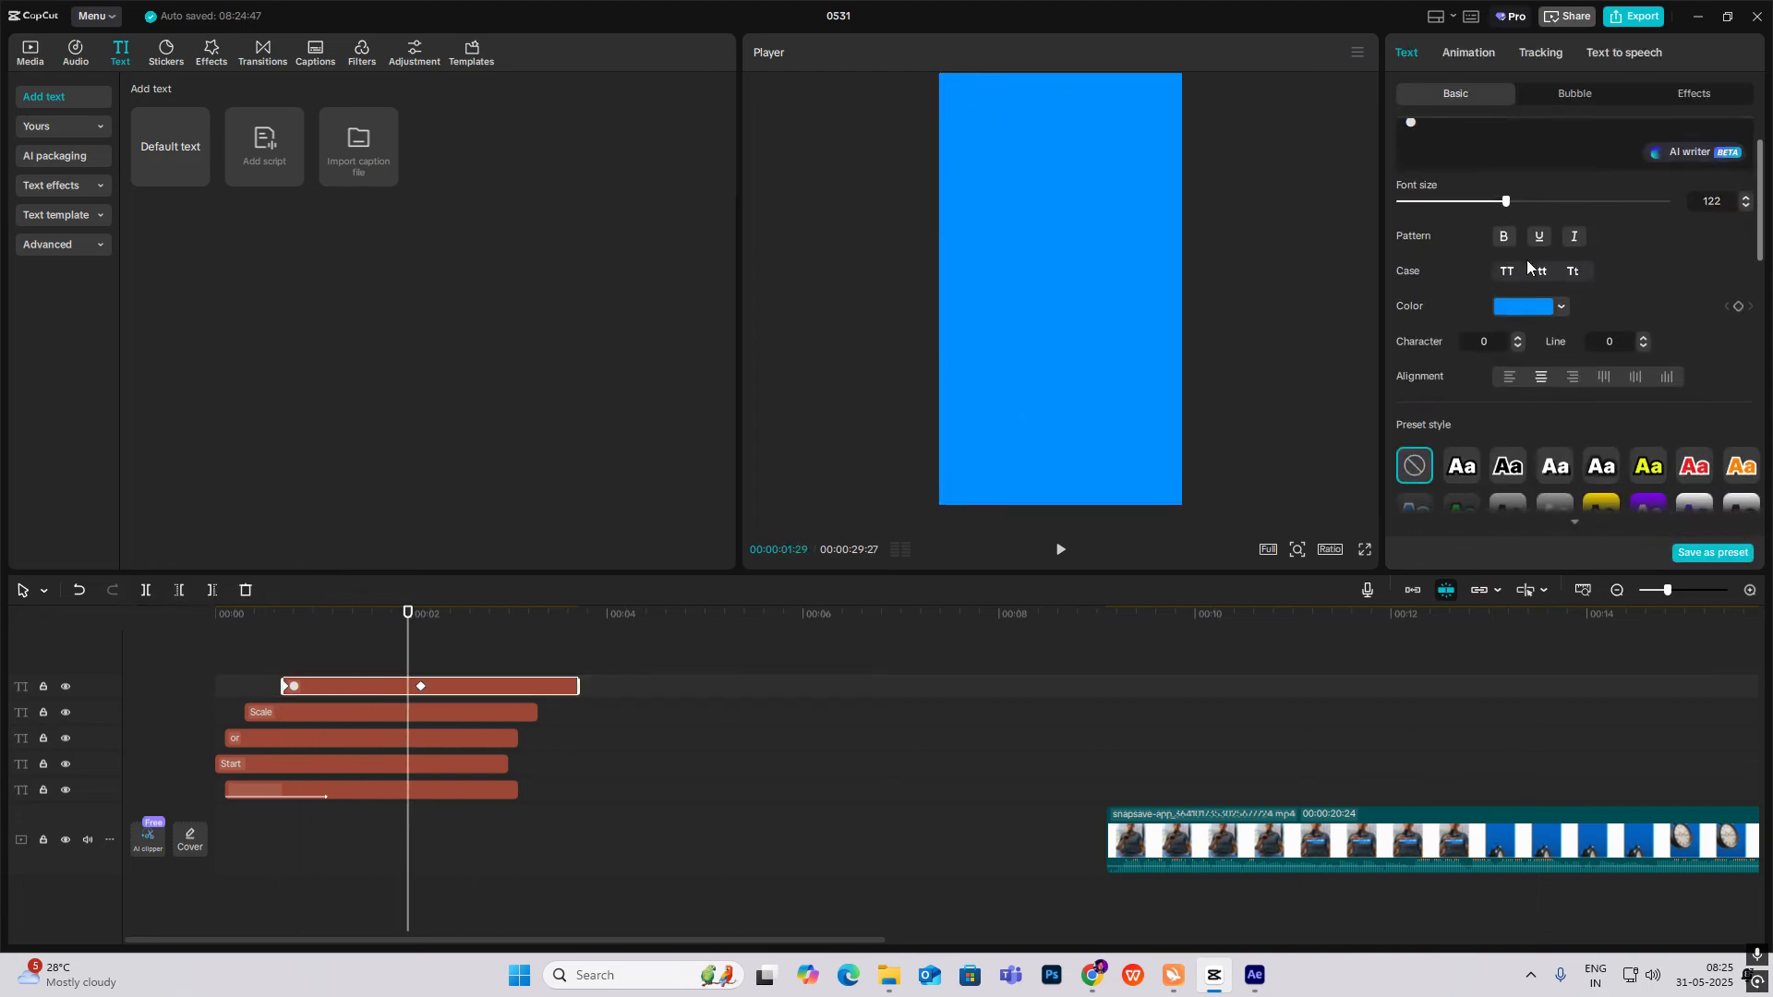
{"action": "left_click", "coordinate": [1523, 307]}
{"action": "left_click", "coordinate": [1653, 352]}
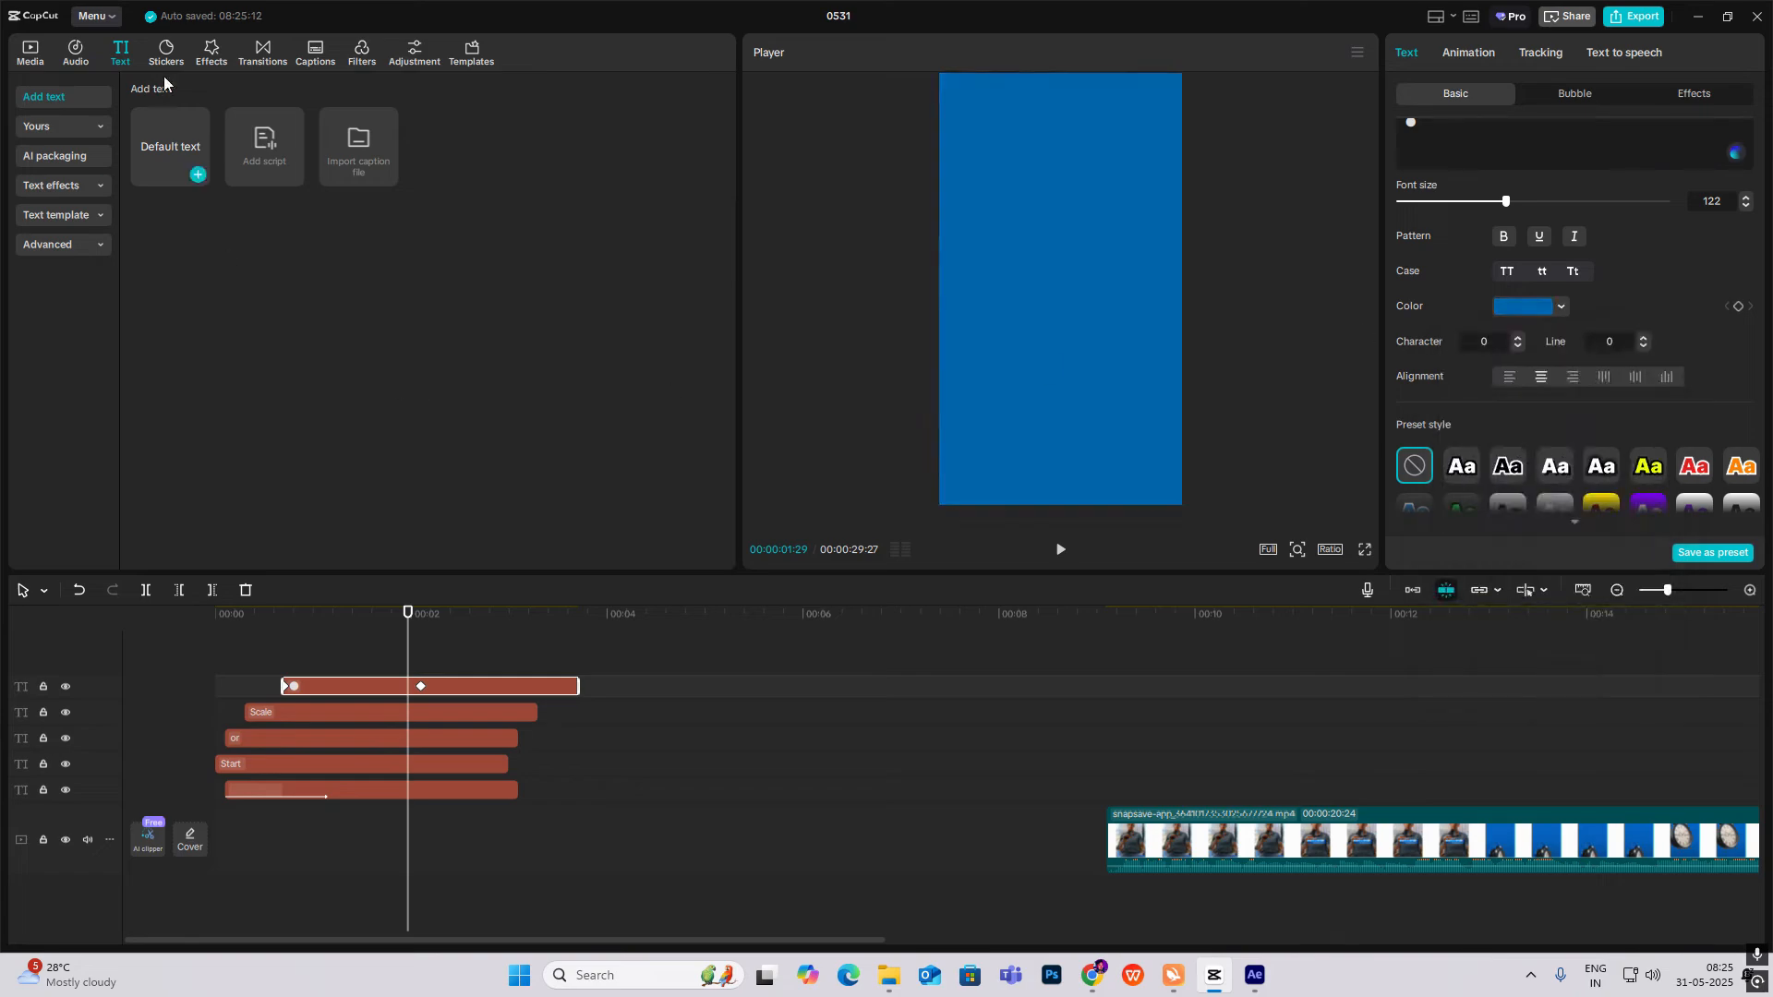
Place watch ani.mov on a new track above the circle clip, aligned with the circle clip's start.
{"action": "left_click", "coordinate": [27, 56]}
{"action": "left_click_drag", "start_coordinate": [309, 175], "coordinate": [285, 656]}
{"action": "left_click_drag", "start_coordinate": [1011, 363], "coordinate": [1013, 317]}
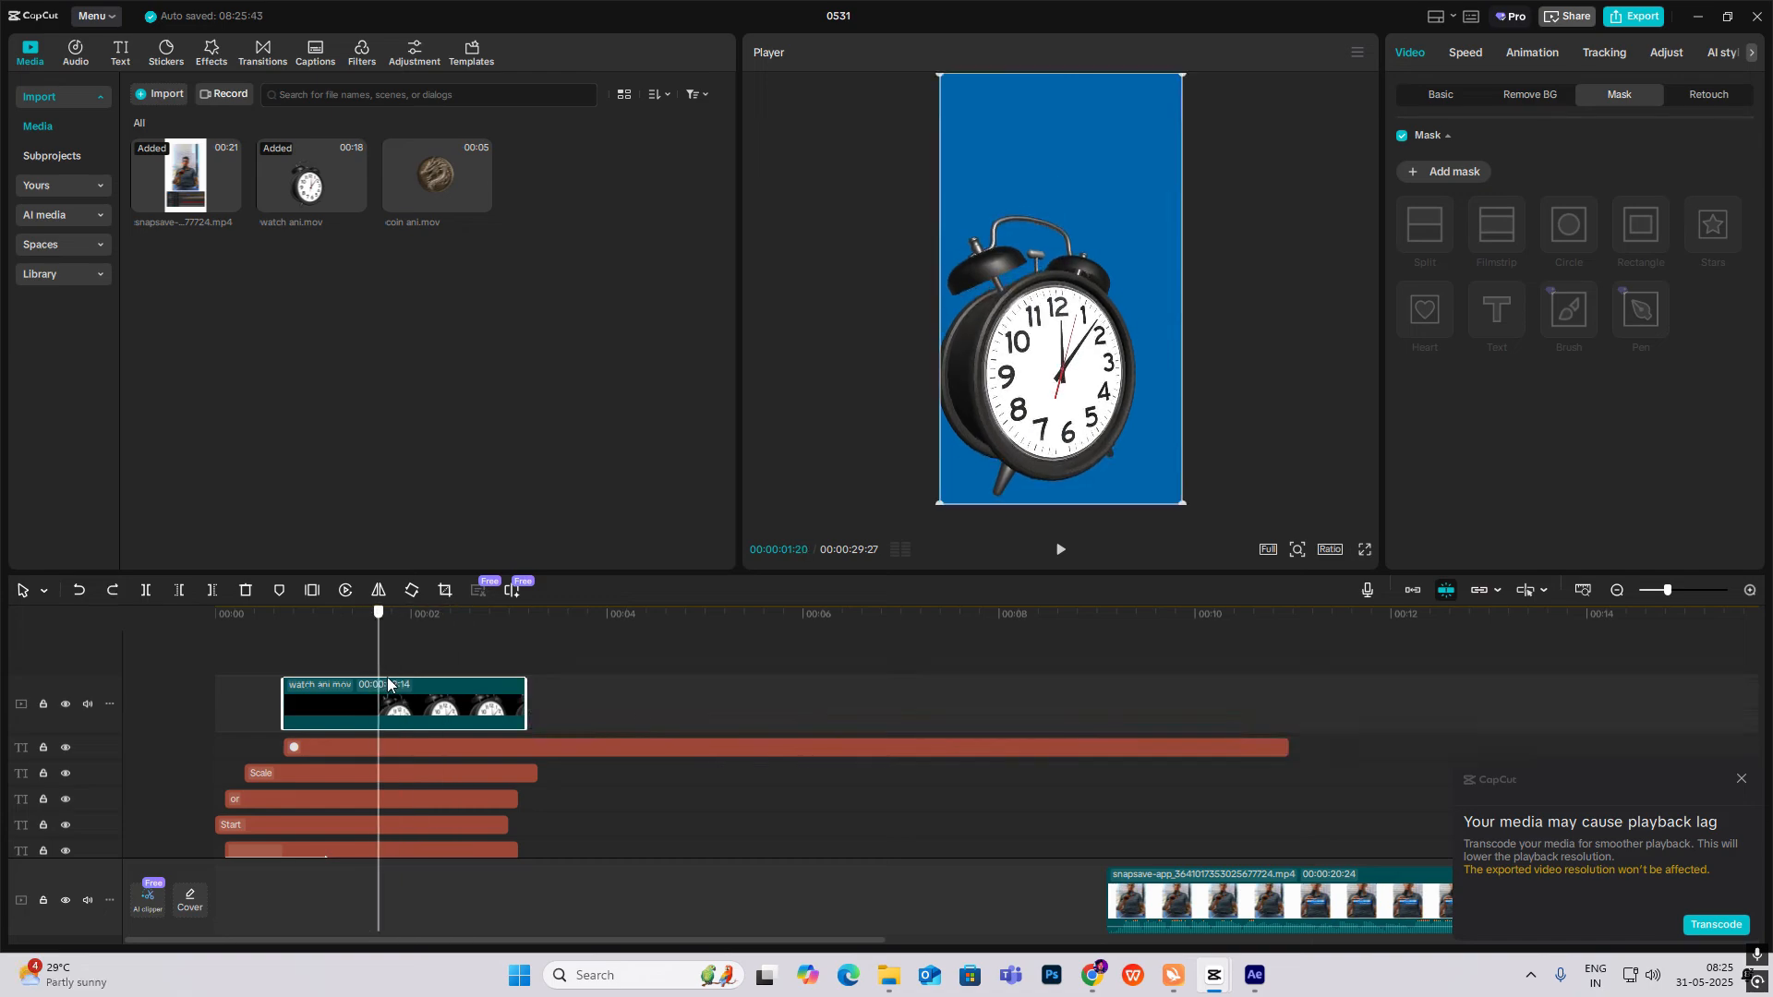
Keyframe the watch clip's Transform at 00:00:02:03 and move it out of the frame to X -1868 at 00:00:02:19.
{"action": "left_click", "coordinate": [421, 685]}
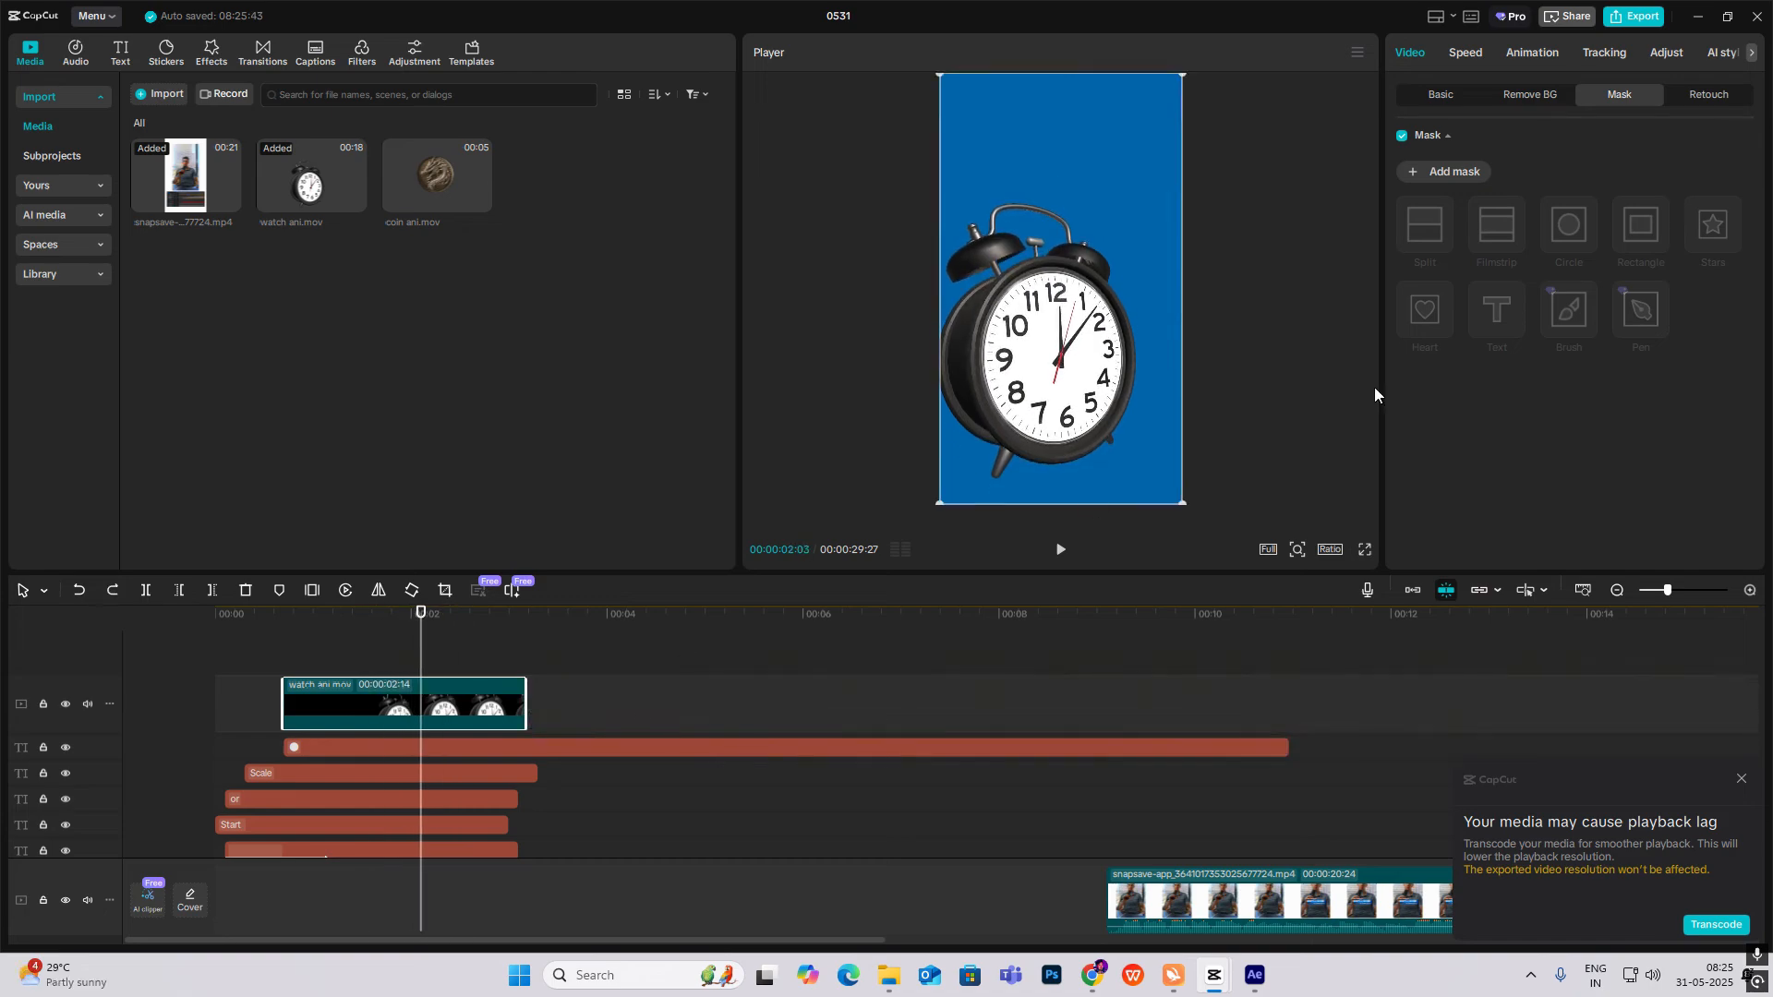
{"action": "left_click", "coordinate": [1438, 95]}
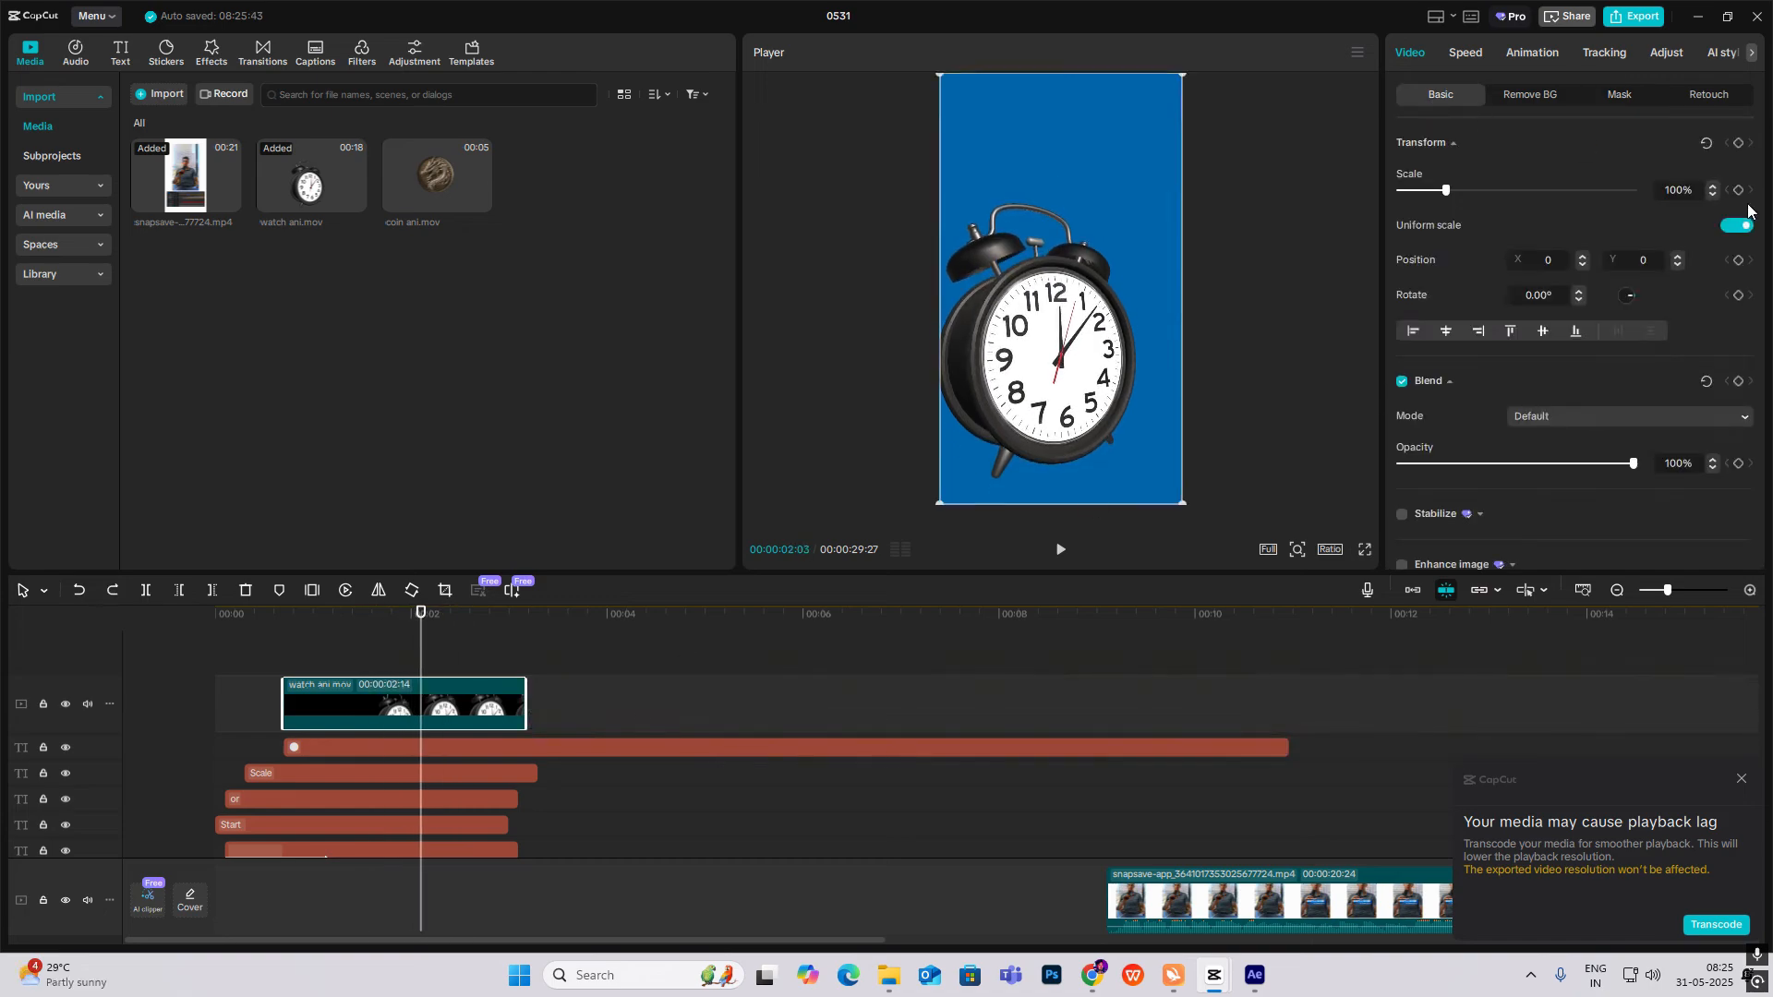
{"action": "left_click", "coordinate": [1739, 145]}
{"action": "left_click_drag", "start_coordinate": [422, 663], "coordinate": [473, 676]}
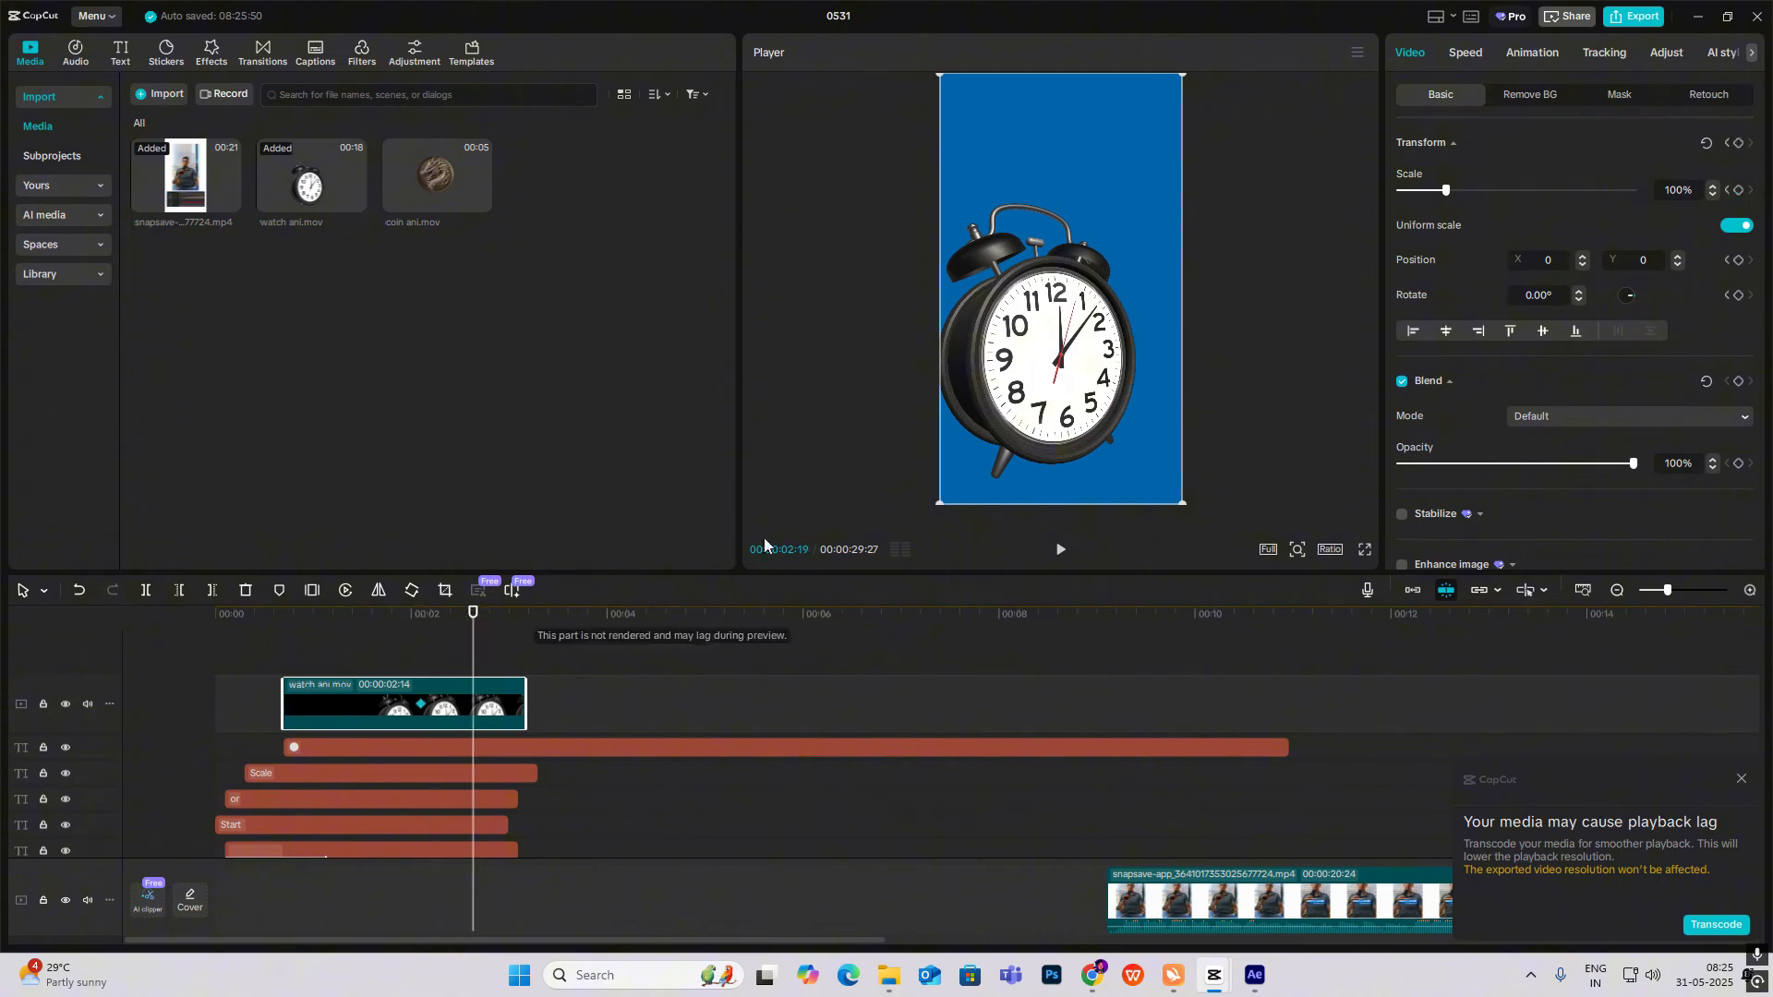
{"action": "left_click_drag", "start_coordinate": [1069, 382], "coordinate": [859, 385]}
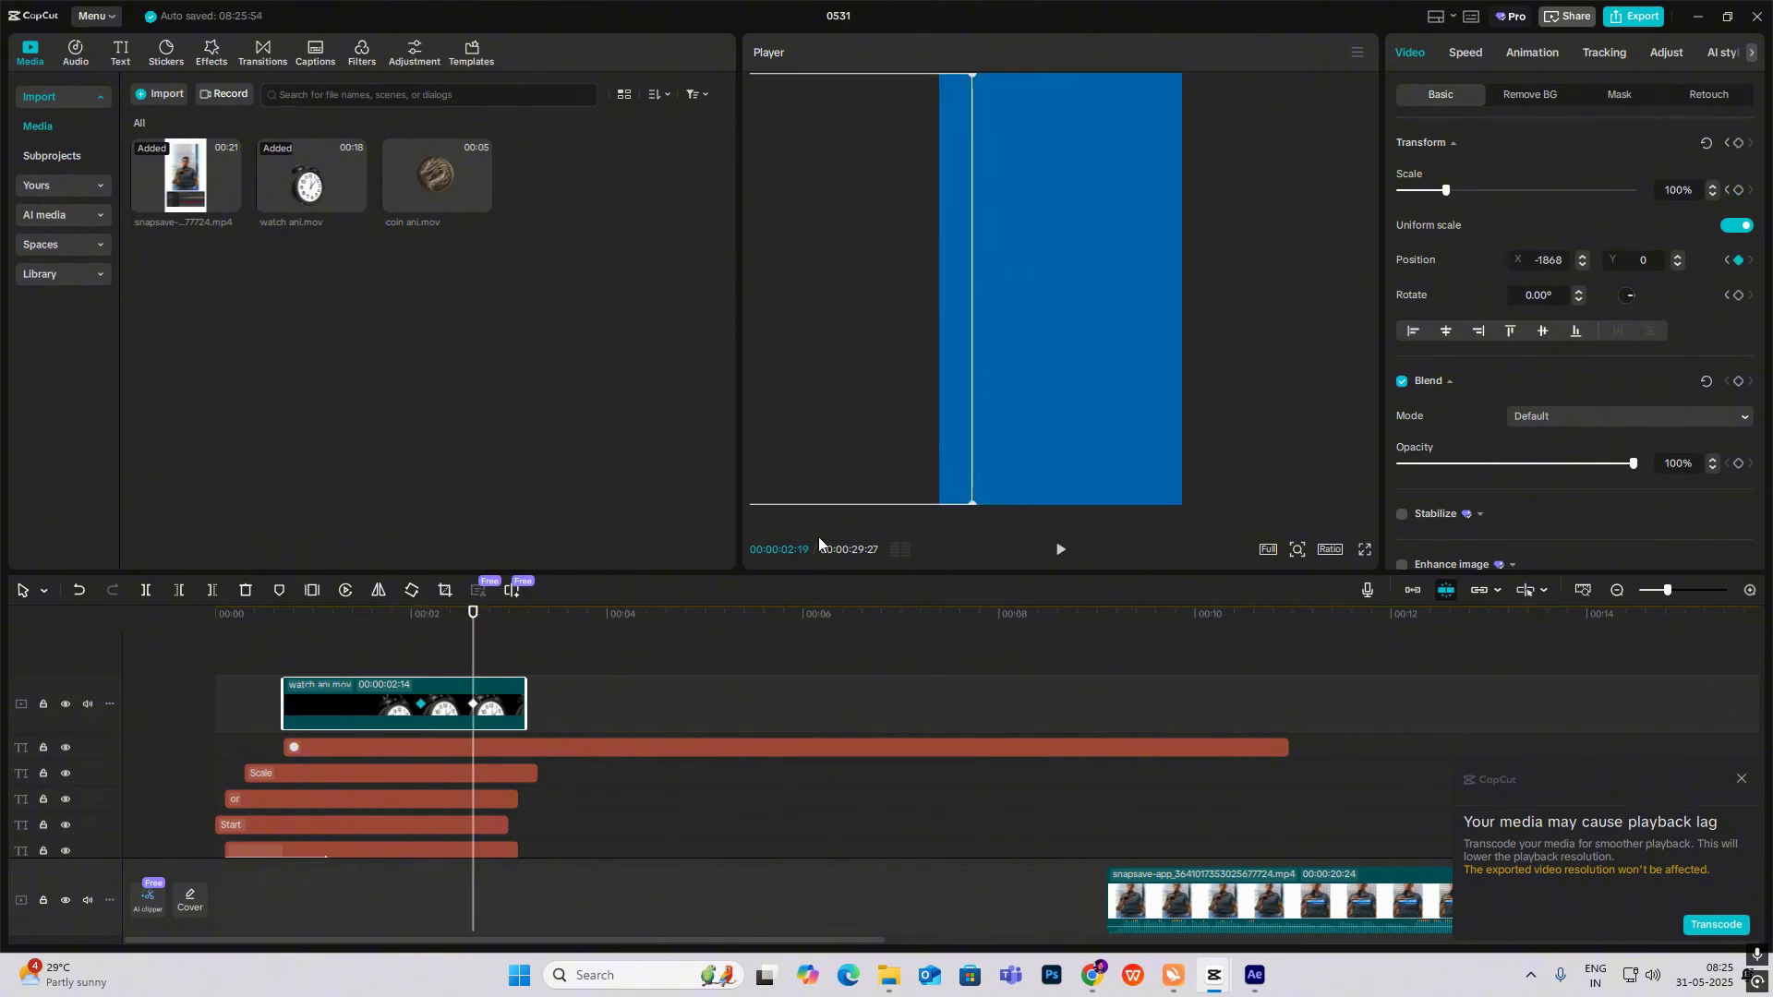
Apply the Cubic Out preset curve to the watch clip's X position keyframes.
{"action": "left_click", "coordinate": [512, 685]}
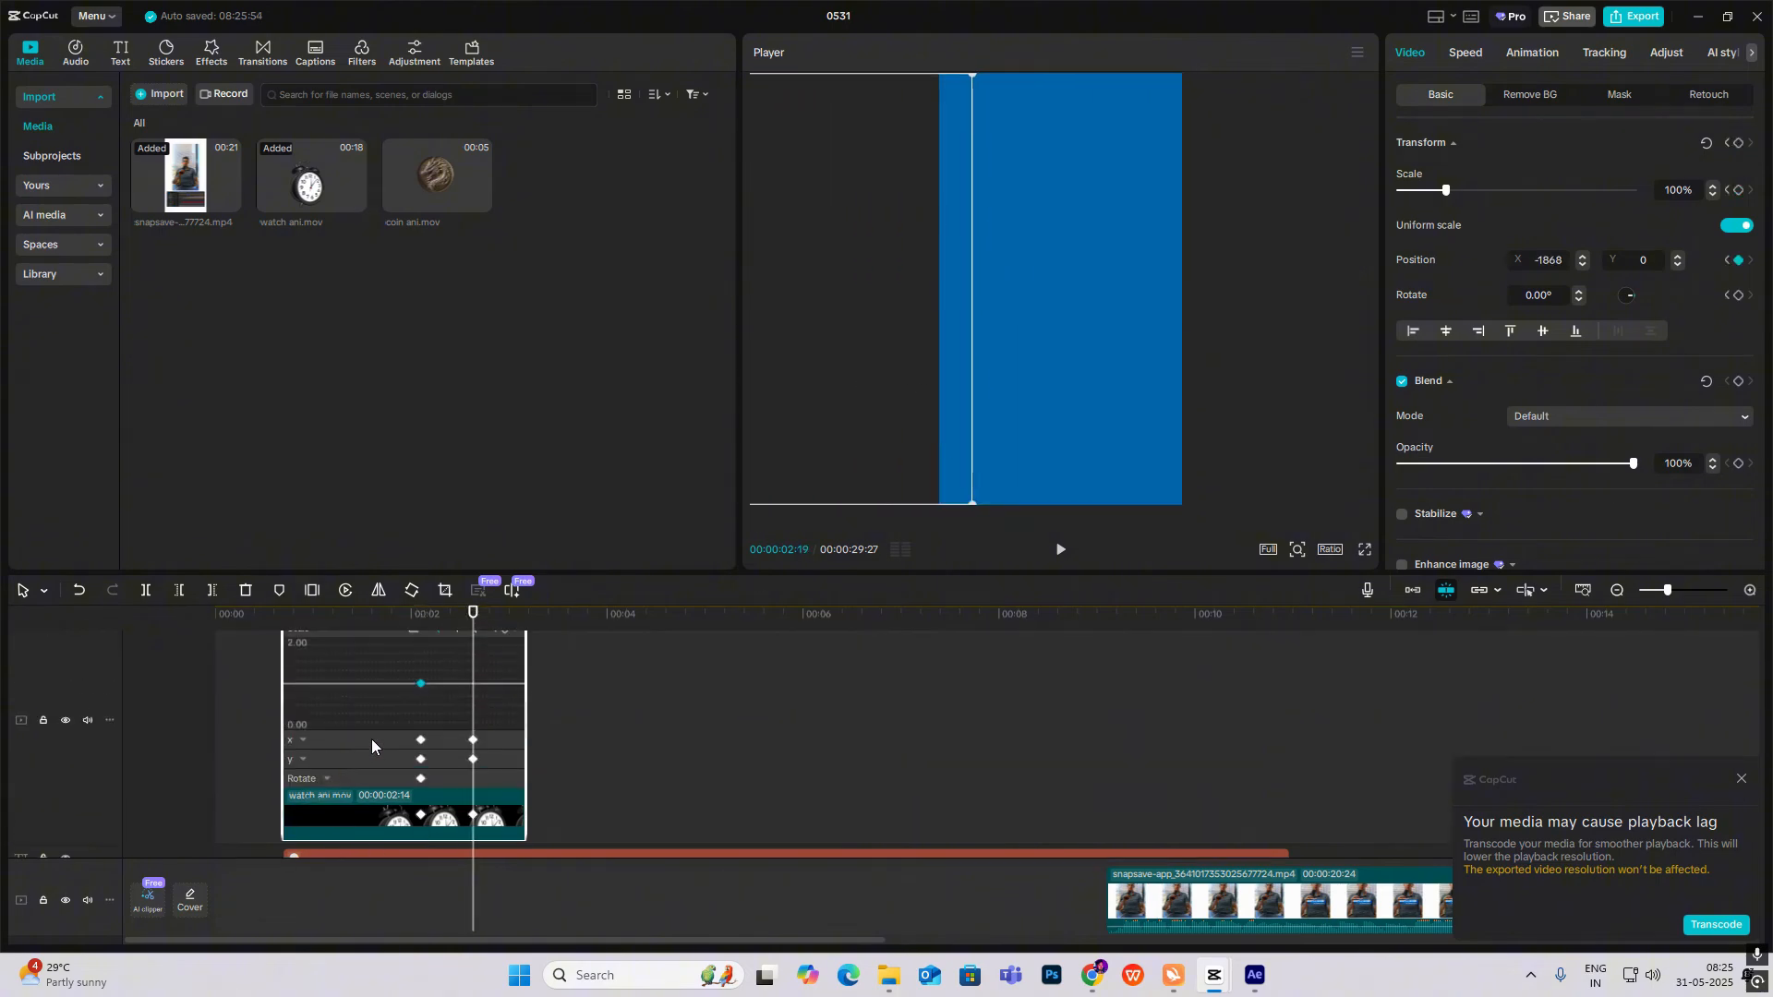
{"action": "left_click", "coordinate": [371, 739]}
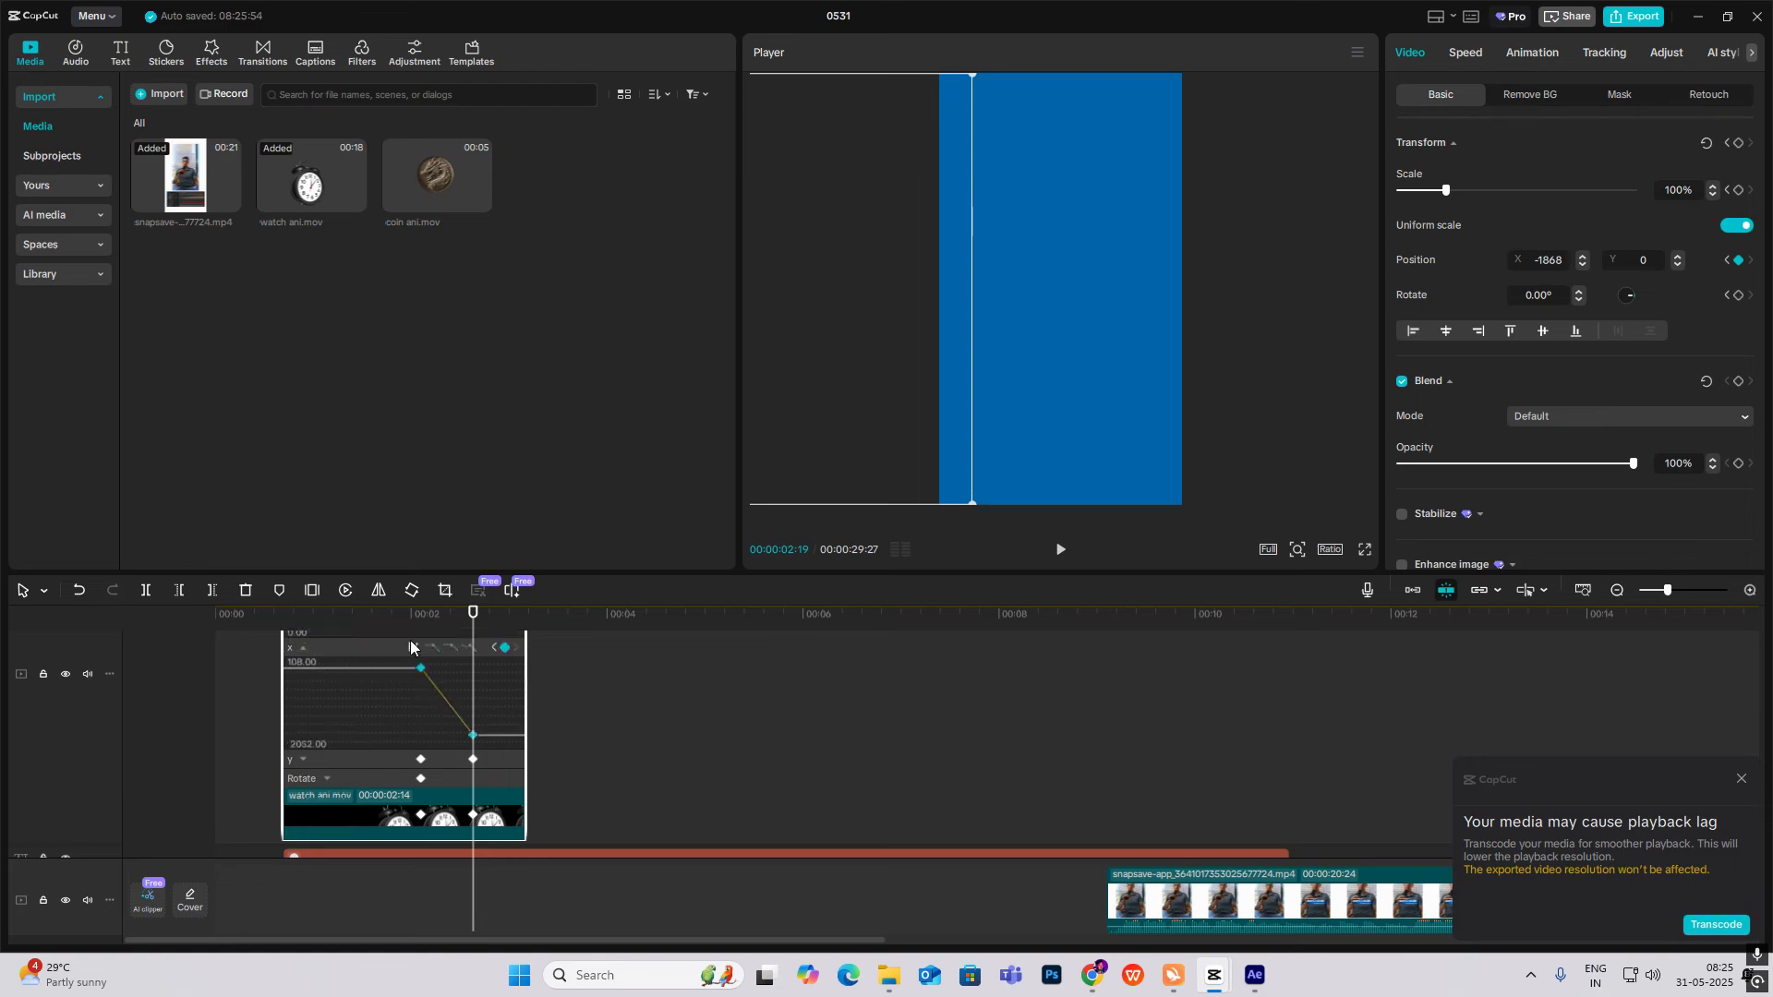
{"action": "left_click", "coordinate": [410, 646]}
{"action": "left_click", "coordinate": [381, 740]}
{"action": "left_click", "coordinate": [413, 648]}
{"action": "left_click", "coordinate": [538, 798]}
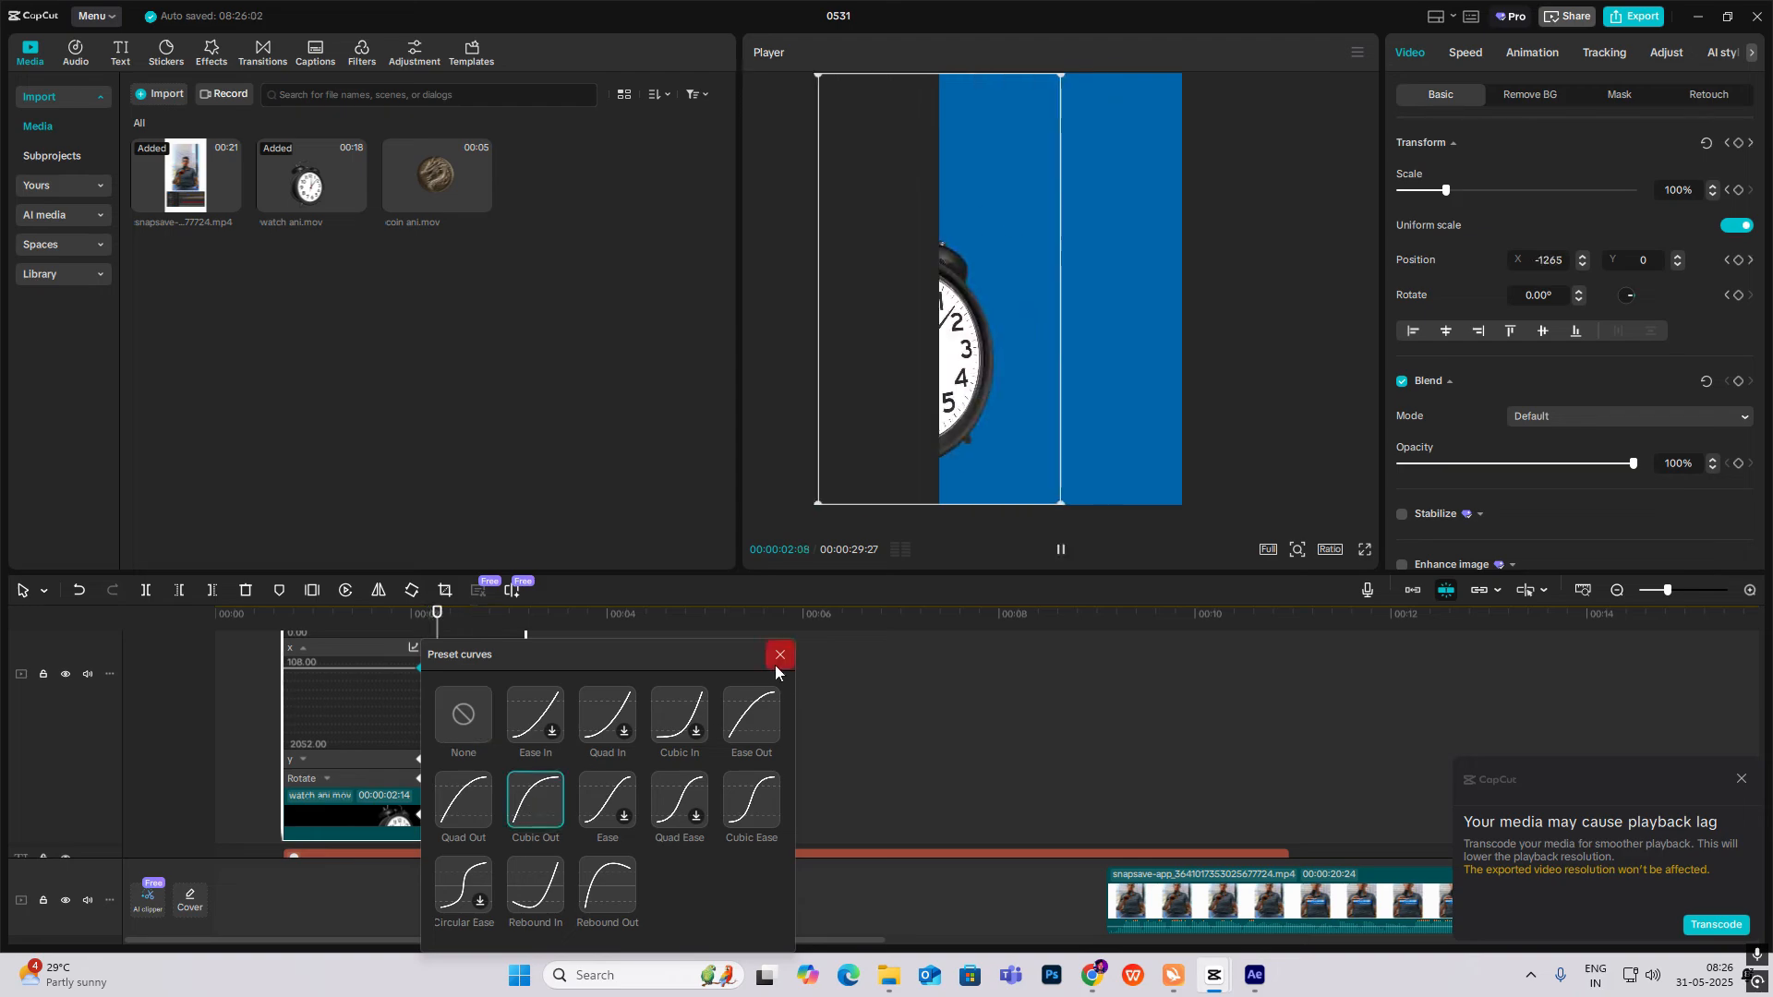
Close the preset curves and hide the watch clip's keyframe graphs.
{"action": "left_click", "coordinate": [781, 655]}
{"action": "left_click", "coordinate": [391, 756]}
{"action": "key", "text": "alt+k"}
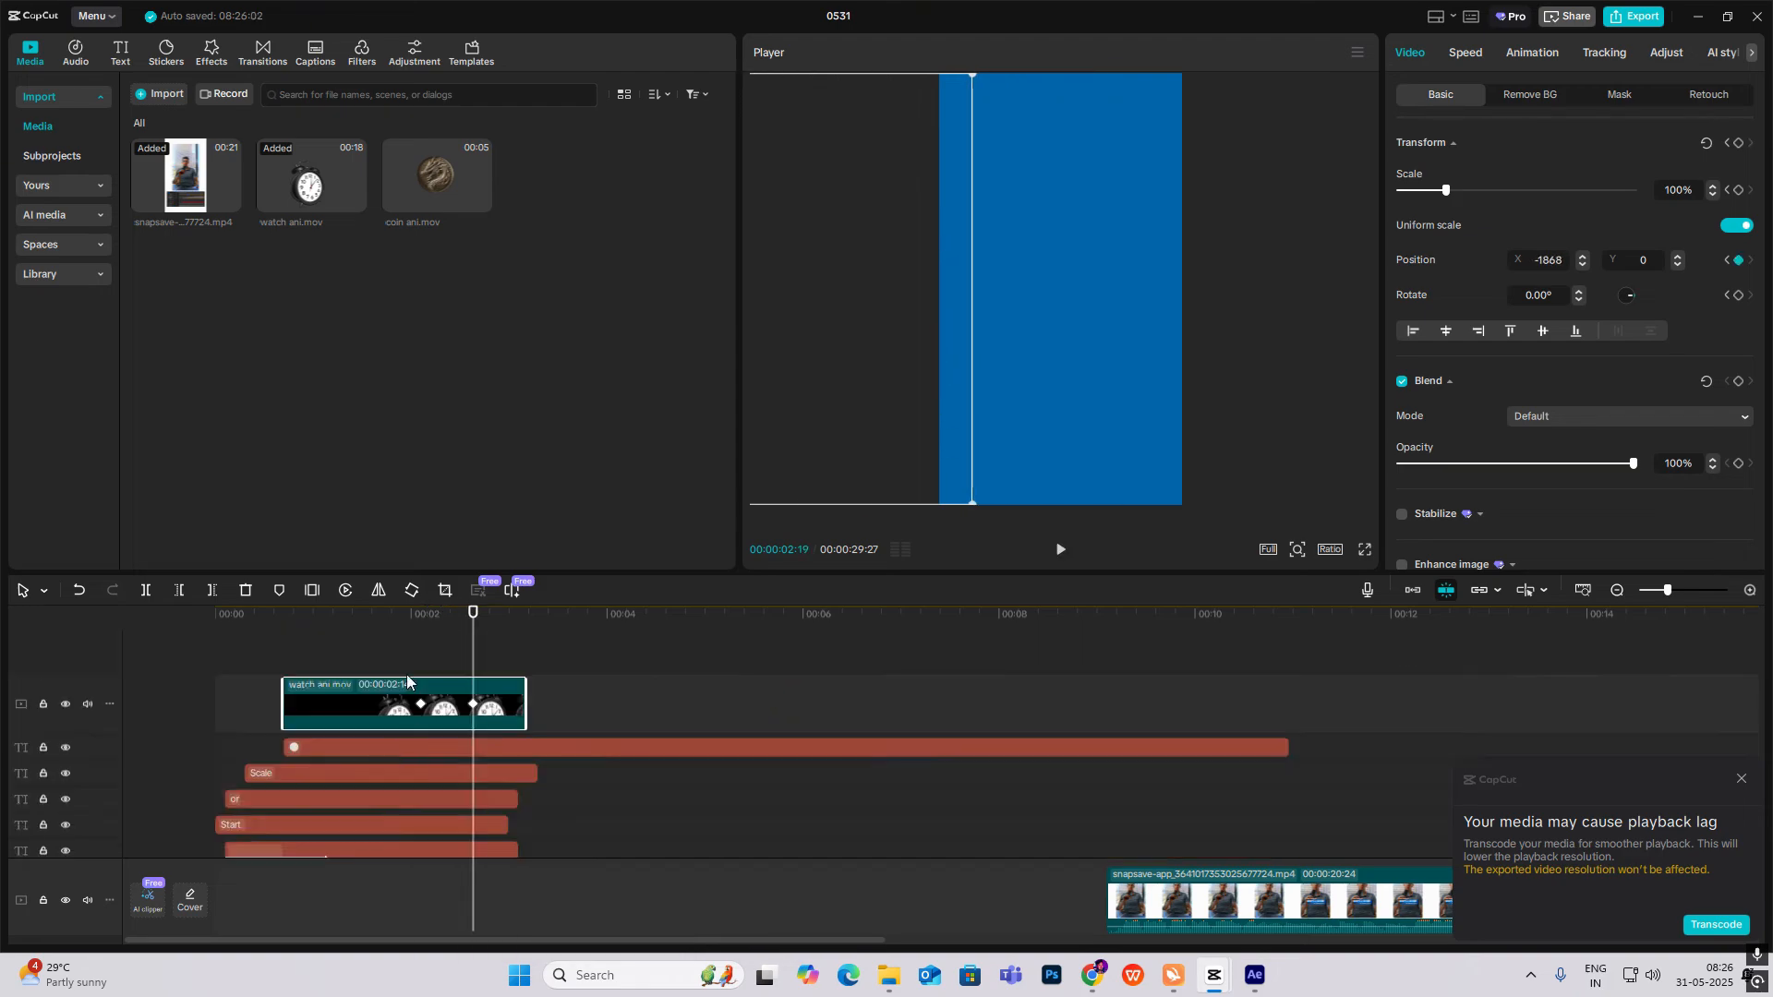
Place coin ani.mov on a new track above the watch clip, starting at the watch's first keyframe at 00:00:02:03.
{"action": "left_click", "coordinate": [416, 664]}
{"action": "left_click", "coordinate": [447, 679]}
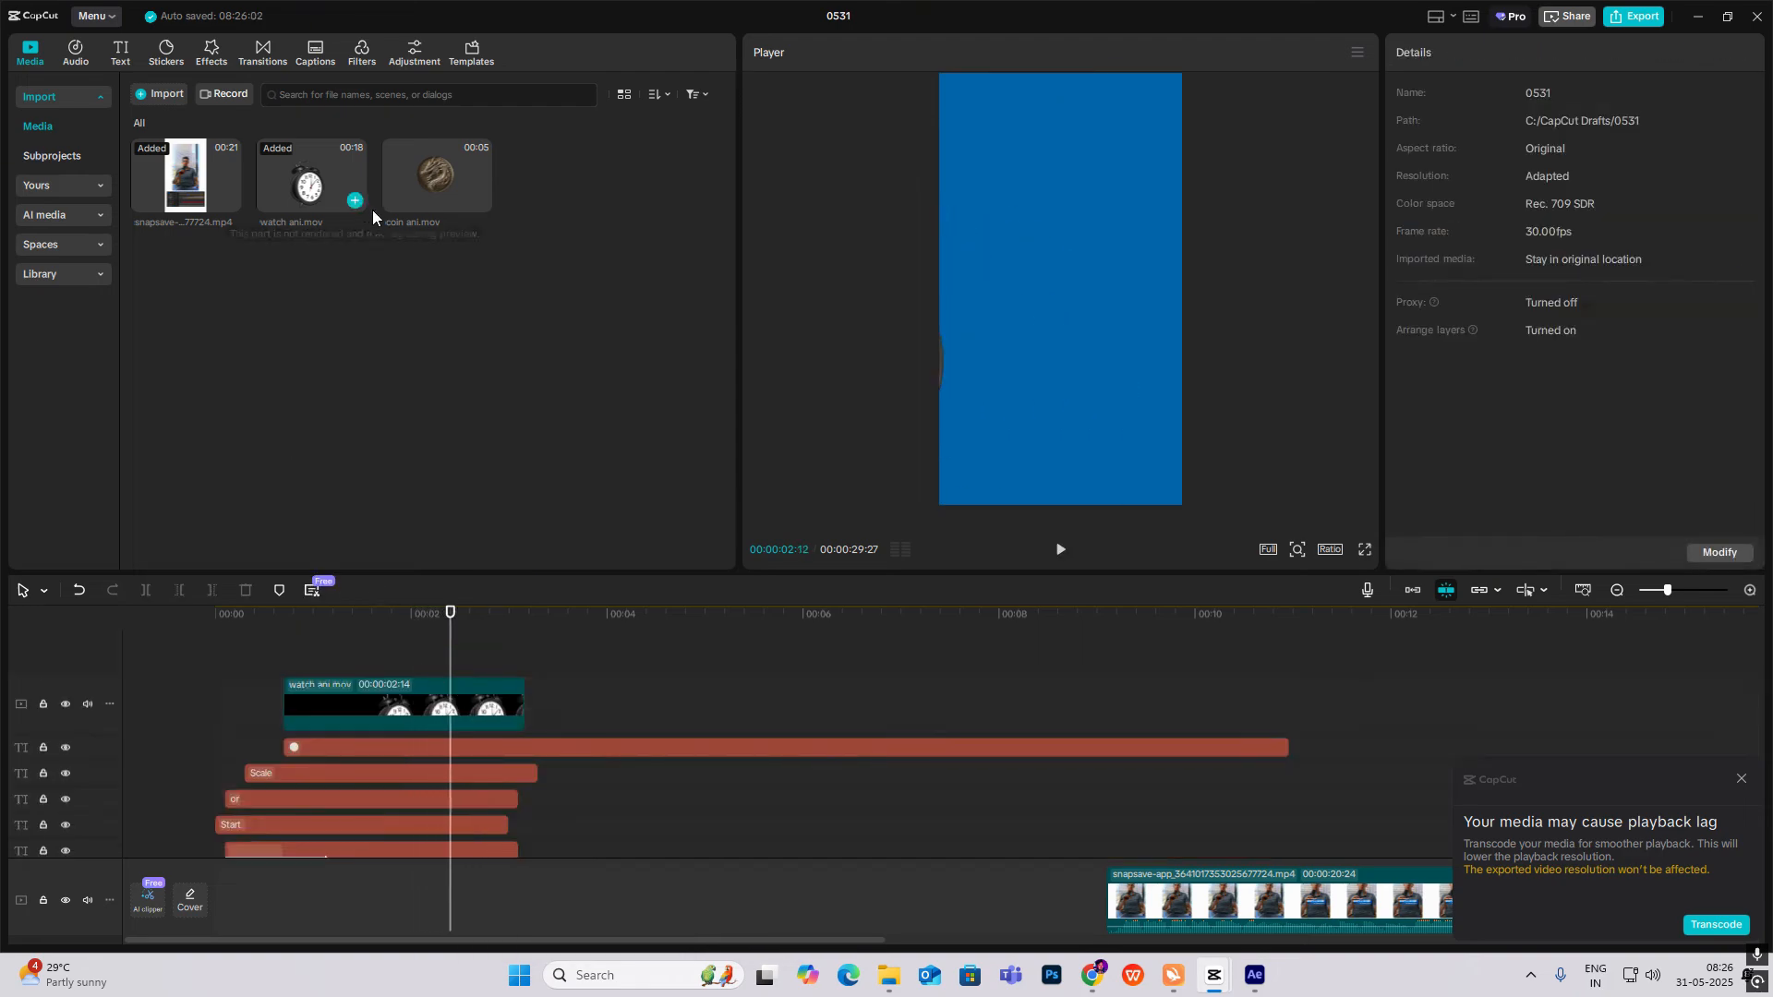
{"action": "left_click_drag", "start_coordinate": [573, 519], "coordinate": [409, 641]}
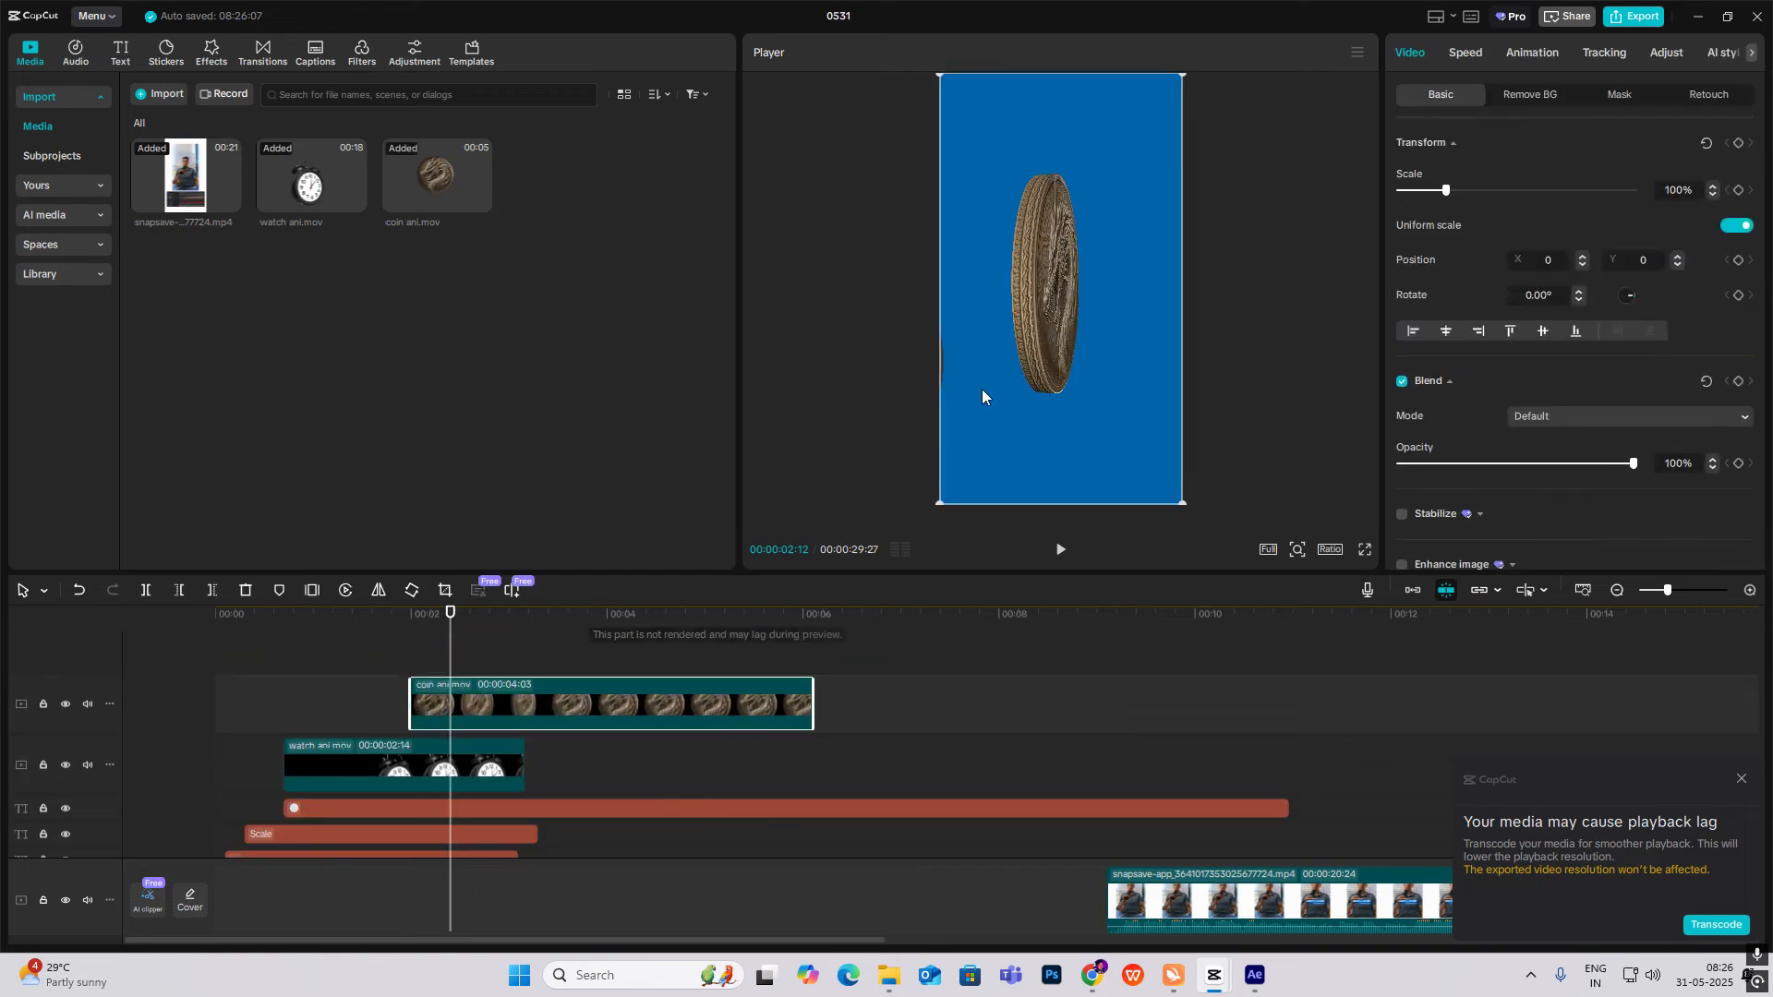
{"action": "left_click", "coordinate": [425, 751]}
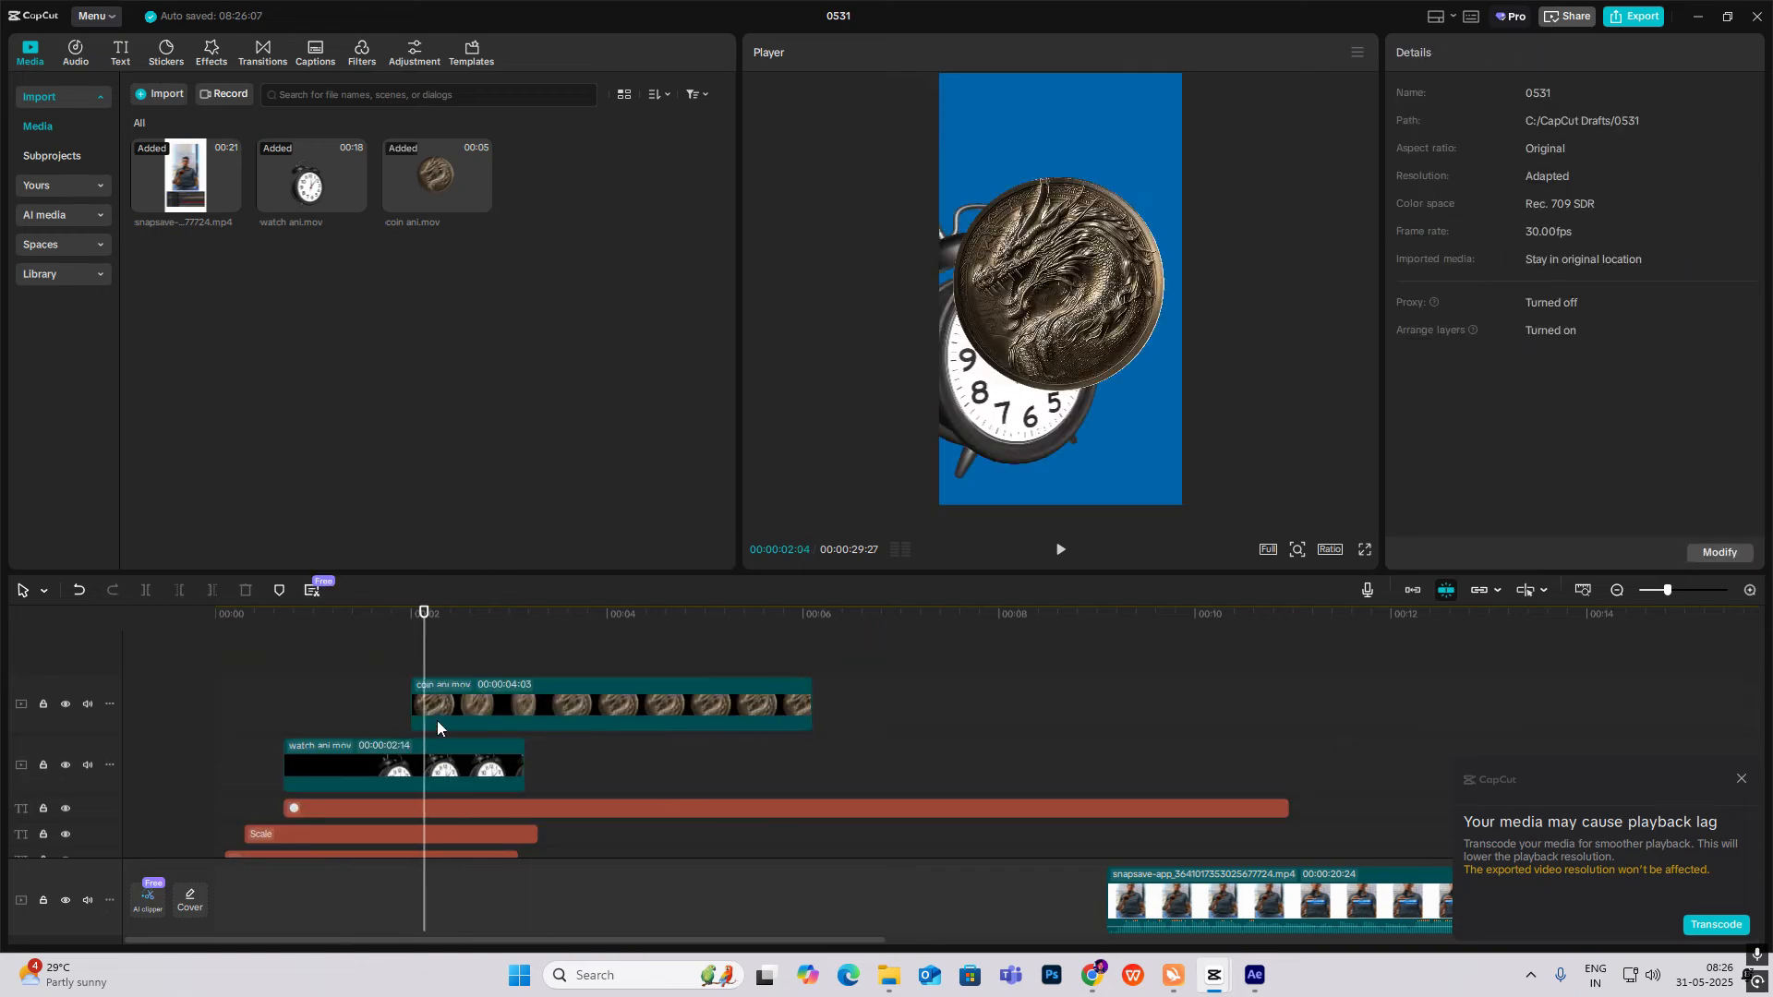
{"action": "left_click", "coordinate": [422, 659]}
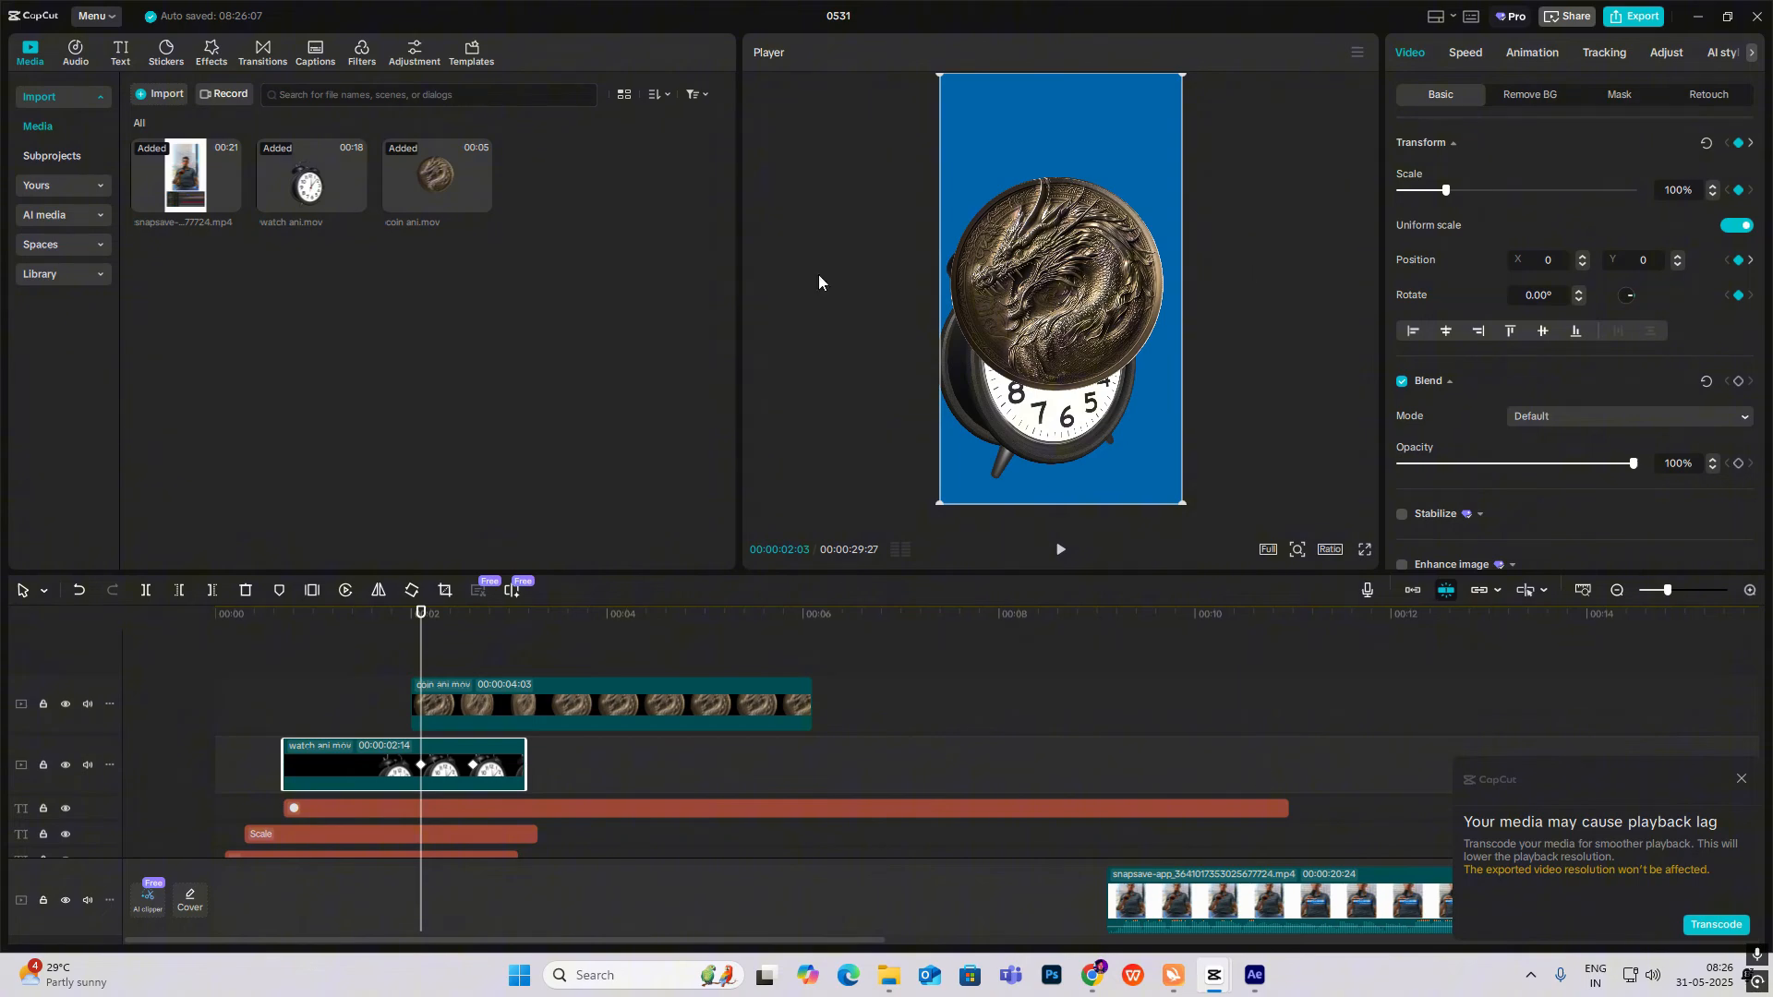
{"action": "left_click_drag", "start_coordinate": [456, 712], "coordinate": [462, 715]}
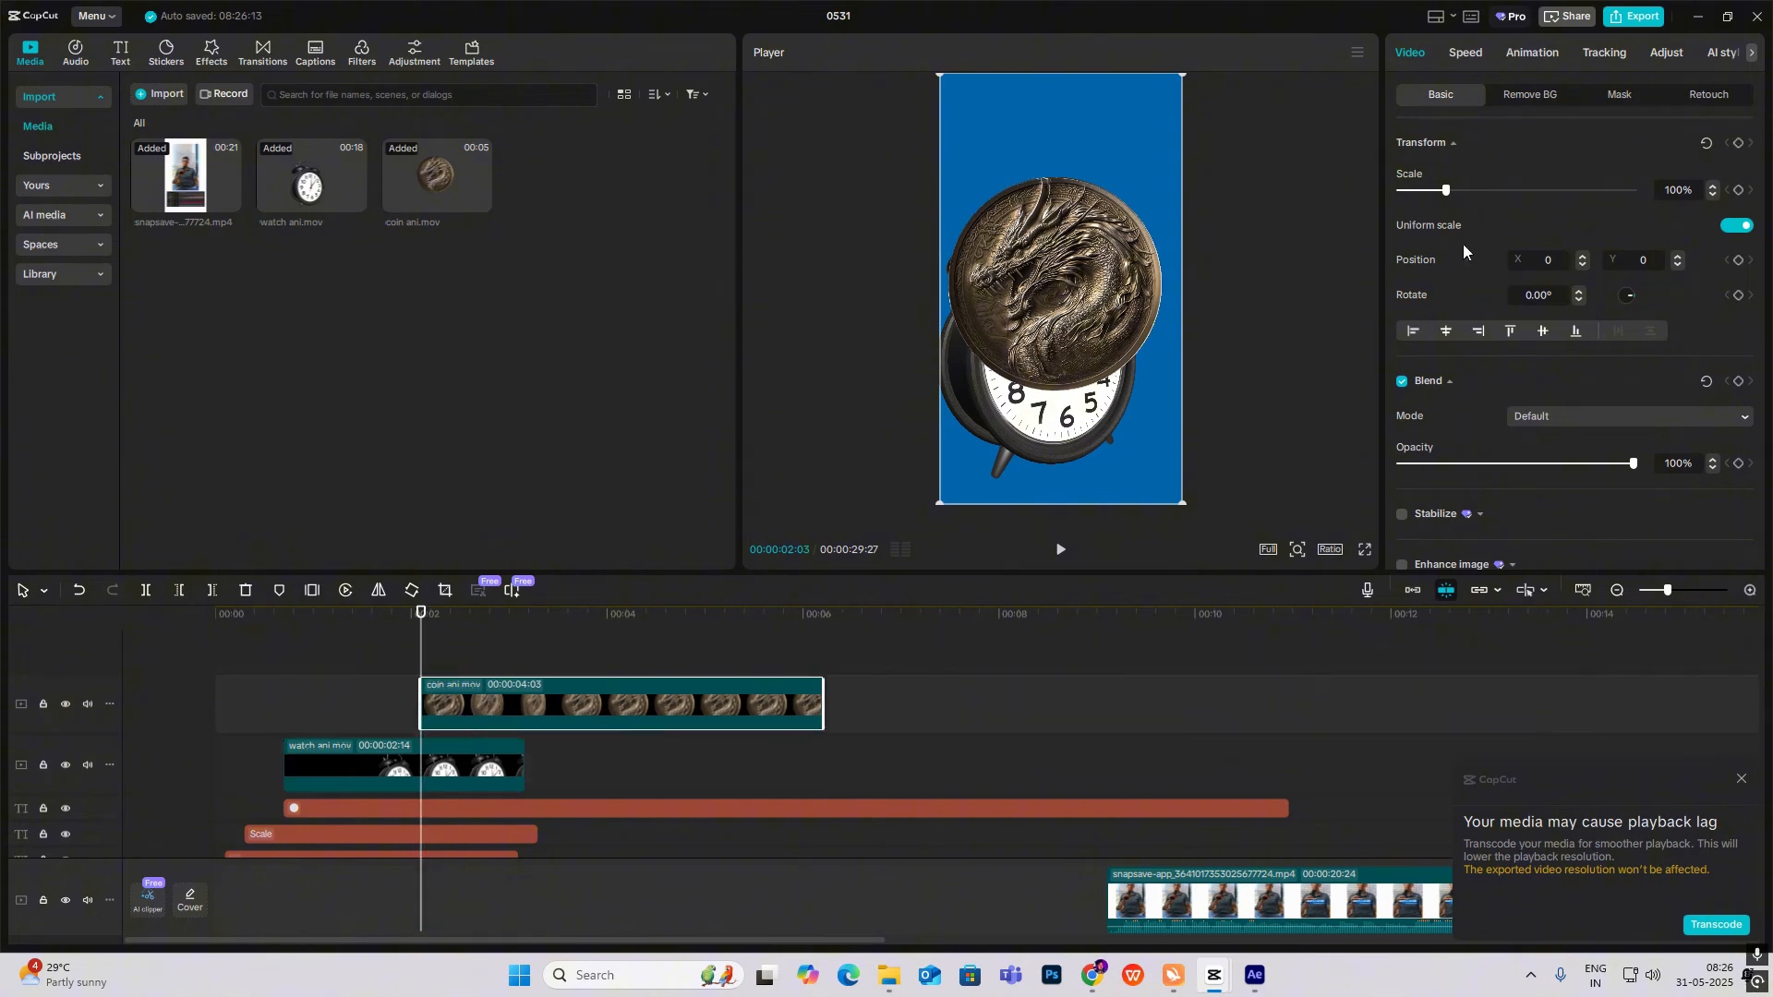
Keyframe the coin clip's Transform at 00:00:02:03 and 00:00:02:19, moving it out of the frame to X 2279 at the first keyframe.
{"action": "left_click", "coordinate": [484, 762]}
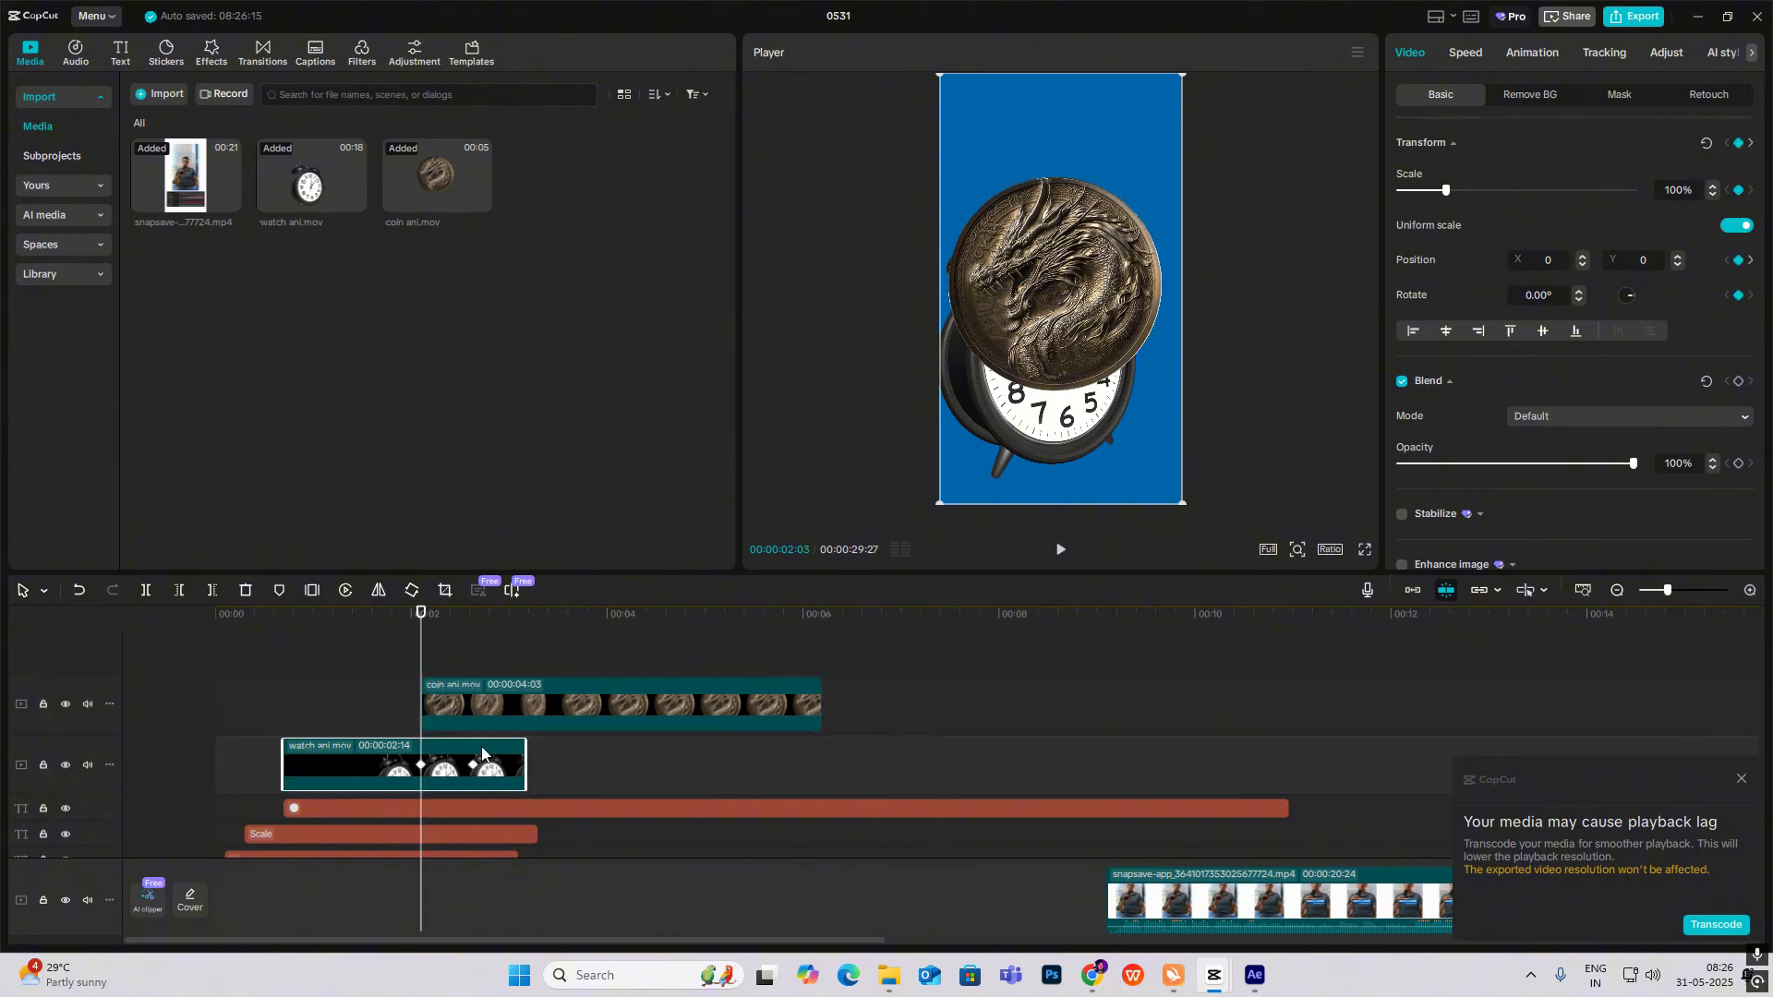
{"action": "left_click_drag", "start_coordinate": [429, 656], "coordinate": [474, 678]}
{"action": "left_click", "coordinate": [474, 684]}
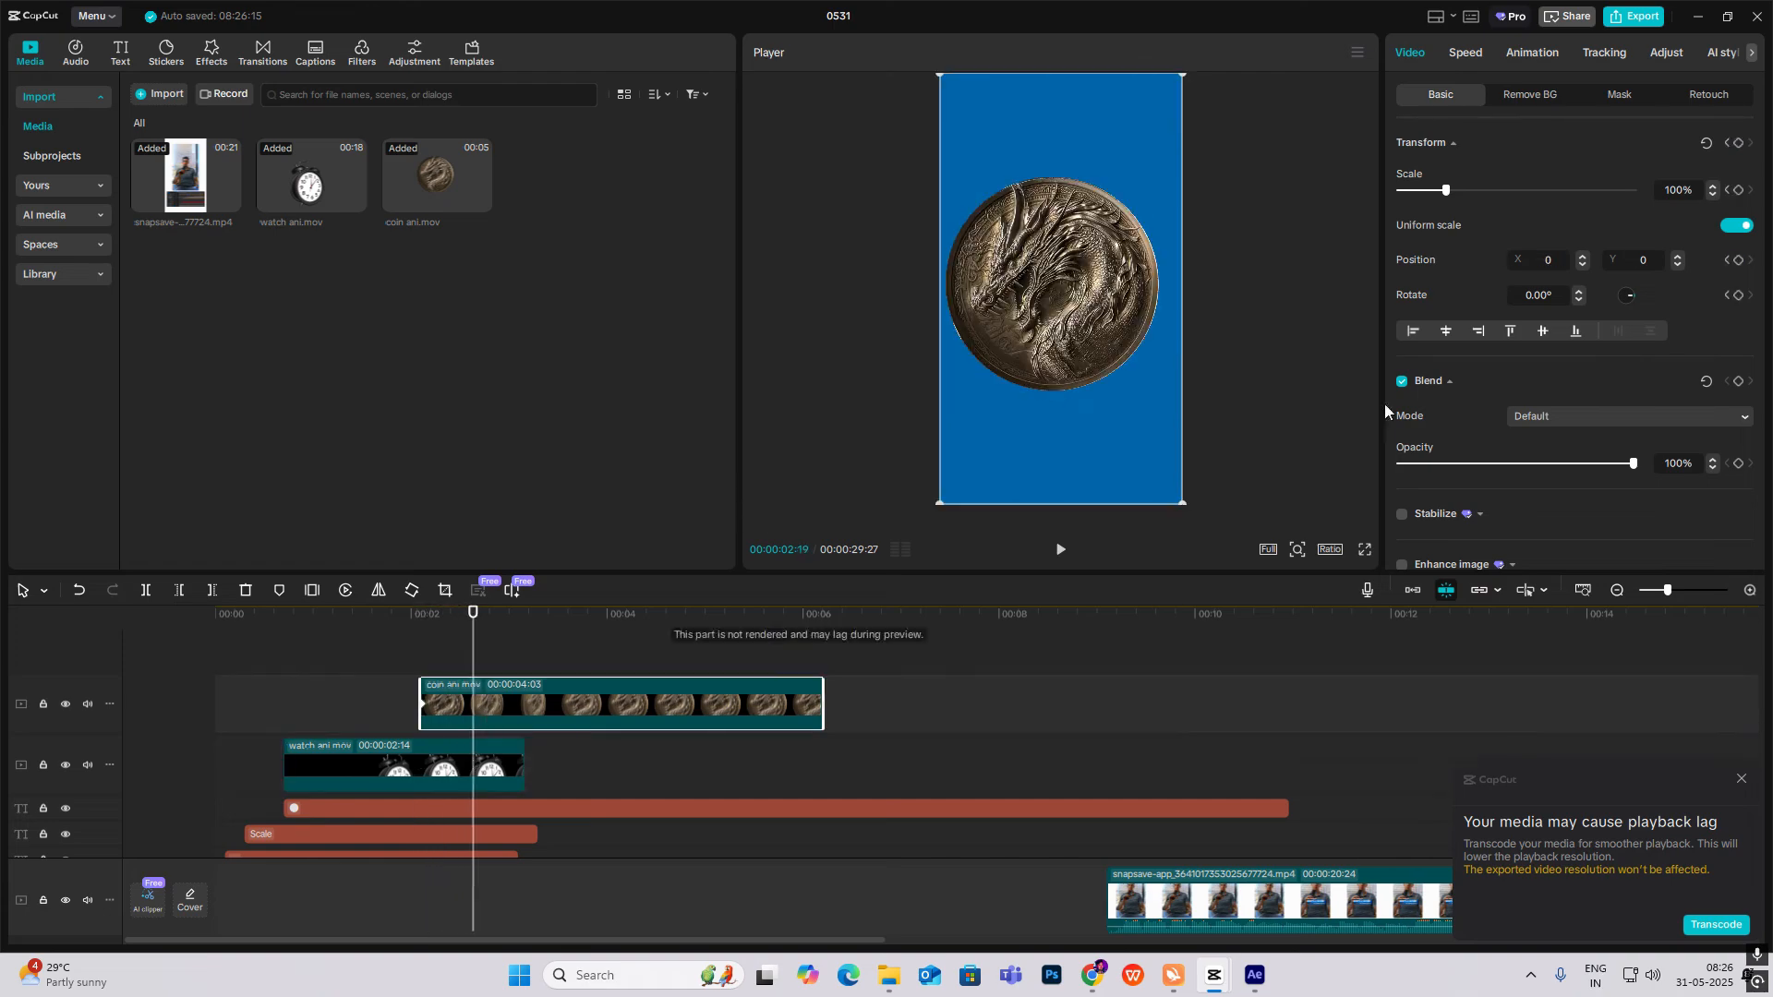
{"action": "left_click", "coordinate": [481, 774]}
{"action": "left_click", "coordinate": [456, 708]}
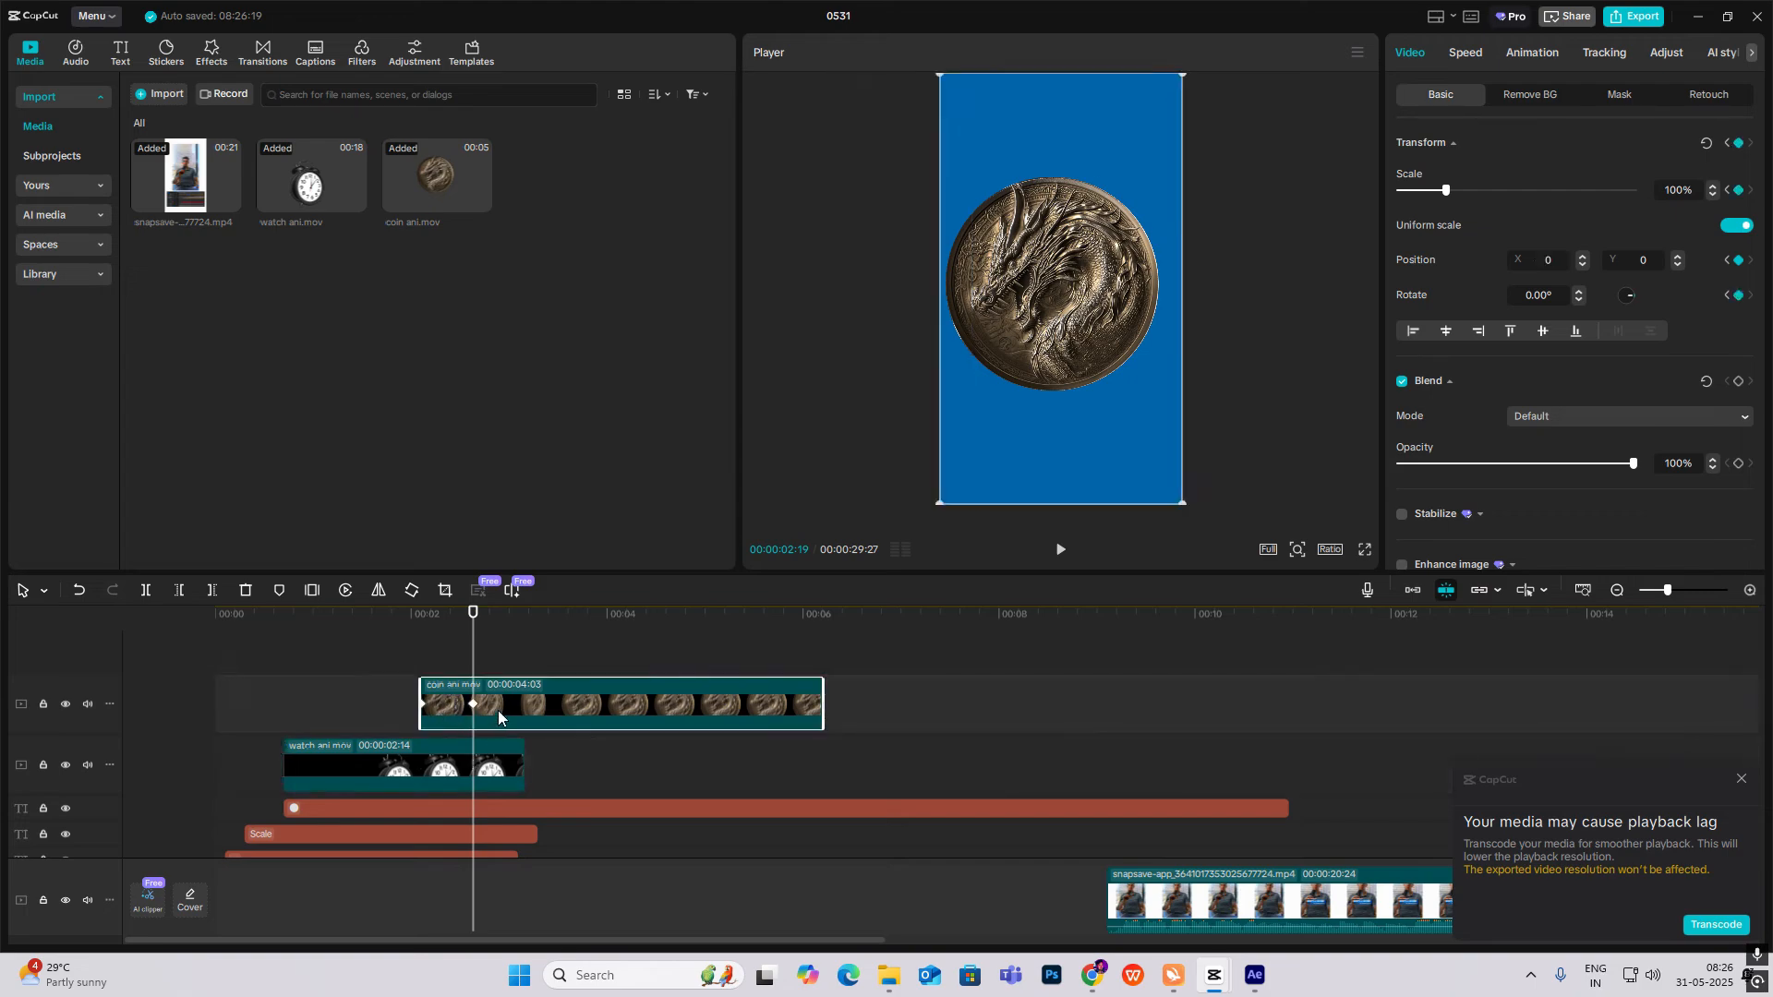
{"action": "left_click_drag", "start_coordinate": [474, 669], "coordinate": [421, 669]}
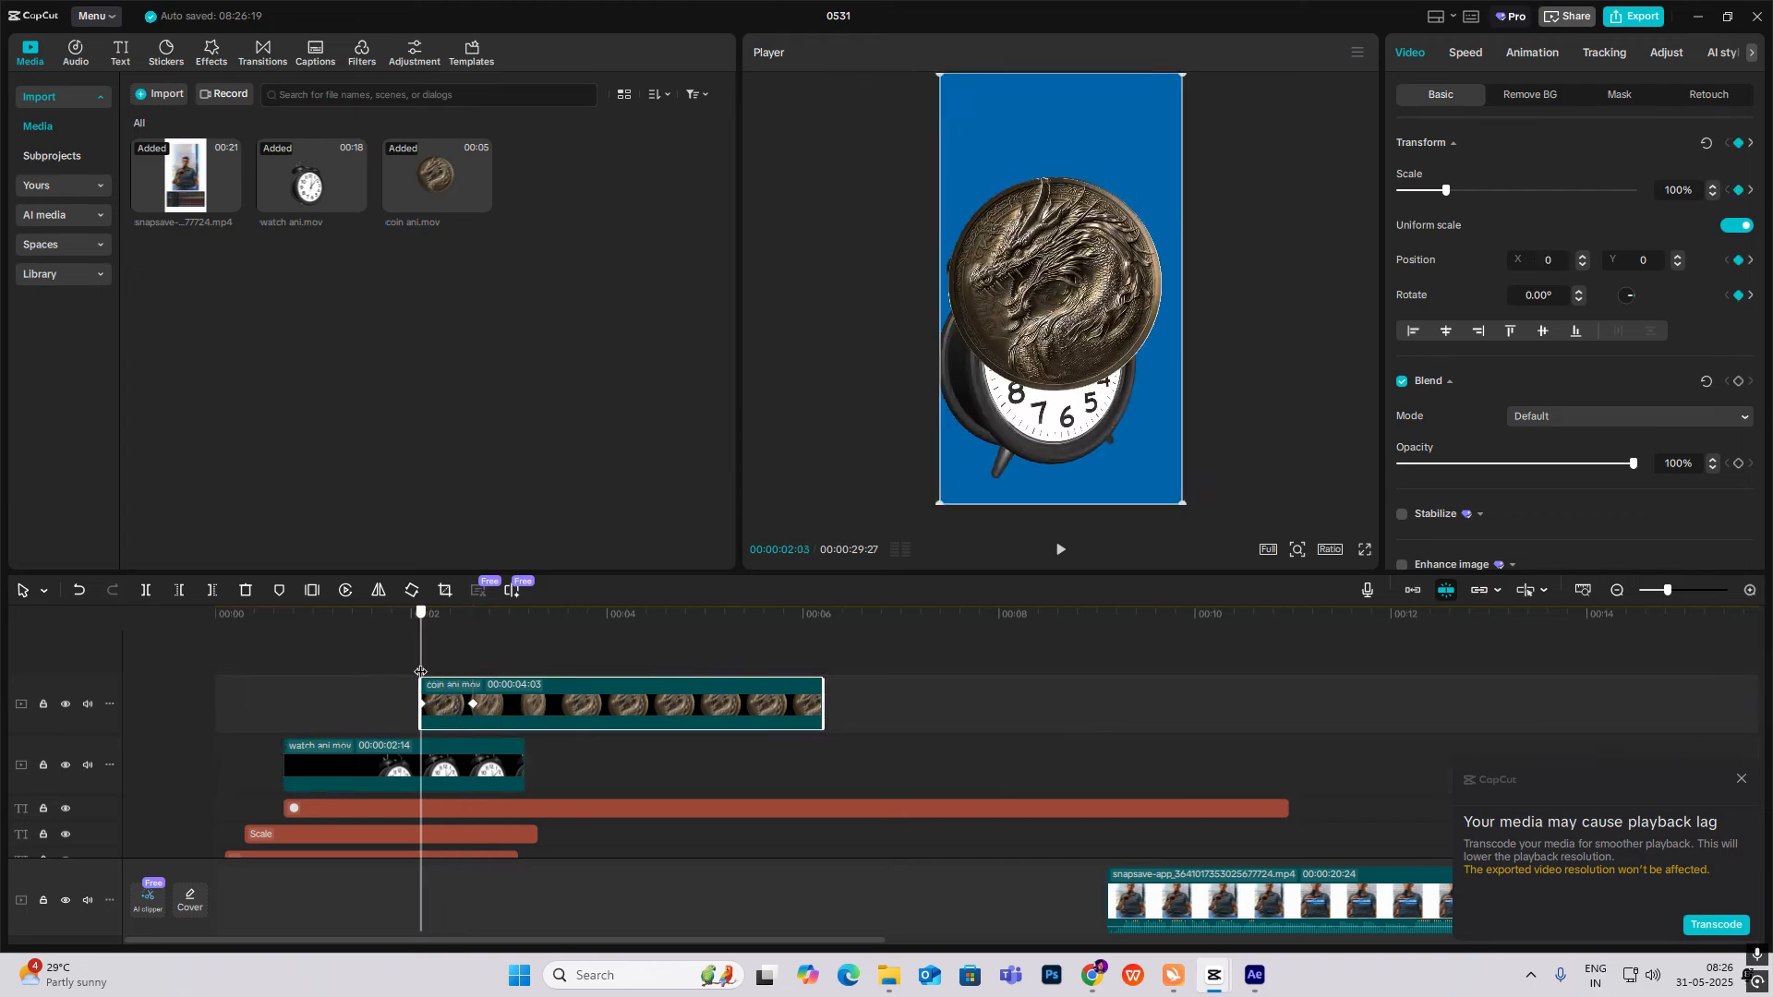
{"action": "left_click_drag", "start_coordinate": [1134, 362], "coordinate": [1367, 339]}
Apply the Cubic Ease preset curve to the coin clip's X position keyframes and hide its keyframe graphs.
{"action": "left_click", "coordinate": [473, 704]}
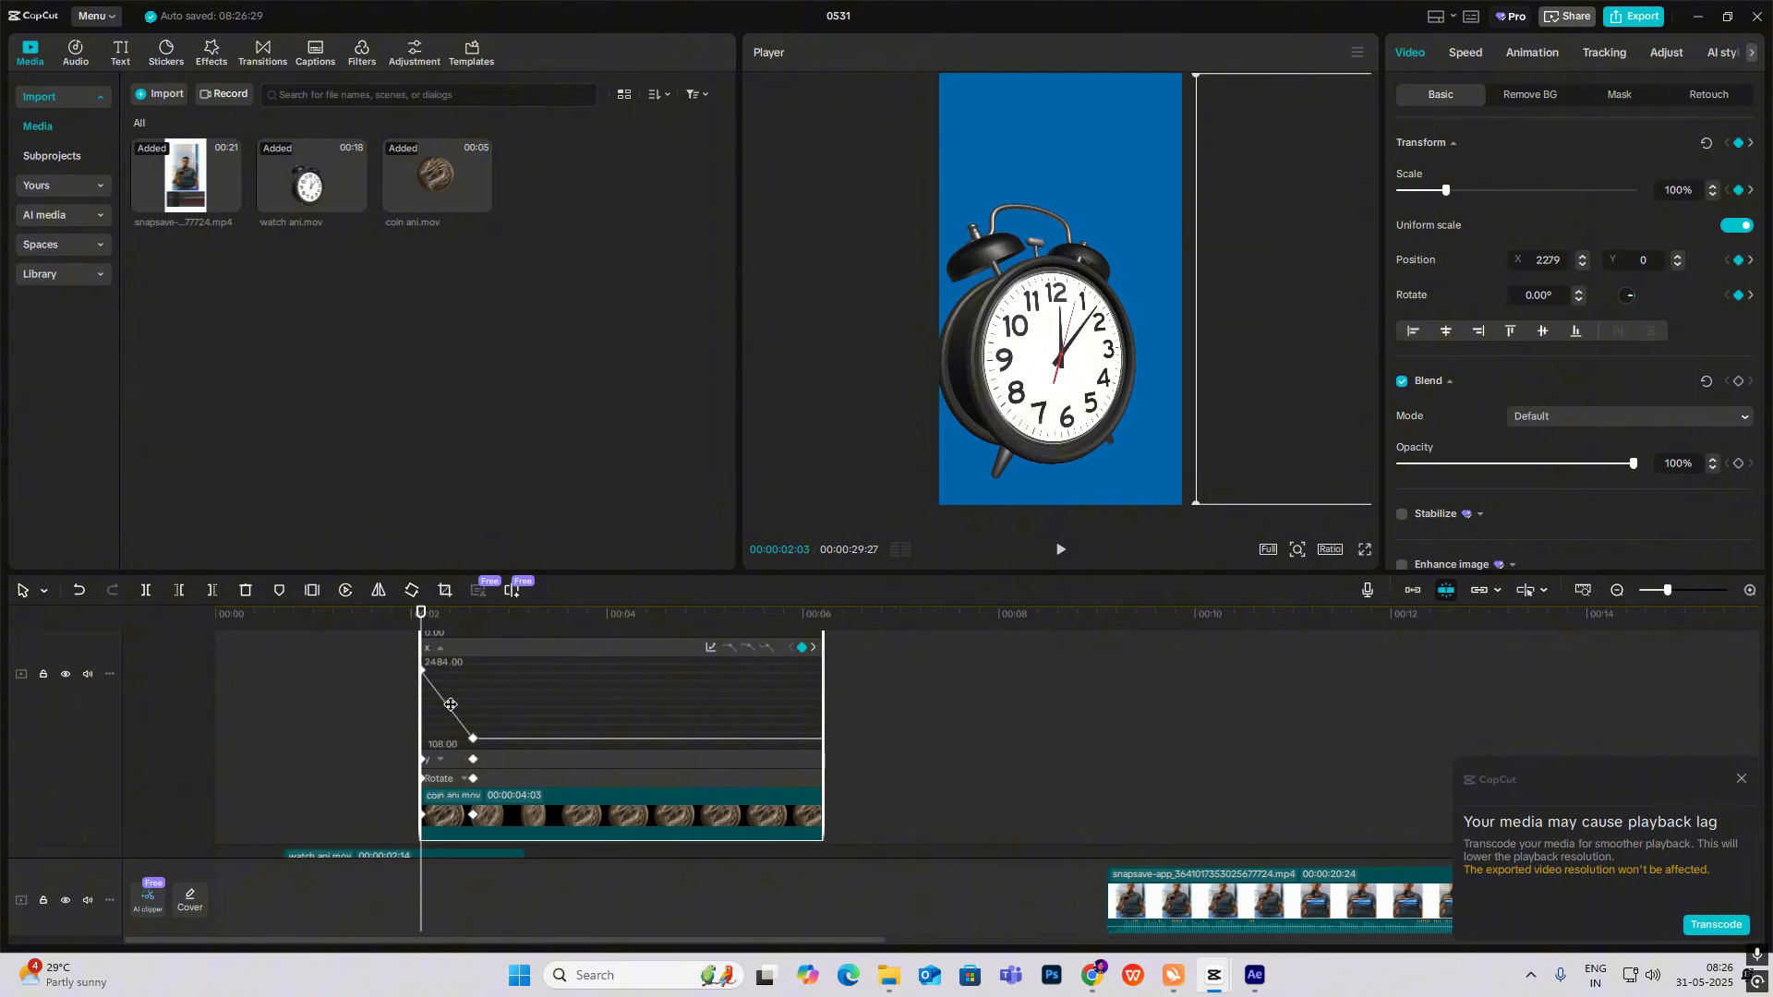
{"action": "left_click", "coordinate": [711, 647]}
{"action": "left_click", "coordinate": [1051, 796]}
{"action": "left_click", "coordinate": [1072, 657]}
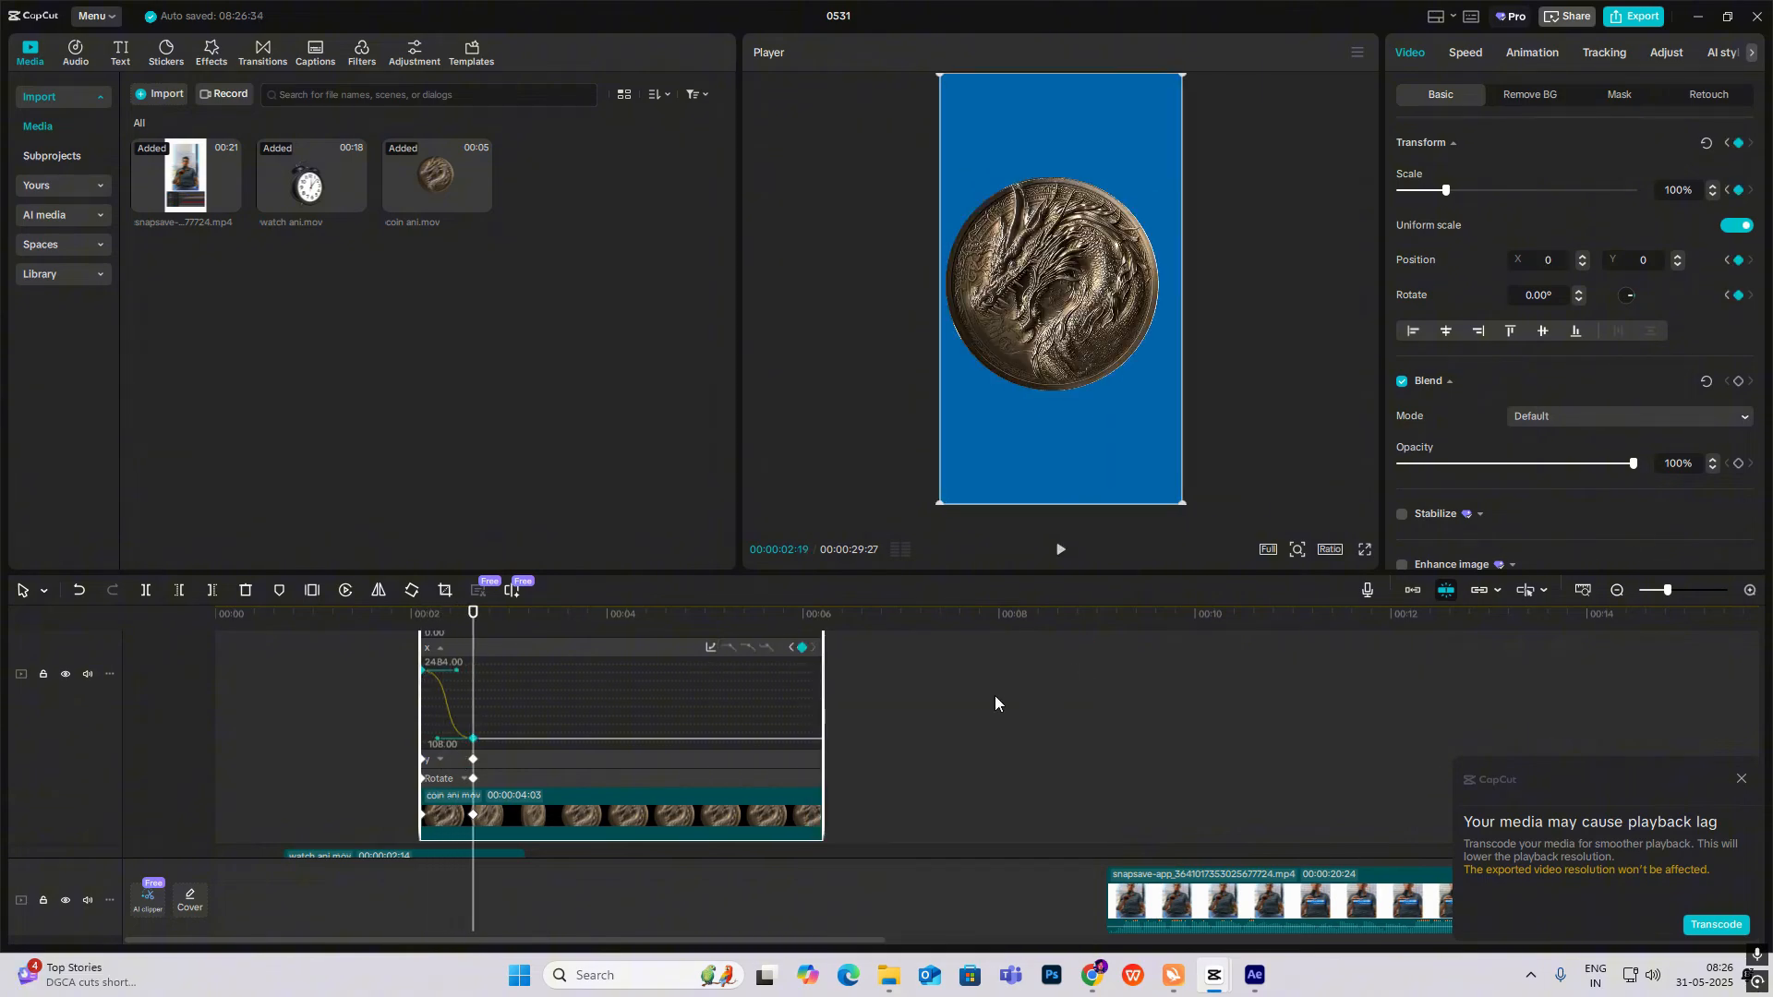
{"action": "left_click", "coordinate": [481, 760]}
{"action": "left_click", "coordinate": [458, 776]}
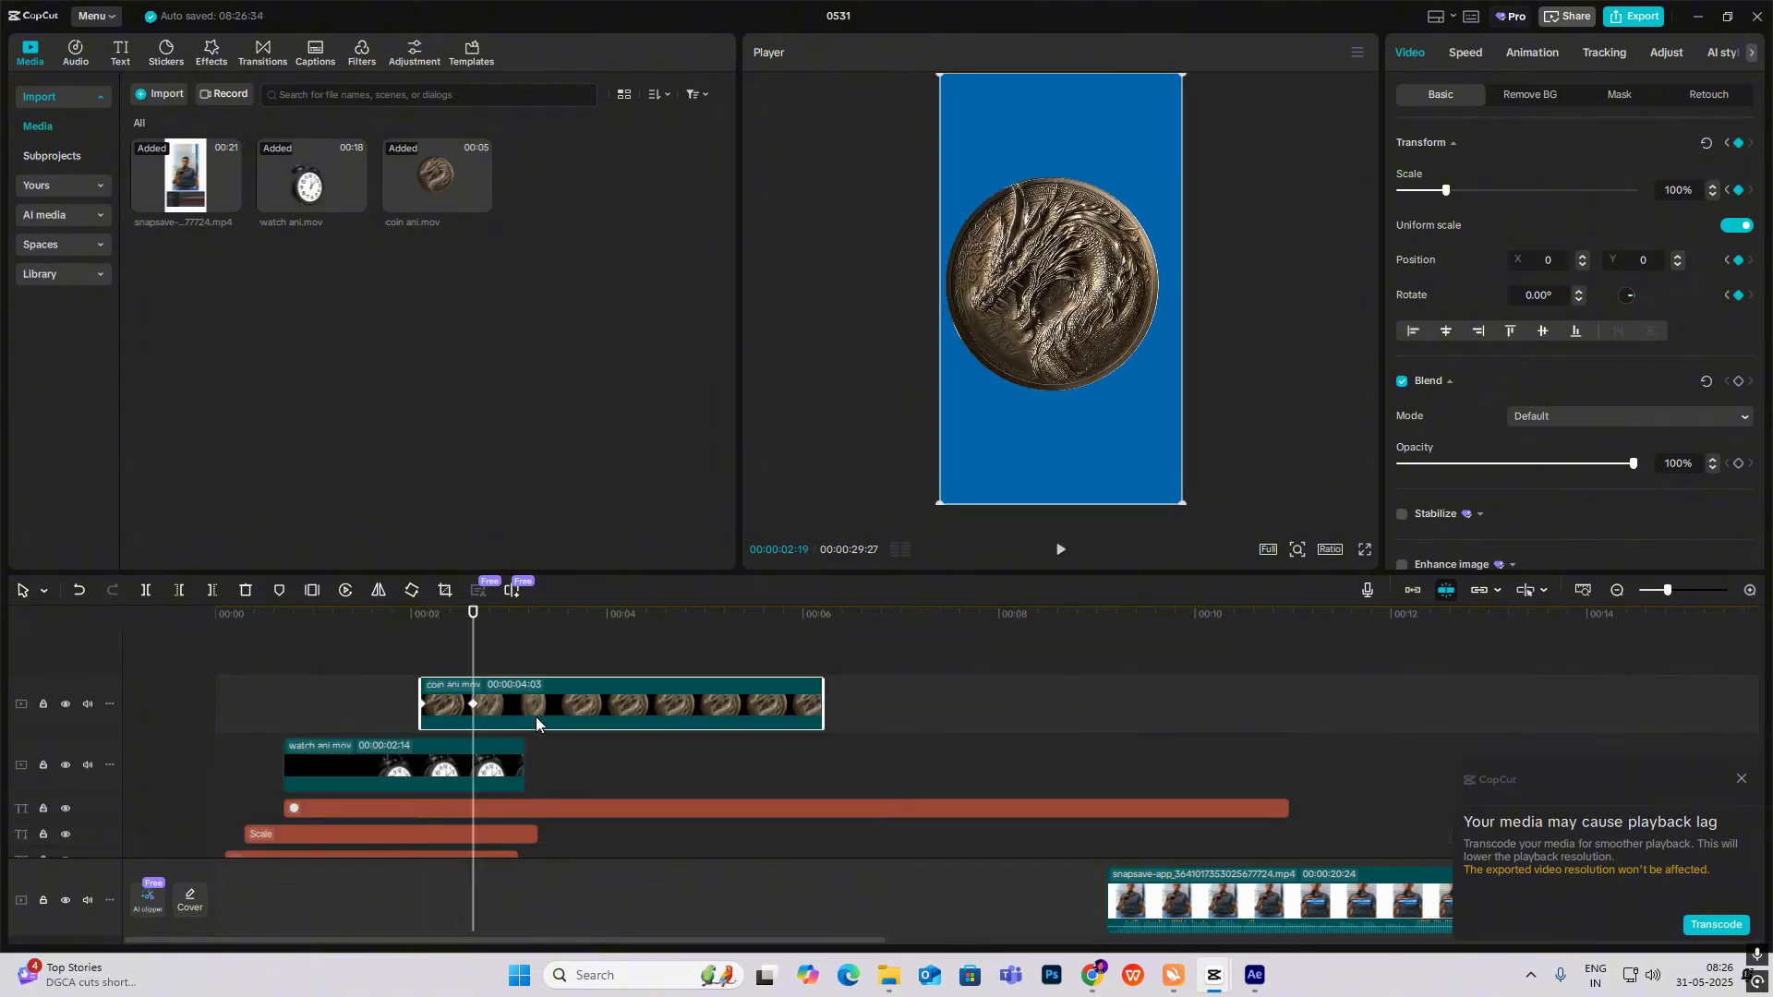
Change the watch clip's X position curve to the Cubic Ease preset and hide its keyframe graphs.
{"action": "left_click", "coordinate": [433, 776]}
{"action": "left_click", "coordinate": [460, 778]}
{"action": "scroll", "coordinate": [439, 694], "scroll_direction": "up", "scroll_amount": 1}
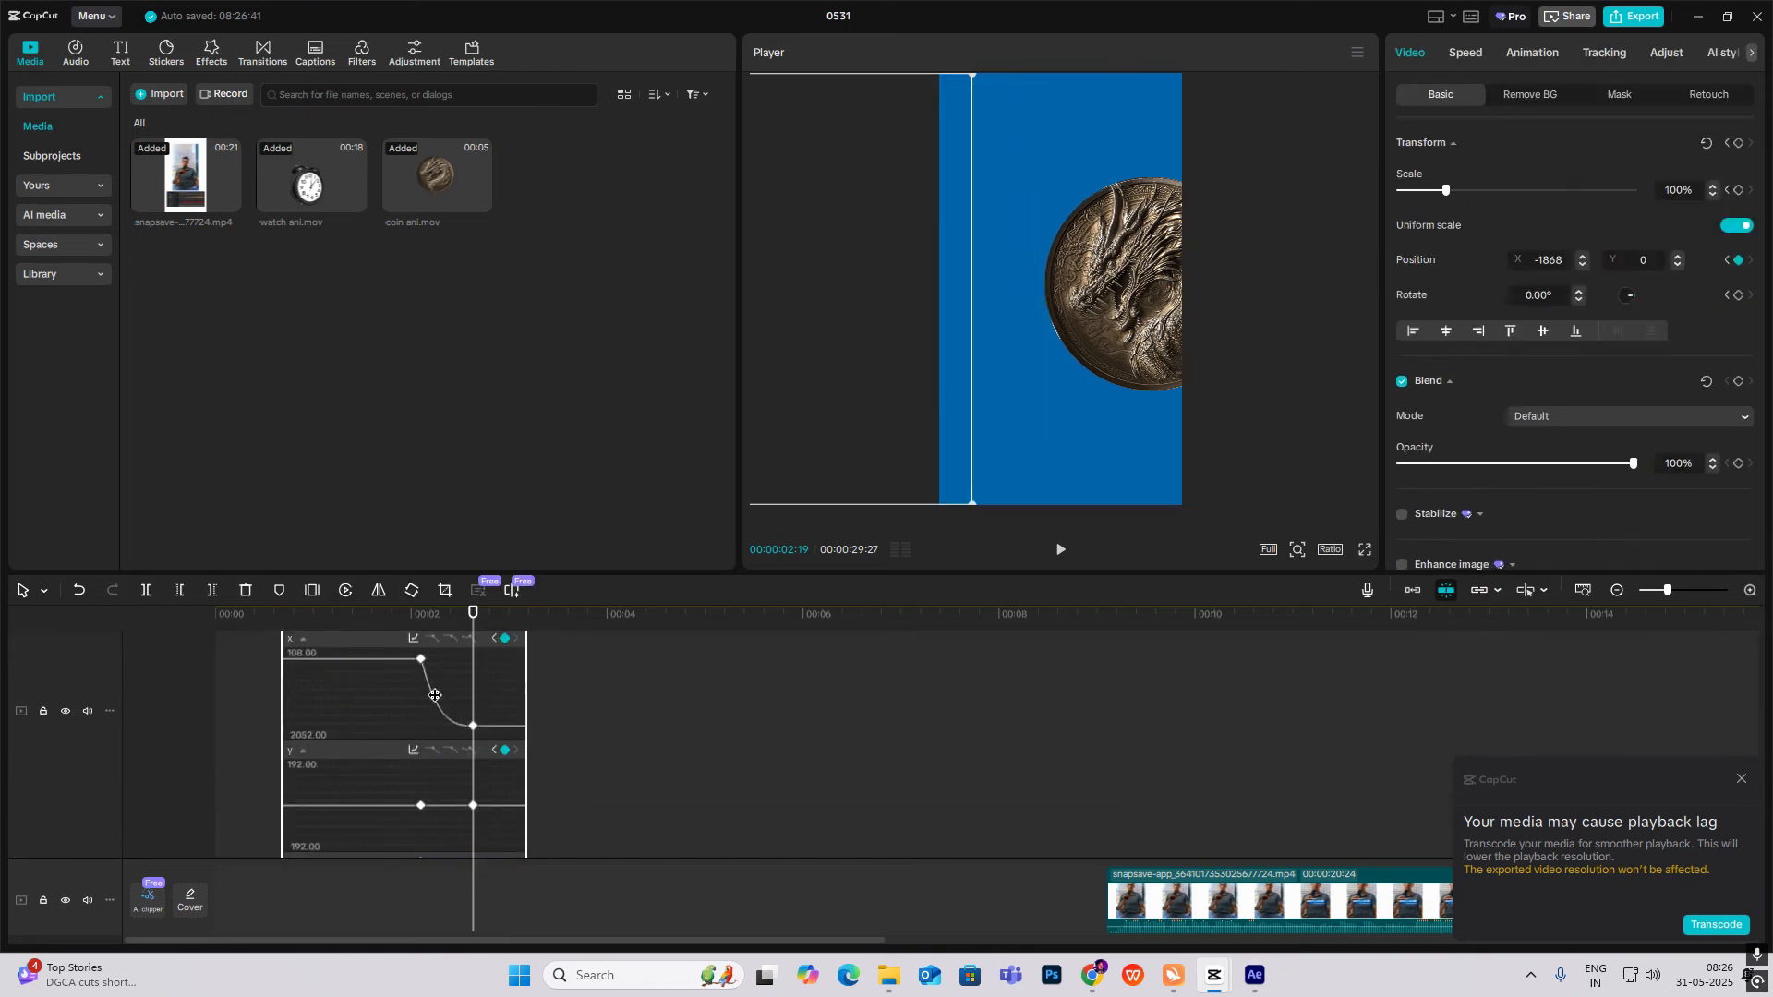
{"action": "left_click", "coordinate": [416, 638]}
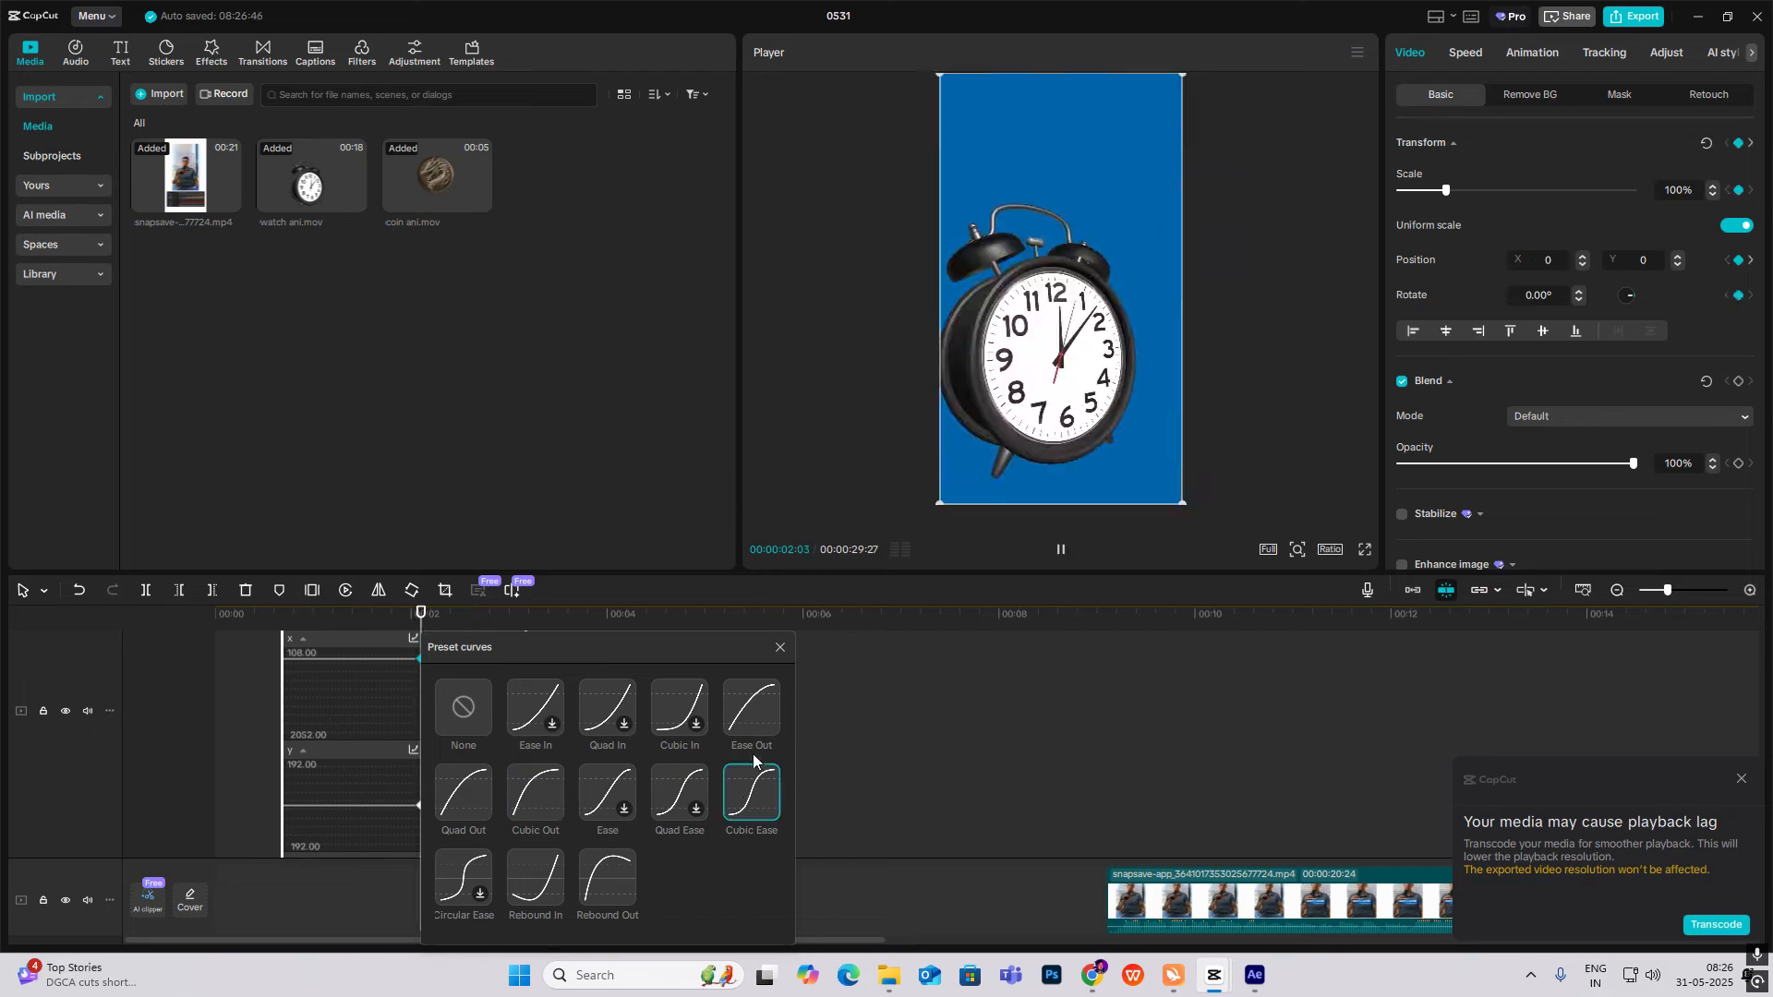
{"action": "left_click", "coordinate": [780, 648]}
{"action": "left_click", "coordinate": [764, 659]}
{"action": "left_click", "coordinate": [385, 647]}
Play the edit from the start to check the watch-to-coin transition, and scrub the reference video to examine its numbered-cards section.
{"action": "key", "text": "space"}
{"action": "key", "text": "Home"}
{"action": "key", "text": "space"}
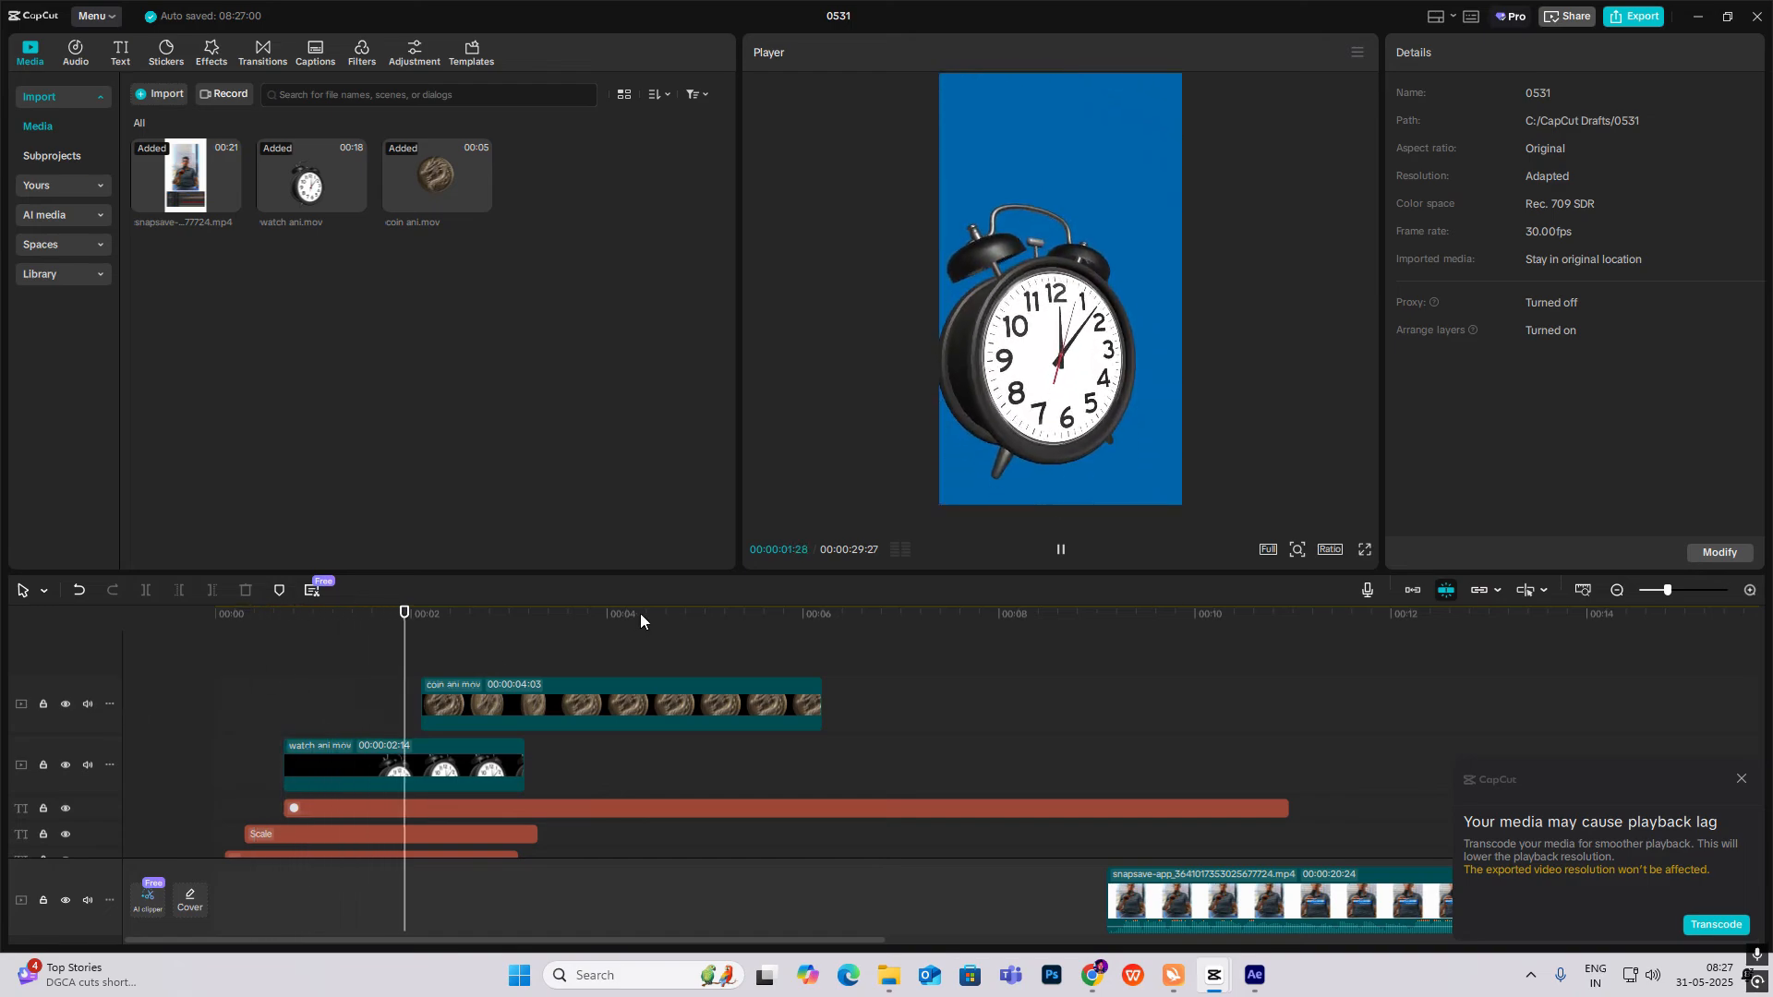
{"action": "key", "text": "space"}
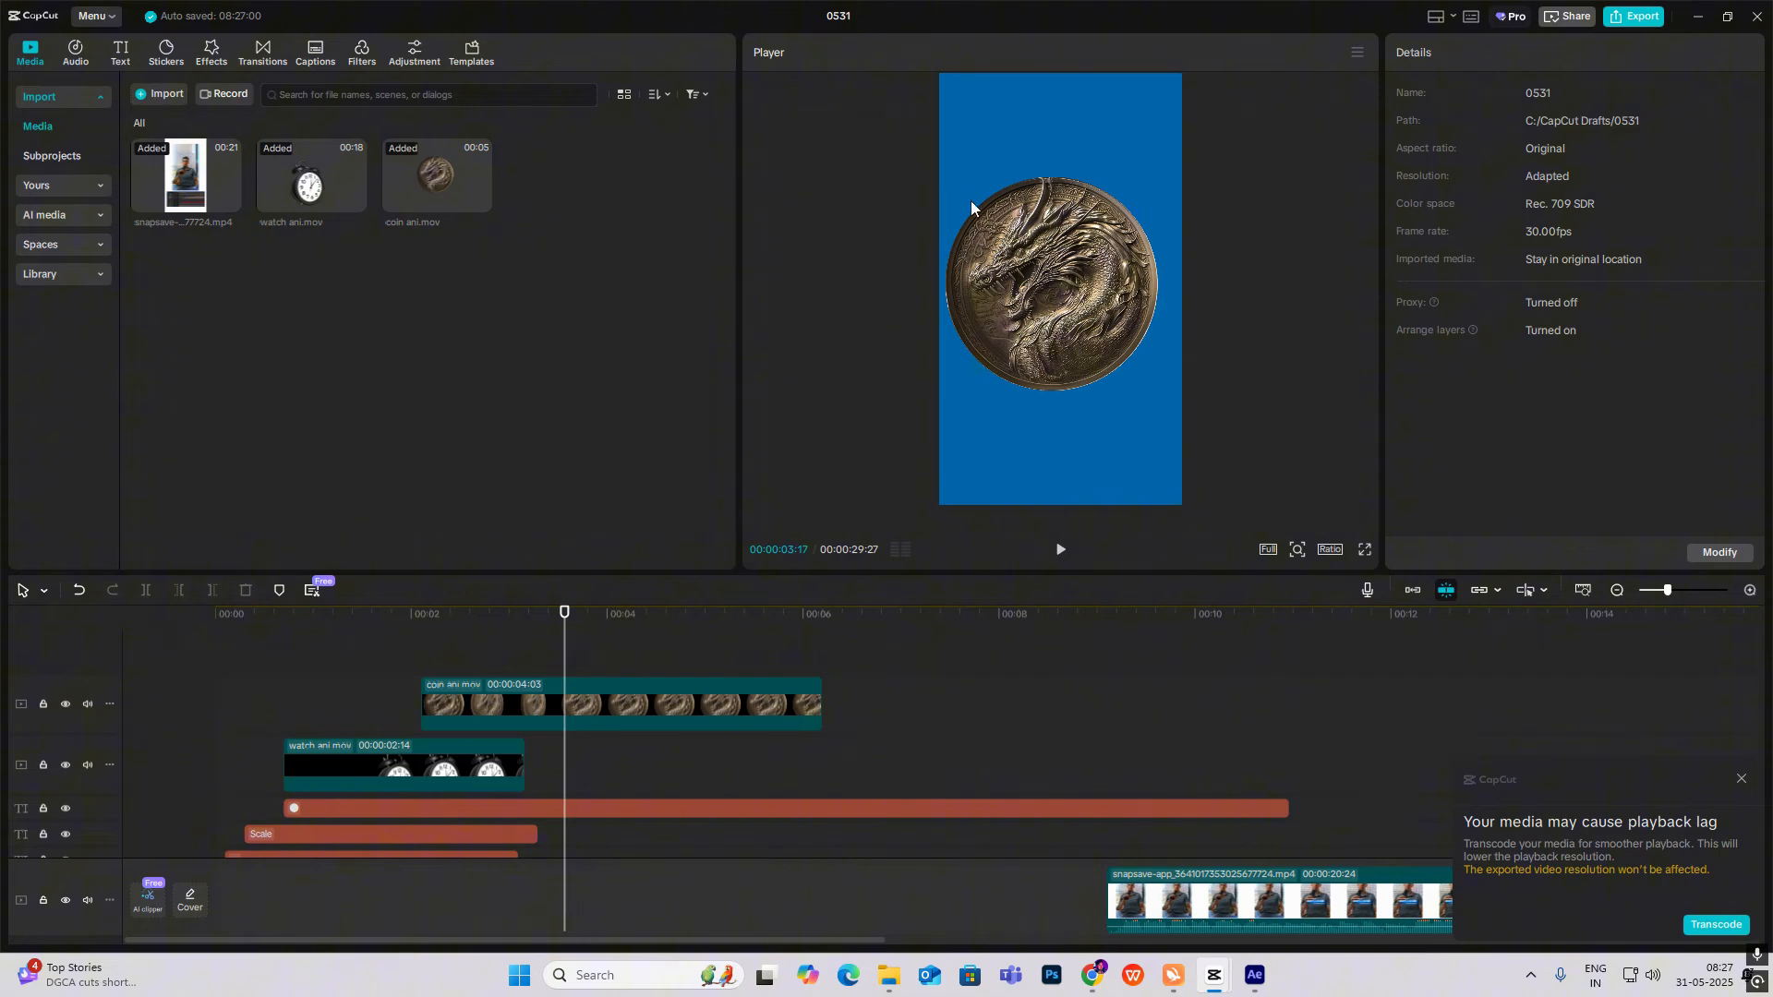
{"action": "left_click", "coordinate": [1742, 779]}
{"action": "left_click_drag", "start_coordinate": [1438, 779], "coordinate": [1099, 933]}
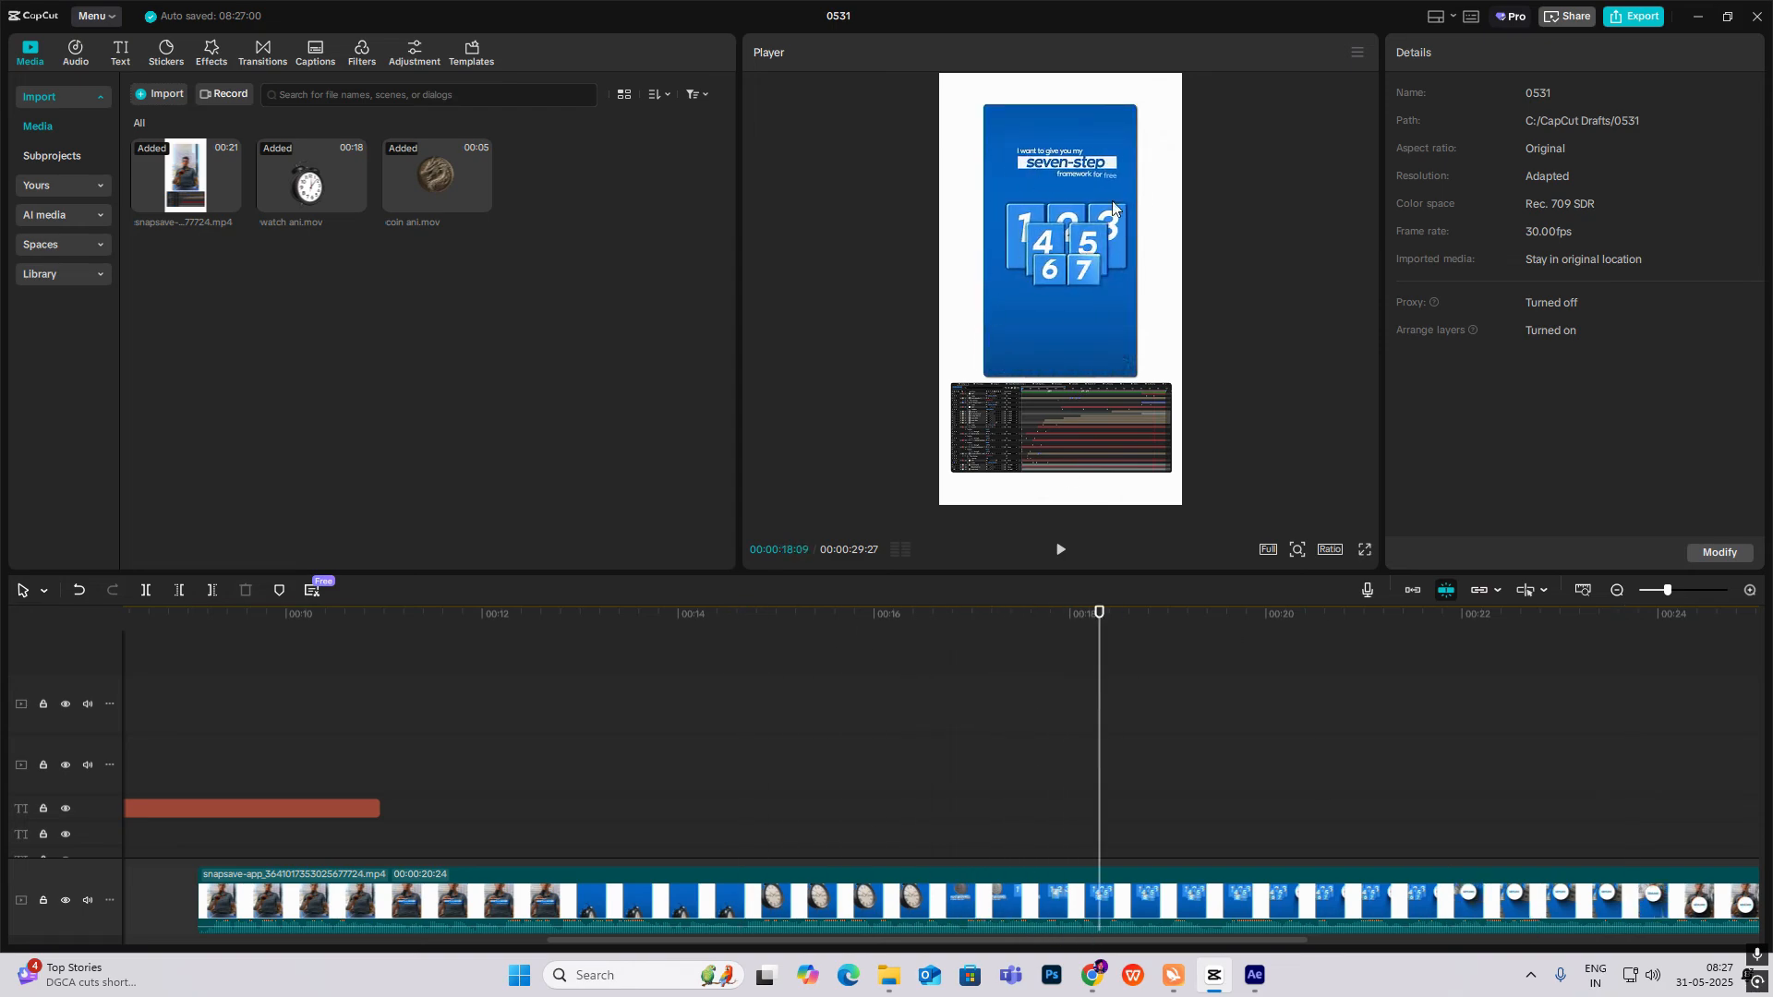
{"action": "left_click", "coordinate": [293, 785]}
{"action": "scroll", "coordinate": [179, 773], "scroll_direction": "left", "scroll_amount": 5}
{"action": "left_click_drag", "start_coordinate": [825, 875], "coordinate": [588, 887]}
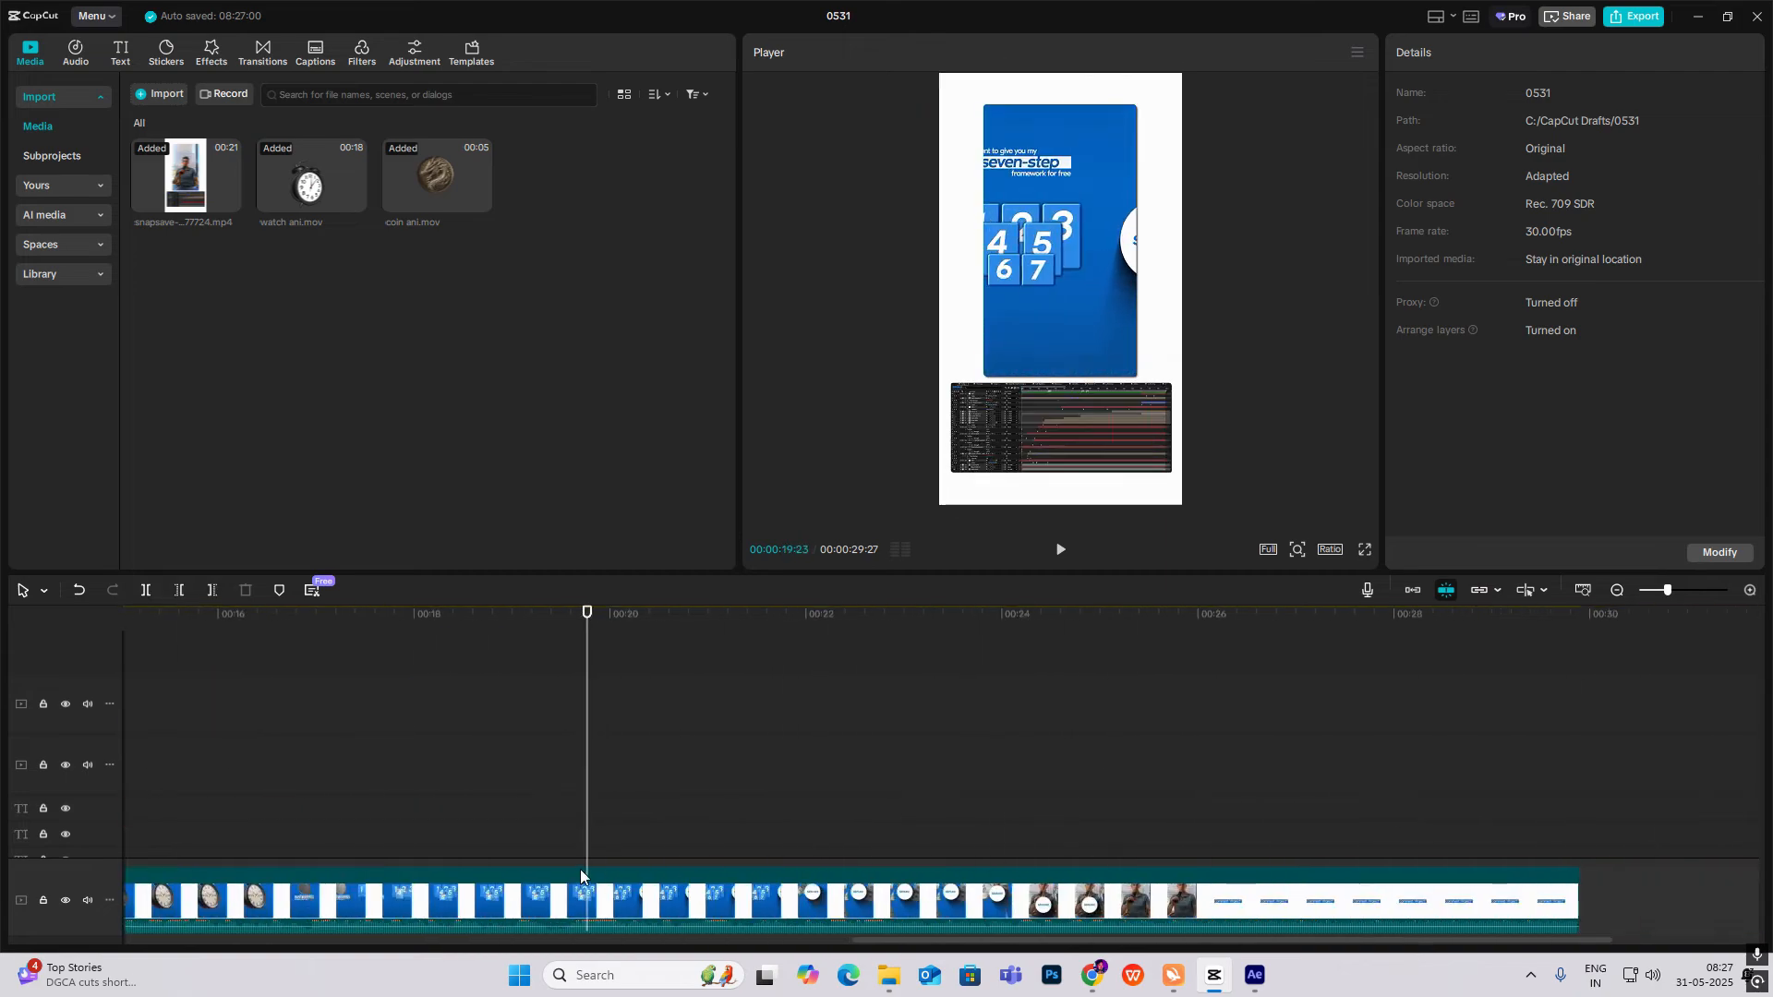
Move the coin clip's second keyframe to about 00:00:03:00 and add a Transform keyframe at 00:00:03:25.
{"action": "scroll", "coordinate": [581, 802], "scroll_direction": "left", "scroll_amount": 10}
{"action": "left_click_drag", "start_coordinate": [793, 798], "coordinate": [580, 785]}
{"action": "left_click", "coordinate": [659, 707]}
{"action": "mouse_move", "coordinate": [568, 667]}
{"action": "left_mouse_down"}
{"action": "mouse_move", "coordinate": [502, 672]}
{"action": "mouse_move", "coordinate": [591, 683]}
{"action": "left_mouse_up"}
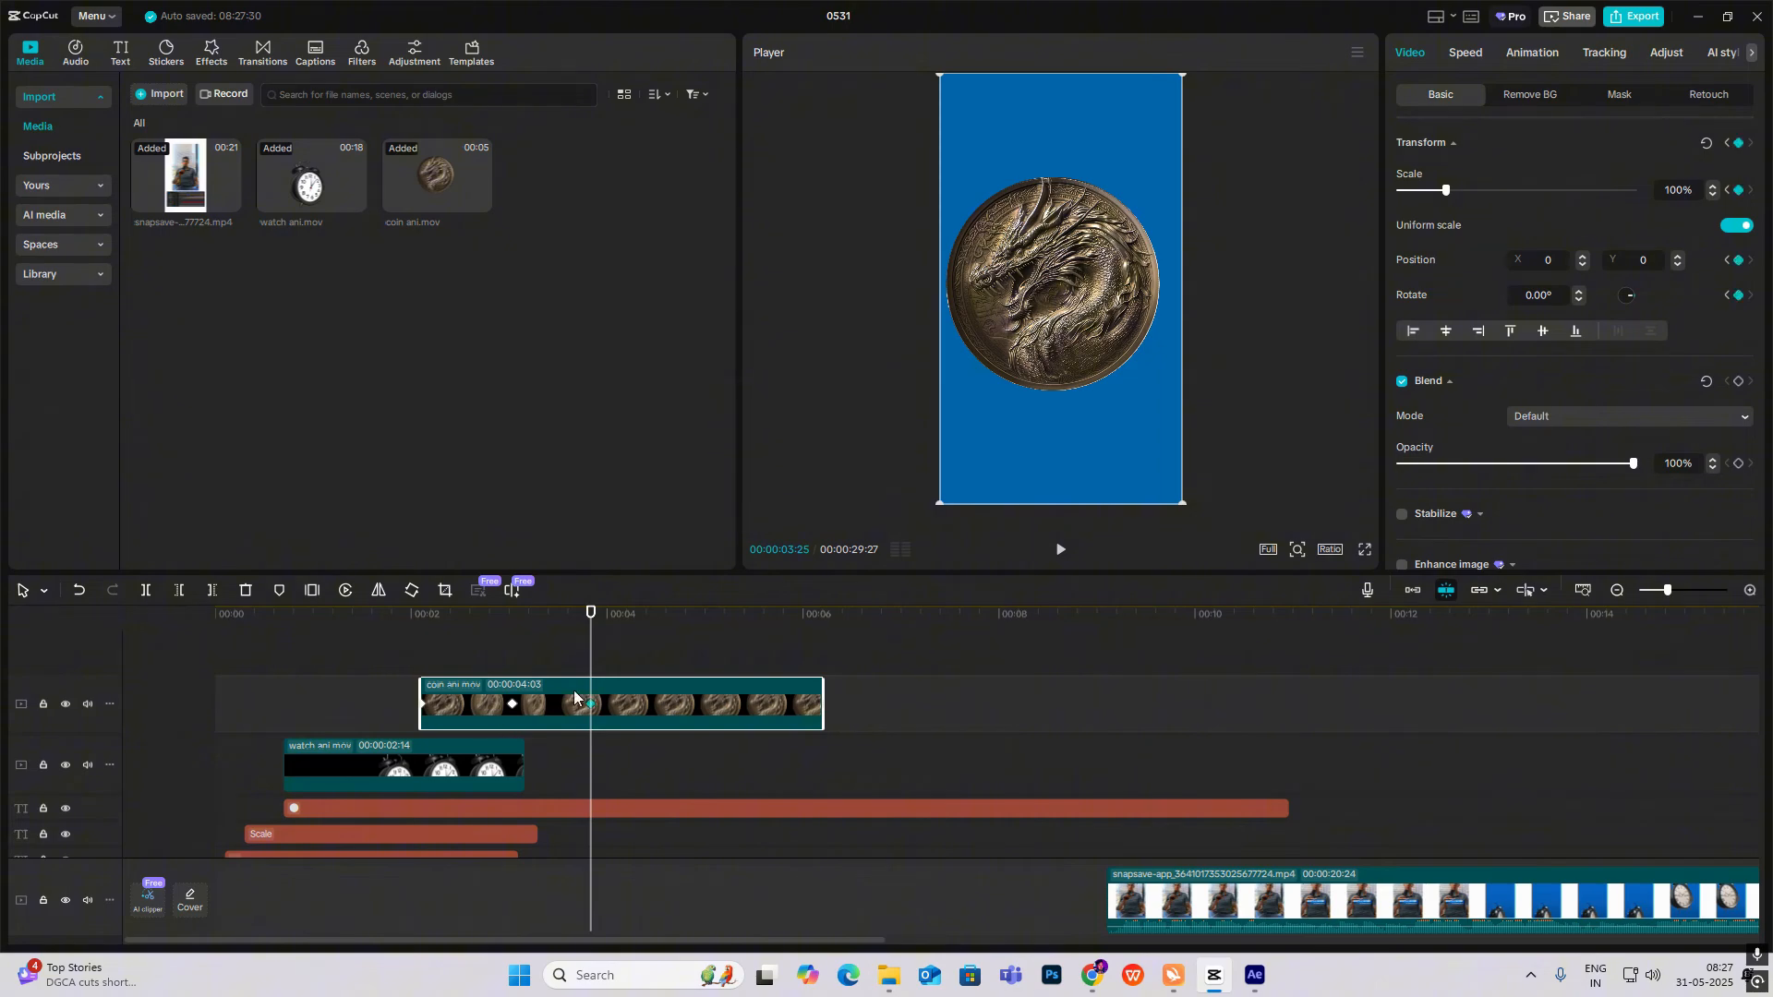
Move the coin clip out of the frame to X -2115 at 00:00:04:18 and apply the Cubic Ease preset to that X movement.
{"action": "left_click_drag", "start_coordinate": [592, 651], "coordinate": [666, 652]}
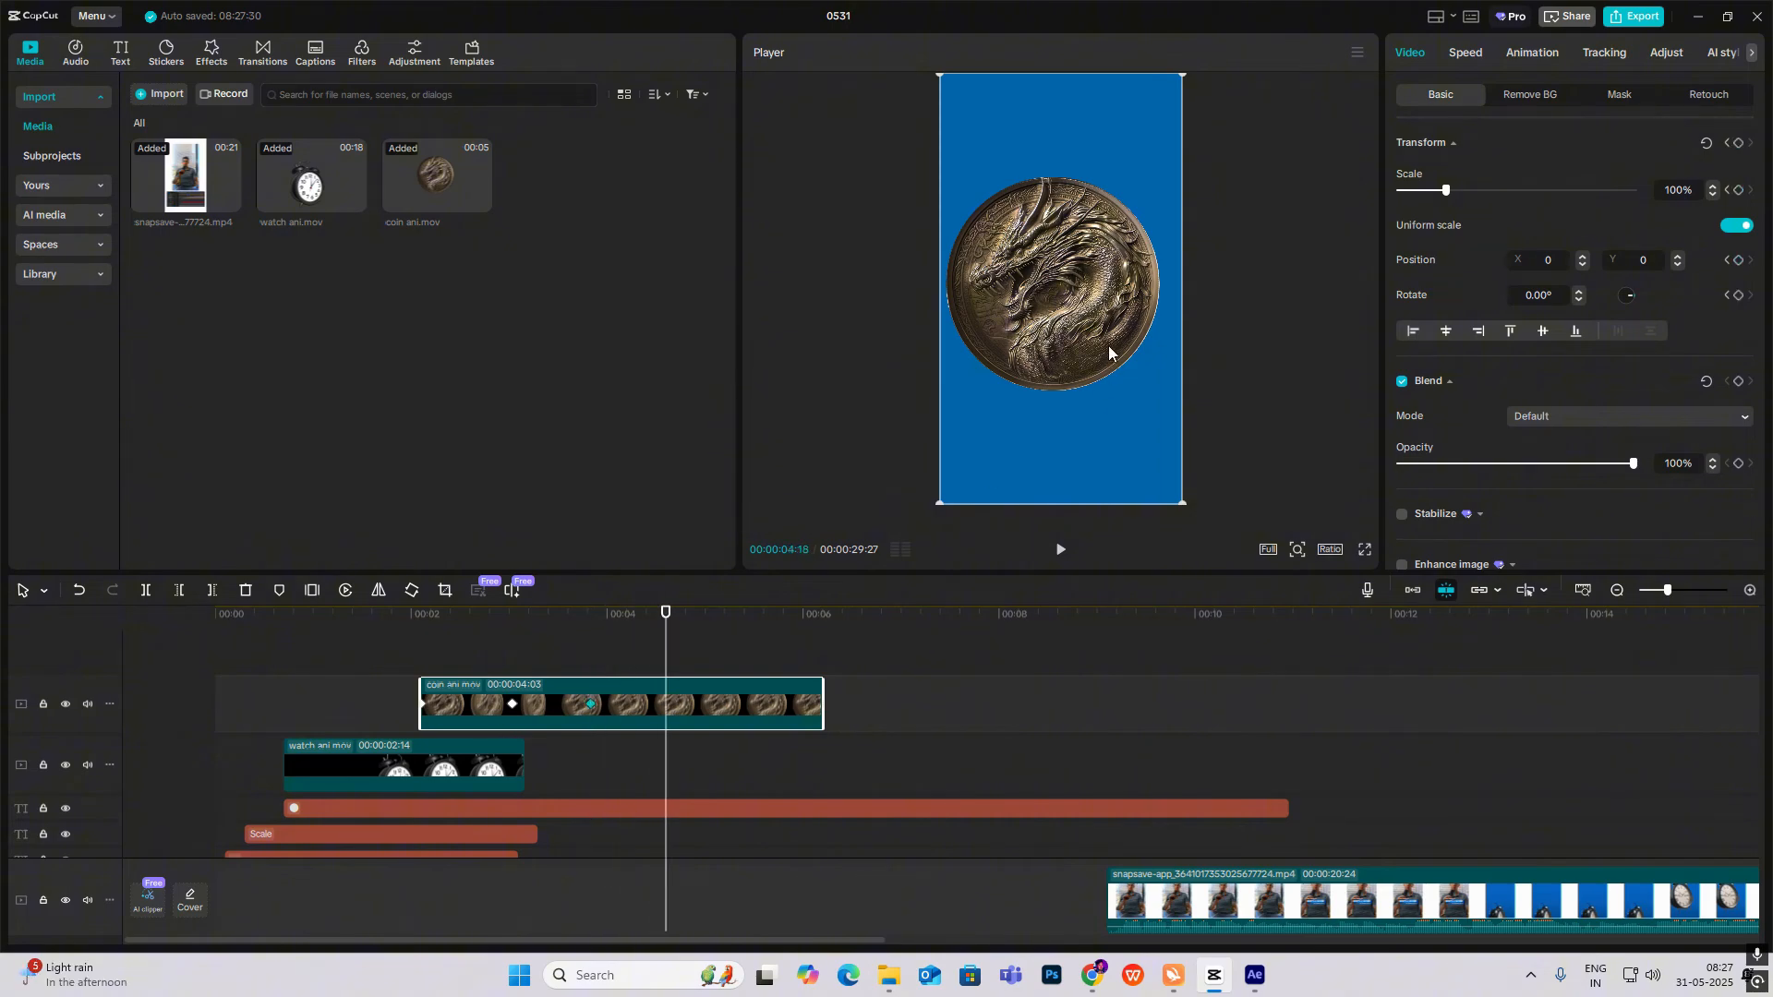
{"action": "left_click_drag", "start_coordinate": [1109, 346], "coordinate": [870, 341]}
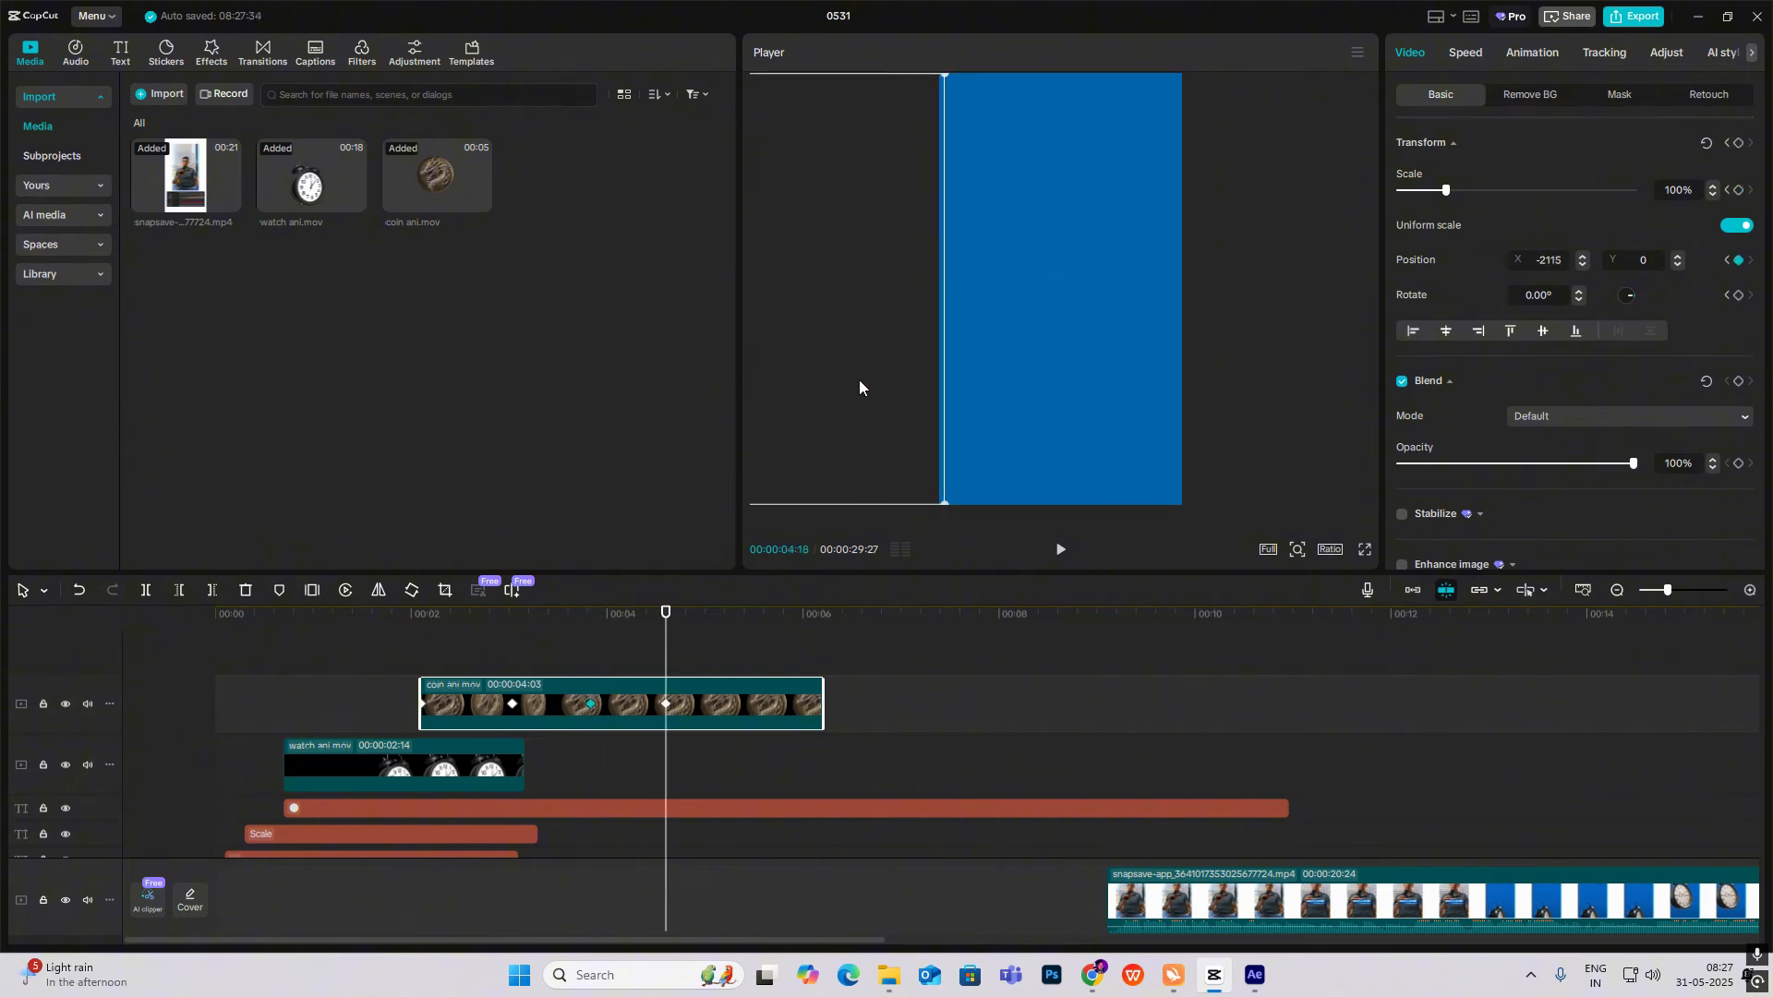
{"action": "double_click", "coordinate": [702, 702]}
{"action": "scroll", "coordinate": [663, 734], "scroll_direction": "up", "scroll_amount": 2}
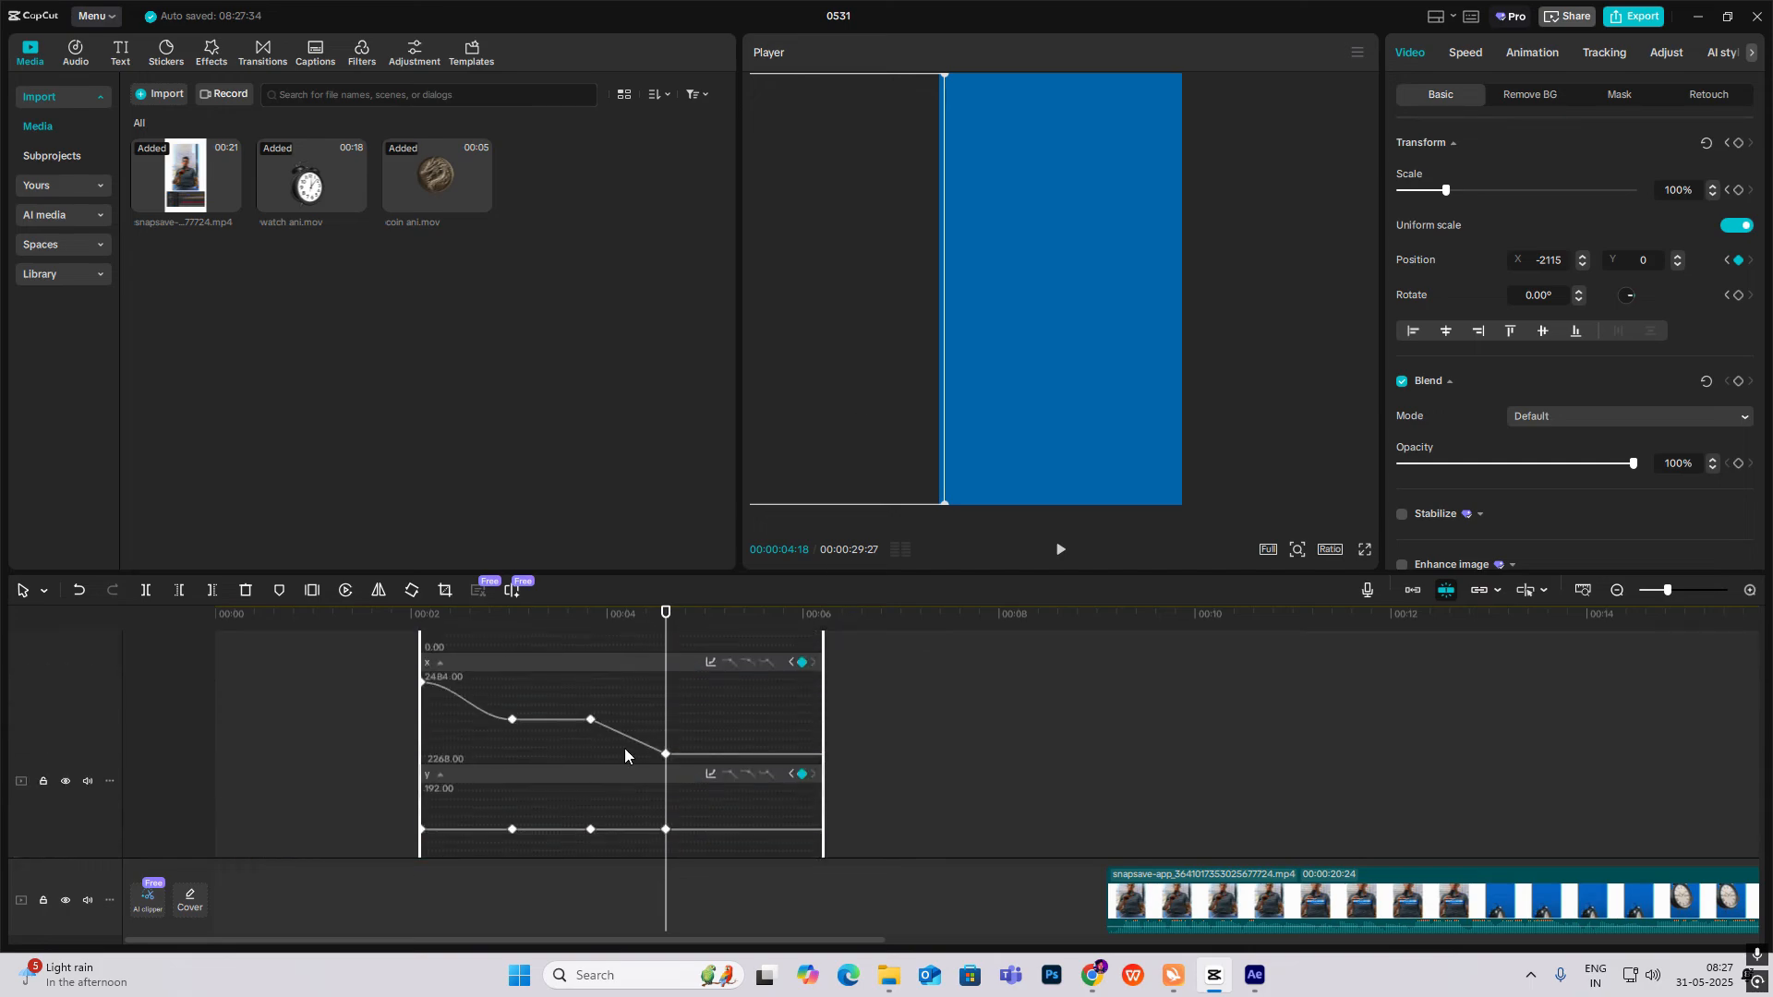
{"action": "left_click", "coordinate": [709, 662]}
{"action": "left_click", "coordinate": [1056, 803]}
{"action": "left_click", "coordinate": [1077, 655]}
{"action": "double_click", "coordinate": [730, 702]}
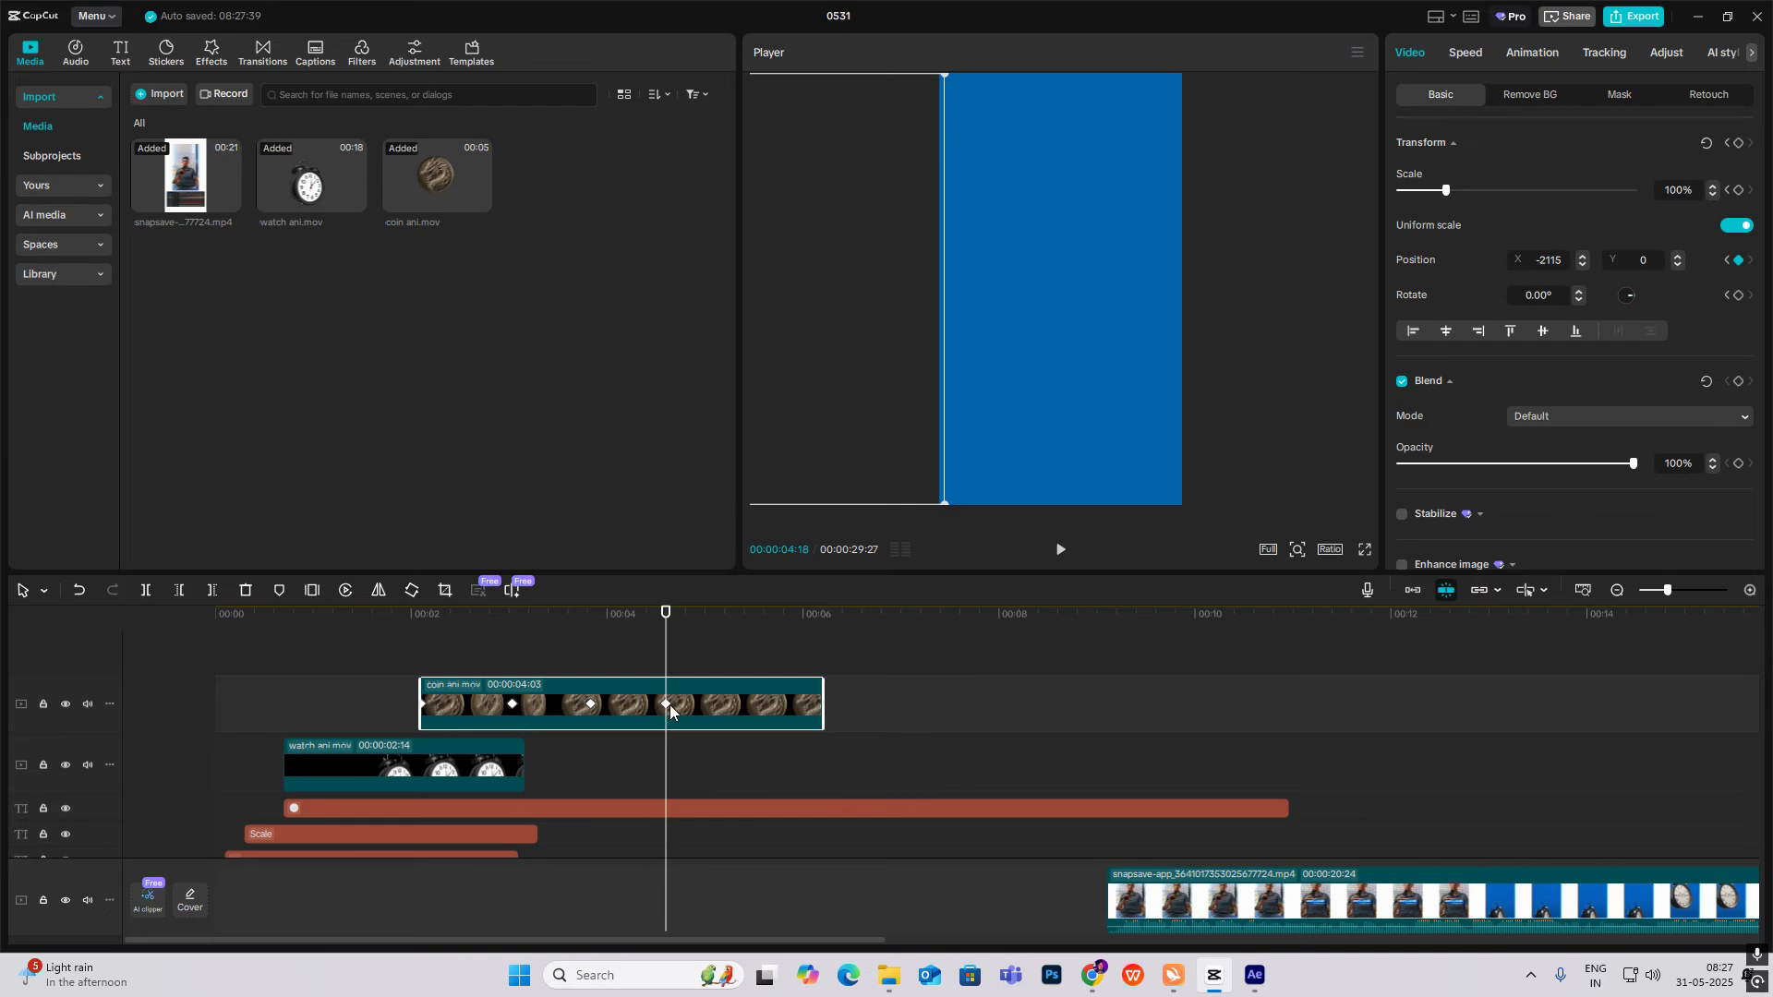
Add a default text clip on a new track above the coin clip near 00:00:05:03 and replace its text with a blue square emoji.
{"action": "left_click", "coordinate": [714, 652]}
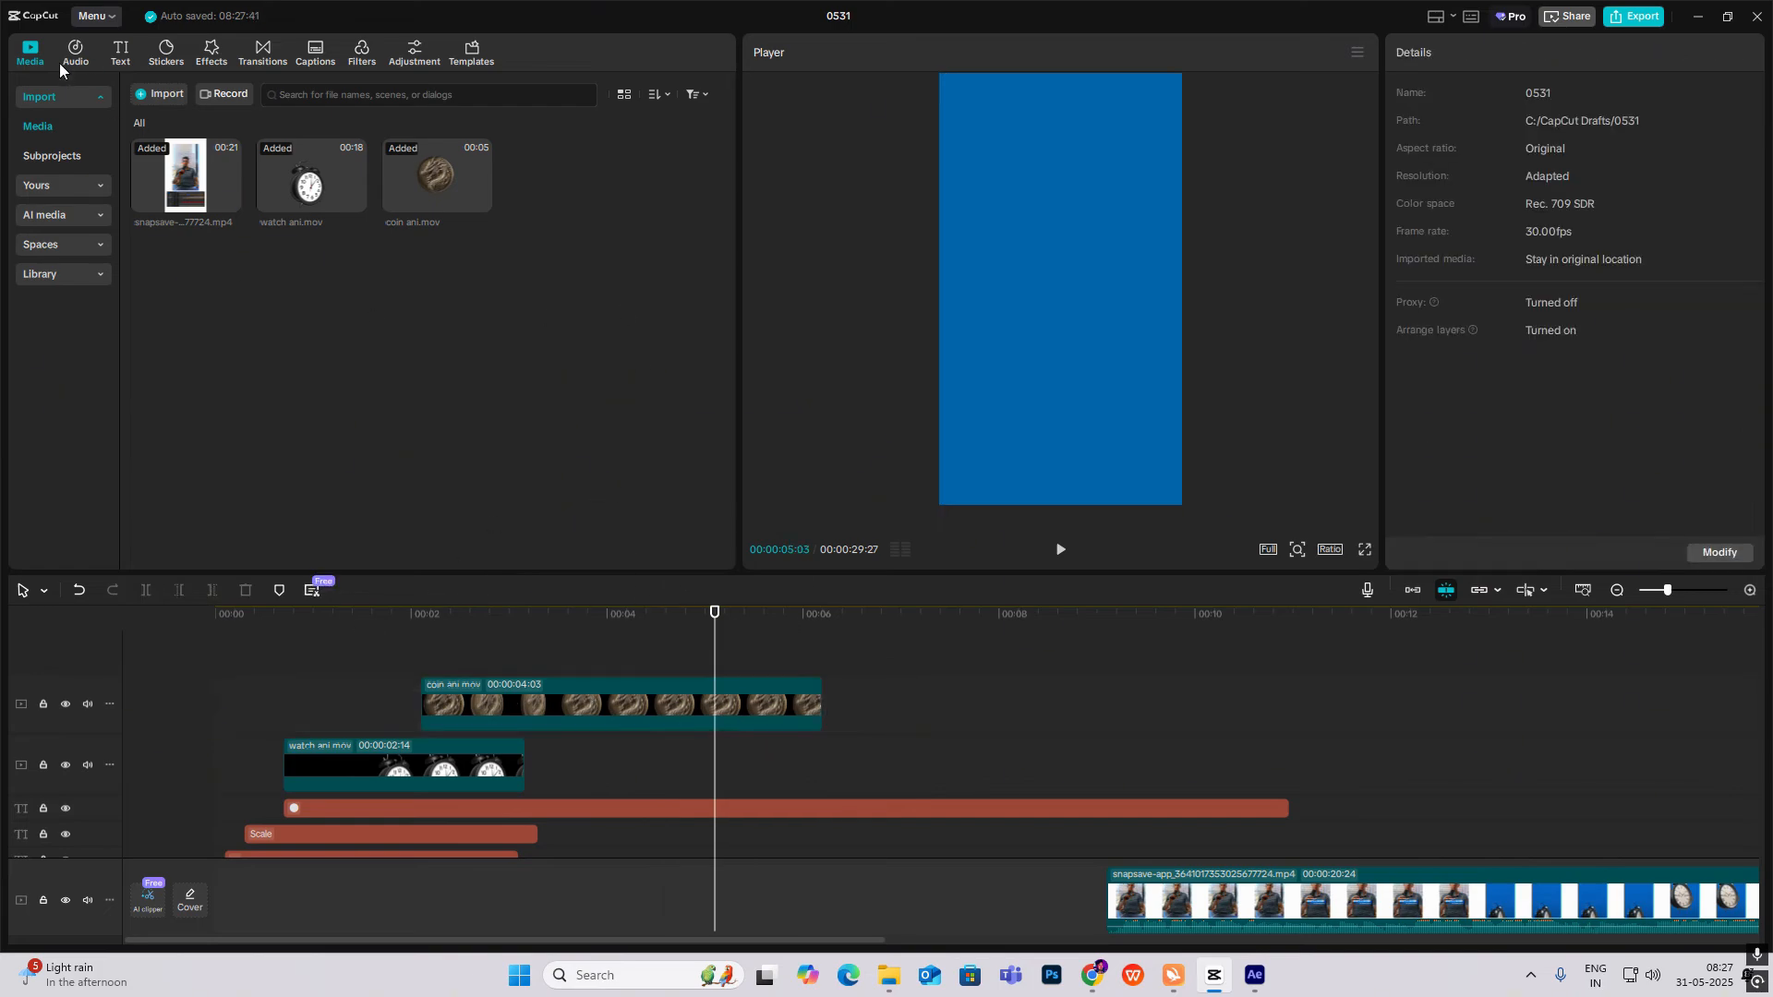
{"action": "left_click", "coordinate": [121, 57]}
{"action": "left_click_drag", "start_coordinate": [157, 142], "coordinate": [708, 685]}
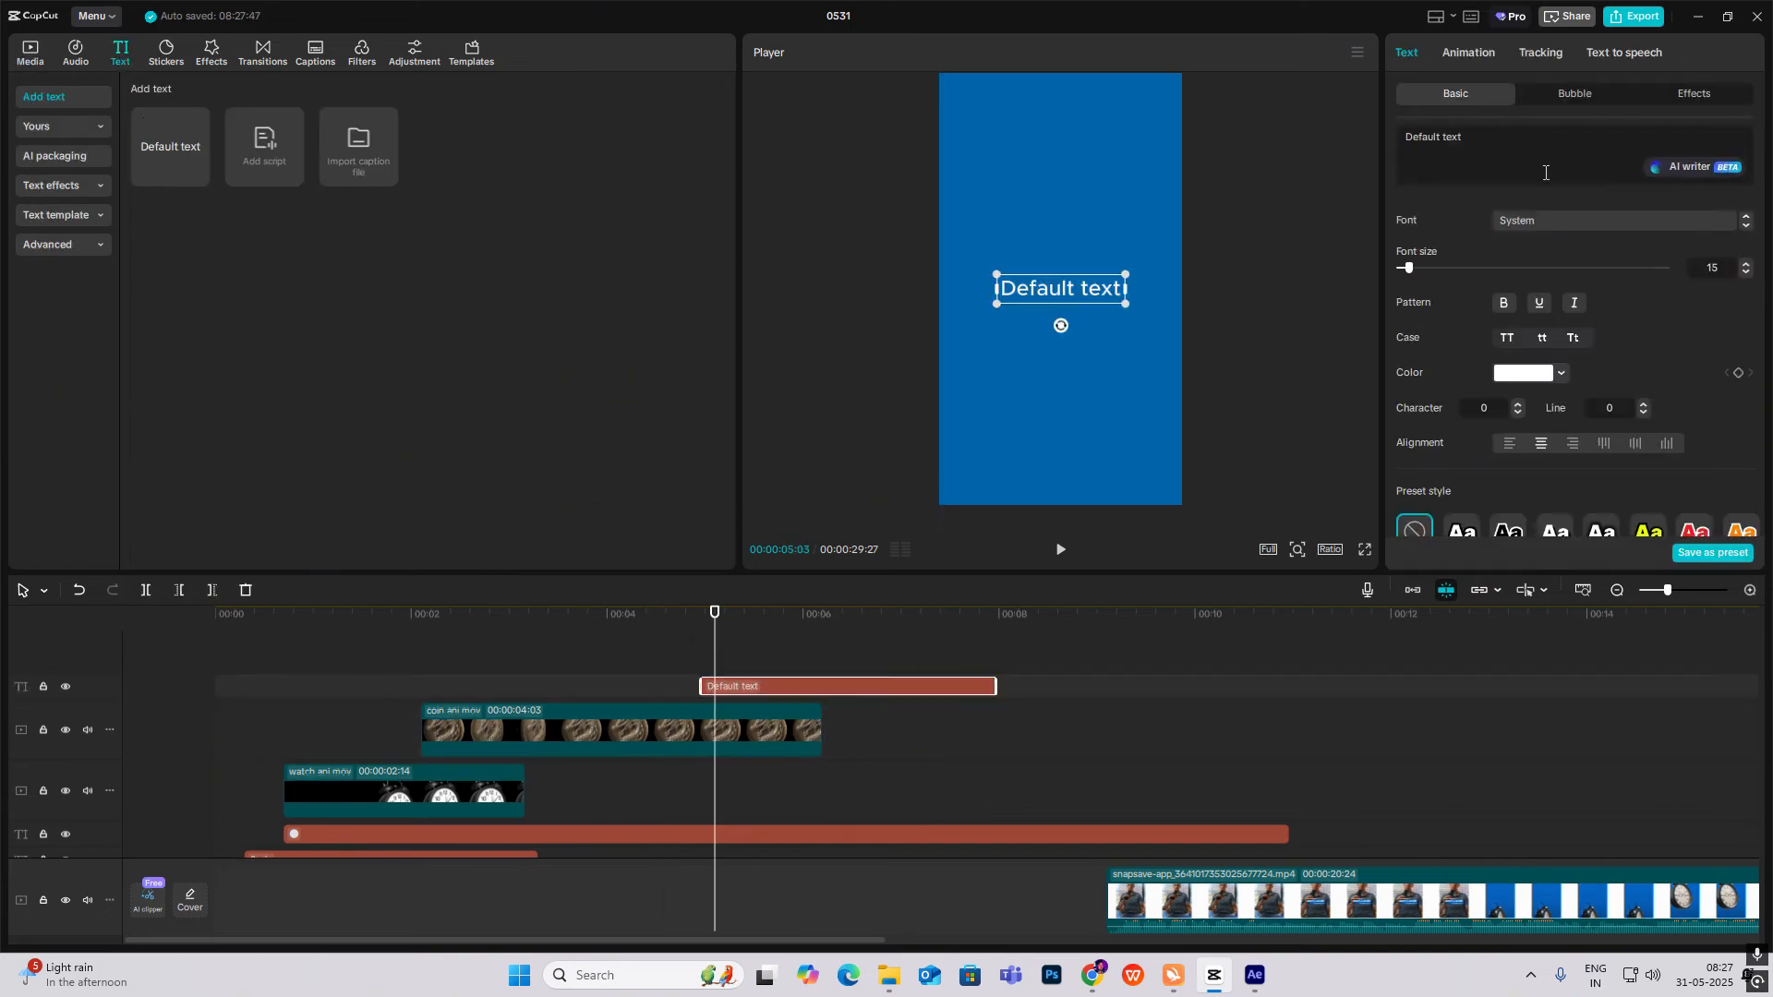
{"action": "key", "text": "super+period"}
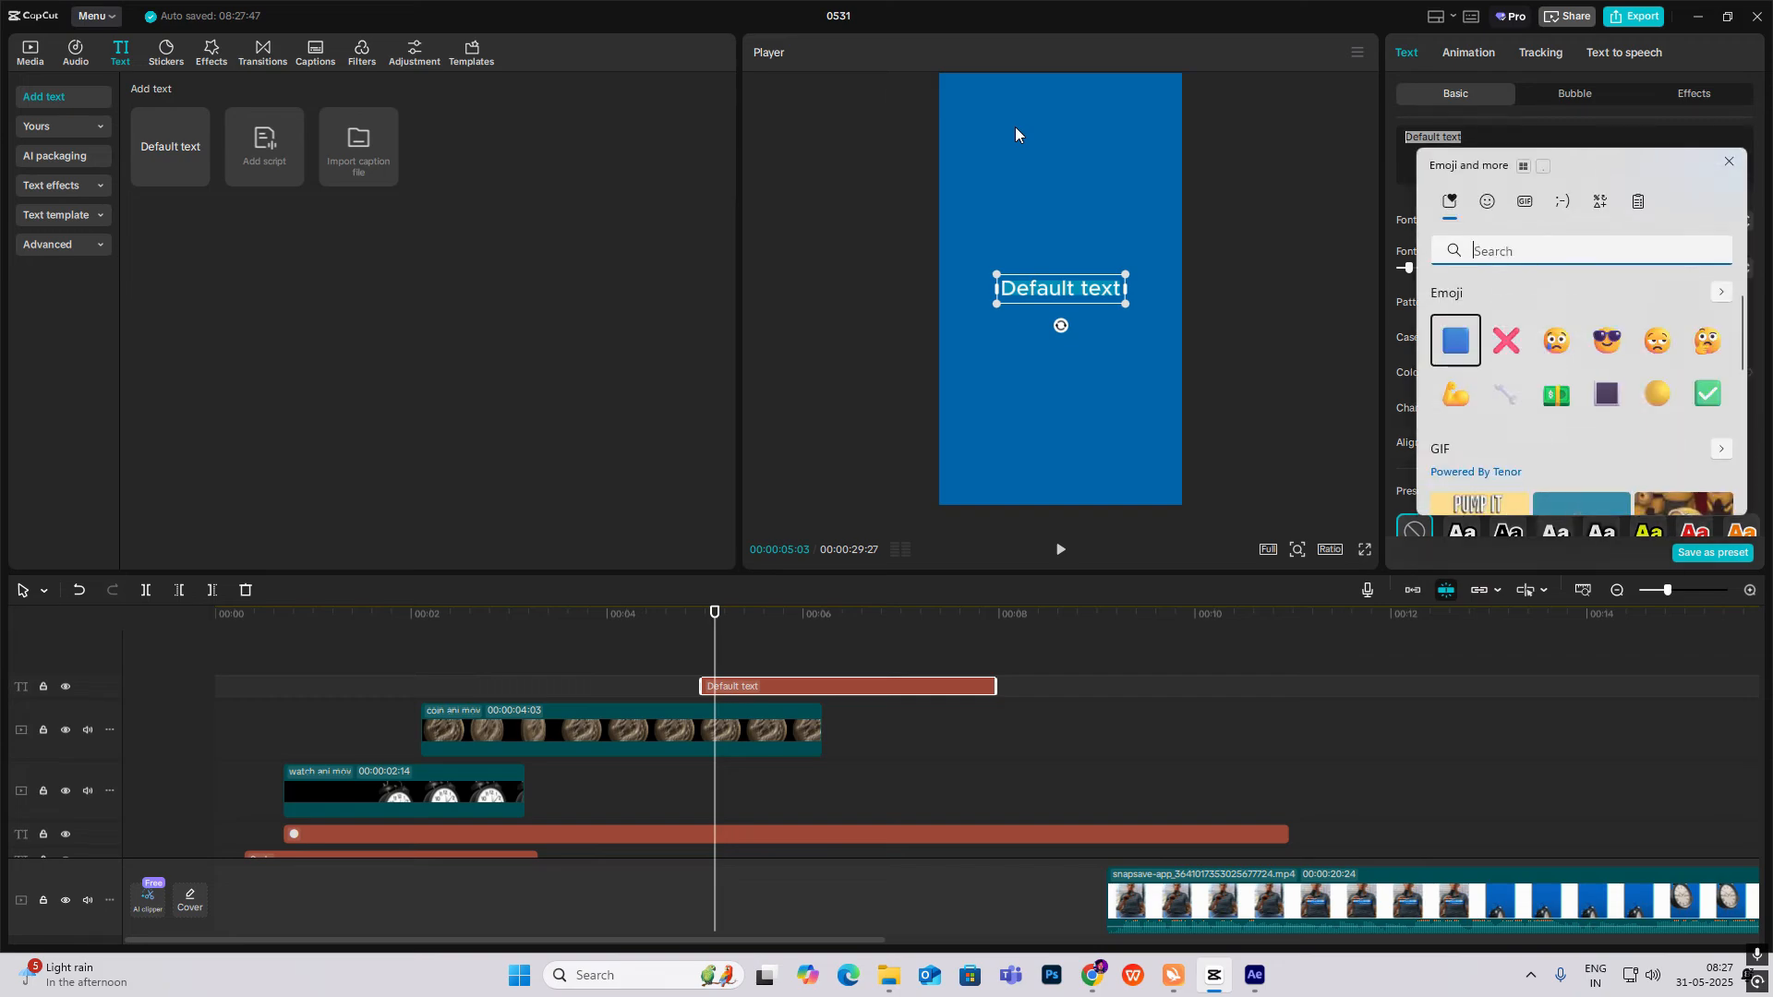
{"action": "double_click", "coordinate": [1453, 342]}
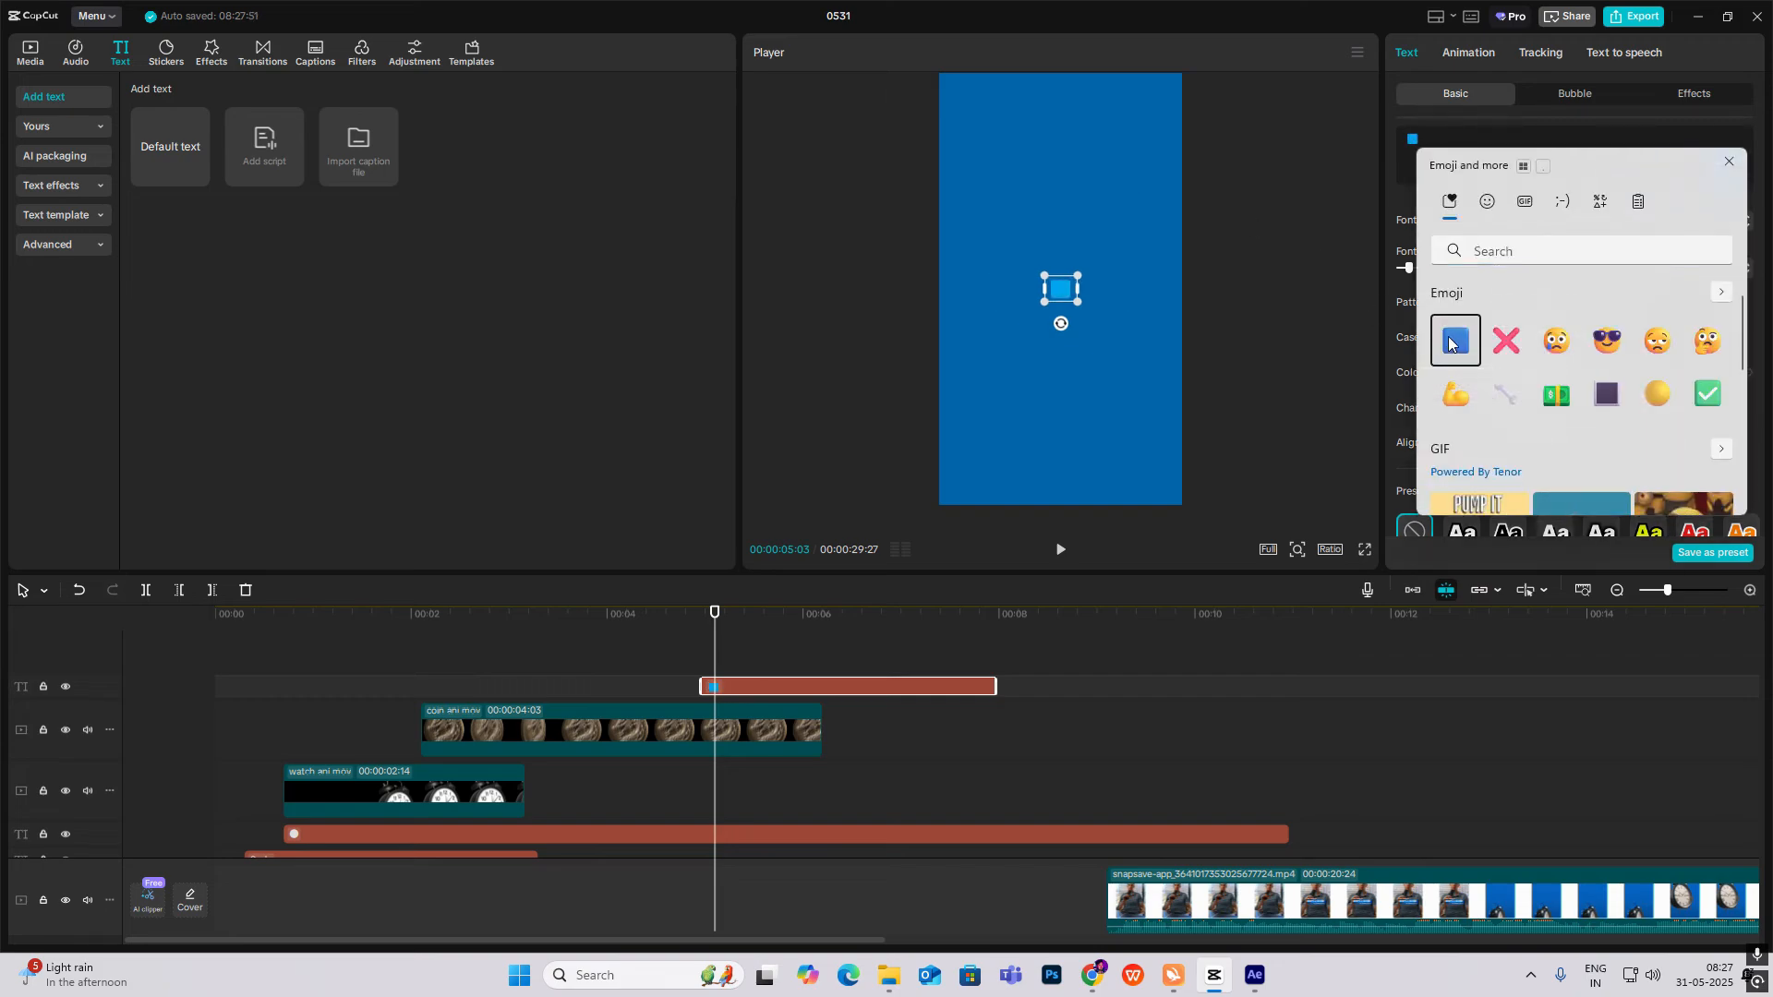
{"action": "left_click", "coordinate": [1454, 137]}
{"action": "key", "text": "BackSpace"}
Enlarge the blue square to font size 76 and scale it non-uniformly to 149% width and 184% height.
{"action": "left_click_drag", "start_coordinate": [1086, 312], "coordinate": [1136, 352]}
{"action": "scroll", "coordinate": [1472, 264], "scroll_direction": "down", "scroll_amount": 2}
{"action": "scroll", "coordinate": [1472, 264], "scroll_direction": "up", "scroll_amount": 2}
{"action": "left_click_drag", "start_coordinate": [1427, 267], "coordinate": [1468, 227]}
{"action": "scroll", "coordinate": [1430, 349], "scroll_direction": "down", "scroll_amount": 3}
{"action": "scroll", "coordinate": [1431, 349], "scroll_direction": "down", "scroll_amount": 3}
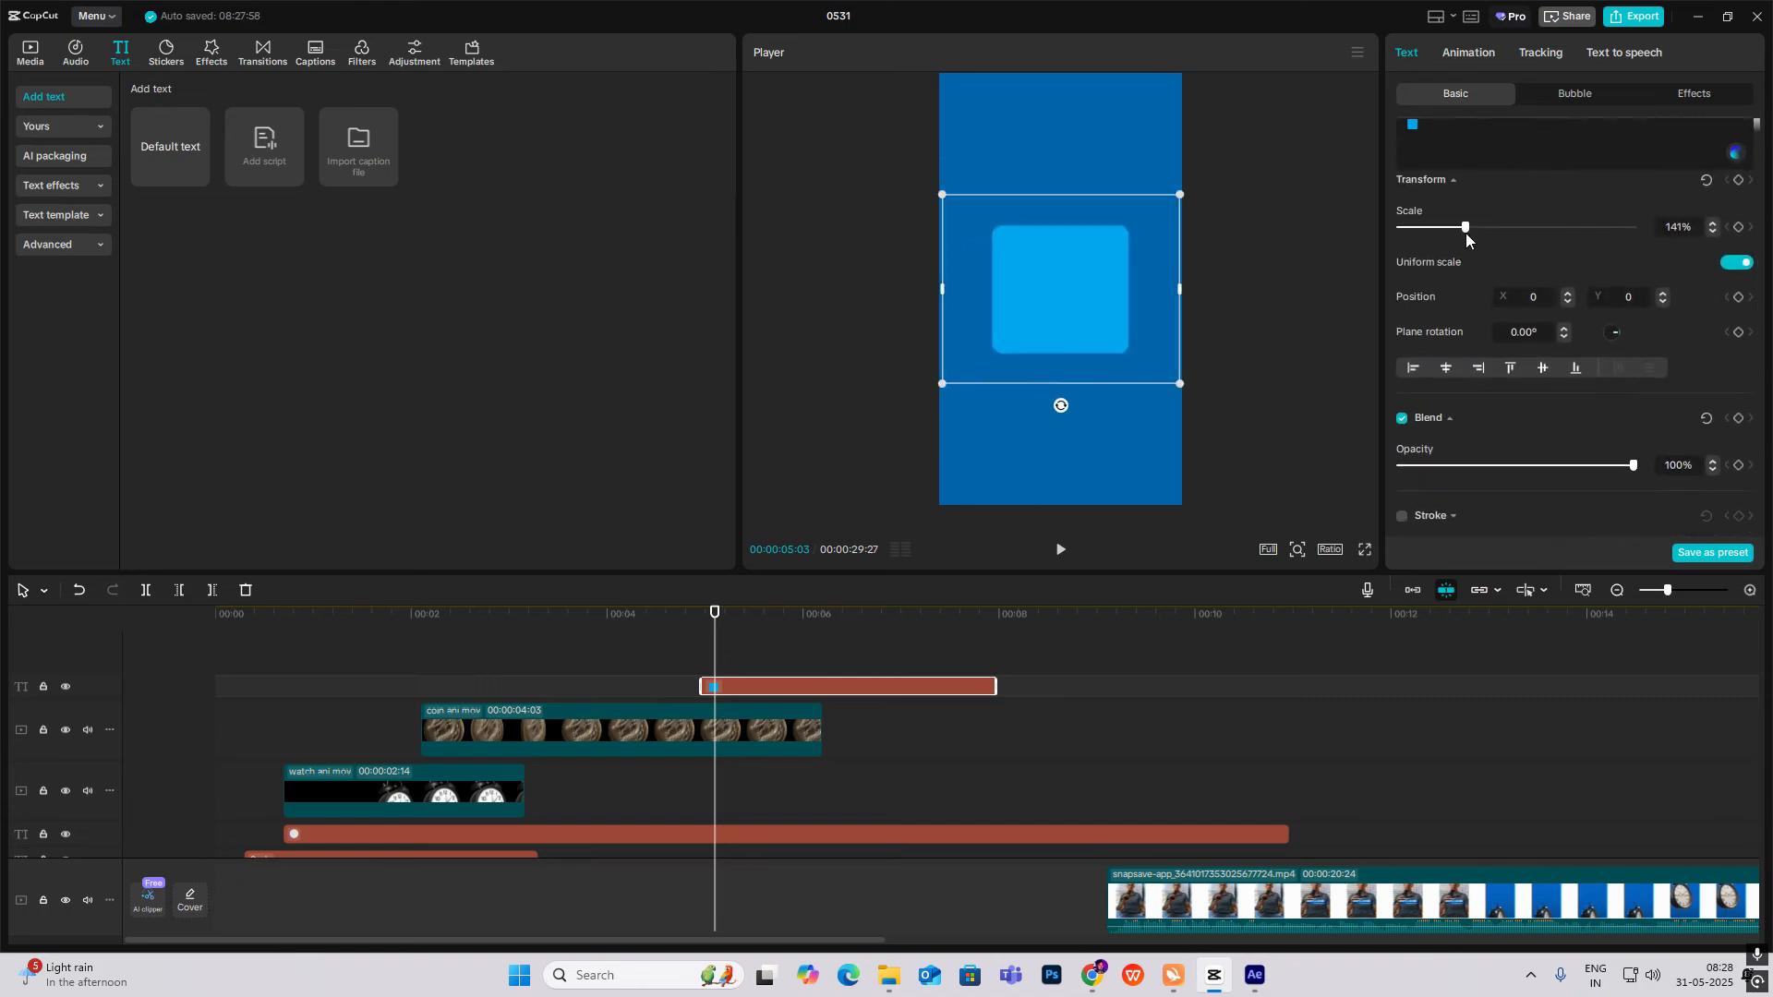
{"action": "left_click", "coordinate": [1736, 263]}
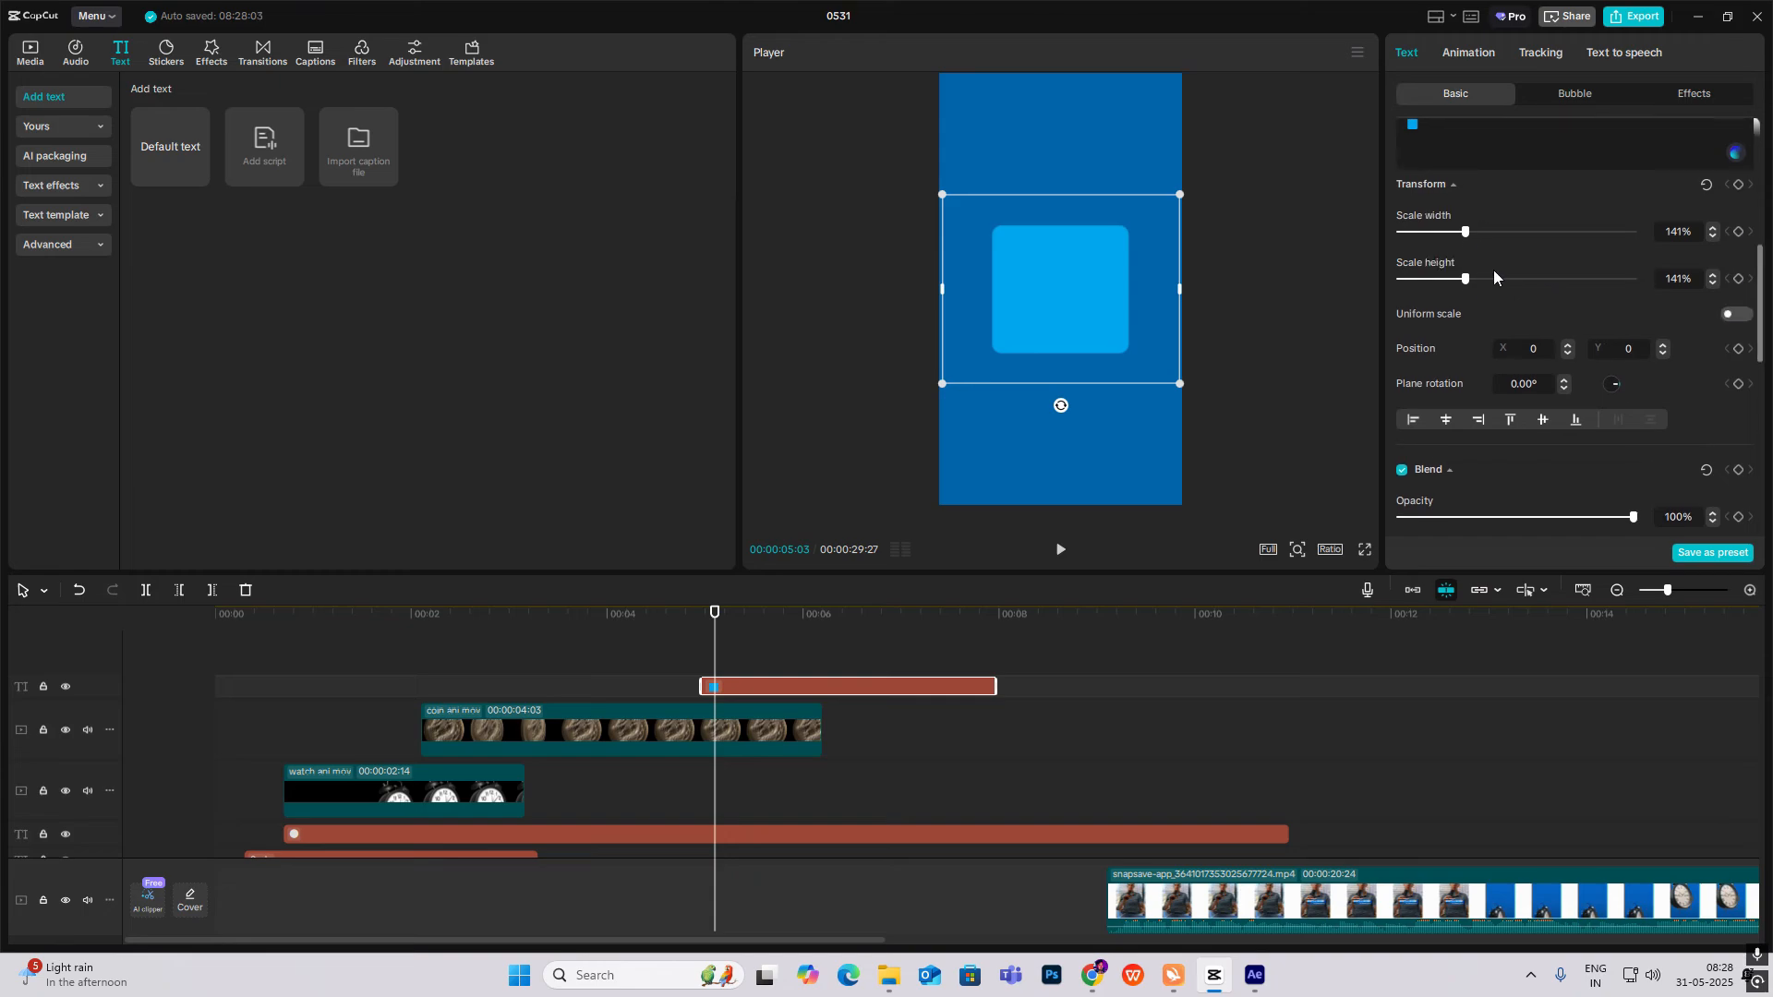
{"action": "left_click_drag", "start_coordinate": [1466, 277], "coordinate": [1476, 234]}
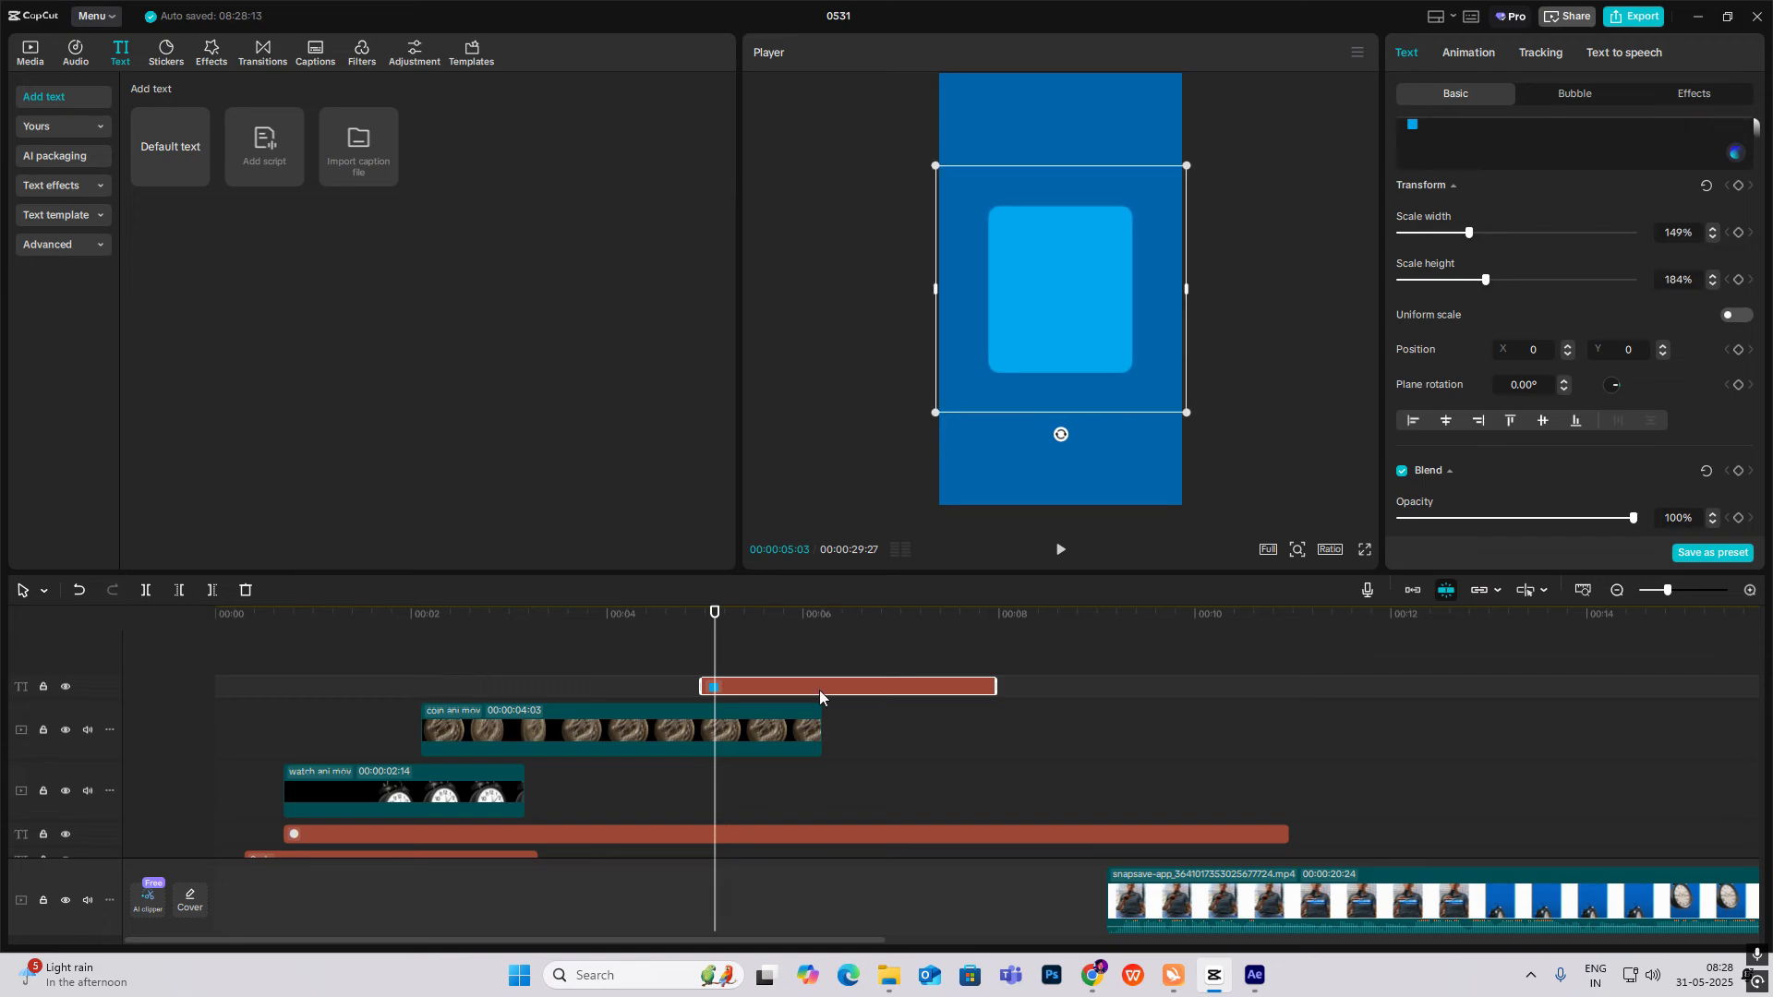
Duplicate the blue square text clip onto a new track above and turn the duplicate into a compound clip.
{"action": "left_click_drag", "start_coordinate": [818, 690], "coordinate": [817, 683], "text": "alt"}
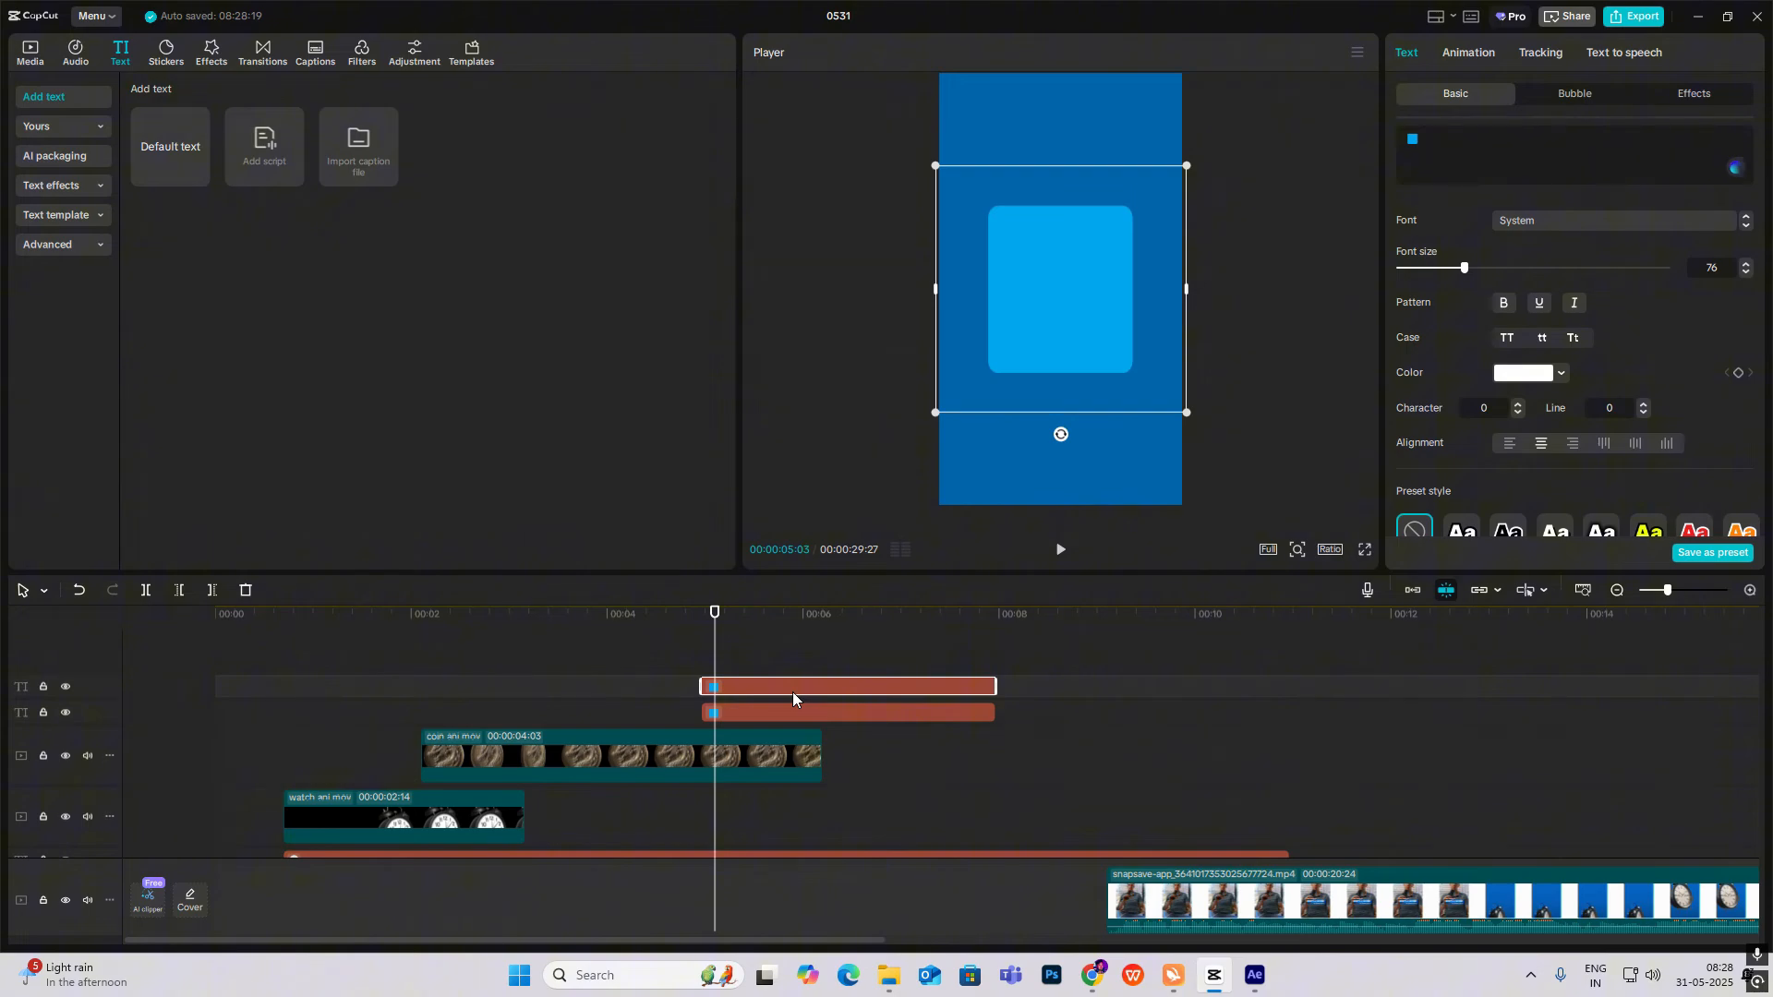
{"action": "key", "text": "alt+g"}
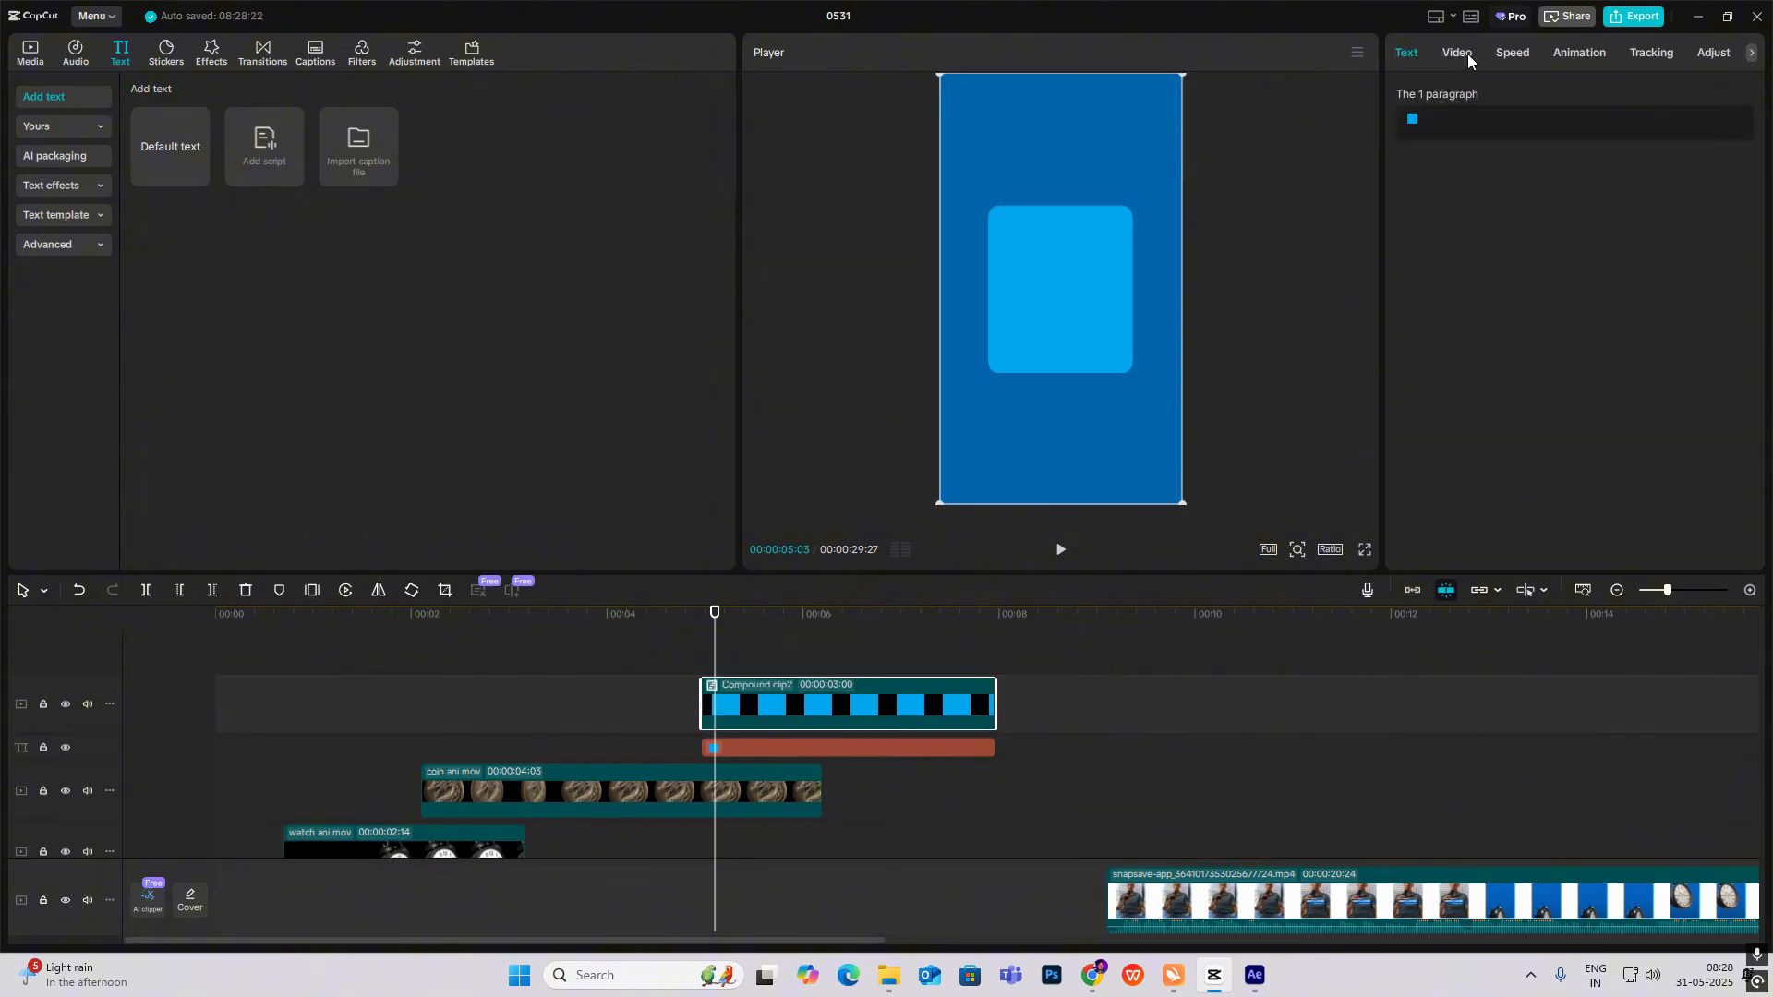
Turn the upper blue square compound clip solid black by lowering the white points of its Luma, Red, Green and Blue curves to zero.
{"action": "left_click", "coordinate": [1464, 55]}
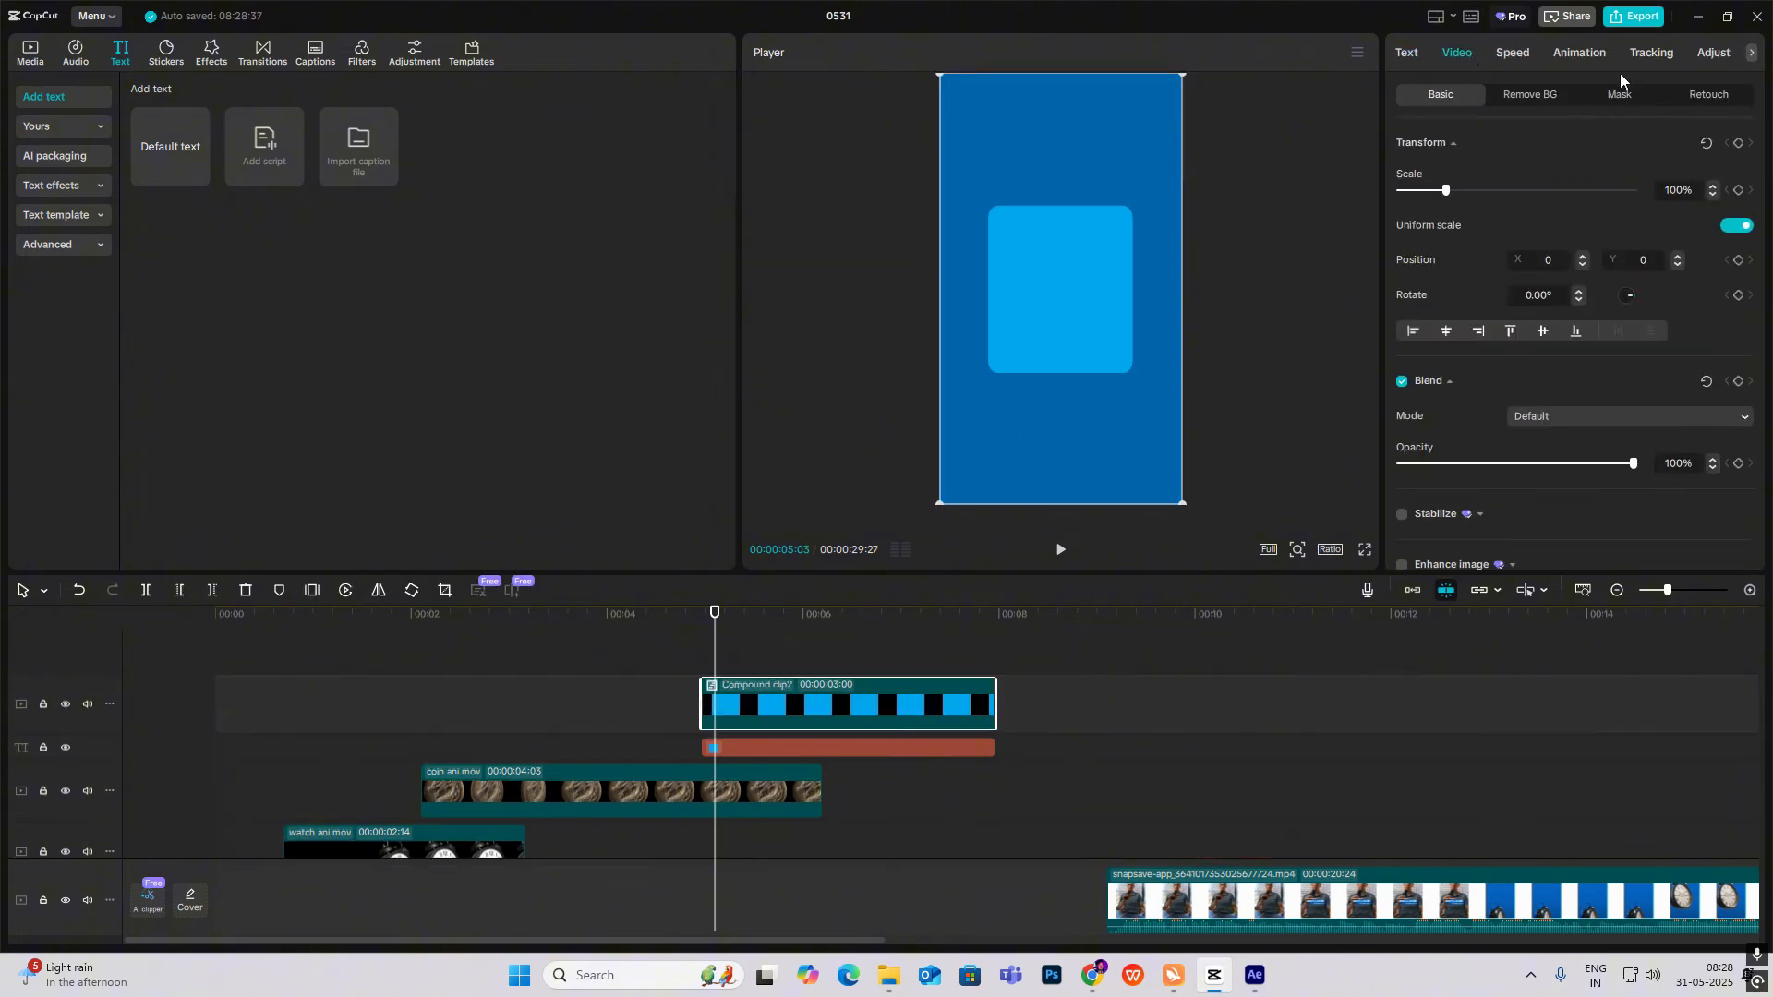
{"action": "left_click", "coordinate": [1696, 56]}
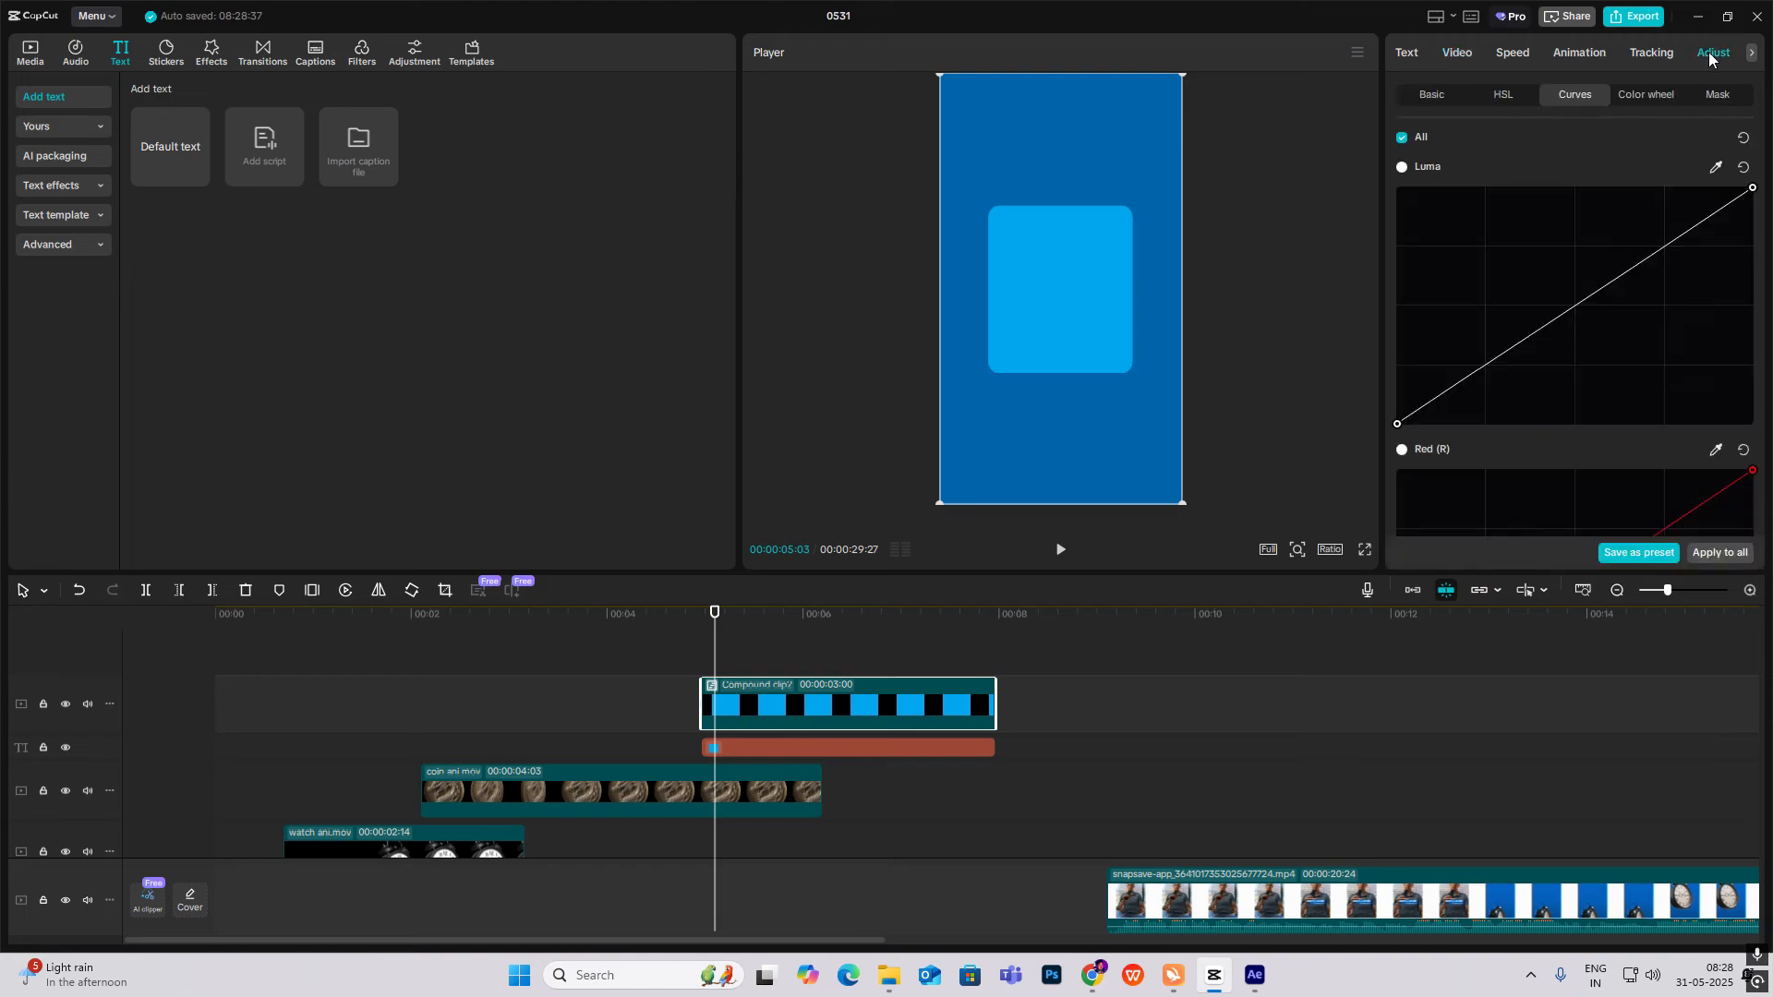
{"action": "left_click_drag", "start_coordinate": [1752, 188], "coordinate": [1399, 424]}
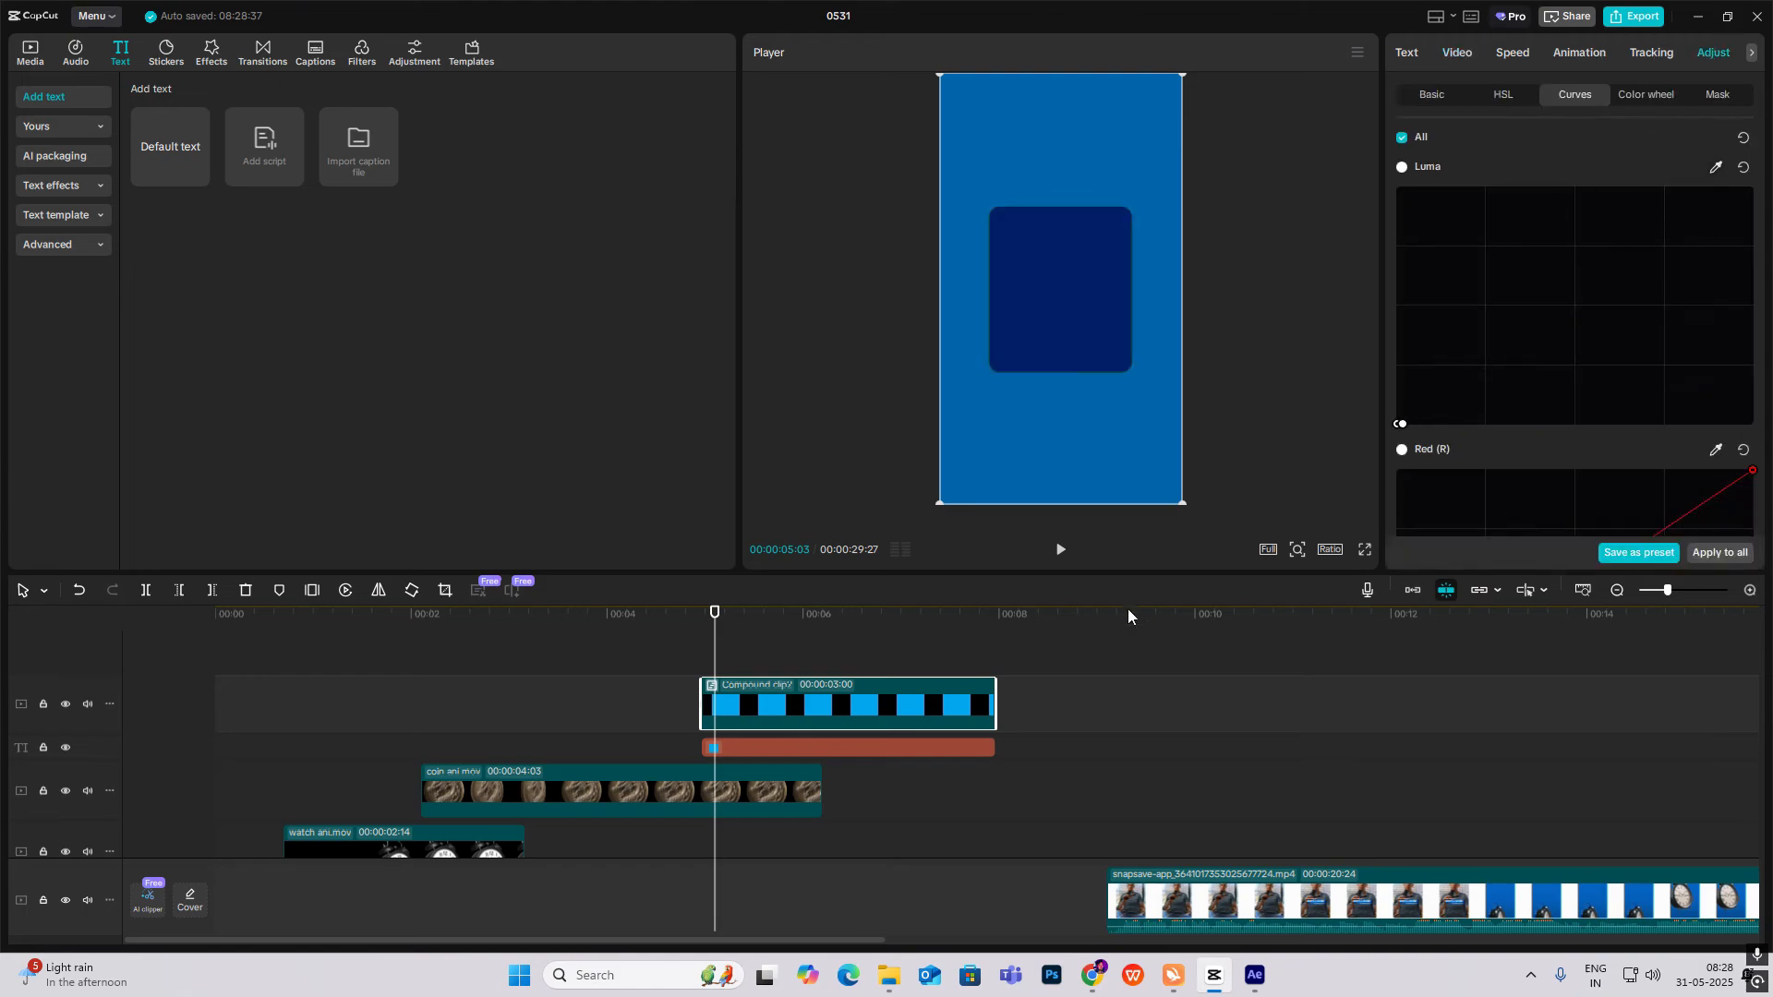
{"action": "left_click_drag", "start_coordinate": [1072, 285], "coordinate": [1085, 292]}
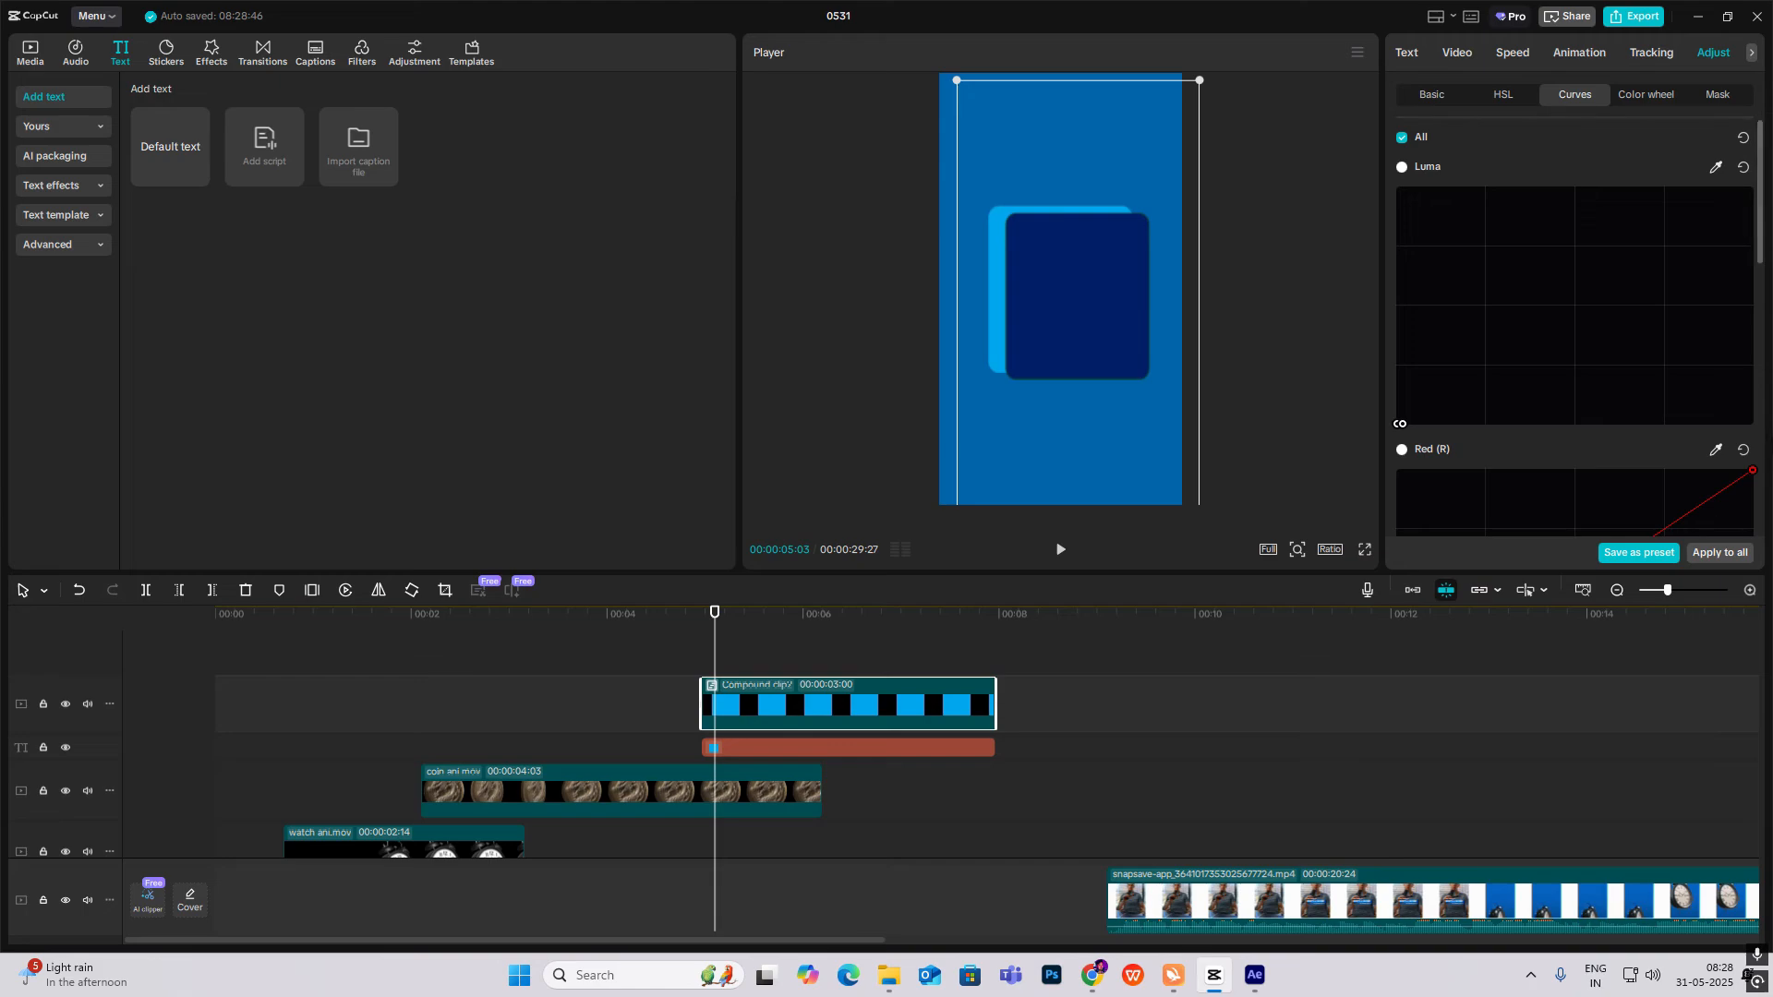
{"action": "scroll", "coordinate": [1755, 448], "scroll_direction": "down", "scroll_amount": 1}
{"action": "left_click_drag", "start_coordinate": [1752, 406], "coordinate": [1399, 635]}
{"action": "scroll", "coordinate": [1669, 408], "scroll_direction": "down", "scroll_amount": 6}
{"action": "scroll", "coordinate": [1674, 349], "scroll_direction": "up", "scroll_amount": 1}
{"action": "left_click_drag", "start_coordinate": [1752, 303], "coordinate": [1400, 536]}
{"action": "scroll", "coordinate": [1752, 329], "scroll_direction": "down", "scroll_amount": 4}
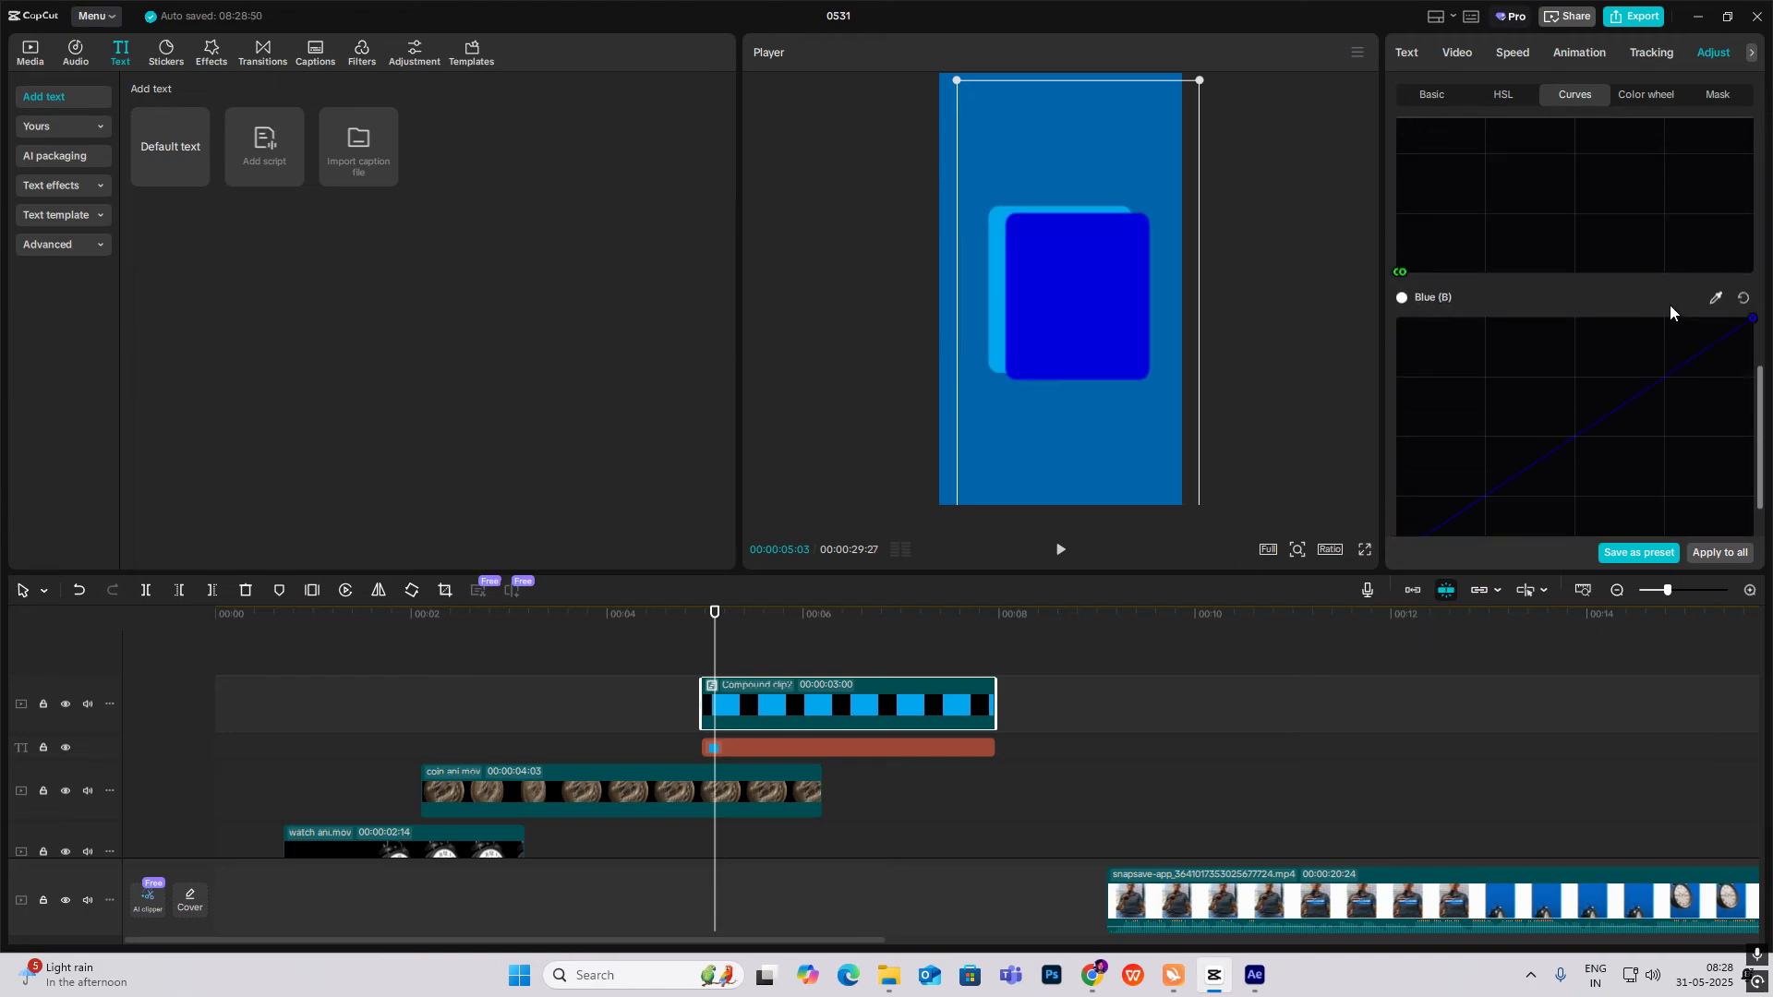
{"action": "left_click_drag", "start_coordinate": [1752, 330], "coordinate": [1399, 560]}
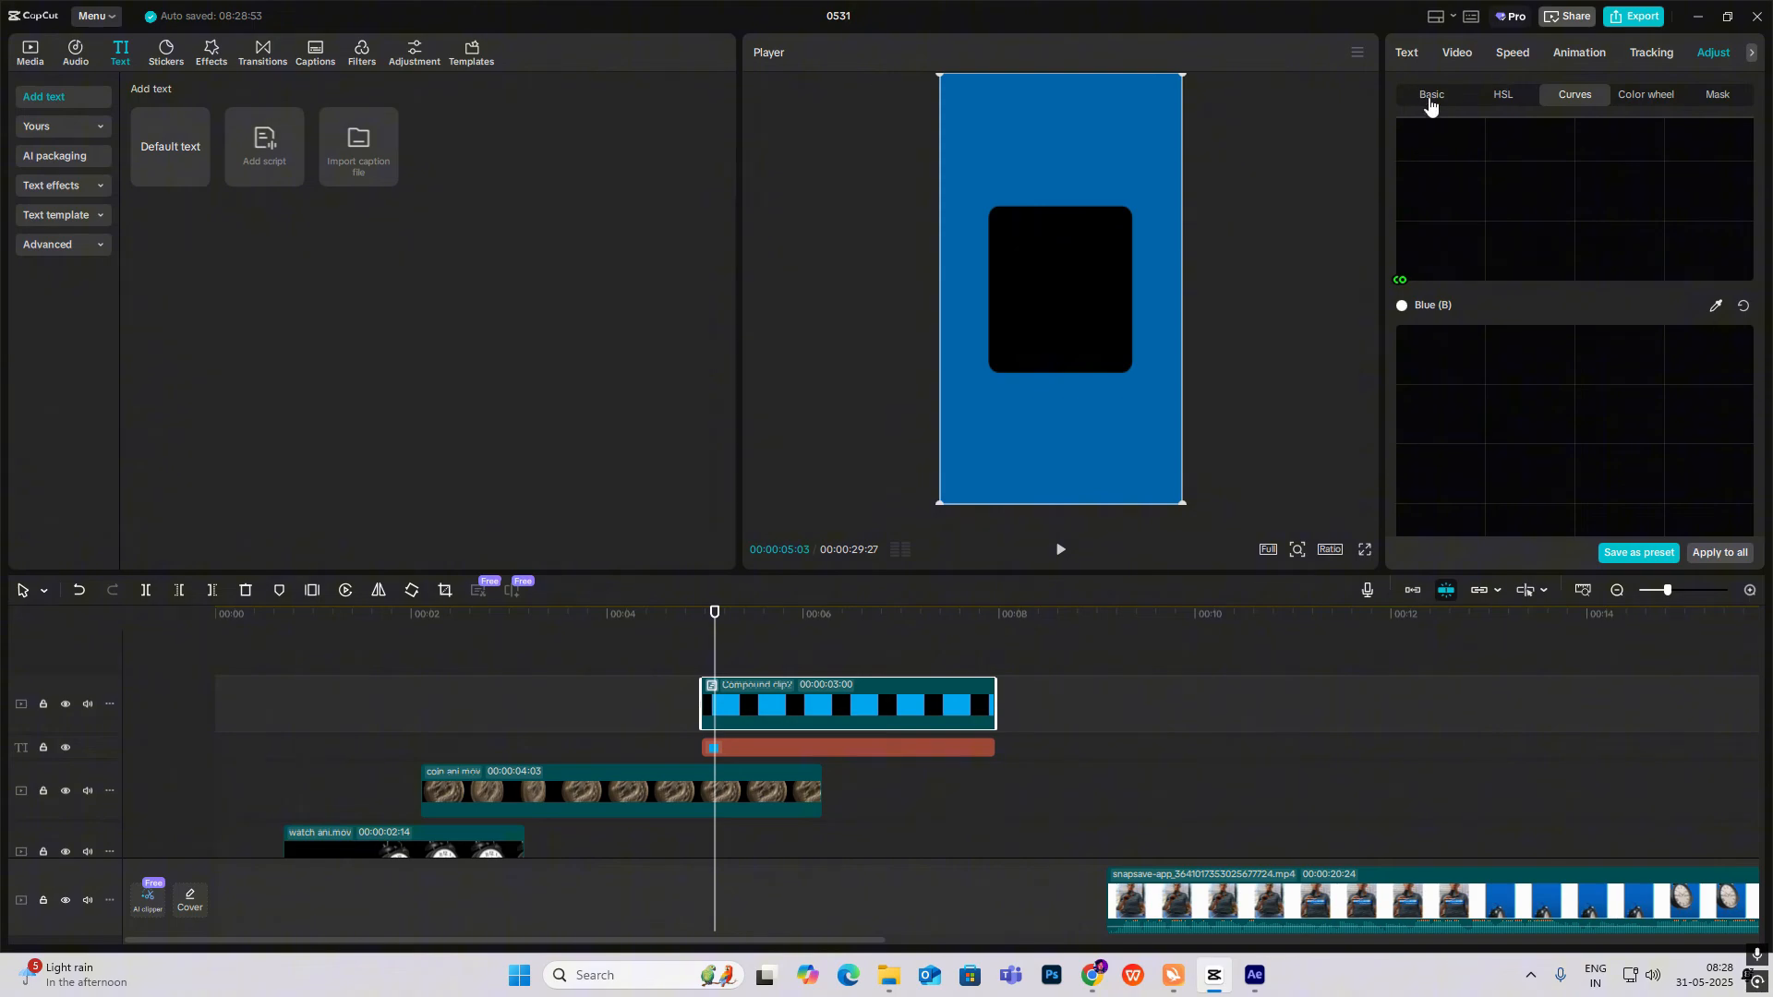
Add a Split mask to the black square clip at Y 266 with feather 100, so the black fades downward into the blue.
{"action": "left_click", "coordinate": [1430, 104]}
{"action": "left_click", "coordinate": [1458, 53]}
{"action": "left_click", "coordinate": [1619, 97]}
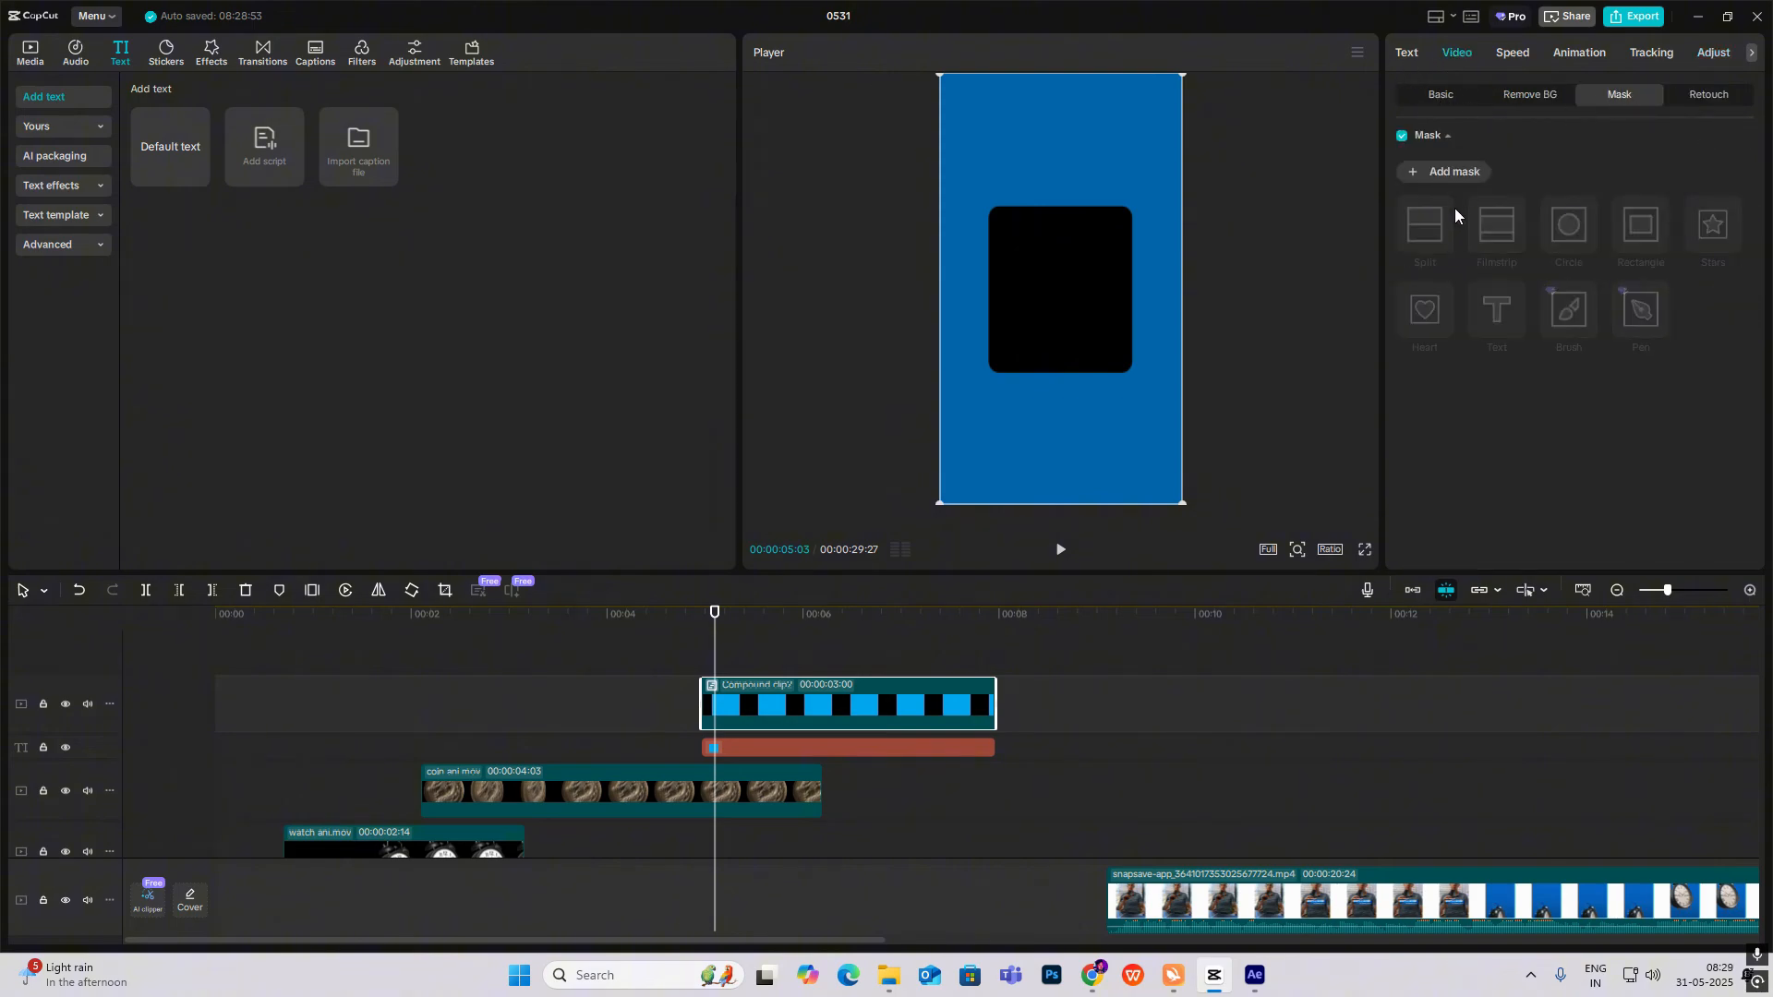
{"action": "left_click", "coordinate": [1454, 173]}
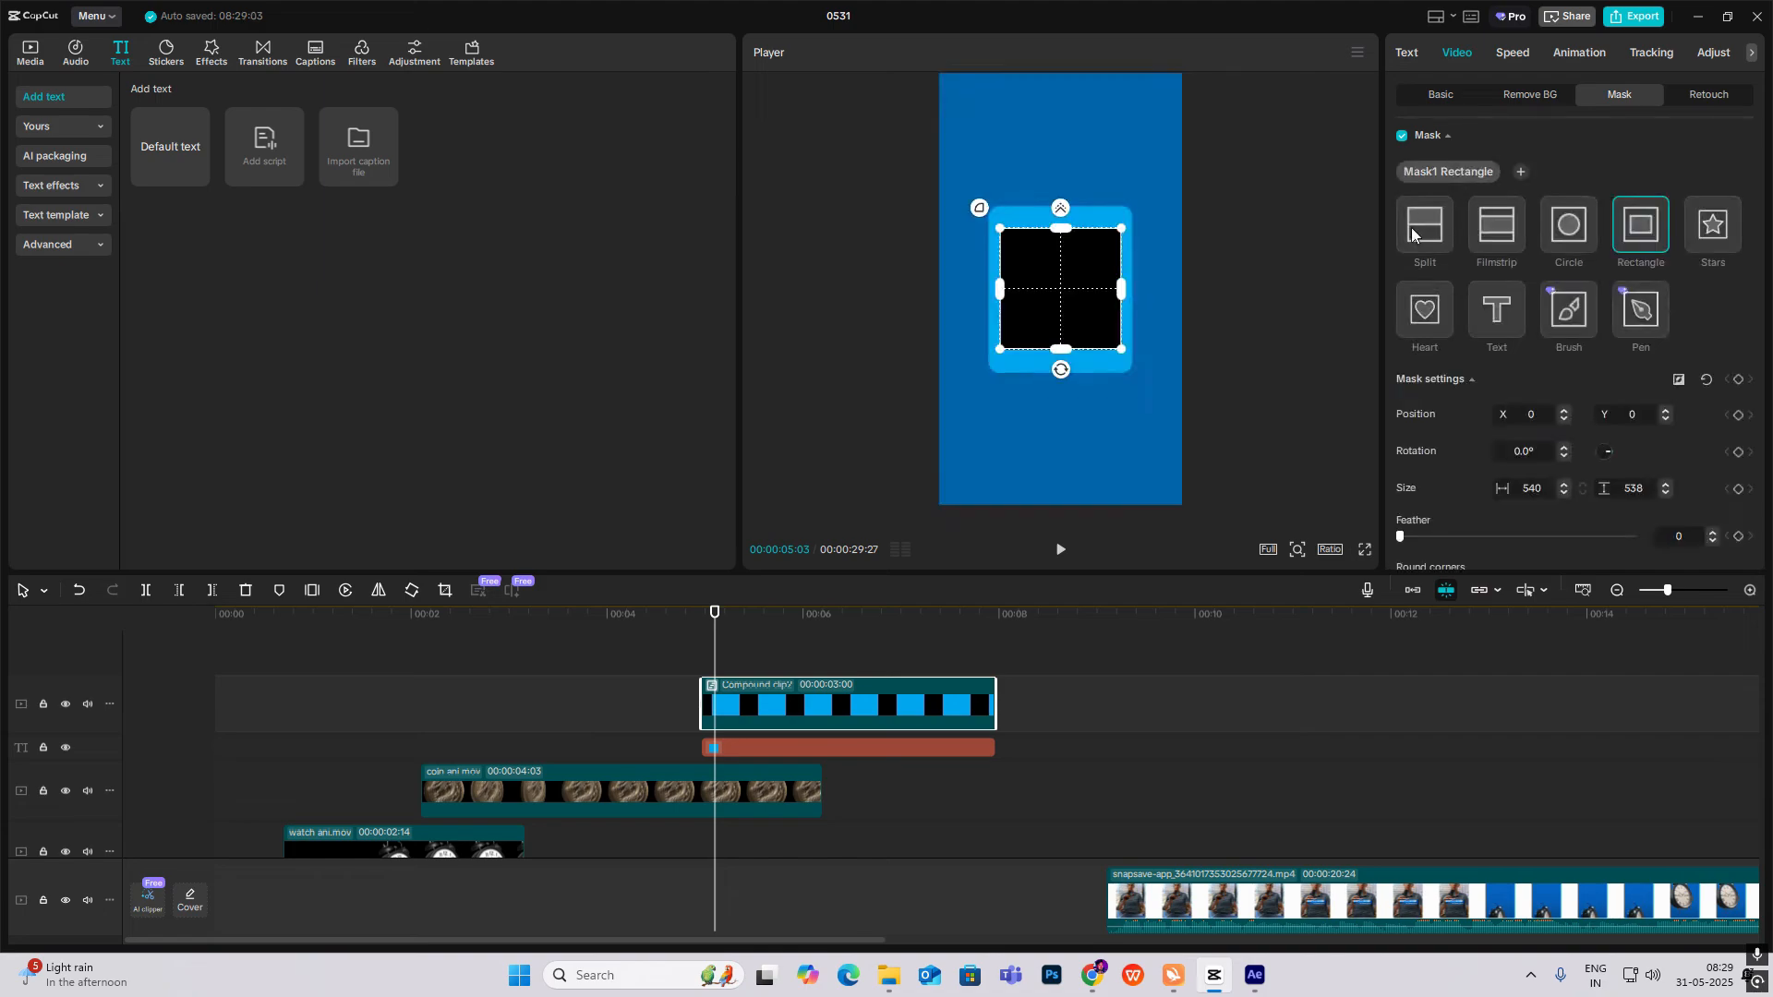
{"action": "left_click", "coordinate": [1430, 220]}
{"action": "left_click_drag", "start_coordinate": [1059, 219], "coordinate": [1058, 120]}
{"action": "left_click_drag", "start_coordinate": [1062, 301], "coordinate": [1085, 250]}
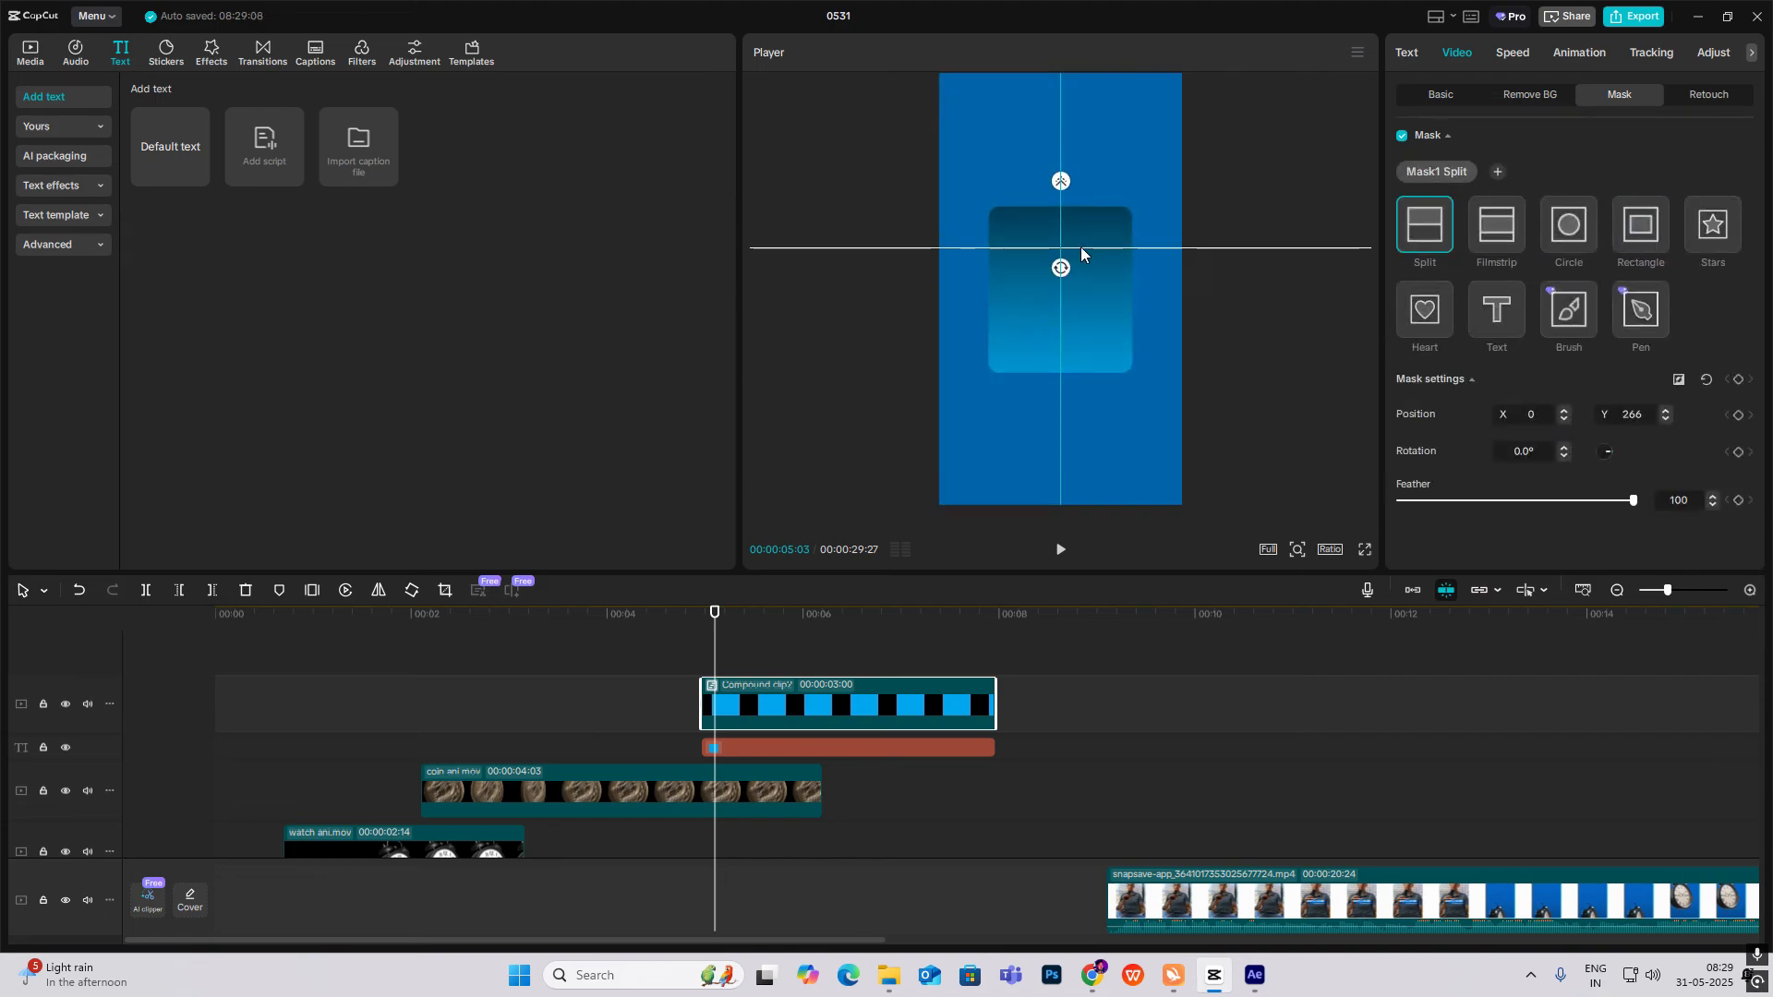
{"action": "left_click", "coordinate": [1439, 98]}
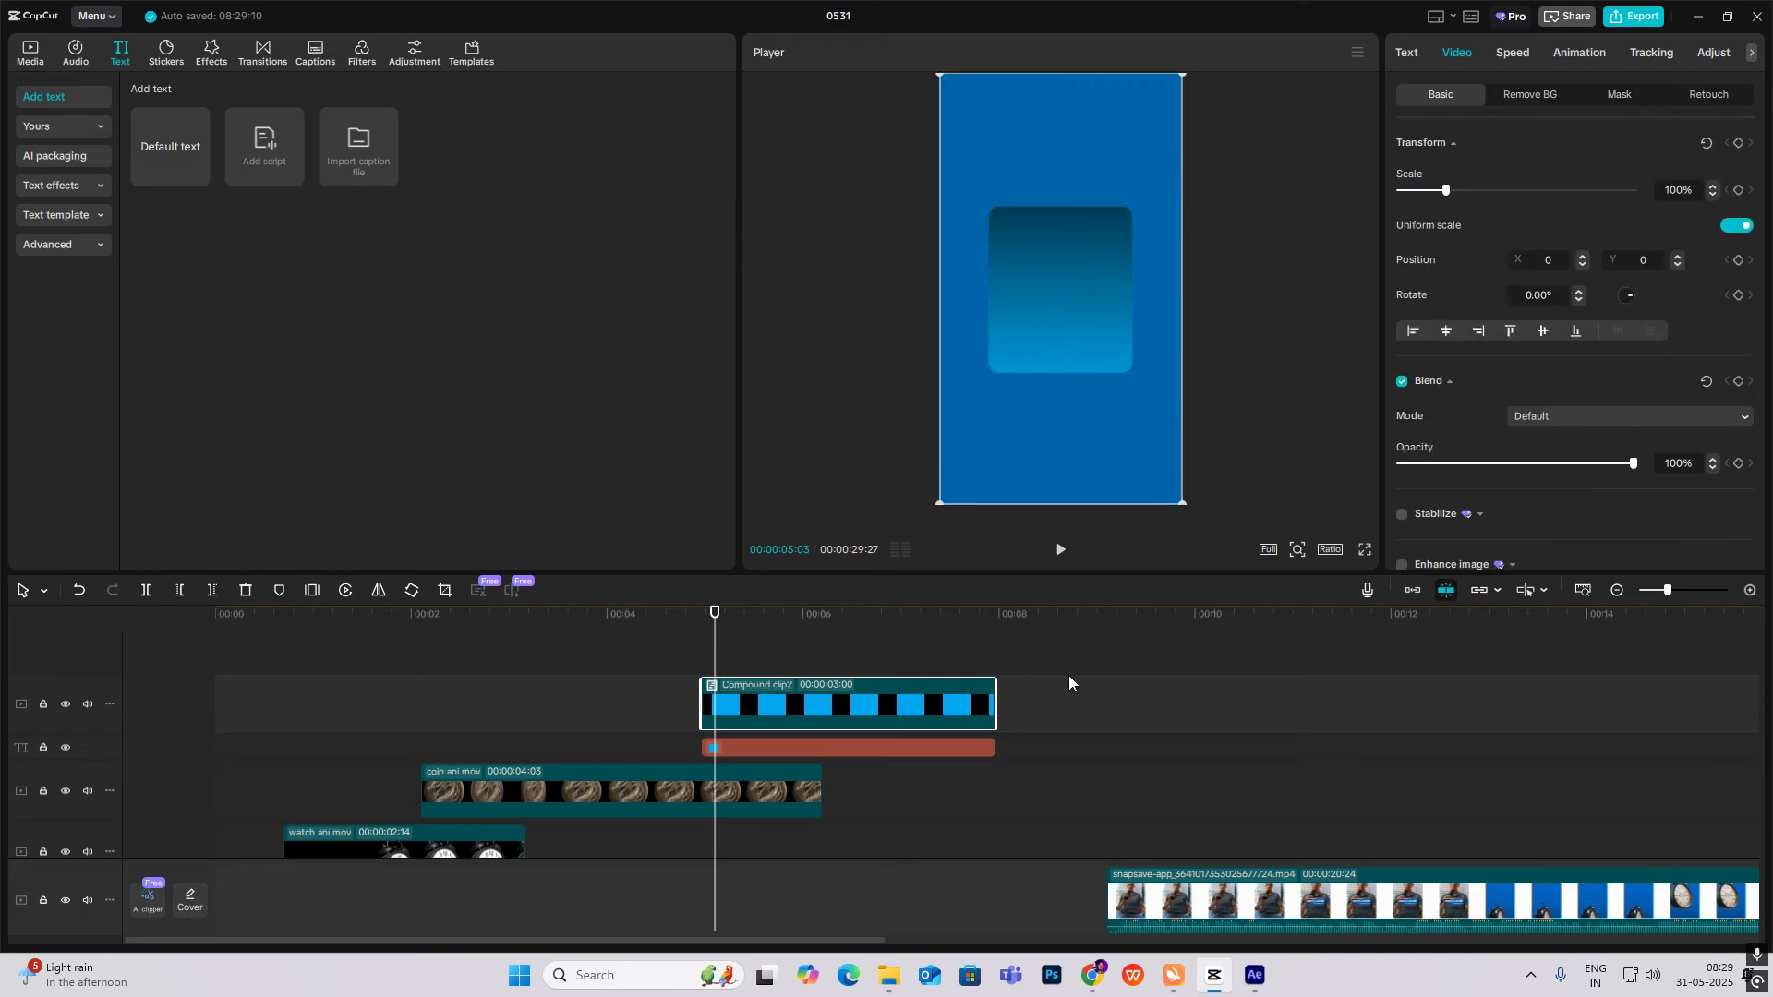
Add a default text clip on a new track above the square clips, replace its text with 1 and set its font size to 108.
{"action": "left_click_drag", "start_coordinate": [170, 146], "coordinate": [739, 688]}
{"action": "left_click", "coordinate": [1522, 142]}
{"action": "key", "text": "ctrl+a"}
{"action": "type", "text": "1"}
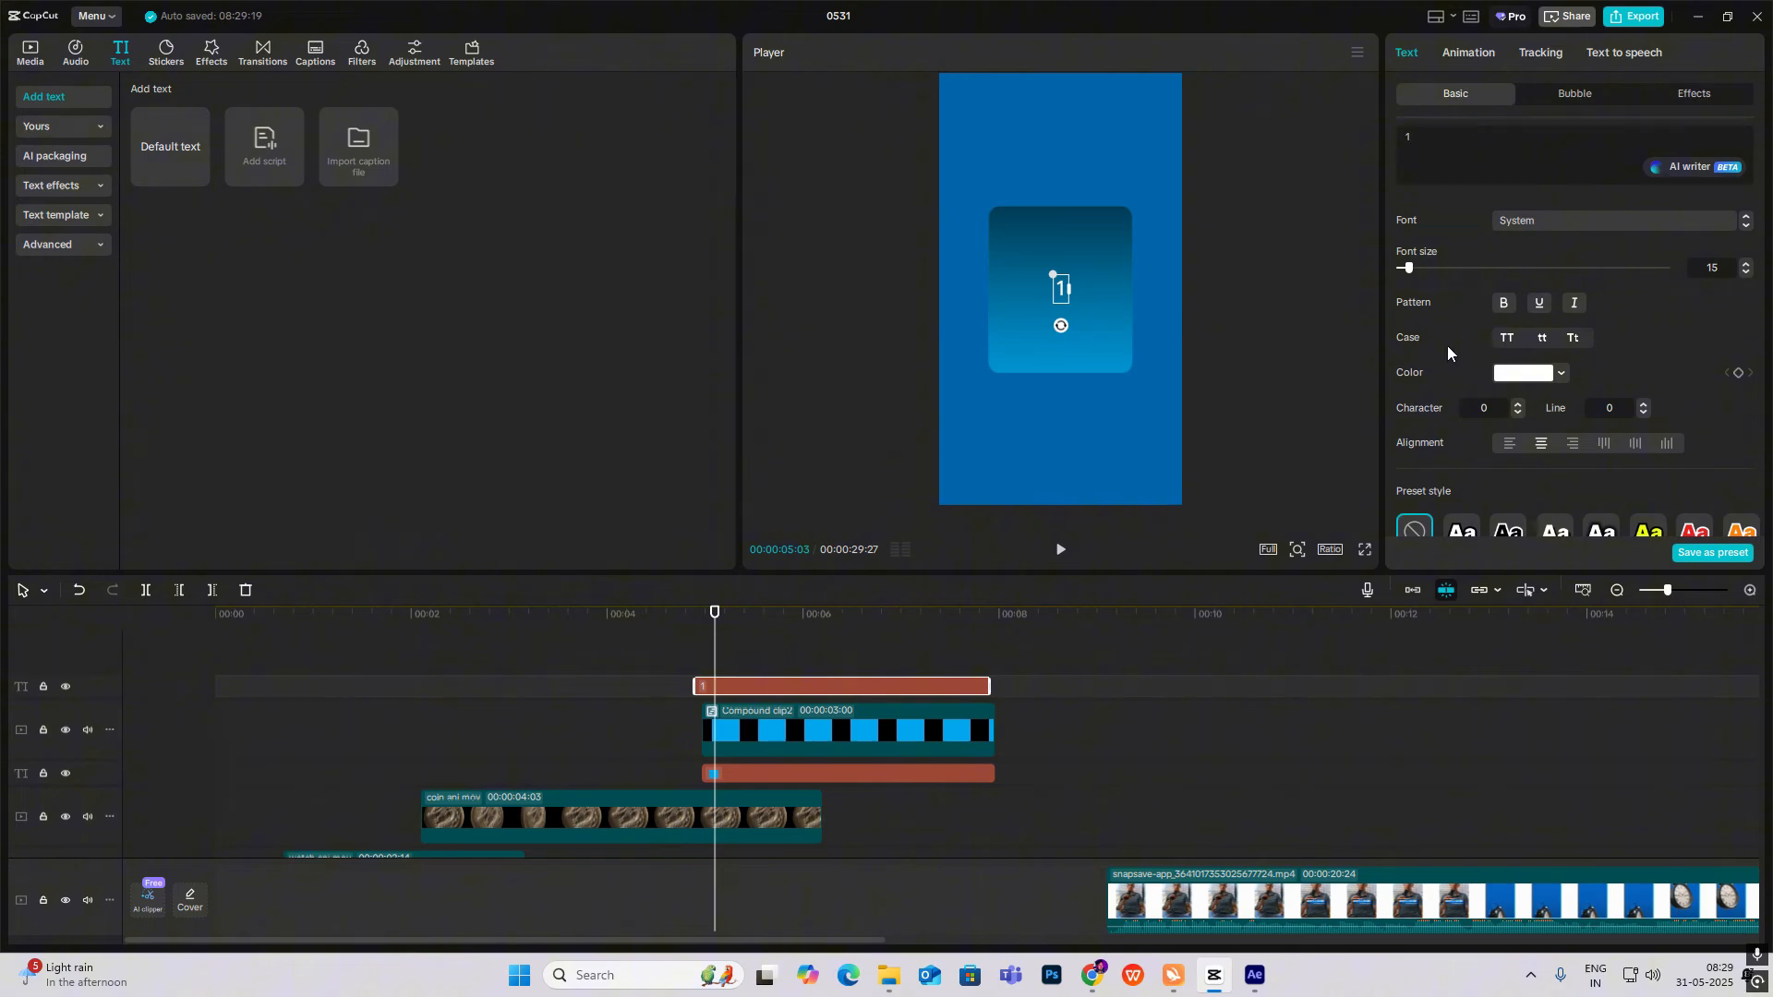
{"action": "left_click_drag", "start_coordinate": [1409, 269], "coordinate": [1494, 269]}
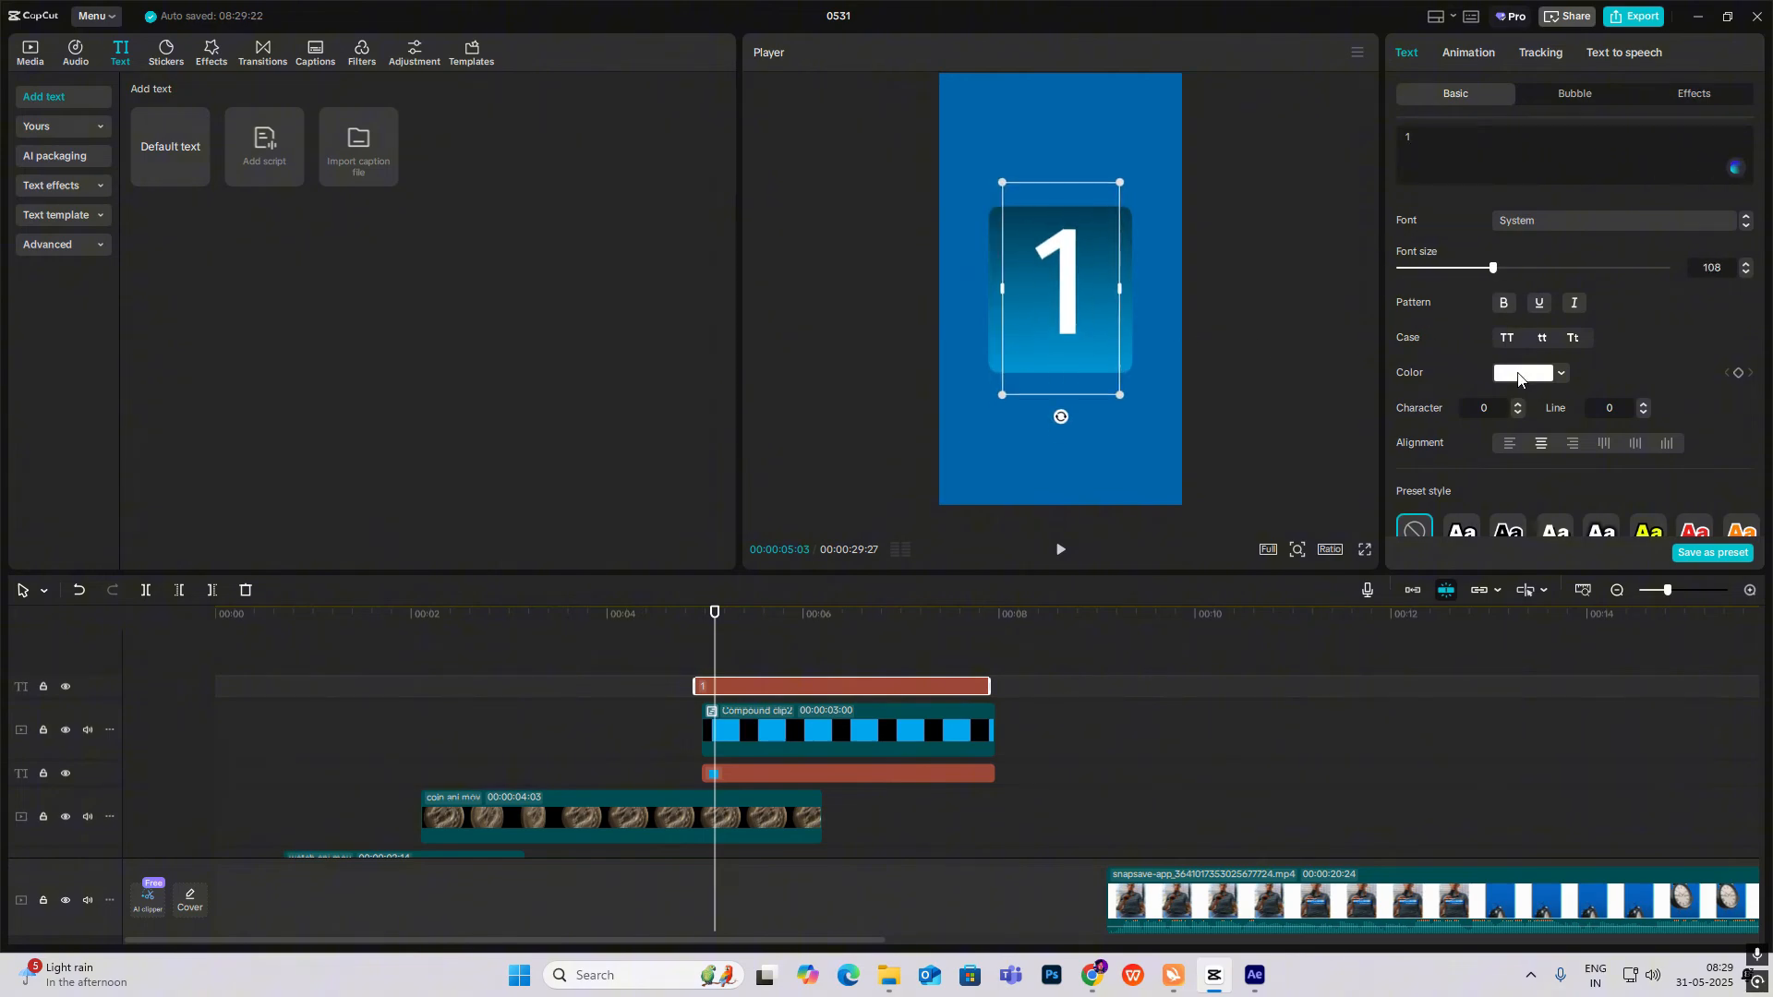
Set the text color of the number 1 to black (000000).
{"action": "left_click", "coordinate": [1520, 379]}
{"action": "left_click_drag", "start_coordinate": [1489, 447], "coordinate": [1034, 823]}
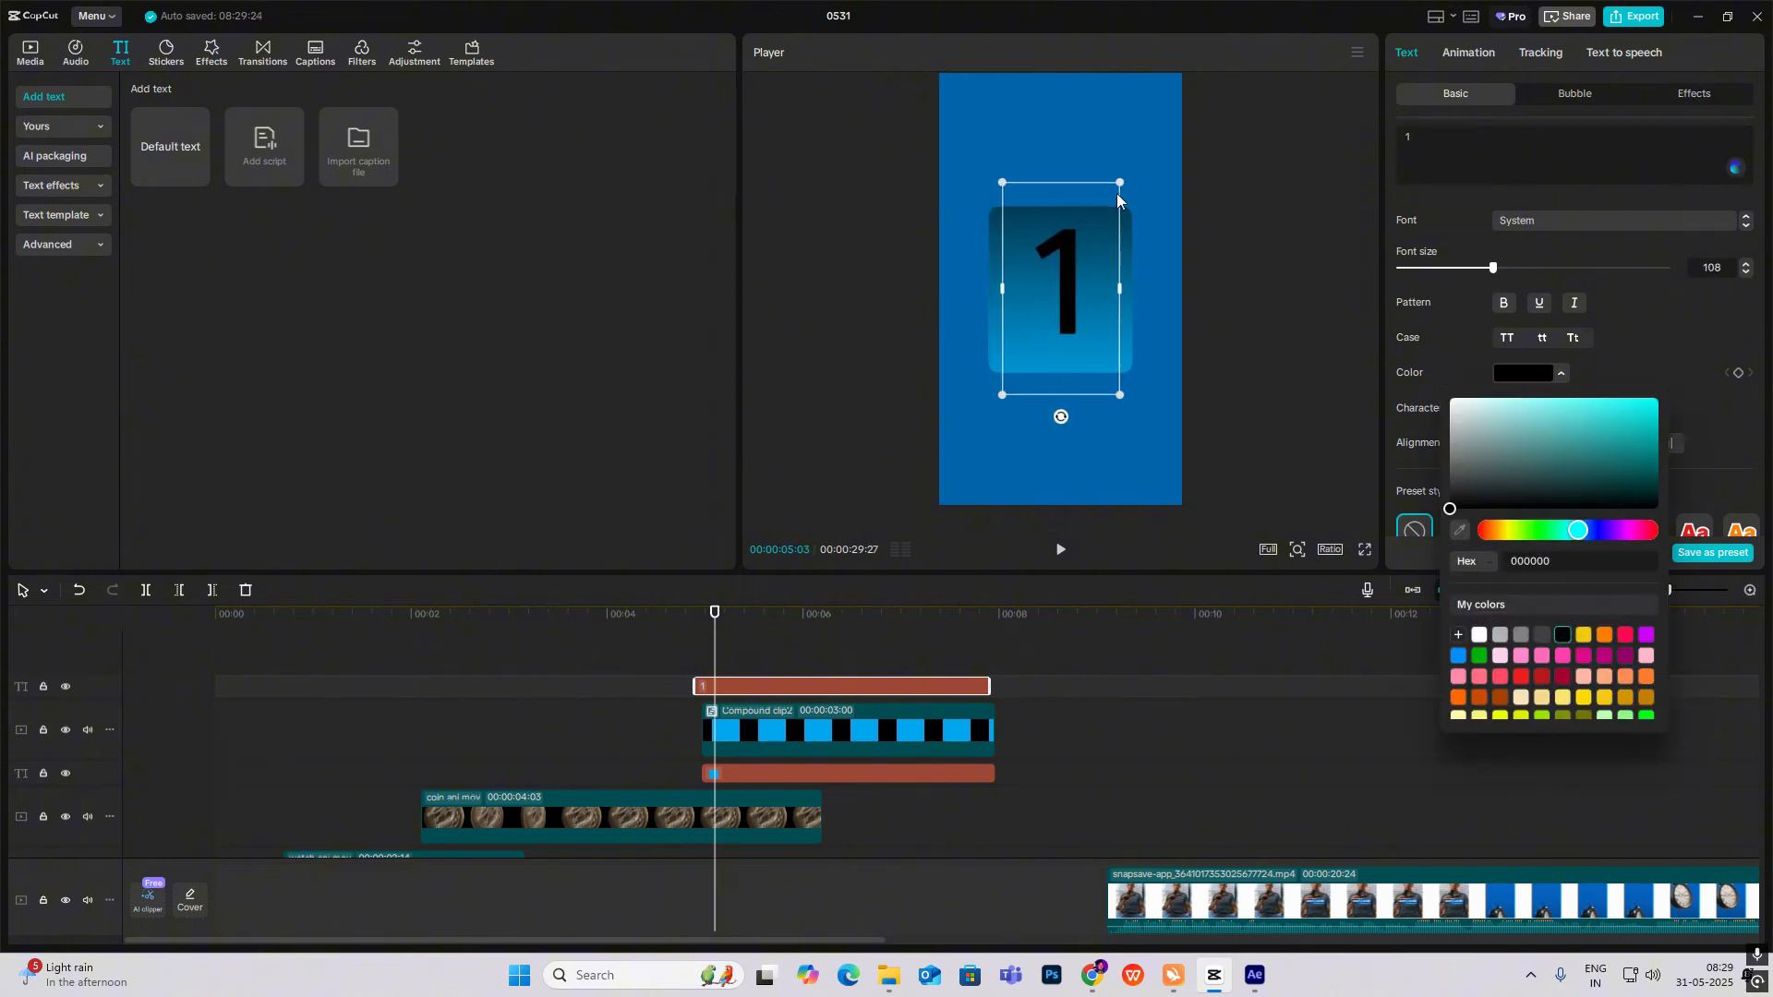
{"action": "left_click", "coordinate": [906, 495]}
Duplicate the masked black square compound clip and place the copy on a track beneath the blue square text clip.
{"action": "left_click", "coordinate": [818, 730]}
{"action": "key", "text": "ctrl+c"}
{"action": "key", "text": "ctrl+v"}
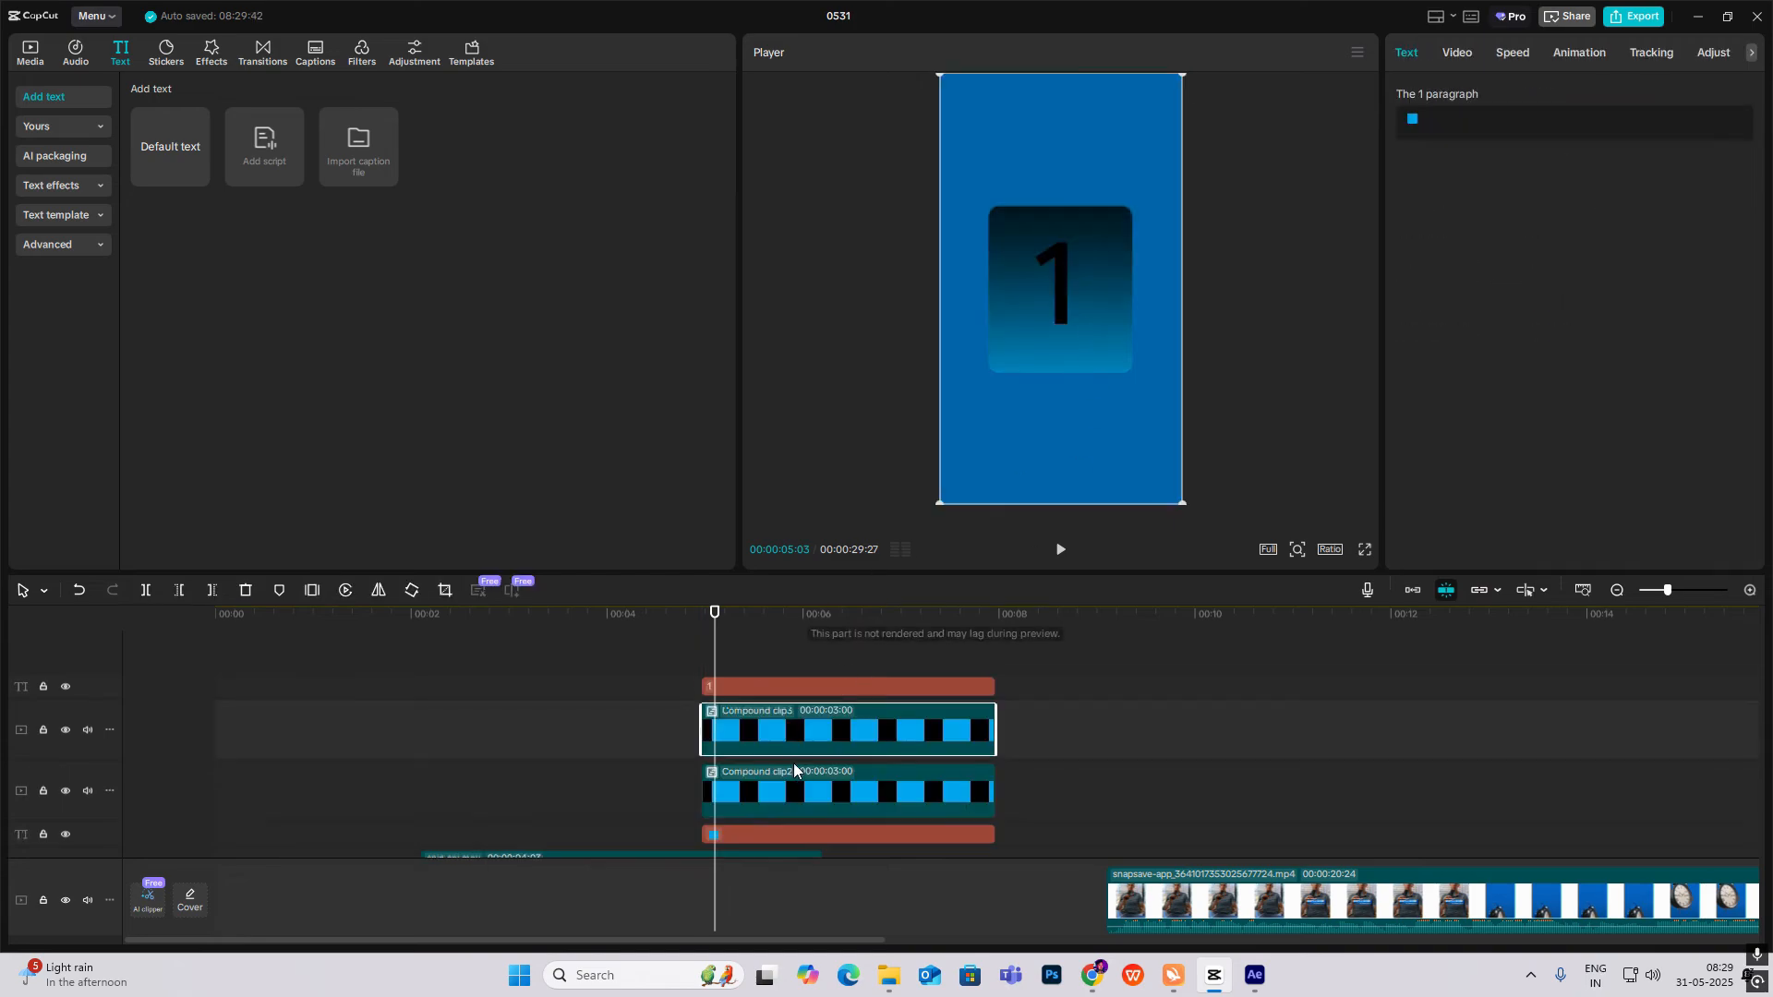
{"action": "left_click_drag", "start_coordinate": [790, 730], "coordinate": [836, 822]}
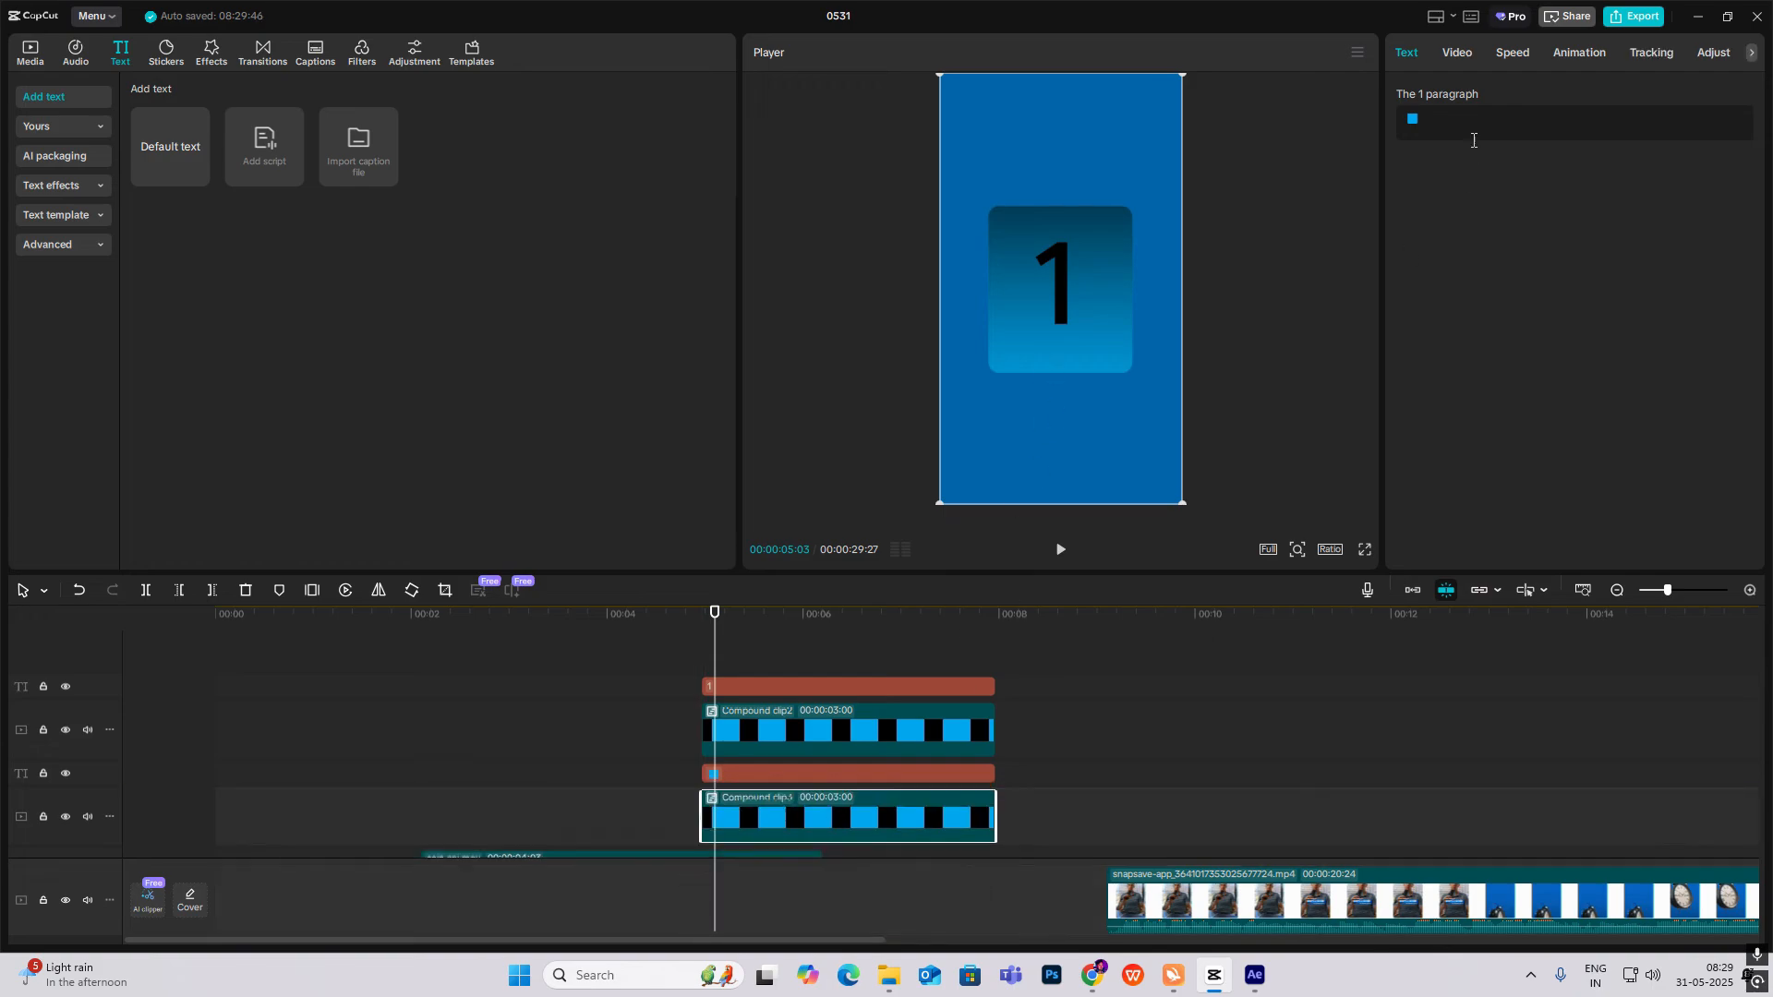
Brighten the bottom square compound clip by resetting its darkened color curves and raising its Luma curve to the maximum.
{"action": "left_click", "coordinate": [1467, 57]}
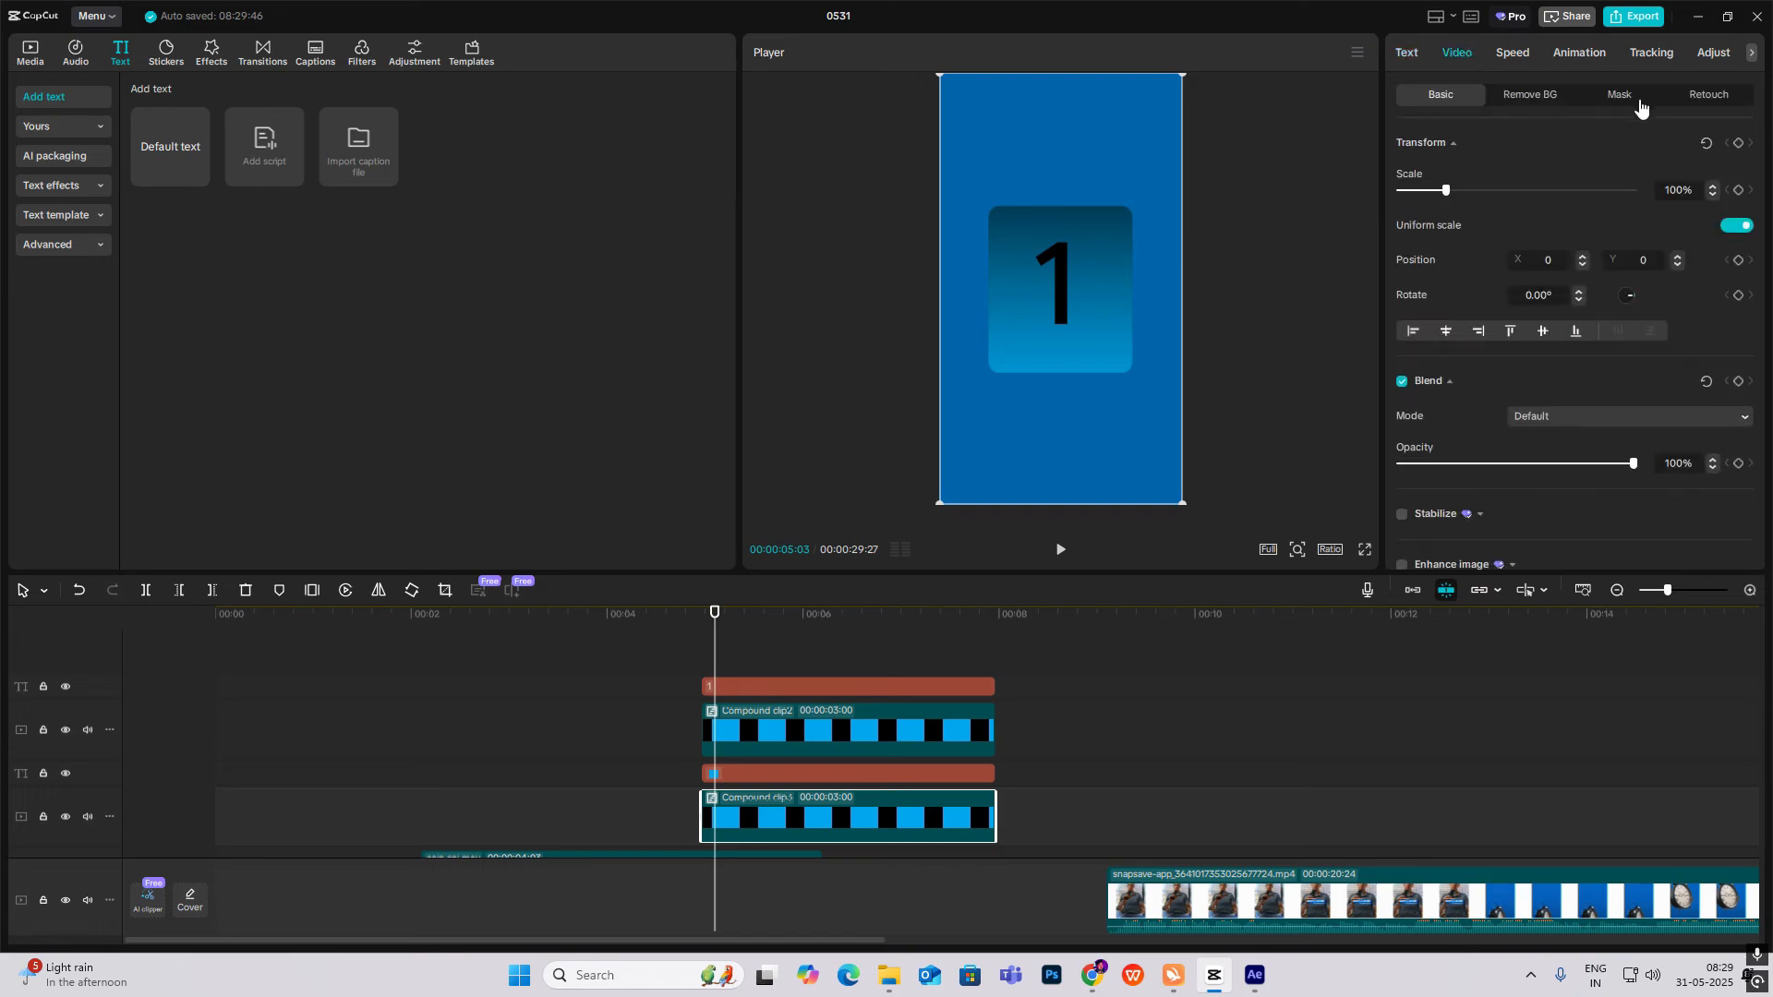
{"action": "left_click", "coordinate": [1713, 54]}
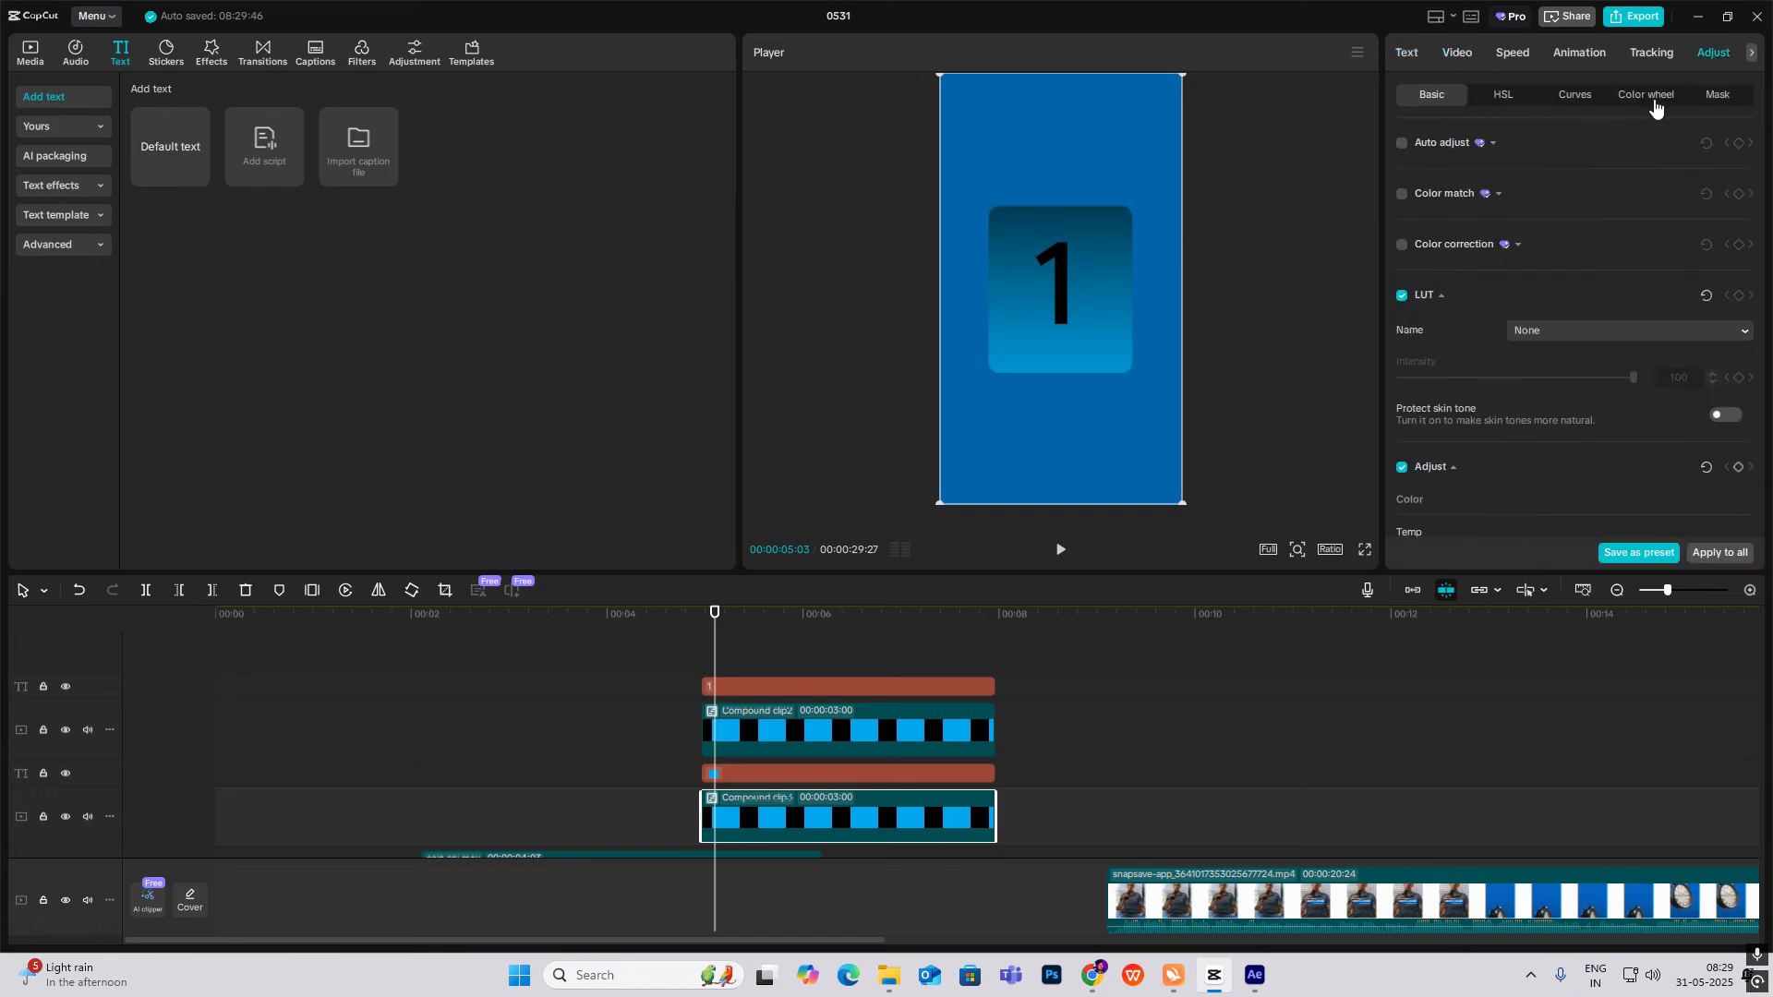
{"action": "left_click", "coordinate": [1579, 100]}
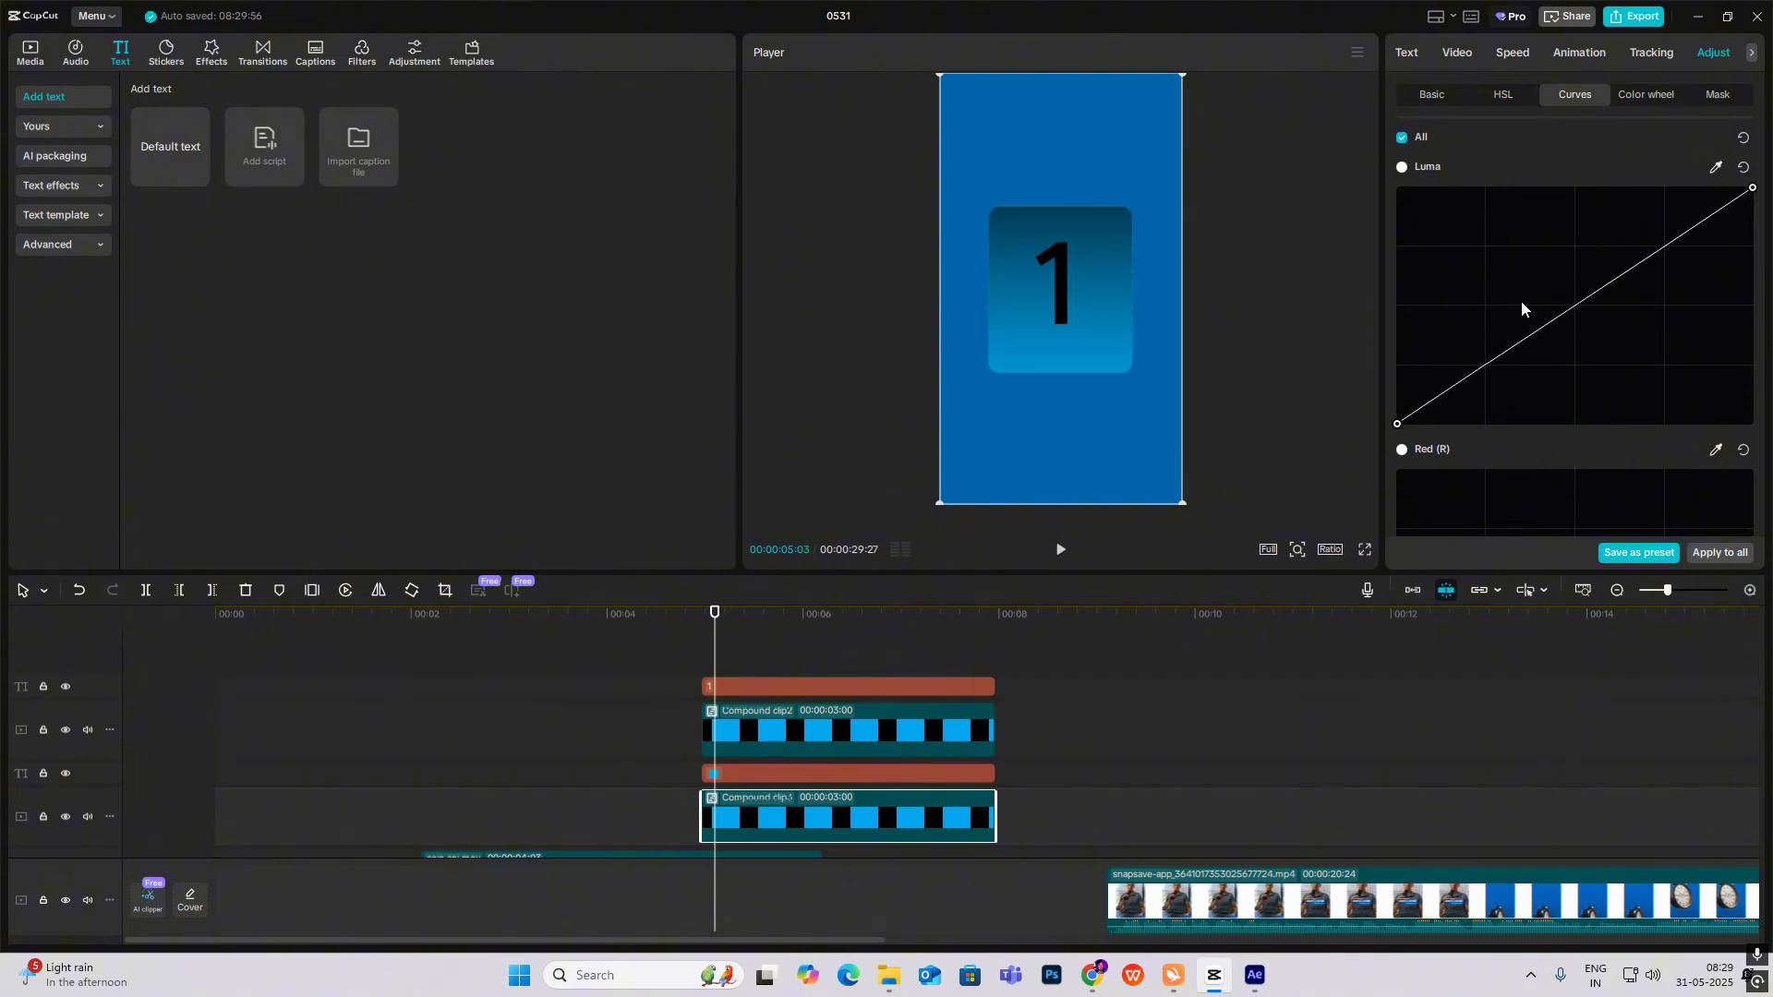
{"action": "left_click_drag", "start_coordinate": [1566, 325], "coordinate": [1493, 226]}
{"action": "scroll", "coordinate": [1662, 392], "scroll_direction": "down", "scroll_amount": 3}
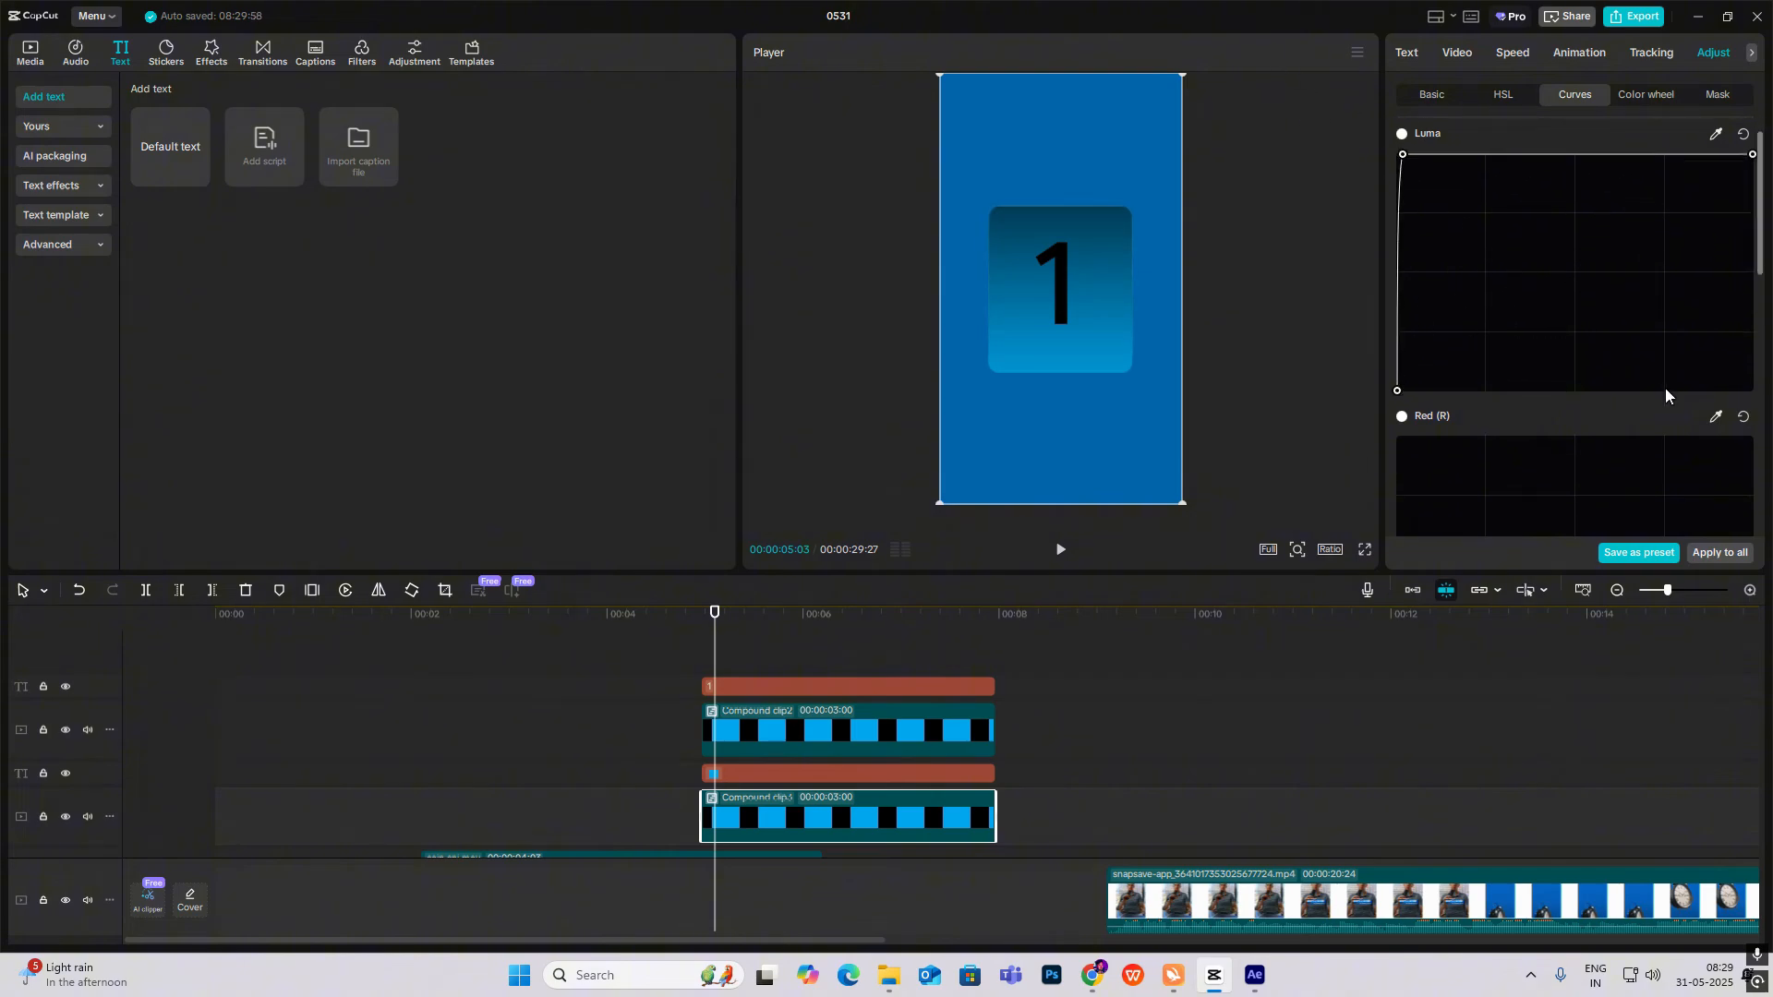
{"action": "scroll", "coordinate": [1730, 321], "scroll_direction": "up", "scroll_amount": 3}
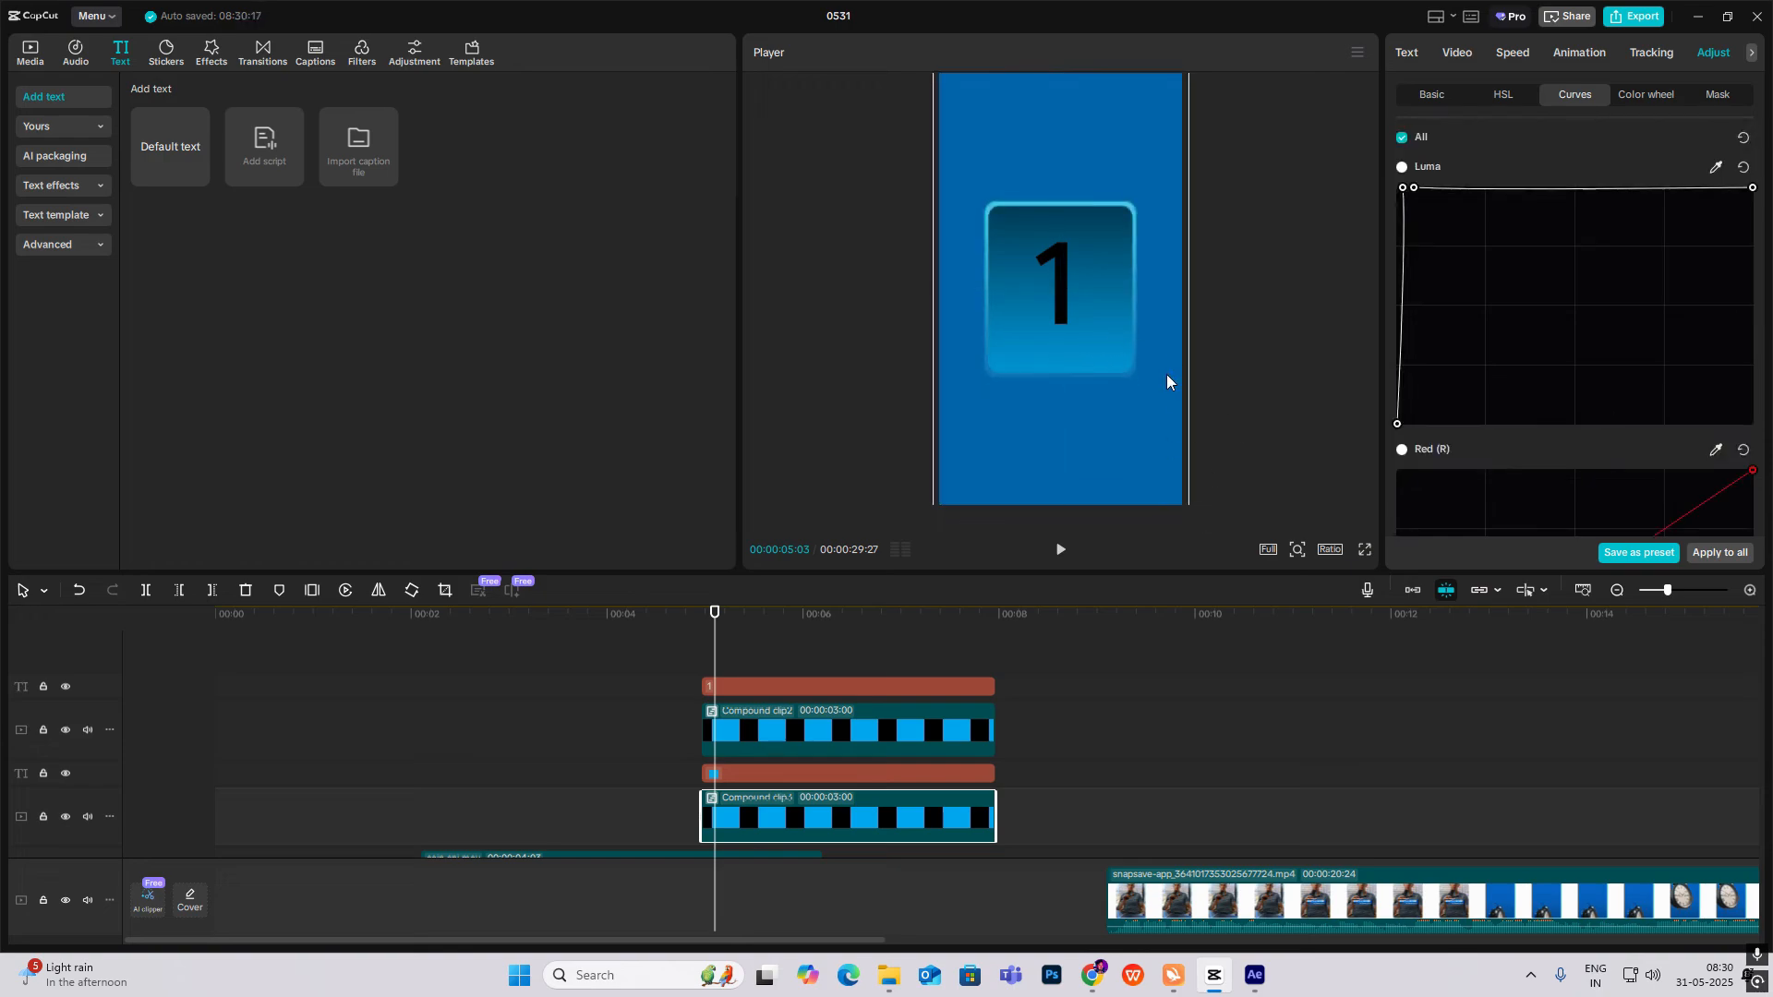
Scale the bottom square compound clip slightly larger than the card so it forms a thin light border.
{"action": "key", "text": "ctrl+z"}
{"action": "left_click", "coordinate": [1455, 52]}
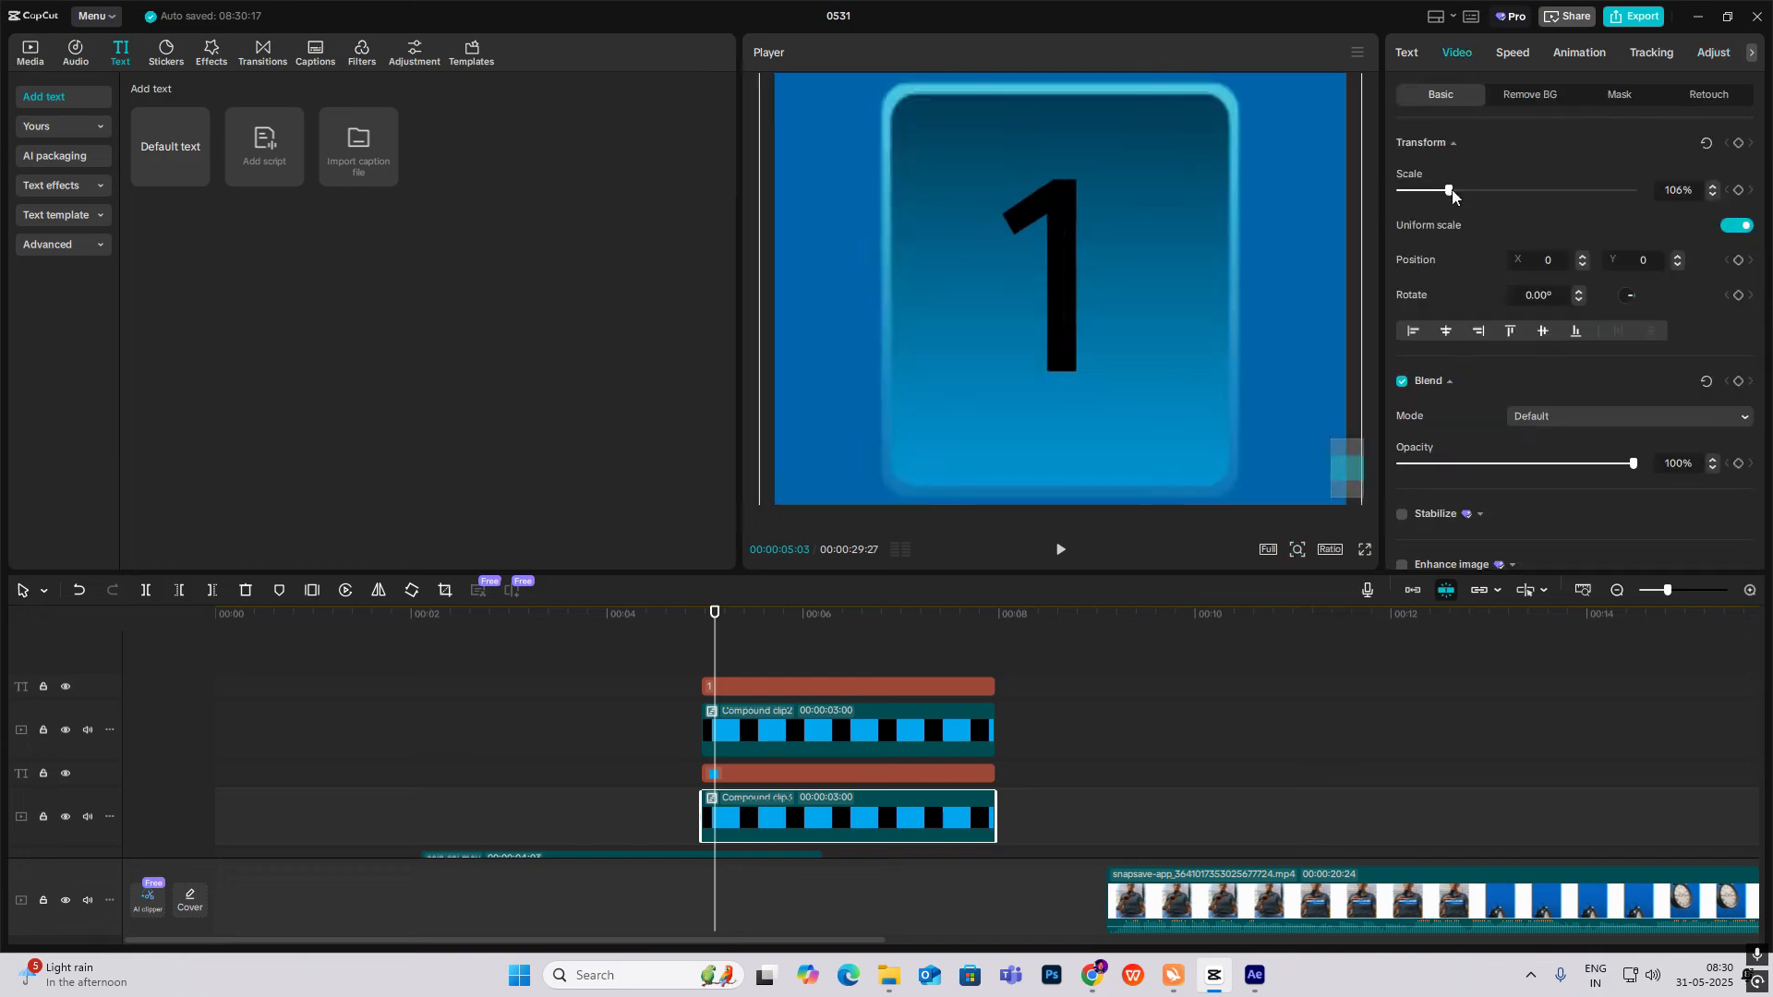
{"action": "left_click", "coordinate": [1143, 256]}
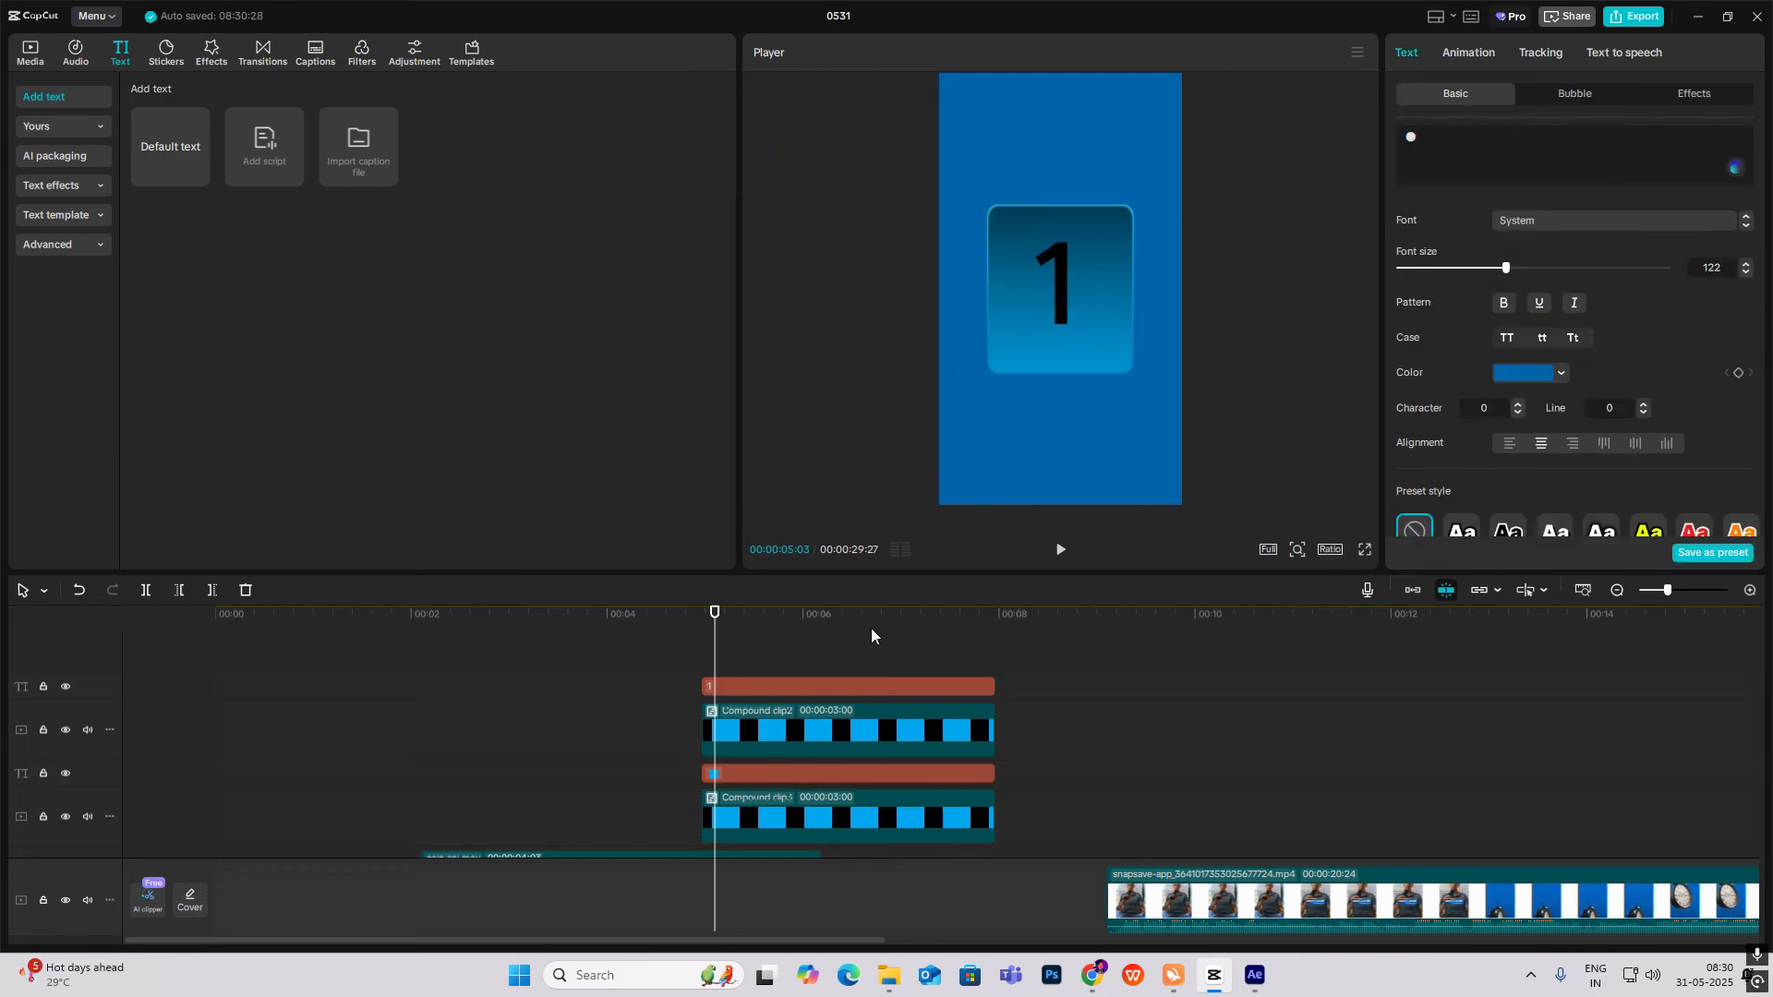
Combine the number text, blue square and both square compound clips into a single compound clip.
{"action": "scroll", "coordinate": [819, 733], "scroll_direction": "down", "scroll_amount": 1}
{"action": "scroll", "coordinate": [819, 733], "scroll_direction": "up", "scroll_amount": 1}
{"action": "left_click_drag", "start_coordinate": [1131, 657], "coordinate": [900, 840]}
{"action": "key", "text": "alt+g"}
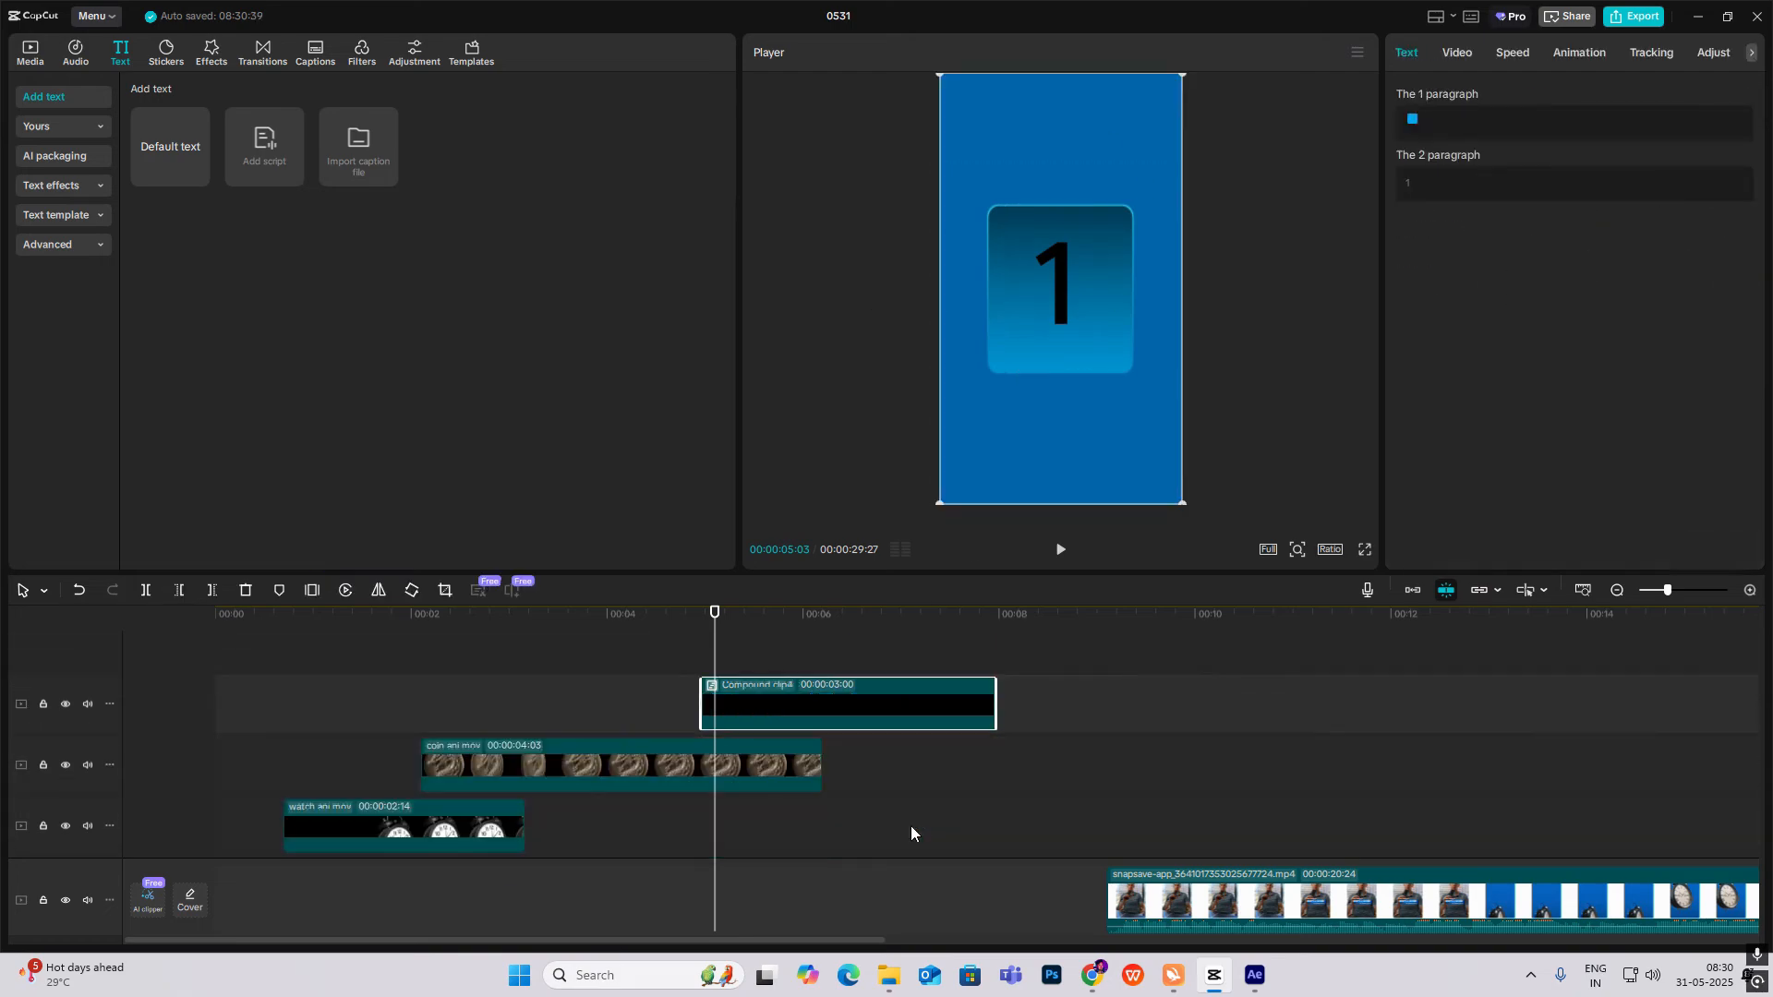
Check the numbered cards in the reference video at 00:00:18:20 and recolor the 1 inside the card's compound clip to white (FFFFFF).
{"action": "left_click_drag", "start_coordinate": [1233, 698], "coordinate": [1583, 879]}
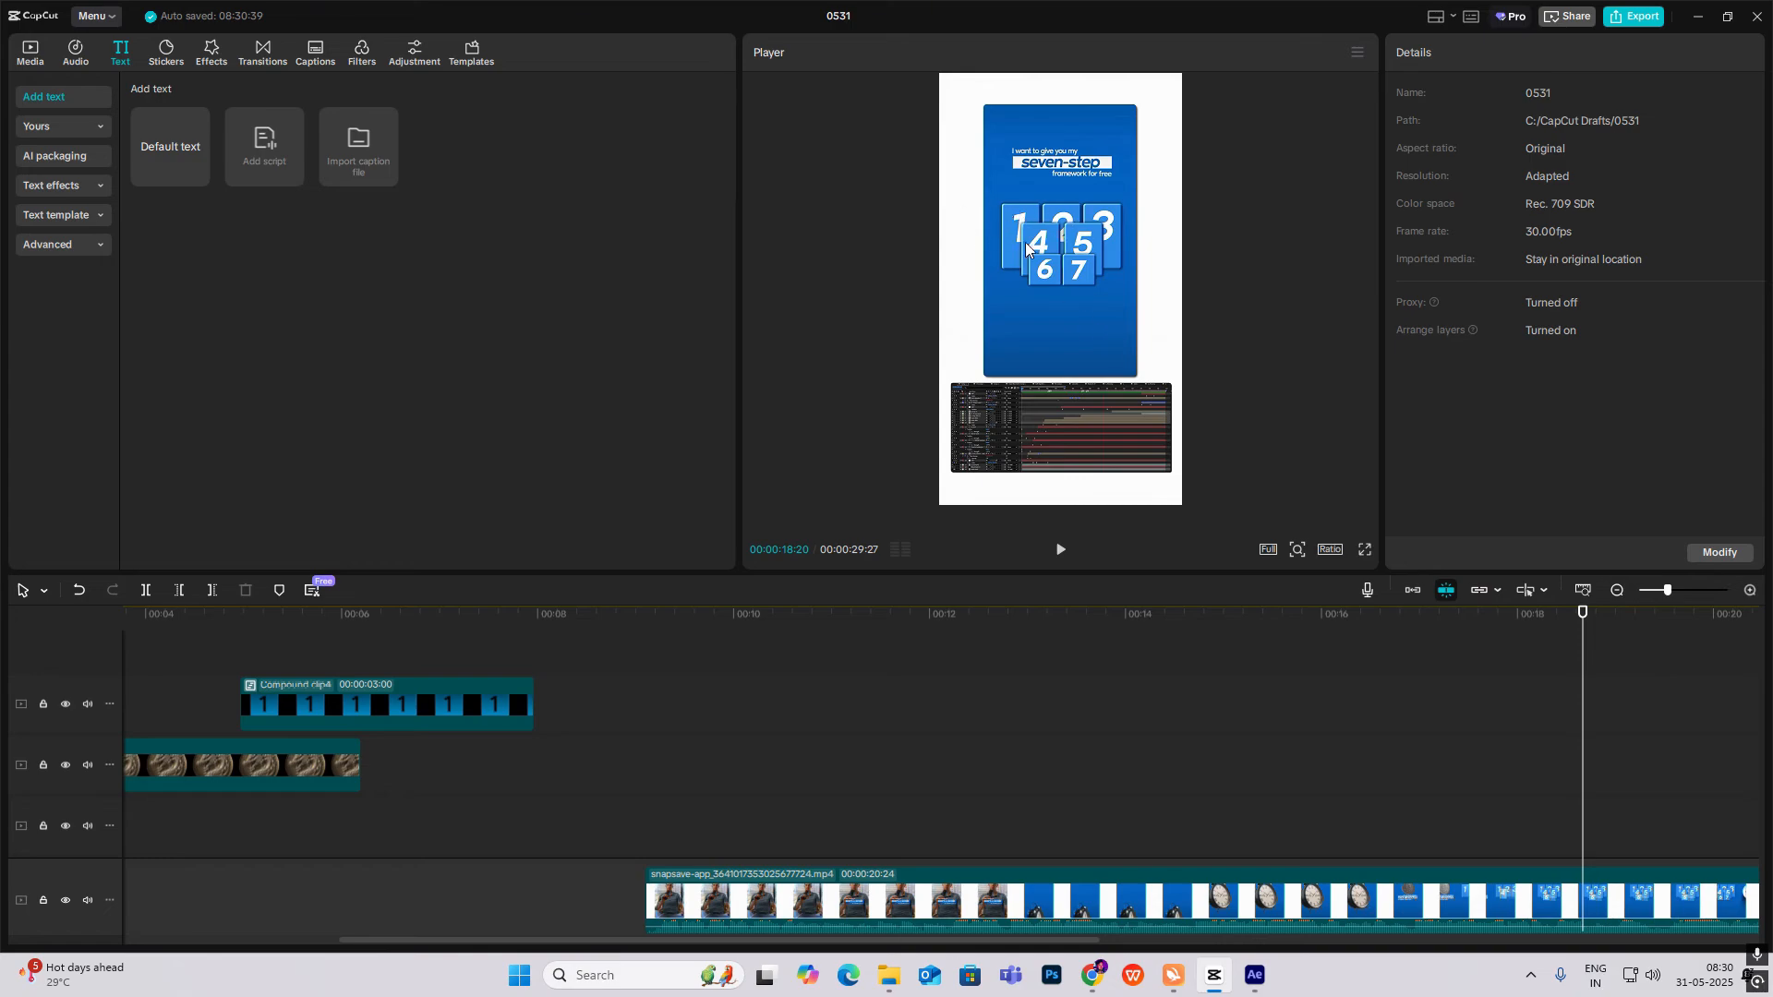
{"action": "left_click_drag", "start_coordinate": [351, 653], "coordinate": [701, 674]}
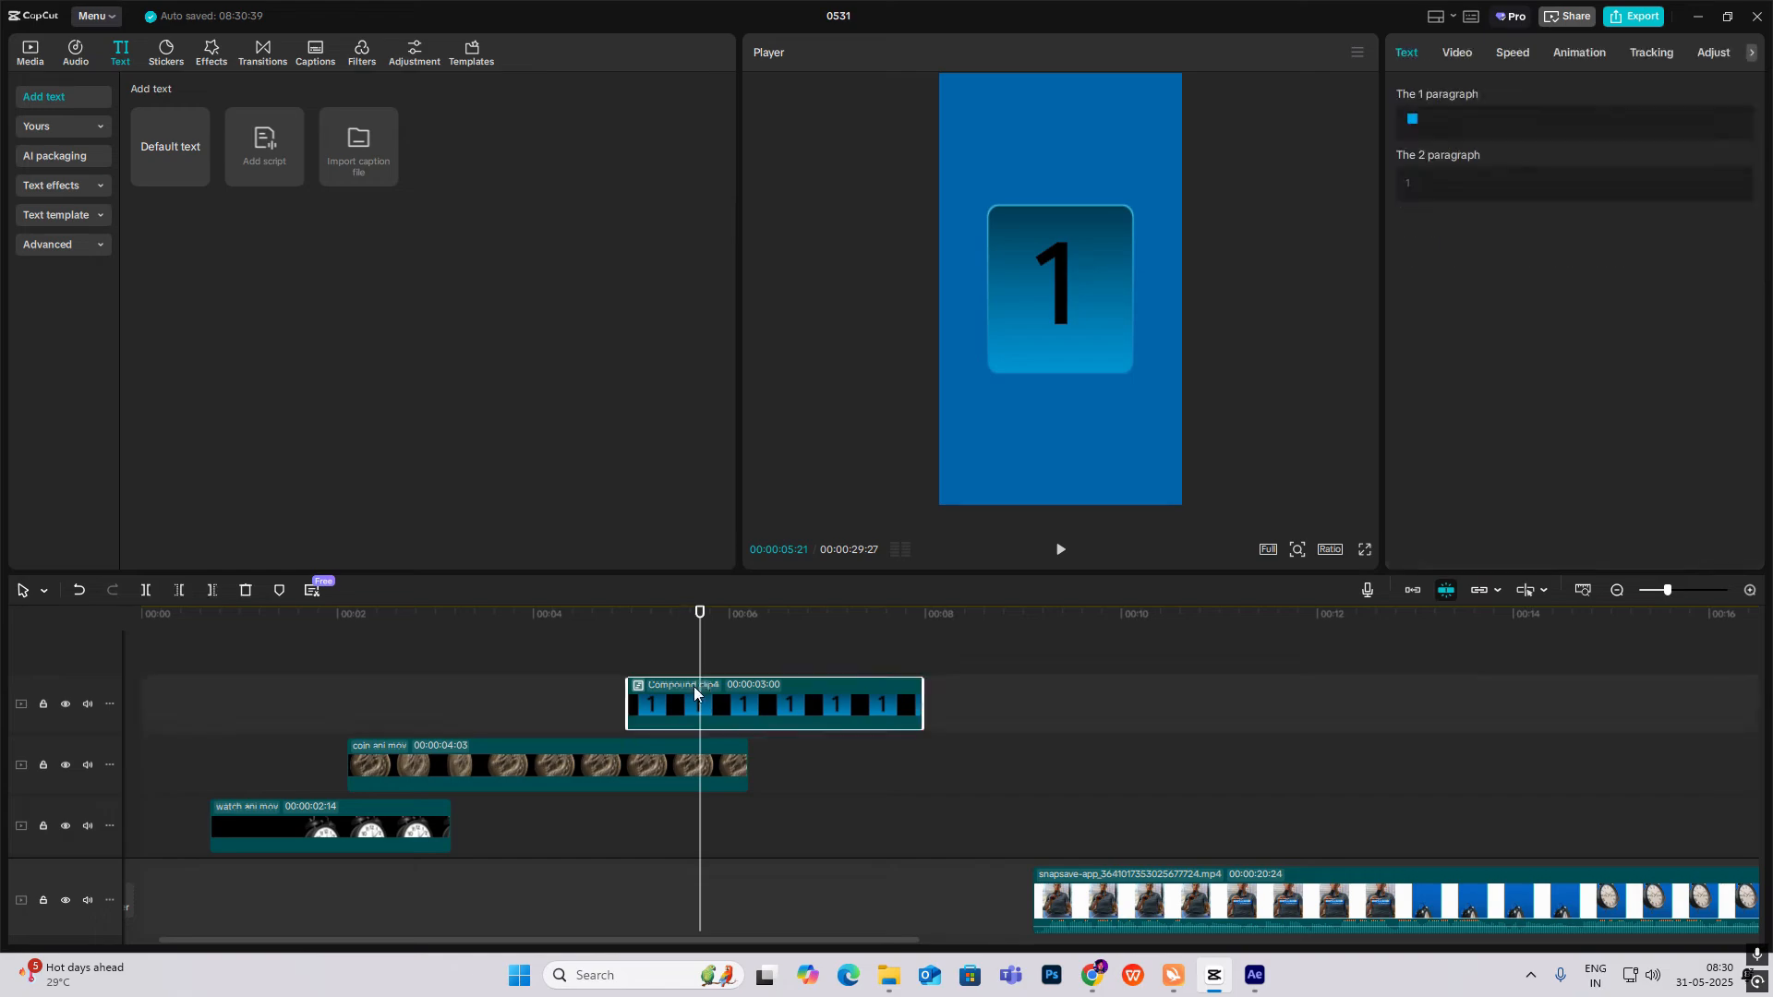
{"action": "double_click", "coordinate": [694, 688]}
{"action": "left_click", "coordinate": [277, 688]}
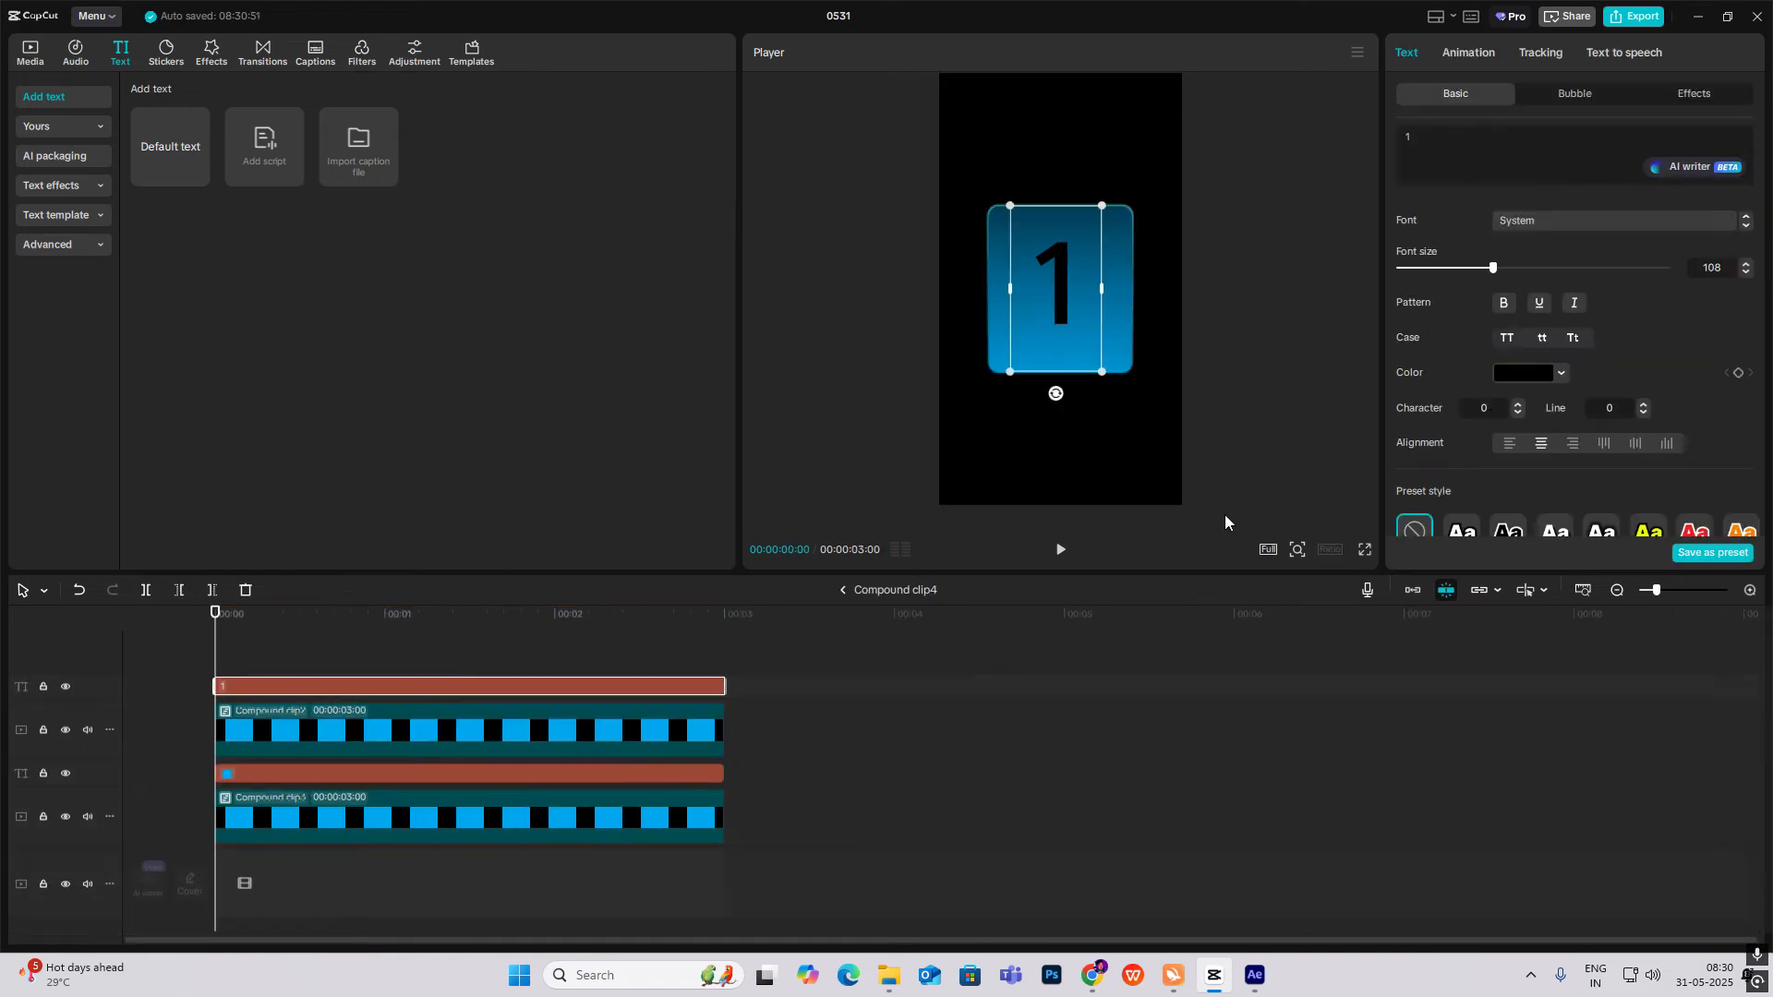
{"action": "left_click", "coordinate": [1522, 374]}
{"action": "left_click_drag", "start_coordinate": [1513, 451], "coordinate": [1097, 337]}
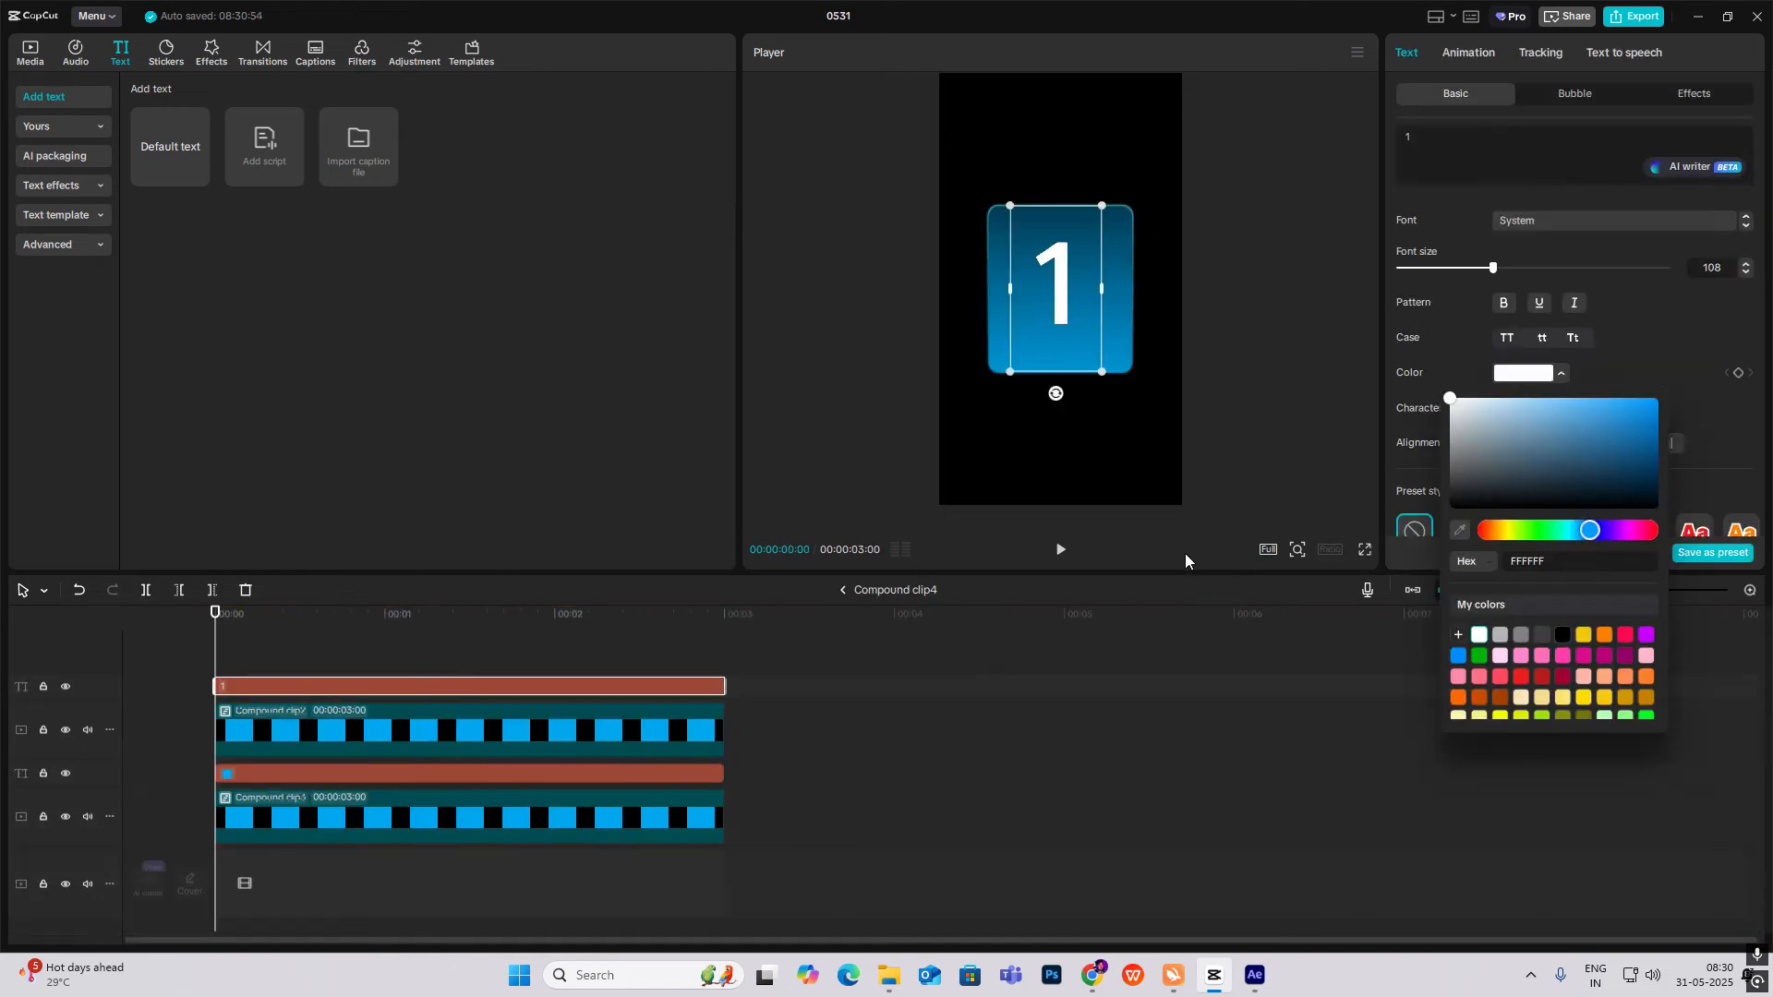
{"action": "left_click", "coordinate": [843, 590]}
Duplicate the number card's compound clip onto a new track directly above it, with the playhead at 00:00:04:29.
{"action": "left_click_drag", "start_coordinate": [632, 655], "coordinate": [735, 674]}
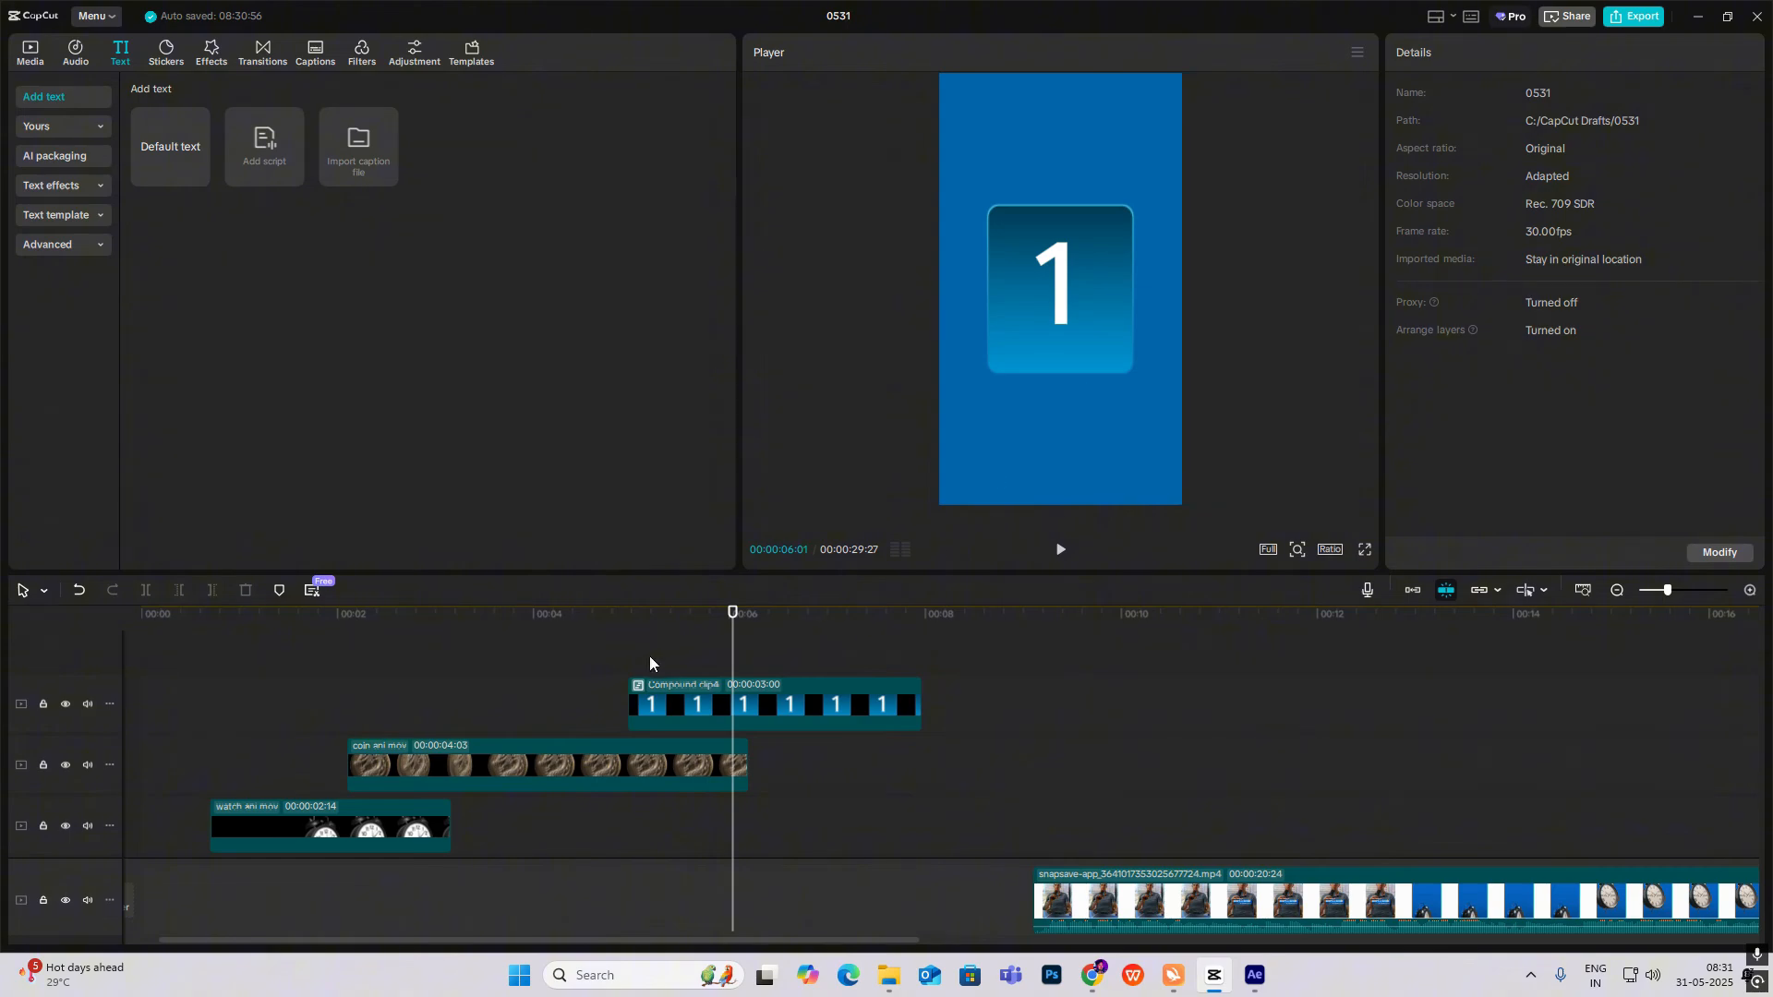
{"action": "left_click_drag", "start_coordinate": [629, 657], "coordinate": [757, 708]}
{"action": "left_click", "coordinate": [720, 707]}
{"action": "scroll", "coordinate": [198, 661], "scroll_direction": "right", "scroll_amount": 3}
{"action": "left_click_drag", "start_coordinate": [457, 664], "coordinate": [425, 679]}
{"action": "left_click", "coordinate": [456, 699]}
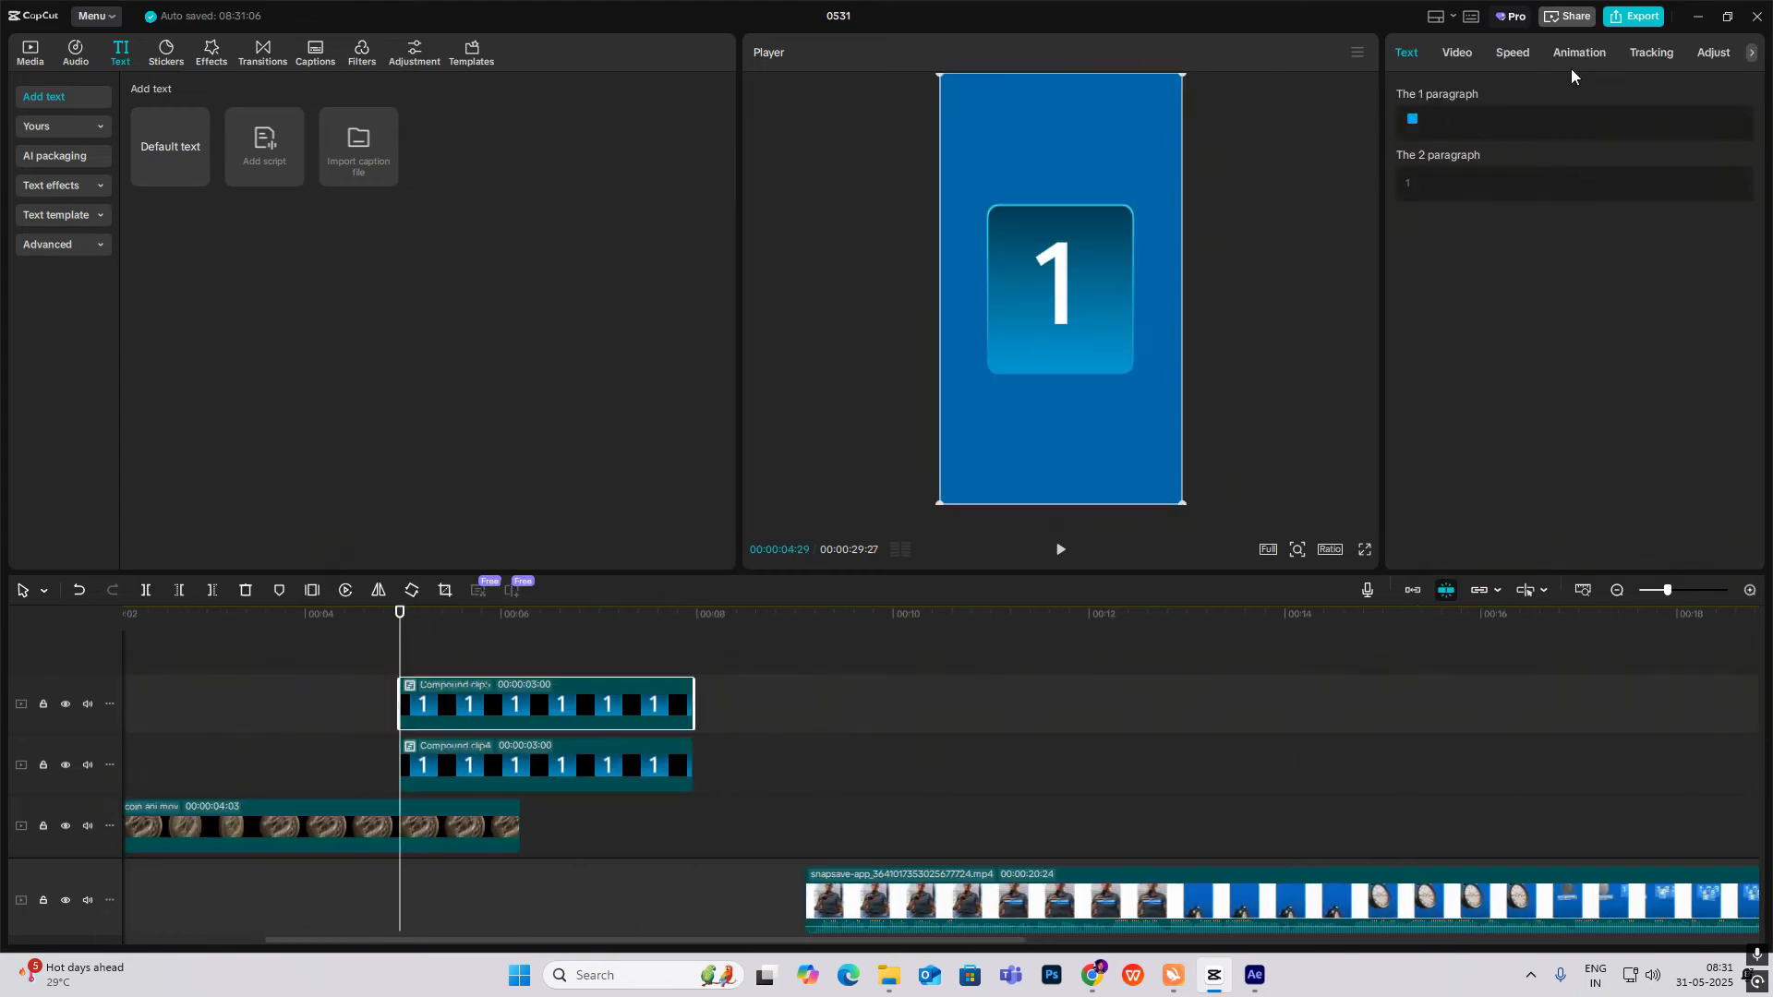
Brighten the upper card duplicate to a pale cyan by raising its Luma curve to the maximum.
{"action": "left_click", "coordinate": [1457, 53]}
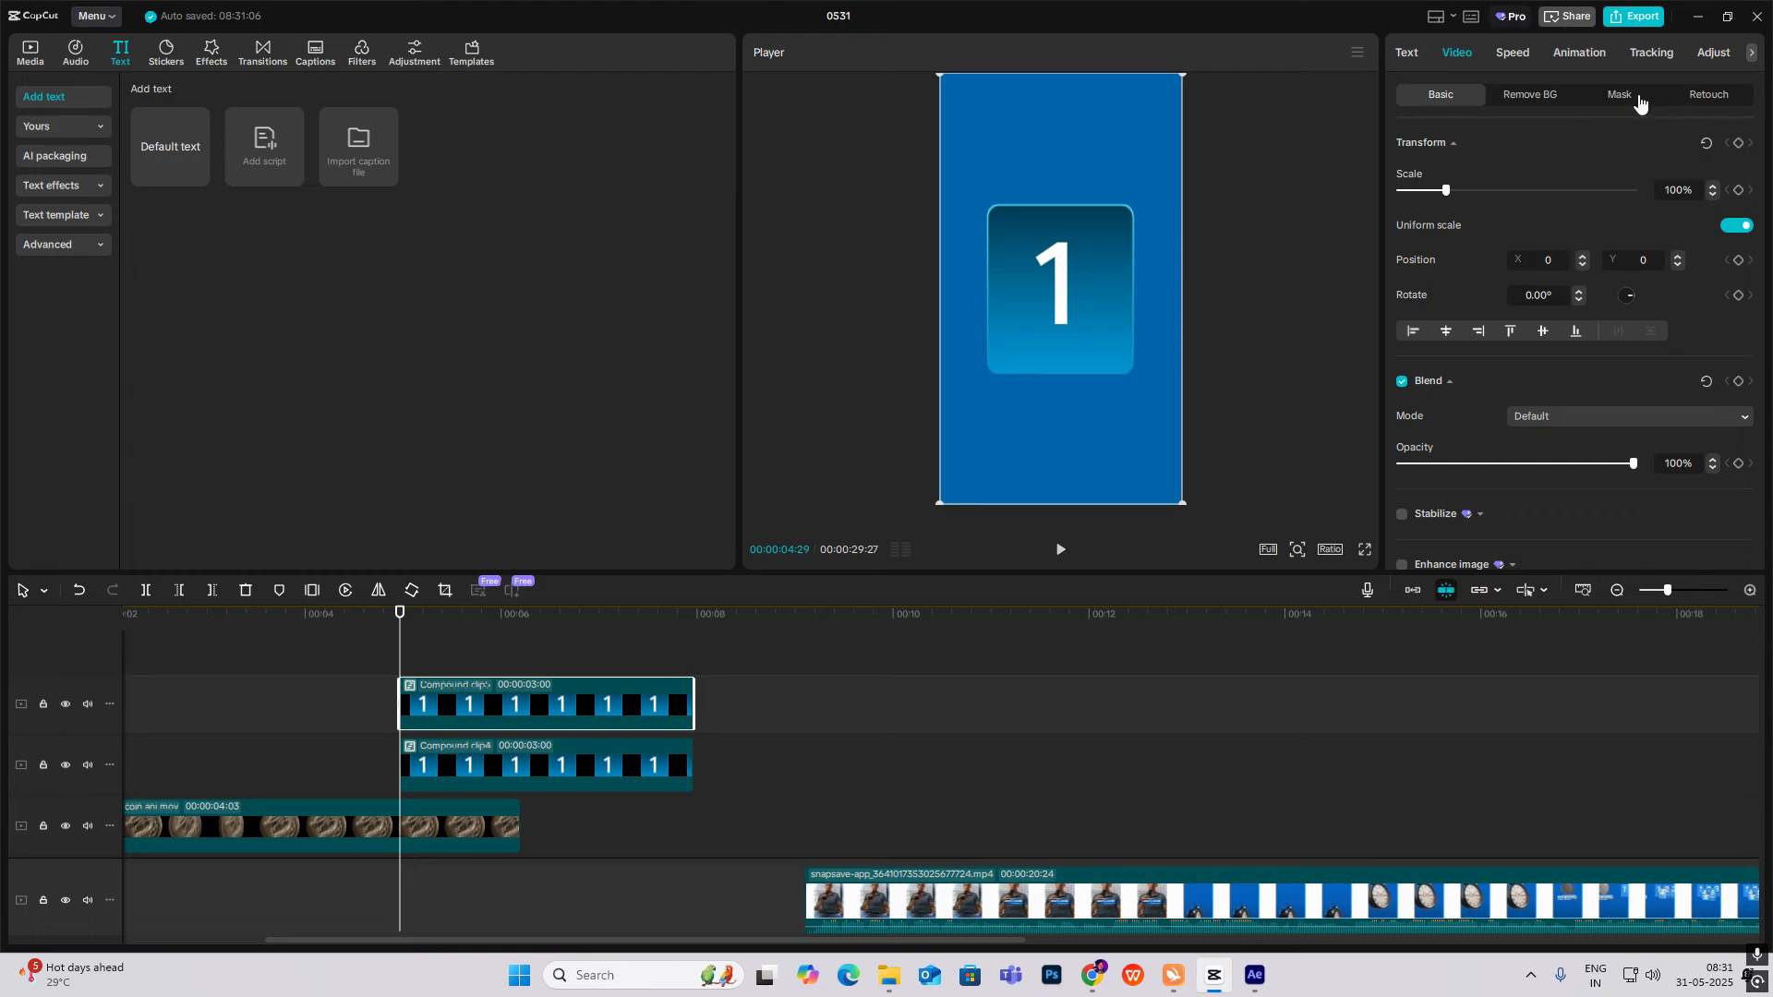
{"action": "left_click", "coordinate": [1720, 58]}
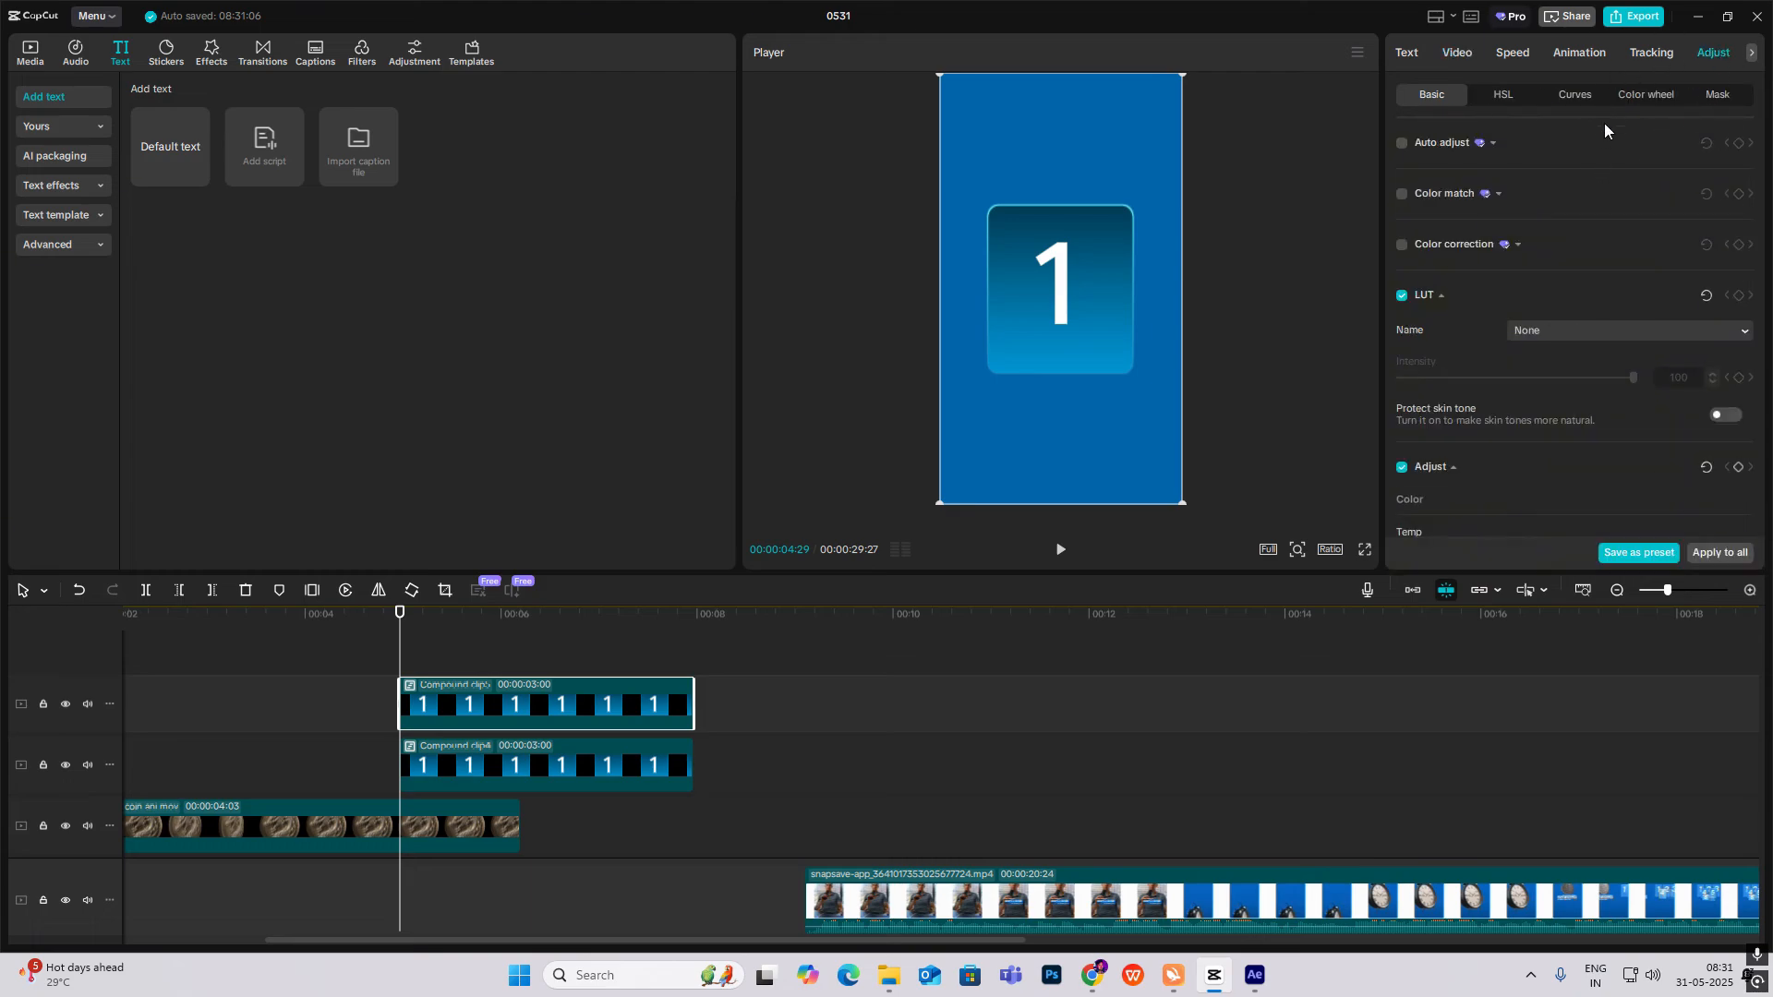
{"action": "left_click", "coordinate": [1564, 108]}
{"action": "left_click_drag", "start_coordinate": [1619, 277], "coordinate": [1403, 188]}
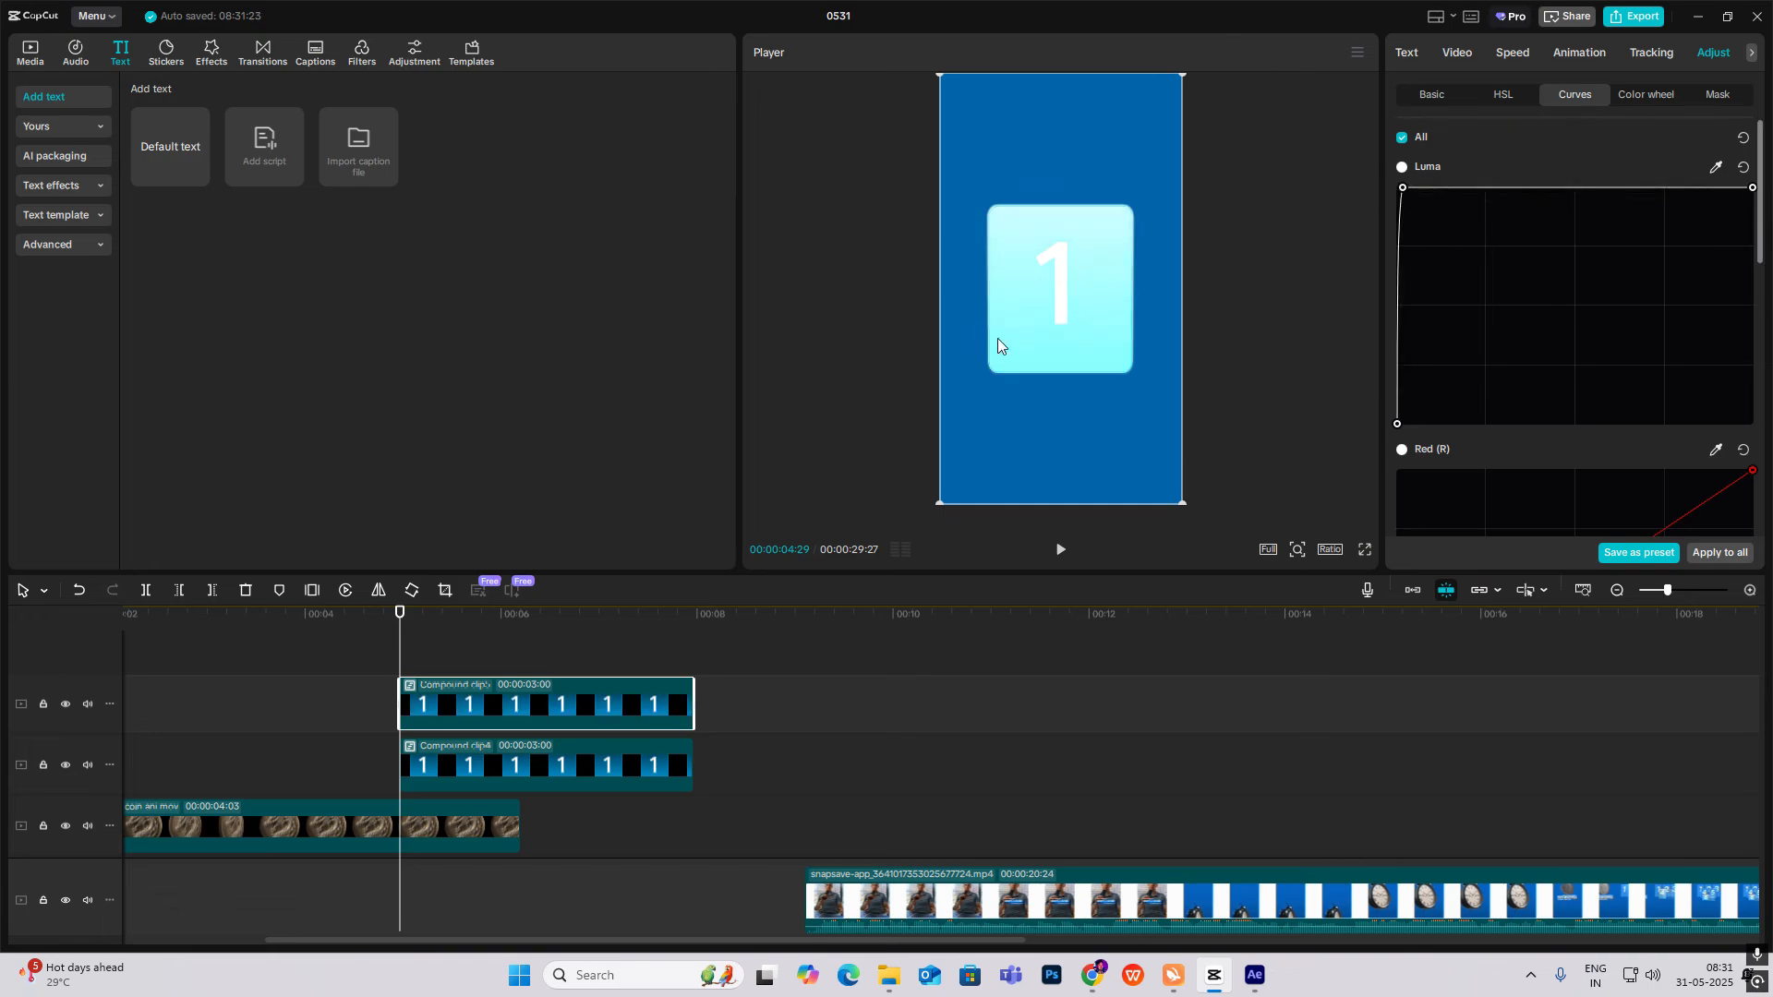
Add a Filmstrip mask to the bright card duplicate at X 443, Y 455, rotated 72°, with size 281 and feather 46.
{"action": "left_click", "coordinate": [1431, 95]}
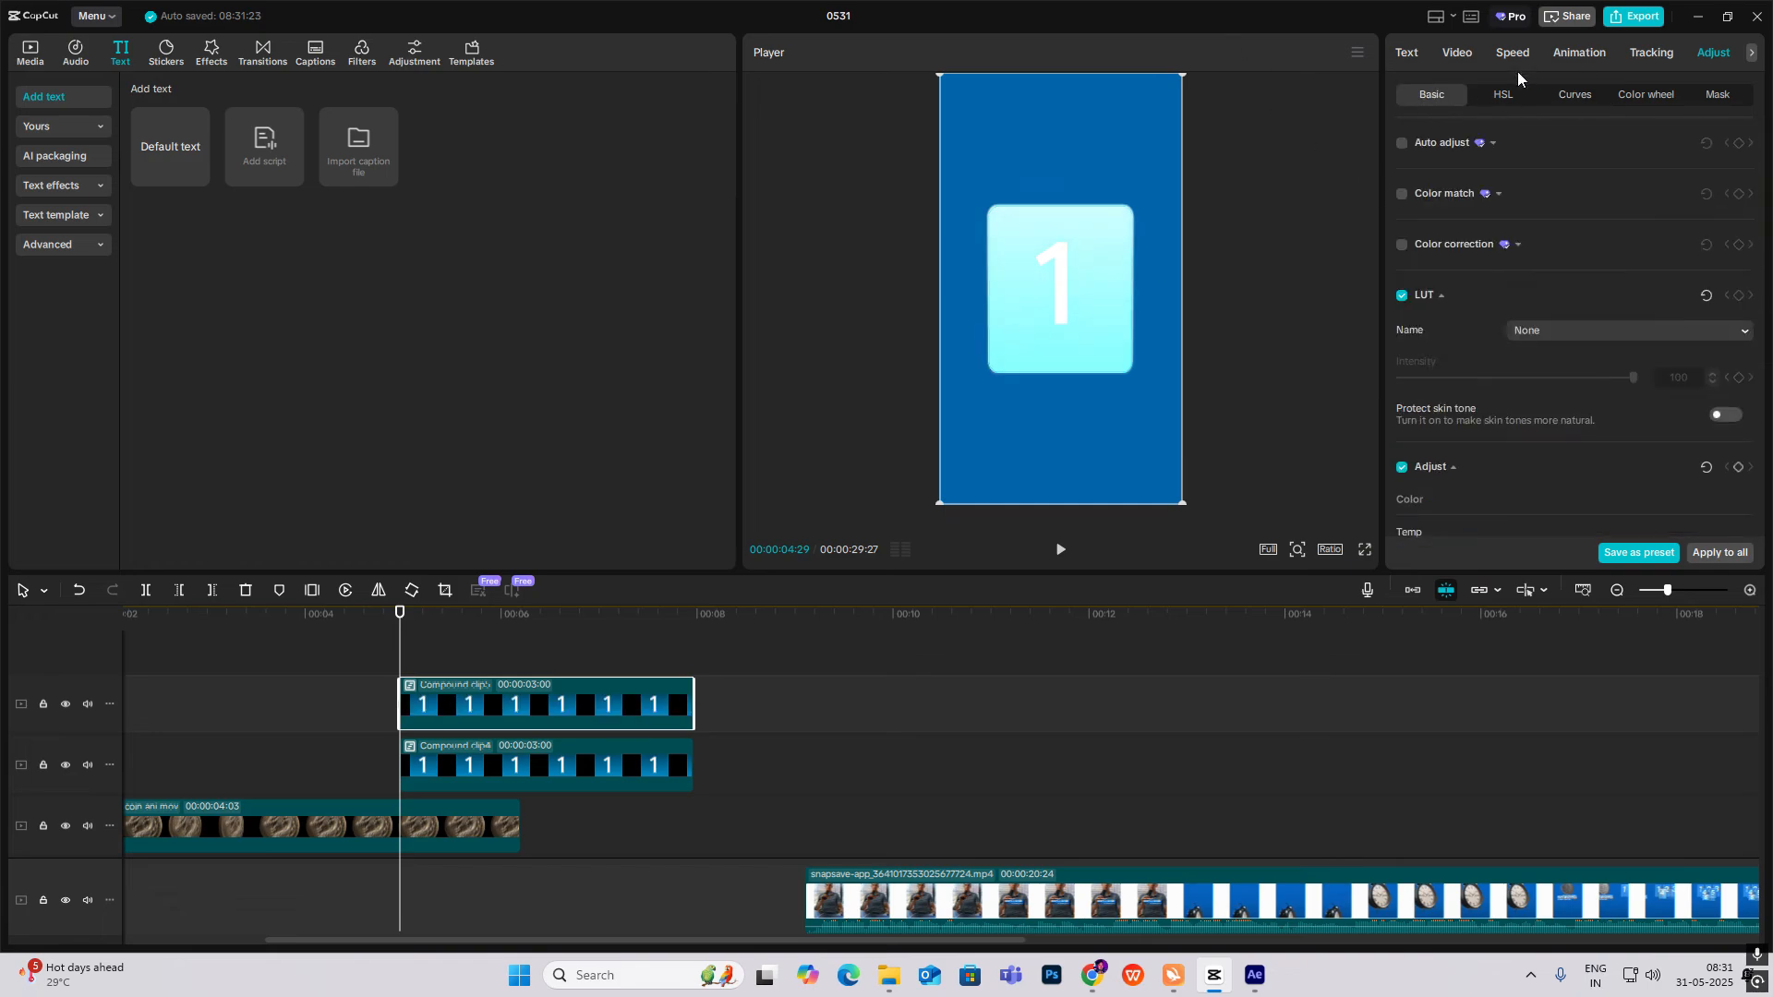
{"action": "left_click", "coordinate": [1463, 57]}
{"action": "left_click", "coordinate": [1637, 100]}
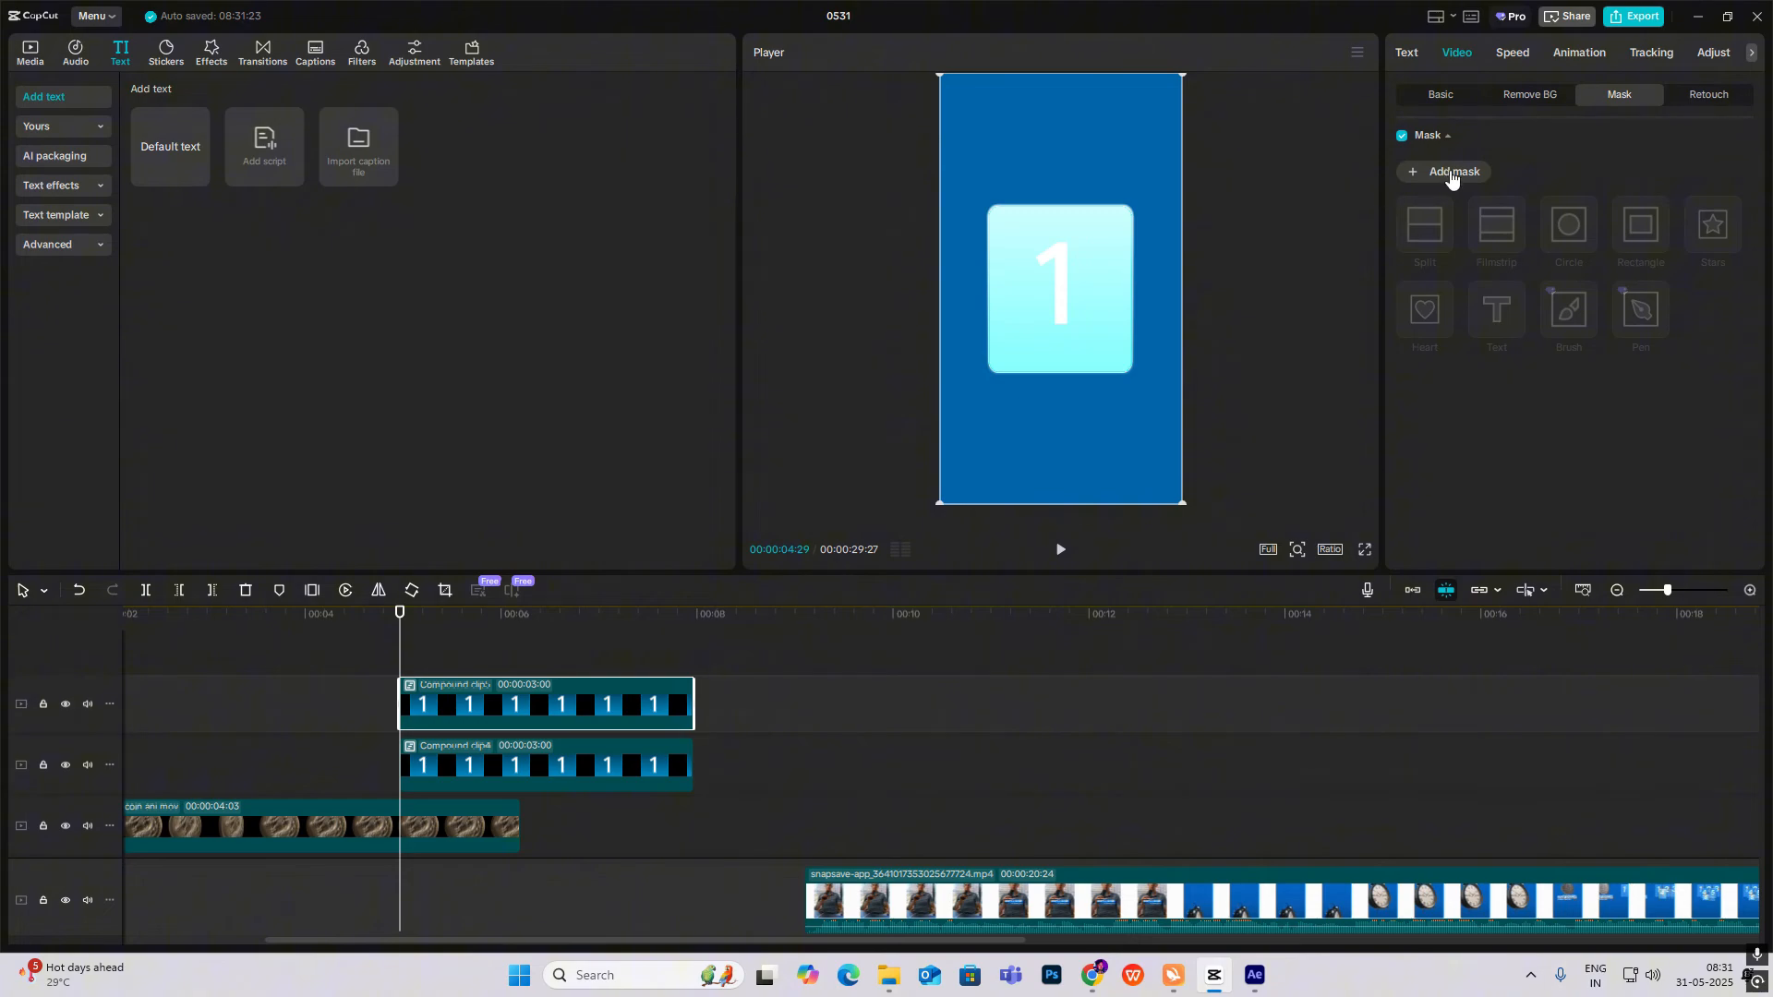
{"action": "left_click", "coordinate": [1451, 176]}
{"action": "left_click", "coordinate": [1483, 245]}
{"action": "left_click_drag", "start_coordinate": [1062, 369], "coordinate": [1159, 226]}
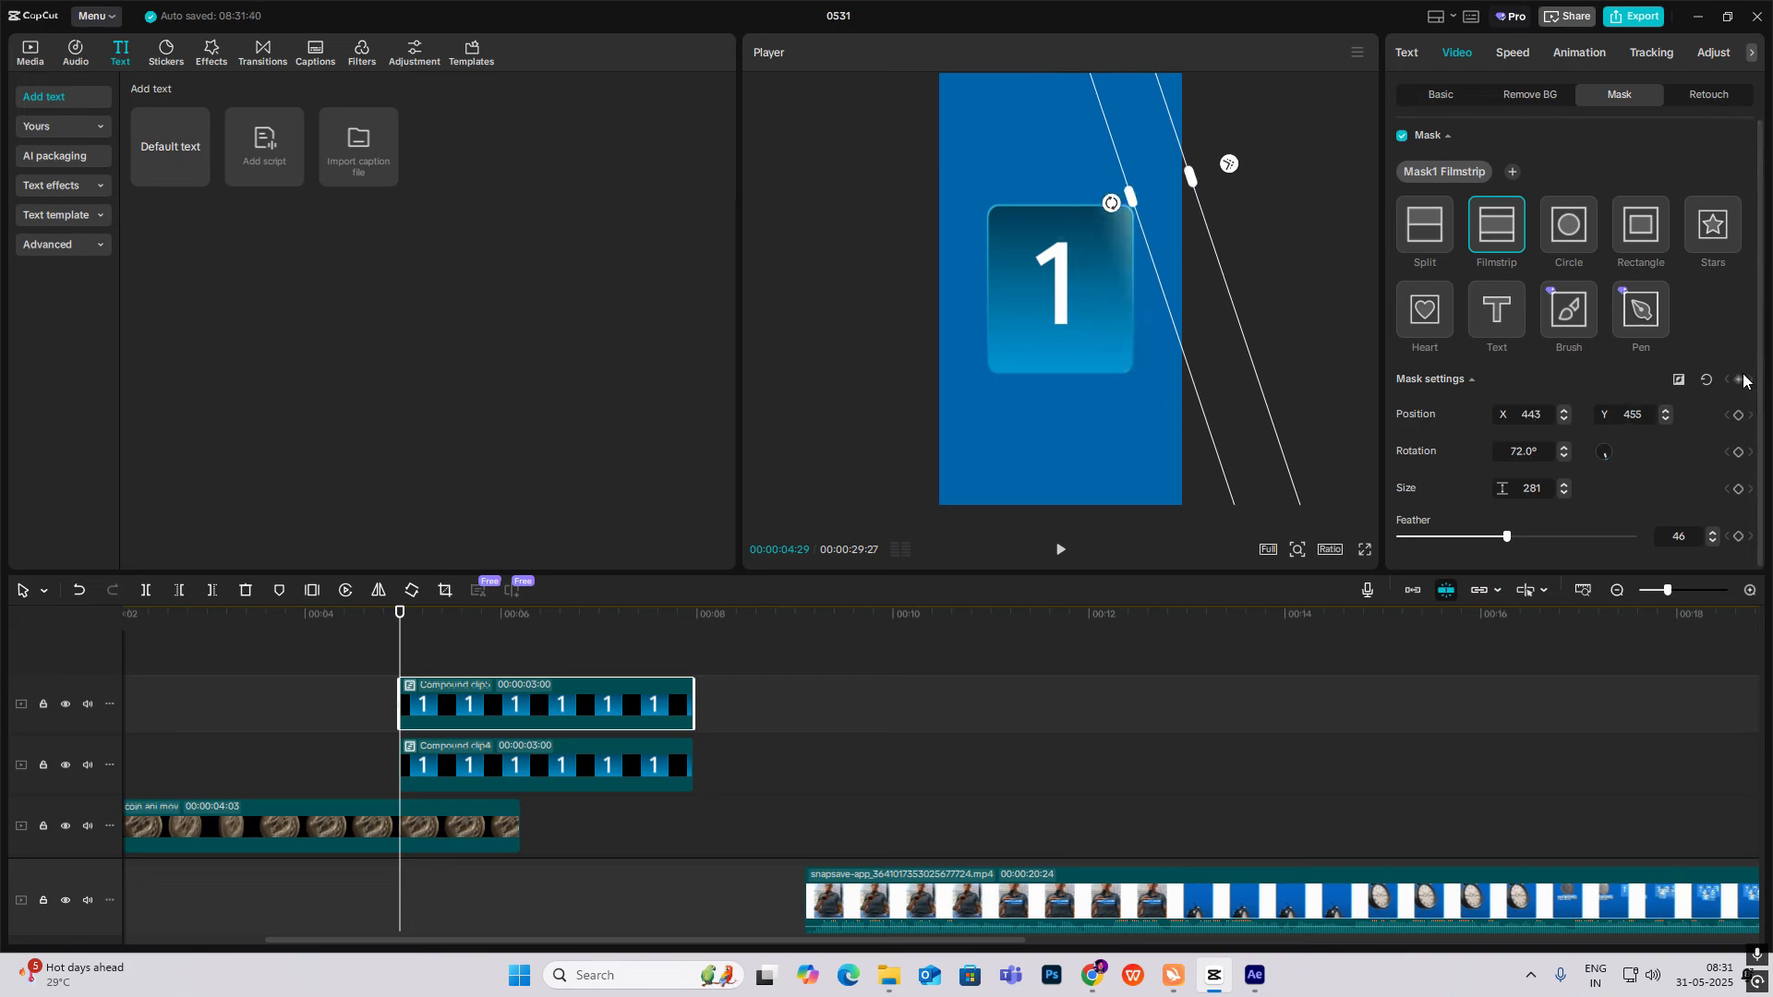
Animate the Filmstrip mask from its keyframe, moving it past the card's lower-left side at 00:00:05:29.
{"action": "left_click", "coordinate": [438, 651]}
{"action": "left_click", "coordinate": [498, 651]}
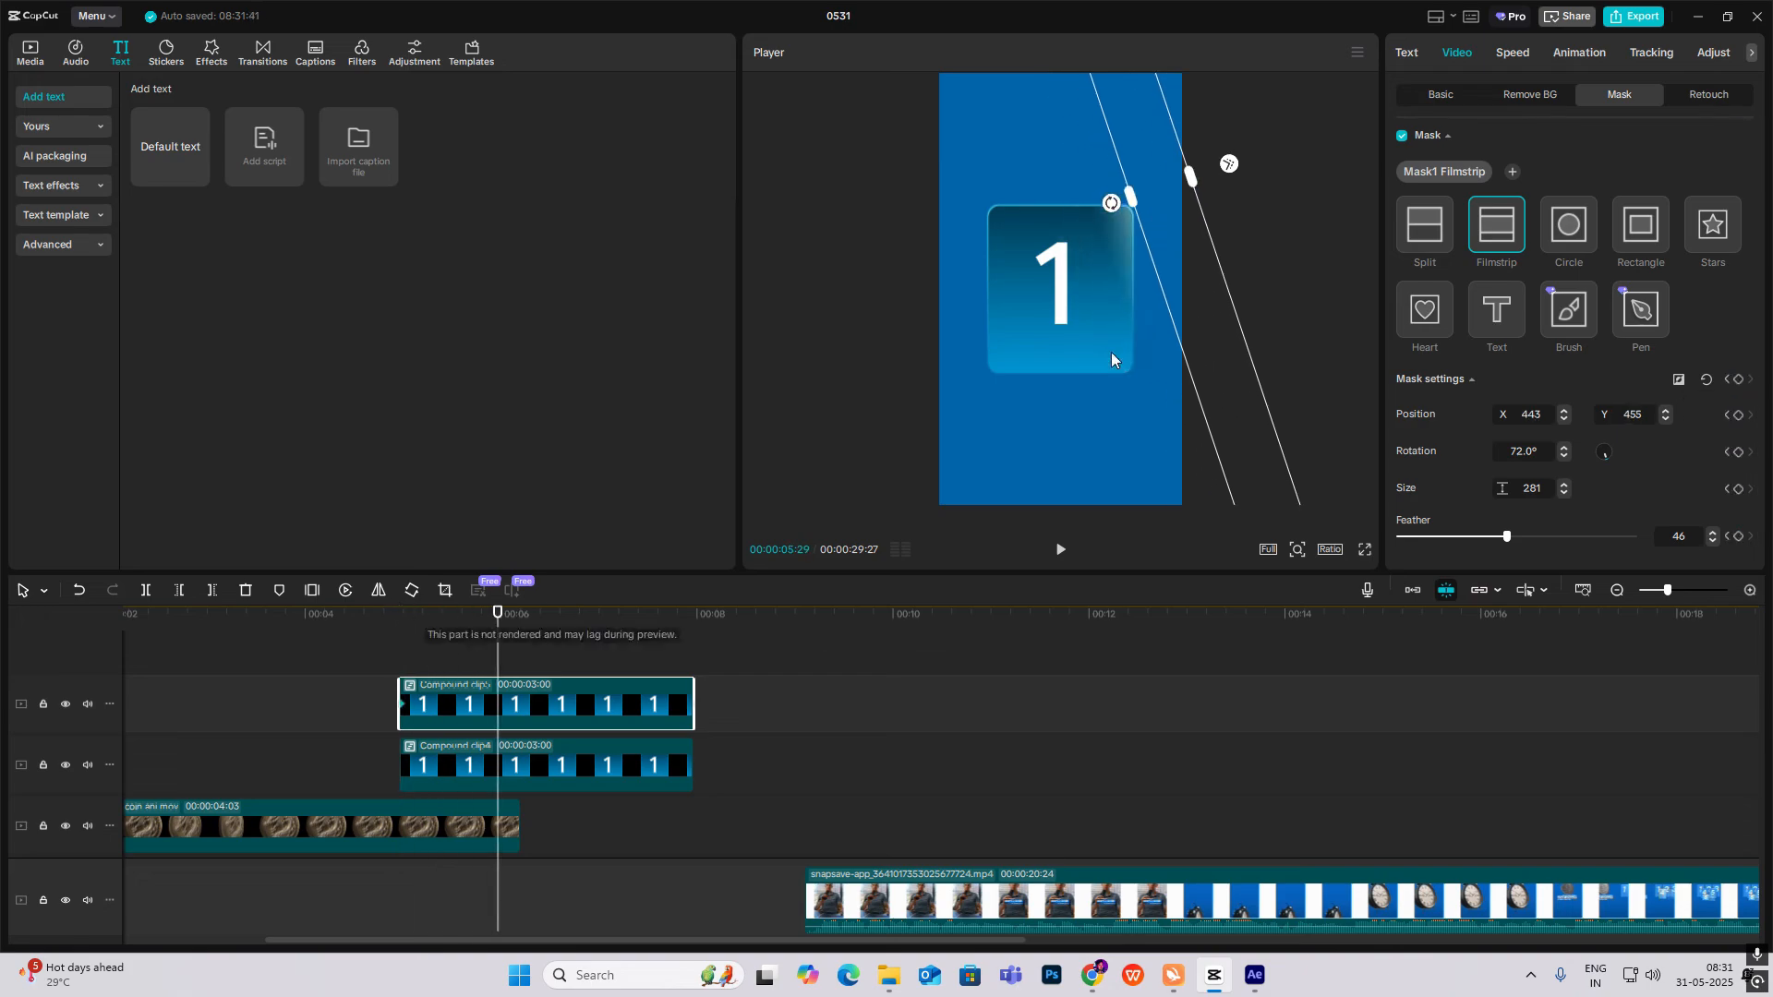
{"action": "left_click_drag", "start_coordinate": [1178, 266], "coordinate": [933, 446]}
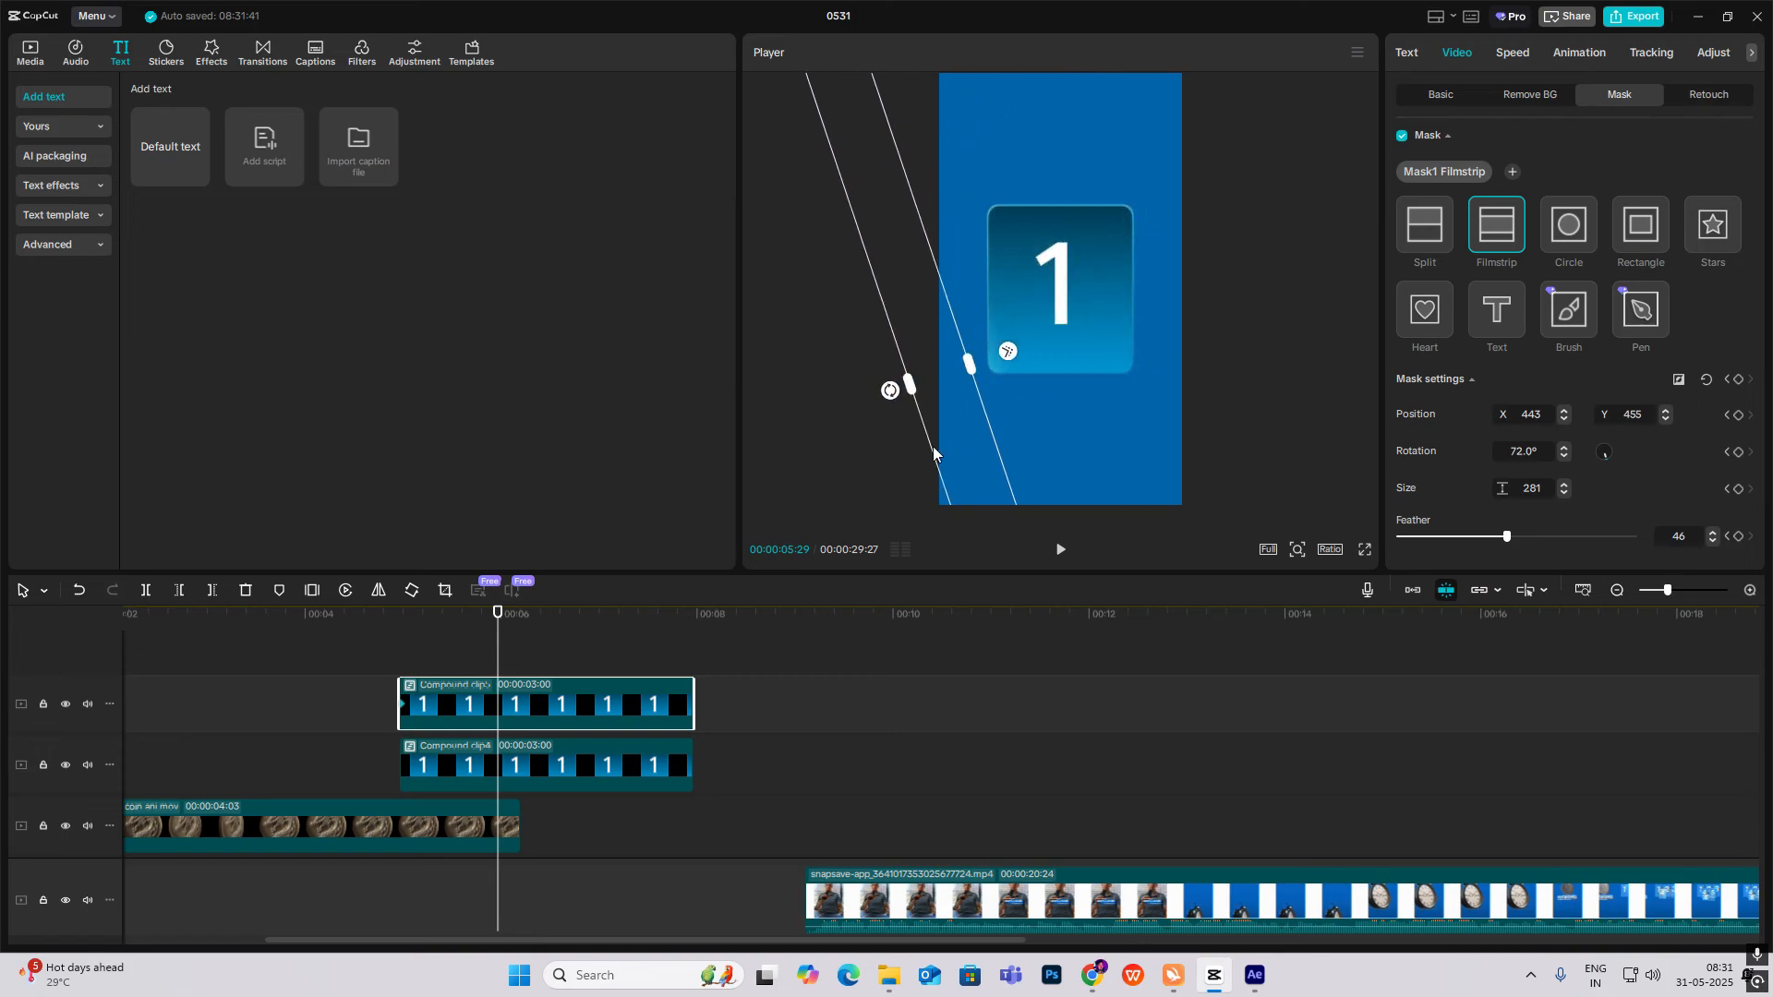
Apply Cubic Out easing to the mask's position keyframes and play back the light sweep.
{"action": "key", "text": "alt+k"}
{"action": "left_click", "coordinate": [442, 728]}
{"action": "key", "text": "space"}
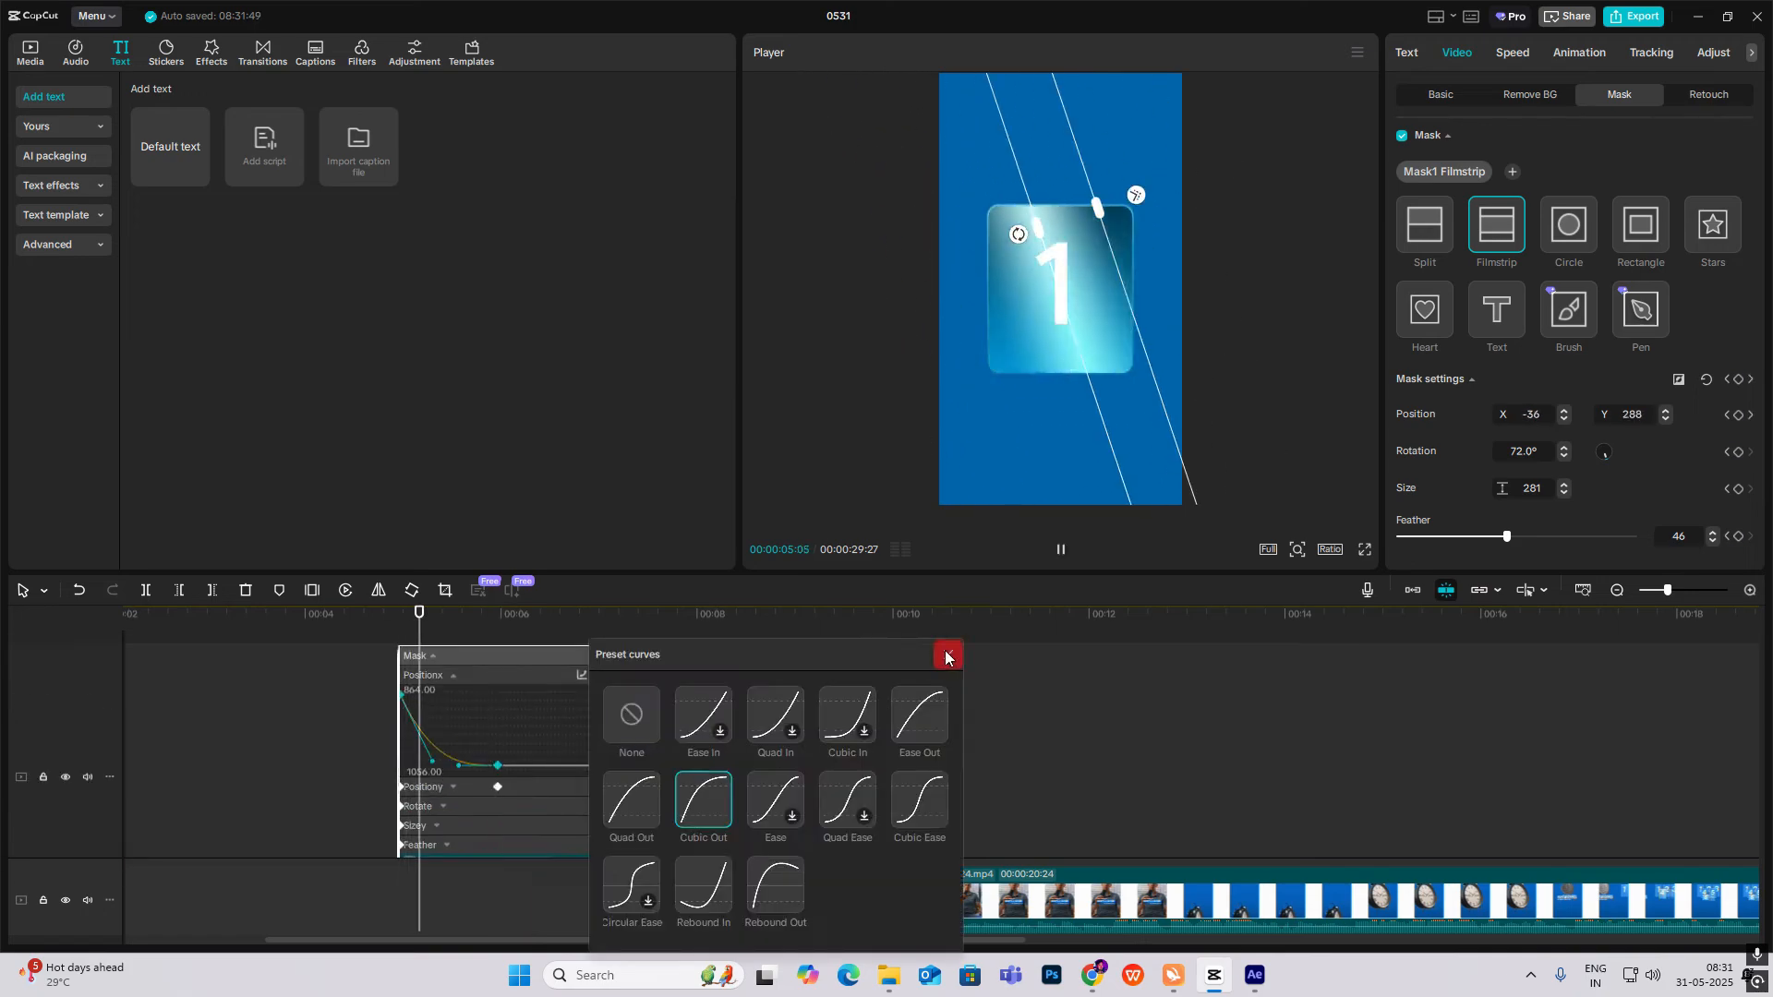
{"action": "left_click", "coordinate": [948, 655]}
{"action": "left_click", "coordinate": [389, 667]}
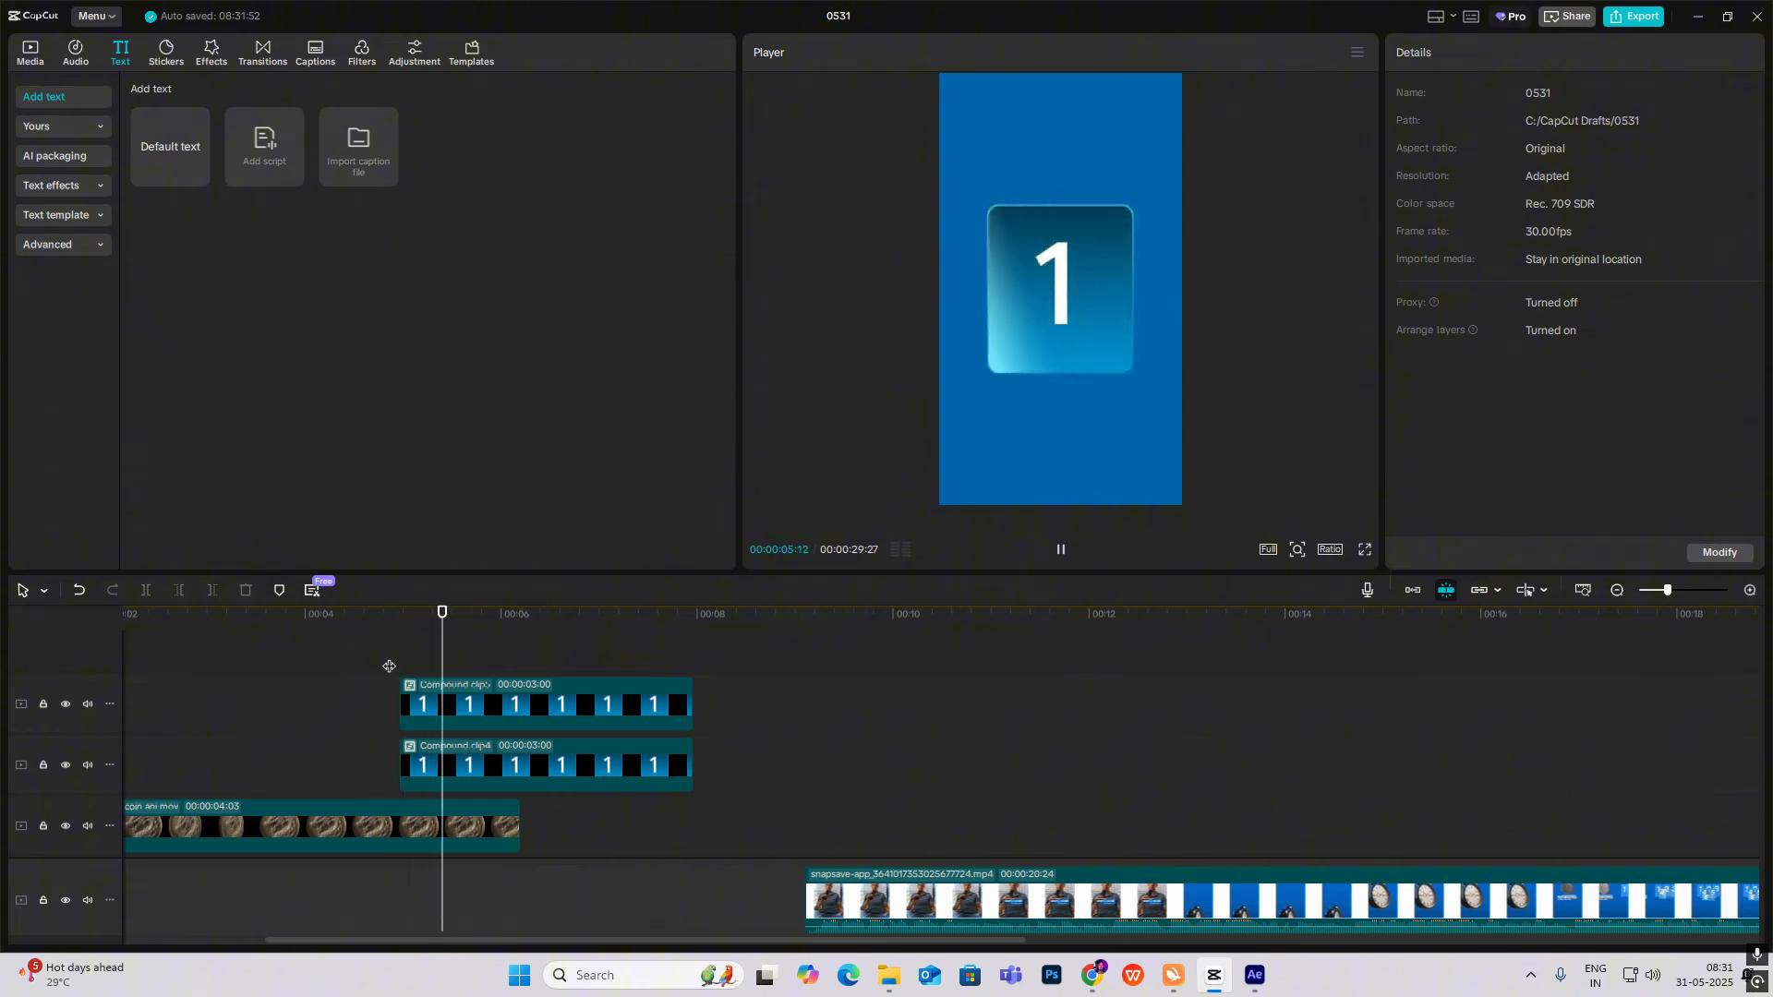
{"action": "left_click", "coordinate": [389, 667]}
{"action": "key", "text": "space"}
Combine the number card and its masked bright duplicate into one compound clip.
{"action": "left_click", "coordinate": [412, 678]}
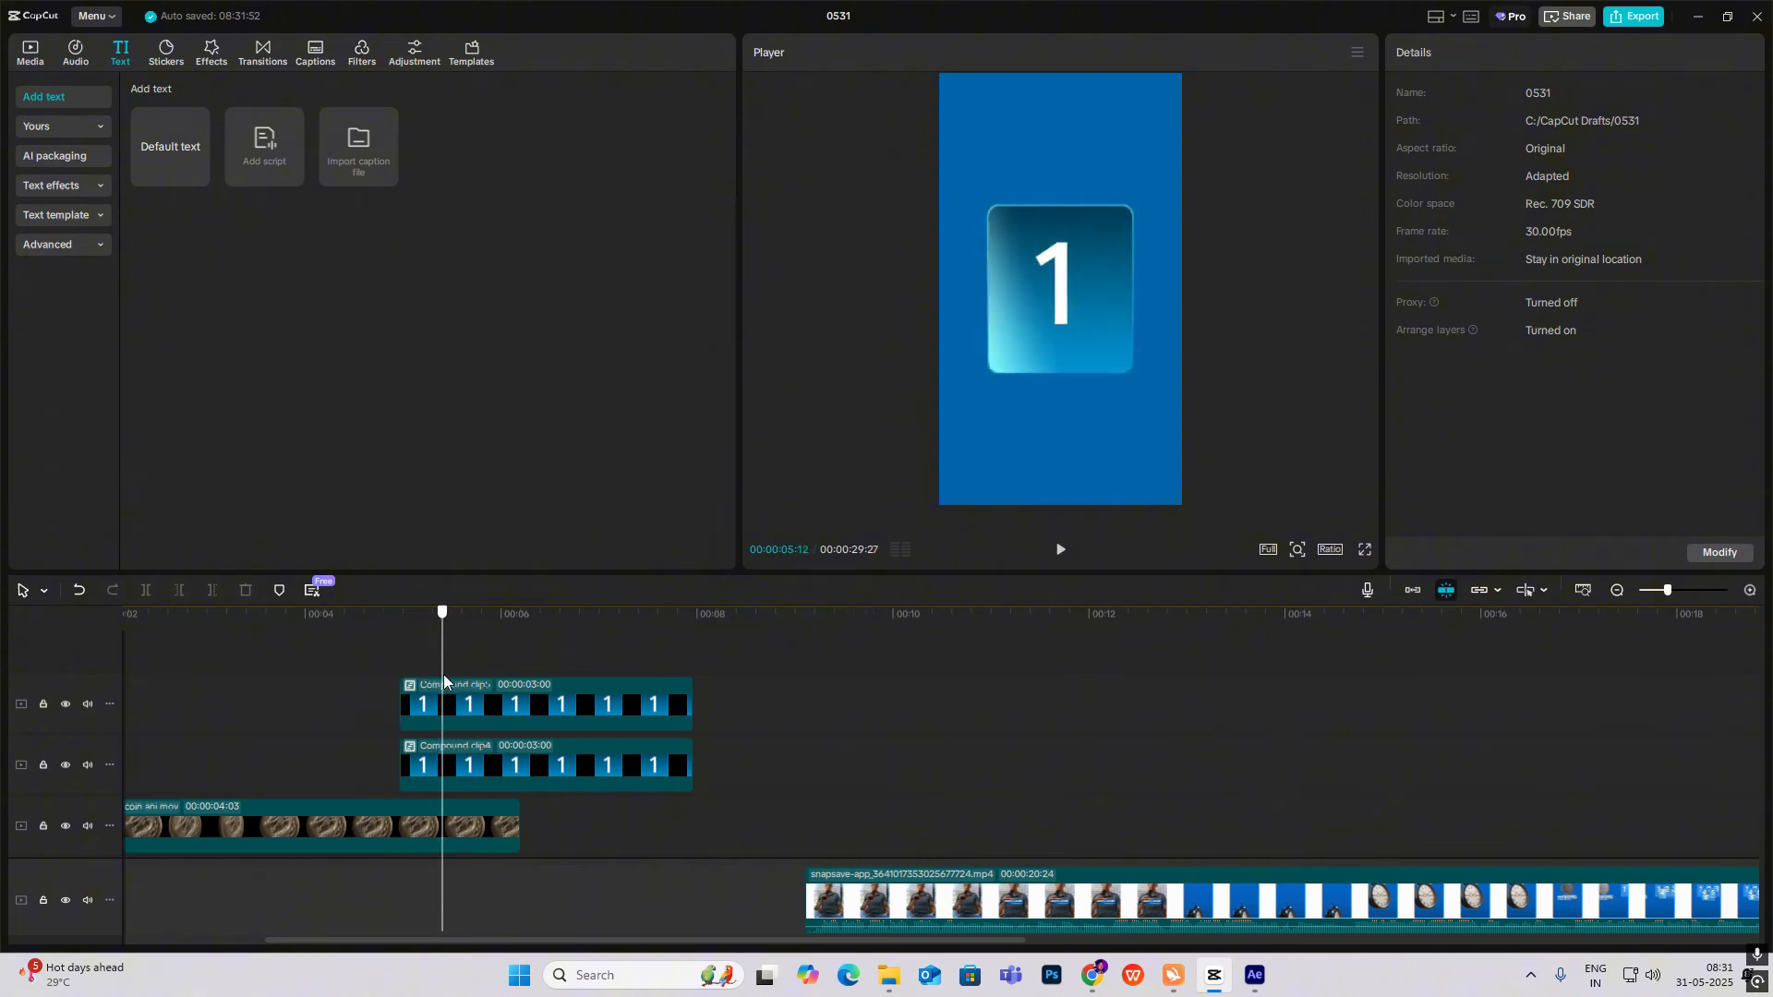
{"action": "scroll", "coordinate": [435, 741], "scroll_direction": "down", "scroll_amount": 5}
{"action": "left_click_drag", "start_coordinate": [540, 691], "coordinate": [384, 766]}
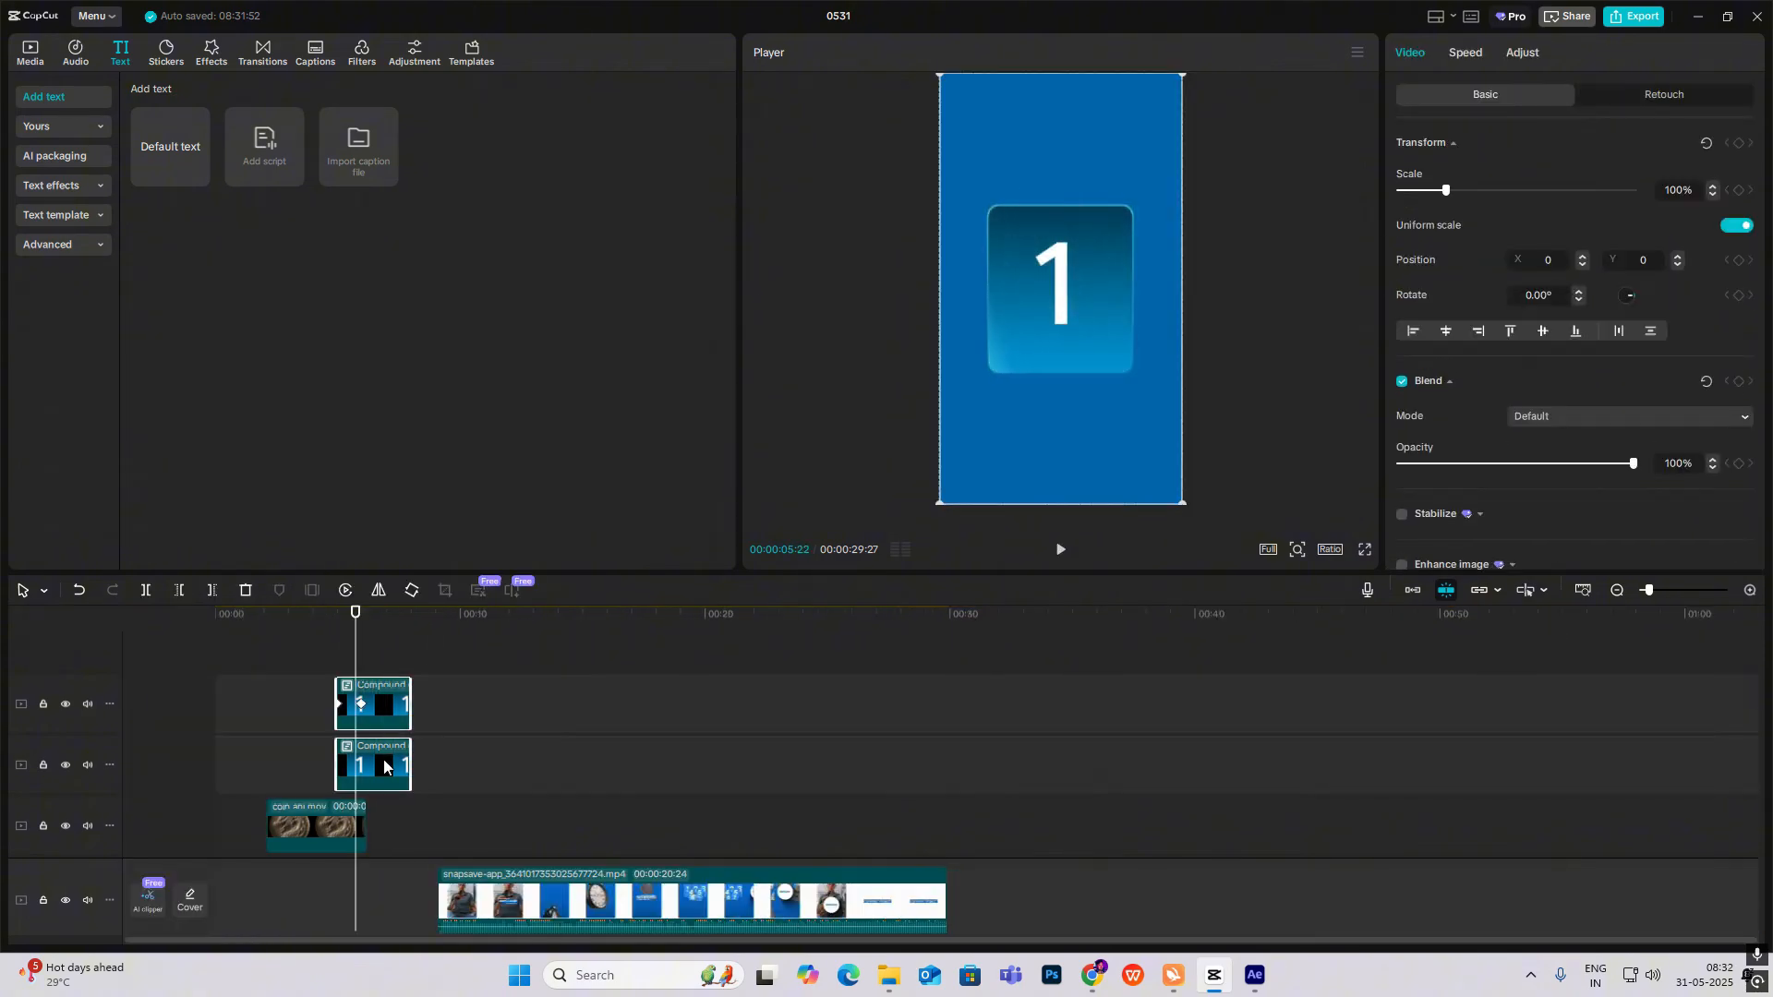
{"action": "key", "text": "Delete"}
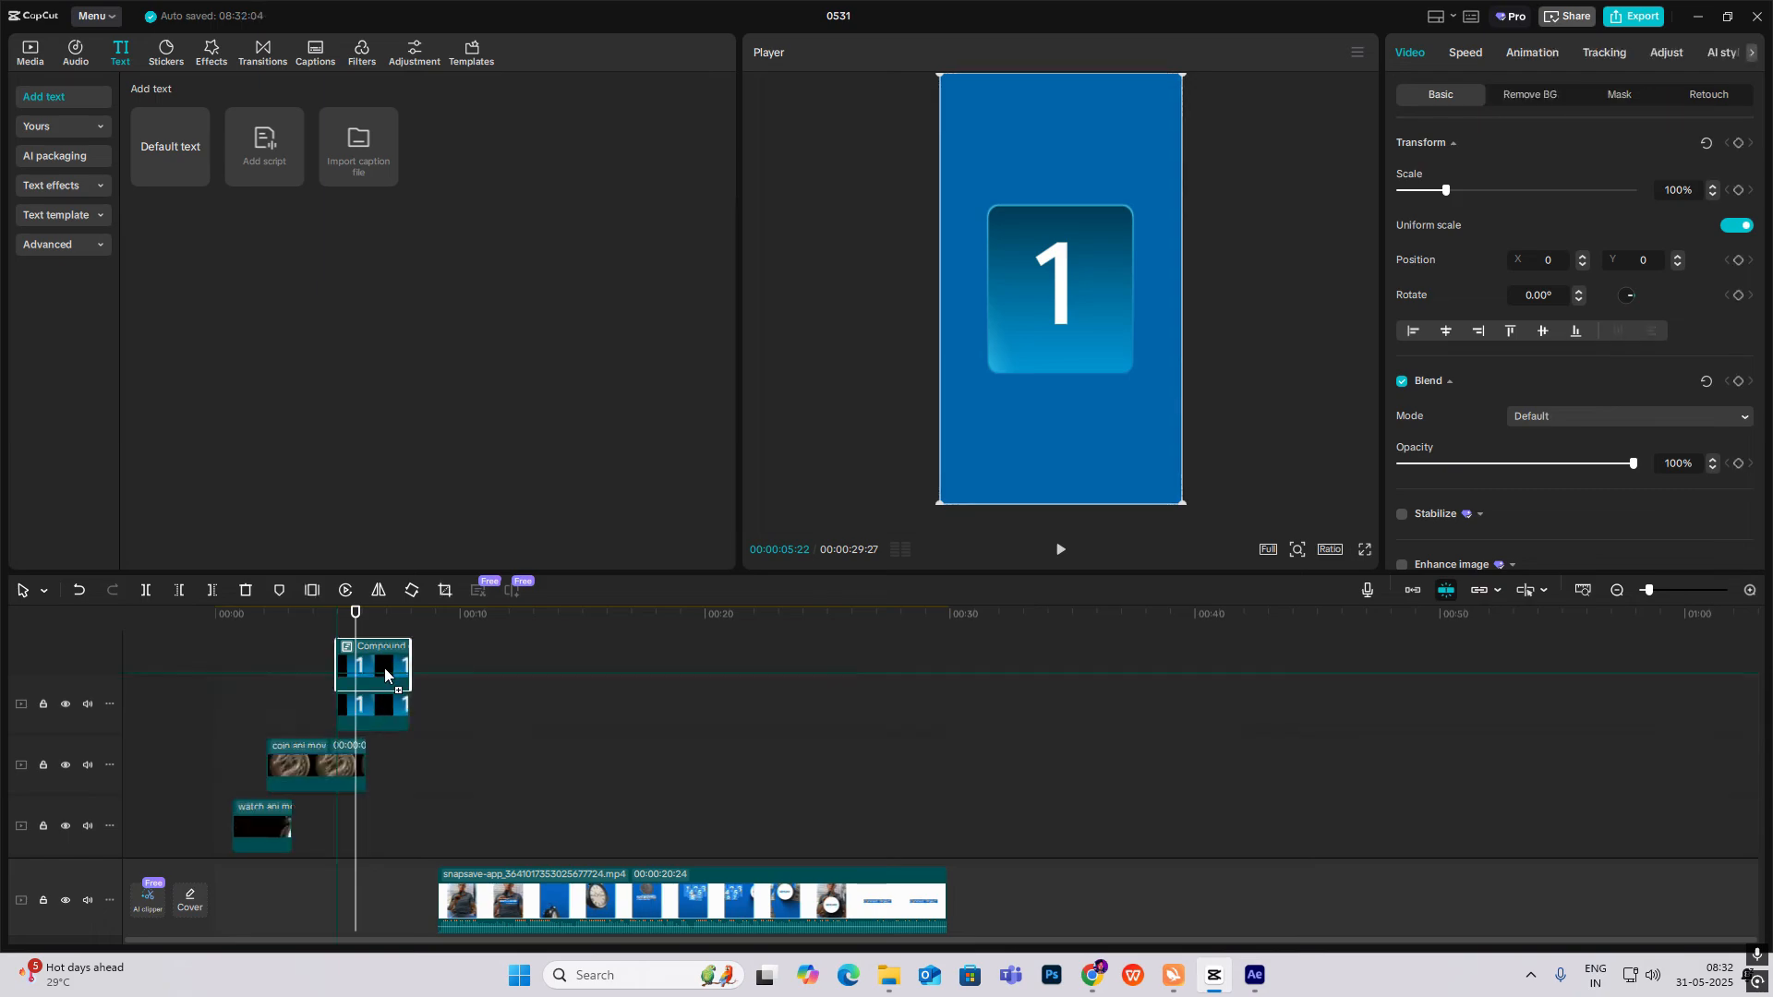
Duplicate the card compound onto a higher track, moving the copy to about X -497, Y -661 and shrinking it.
{"action": "key", "text": "ctrl+z"}
{"action": "key", "text": "ctrl+z"}
{"action": "left_click_drag", "start_coordinate": [1078, 306], "coordinate": [1023, 373]}
{"action": "left_click_drag", "start_coordinate": [1129, 192], "coordinate": [1100, 194]}
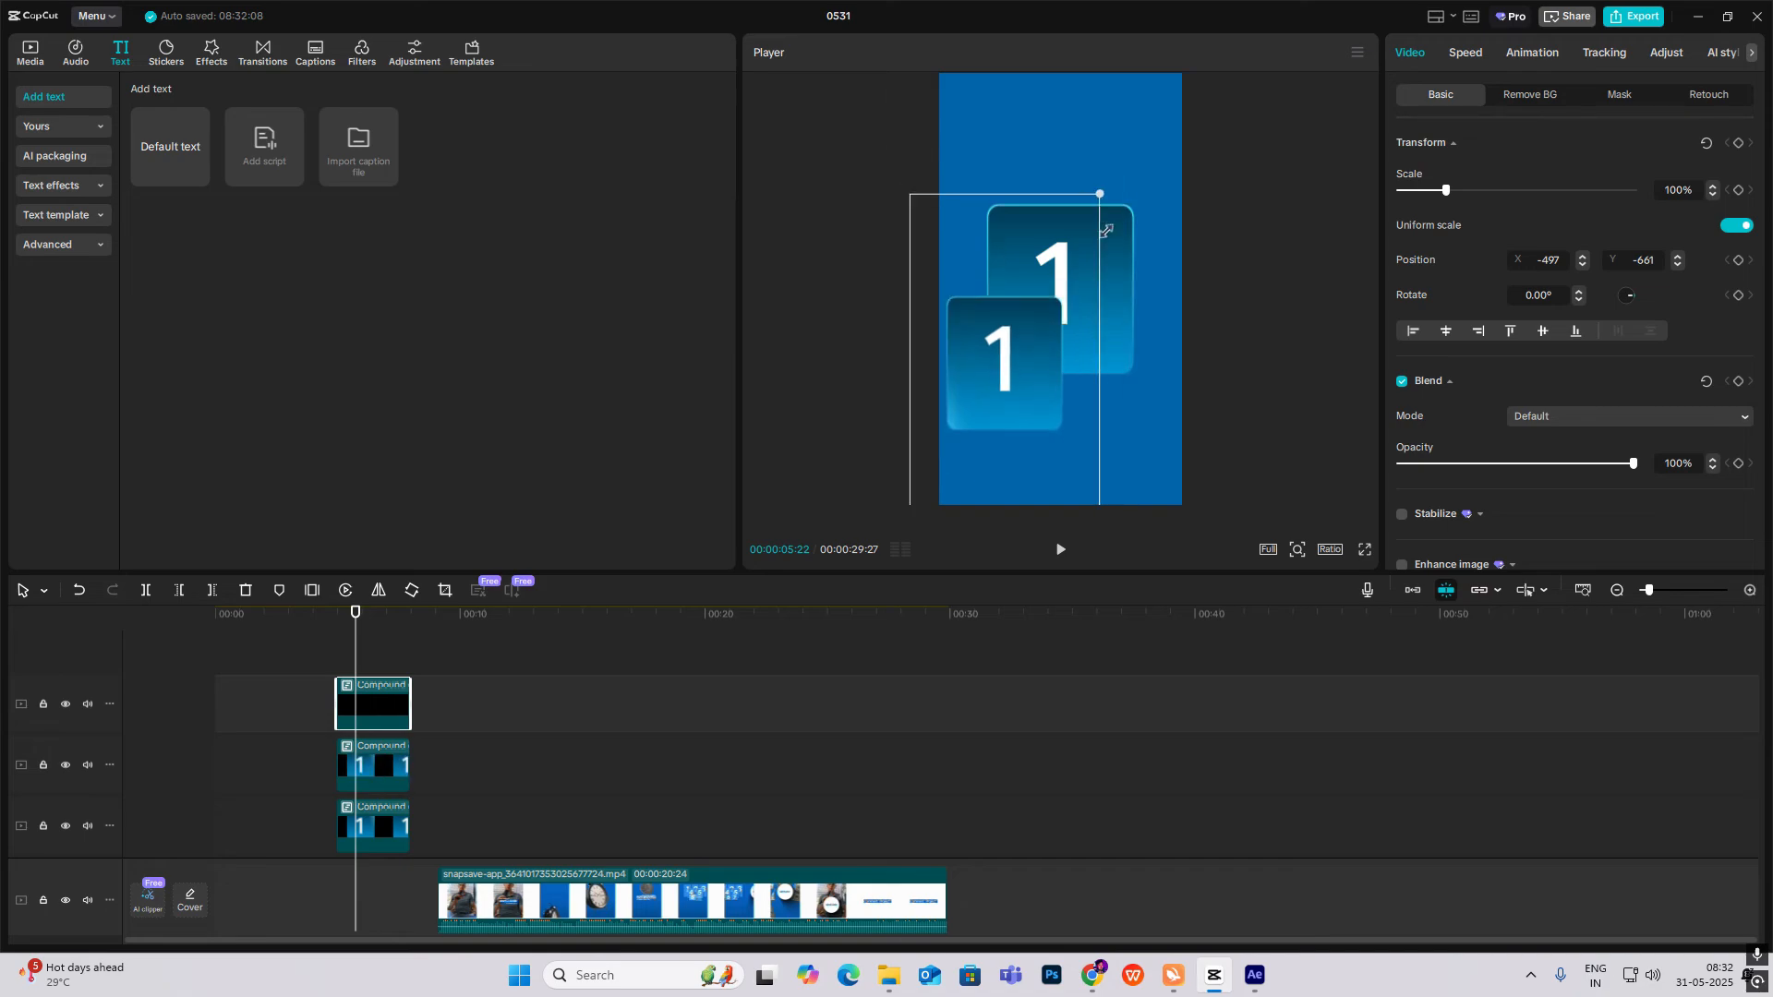
Change the number inside the smaller card's nested compound clip to 2 and return to the main timeline.
{"action": "double_click", "coordinate": [393, 707]}
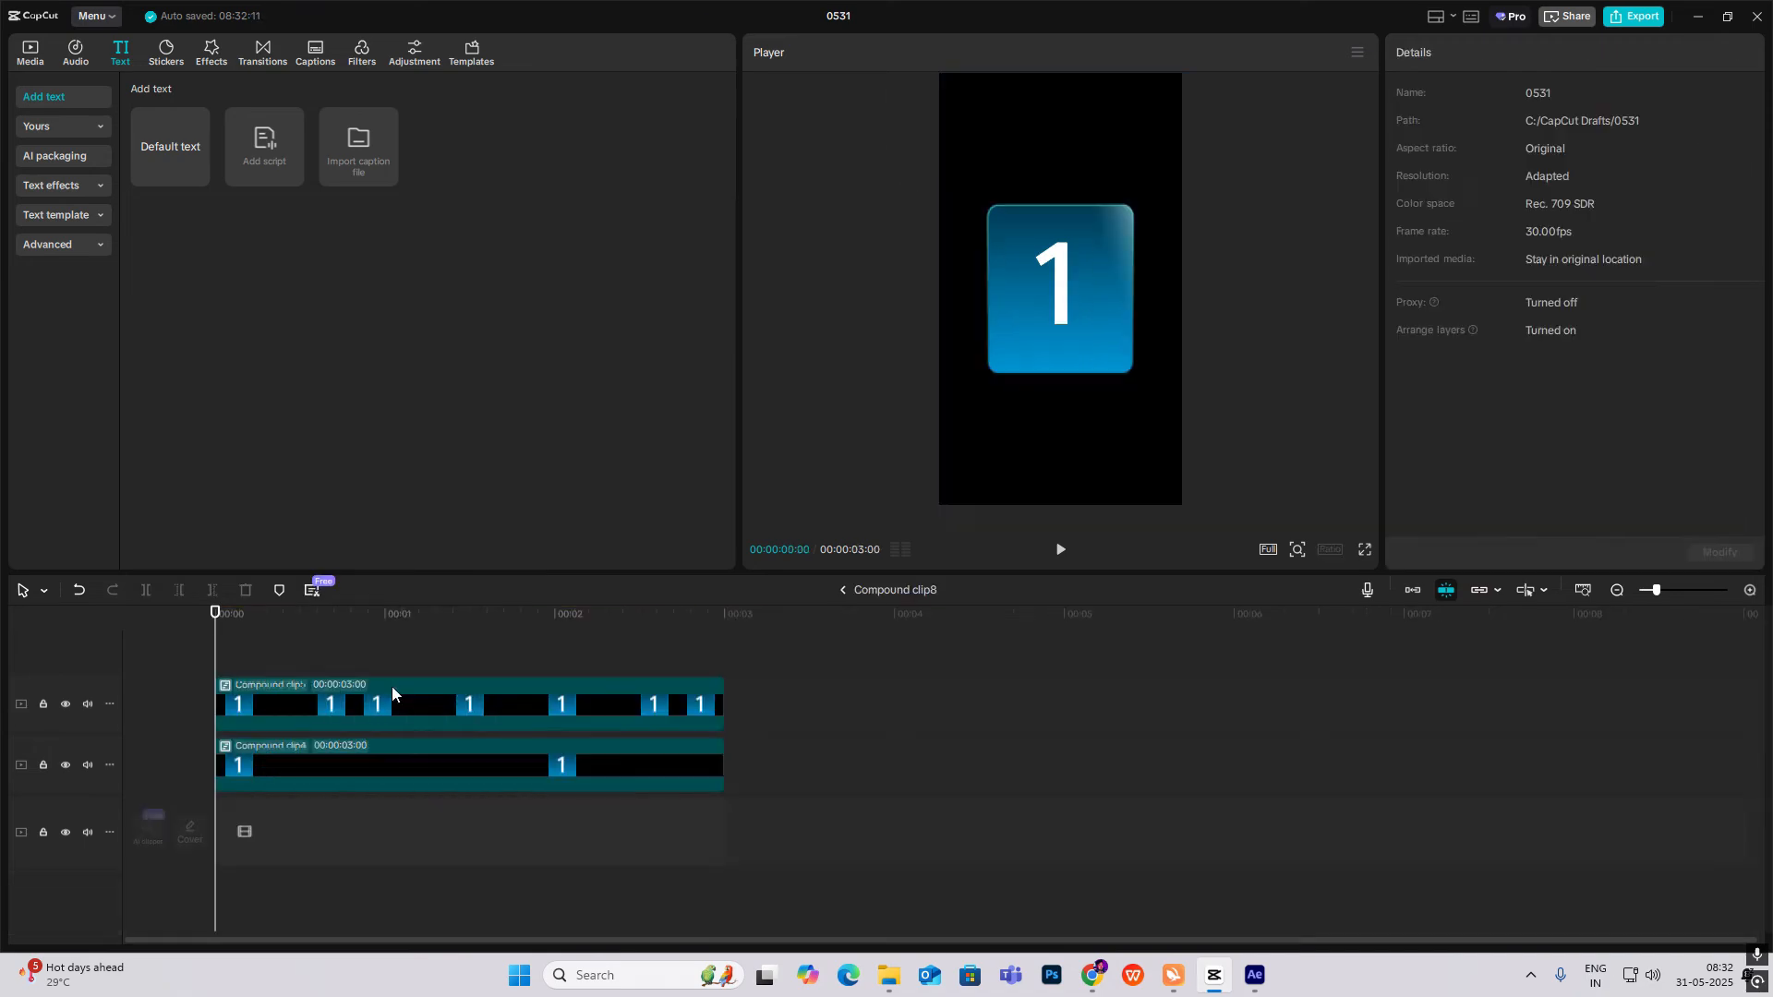
{"action": "double_click", "coordinate": [283, 744]}
{"action": "left_click", "coordinate": [261, 686]}
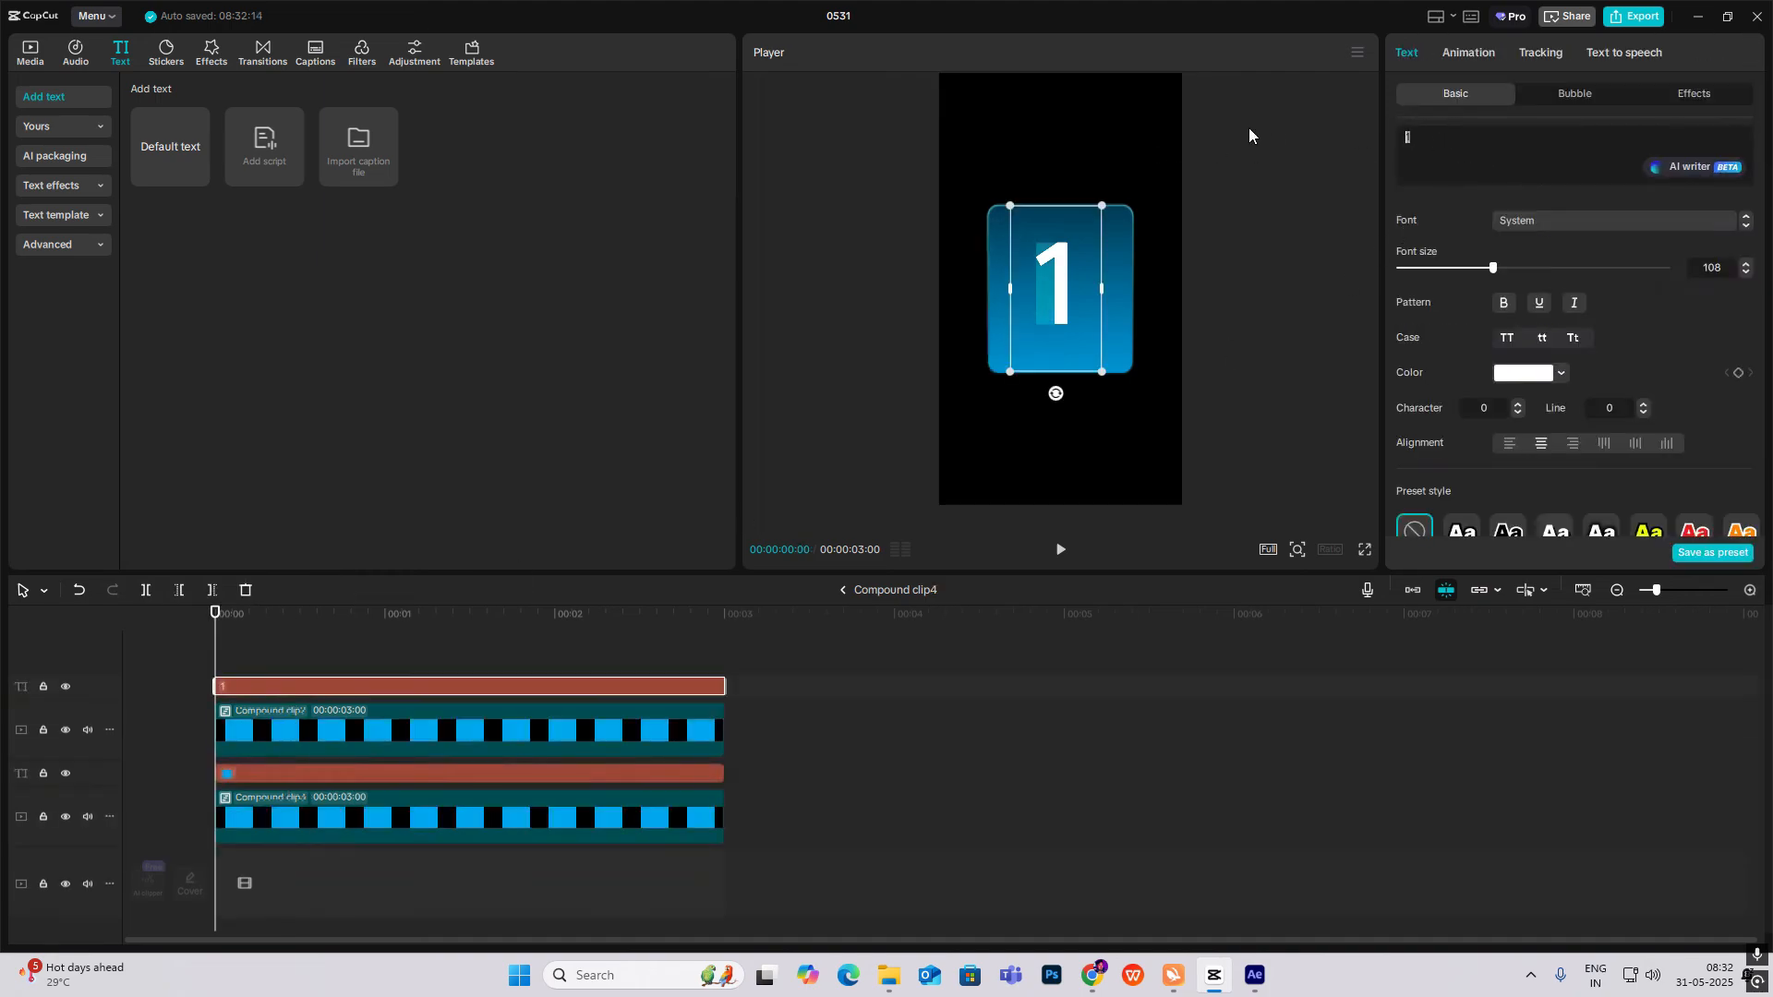
{"action": "key", "text": "BackSpace"}
{"action": "type", "text": "2"}
{"action": "left_click", "coordinate": [842, 590]}
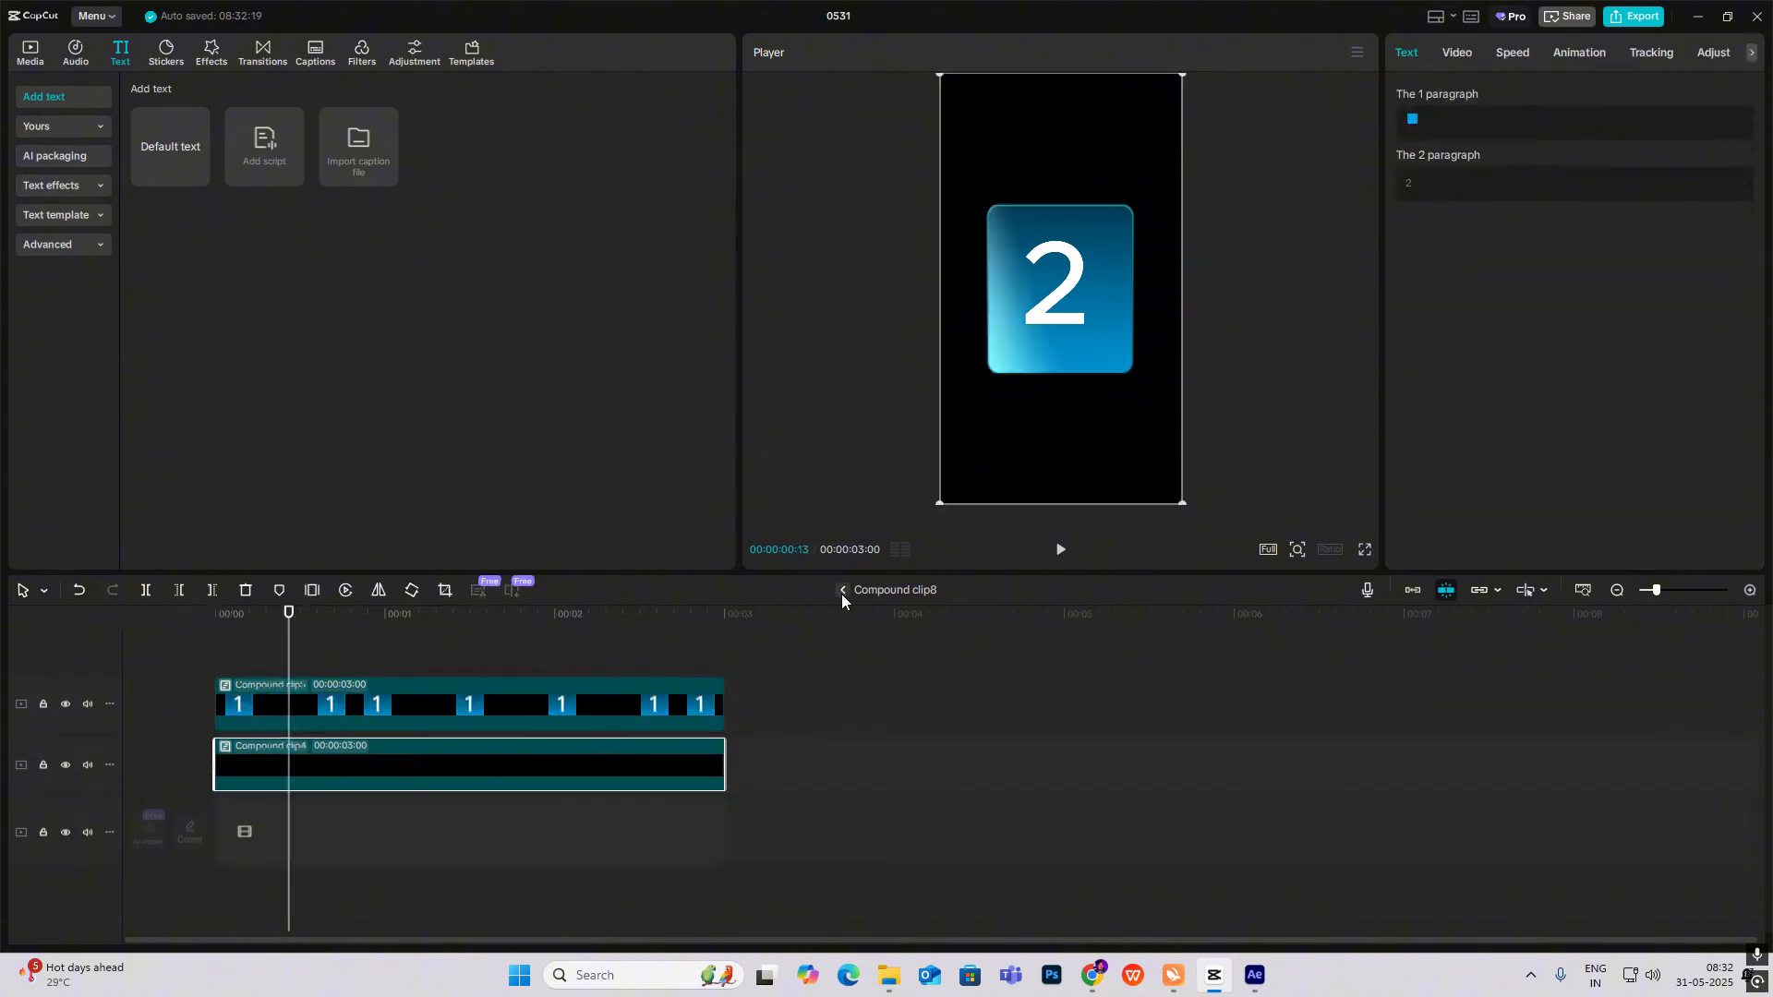
{"action": "left_click", "coordinate": [842, 591]}
{"action": "left_click_drag", "start_coordinate": [375, 628], "coordinate": [388, 674]}
{"action": "left_click_drag", "start_coordinate": [834, 805], "coordinate": [383, 835]}
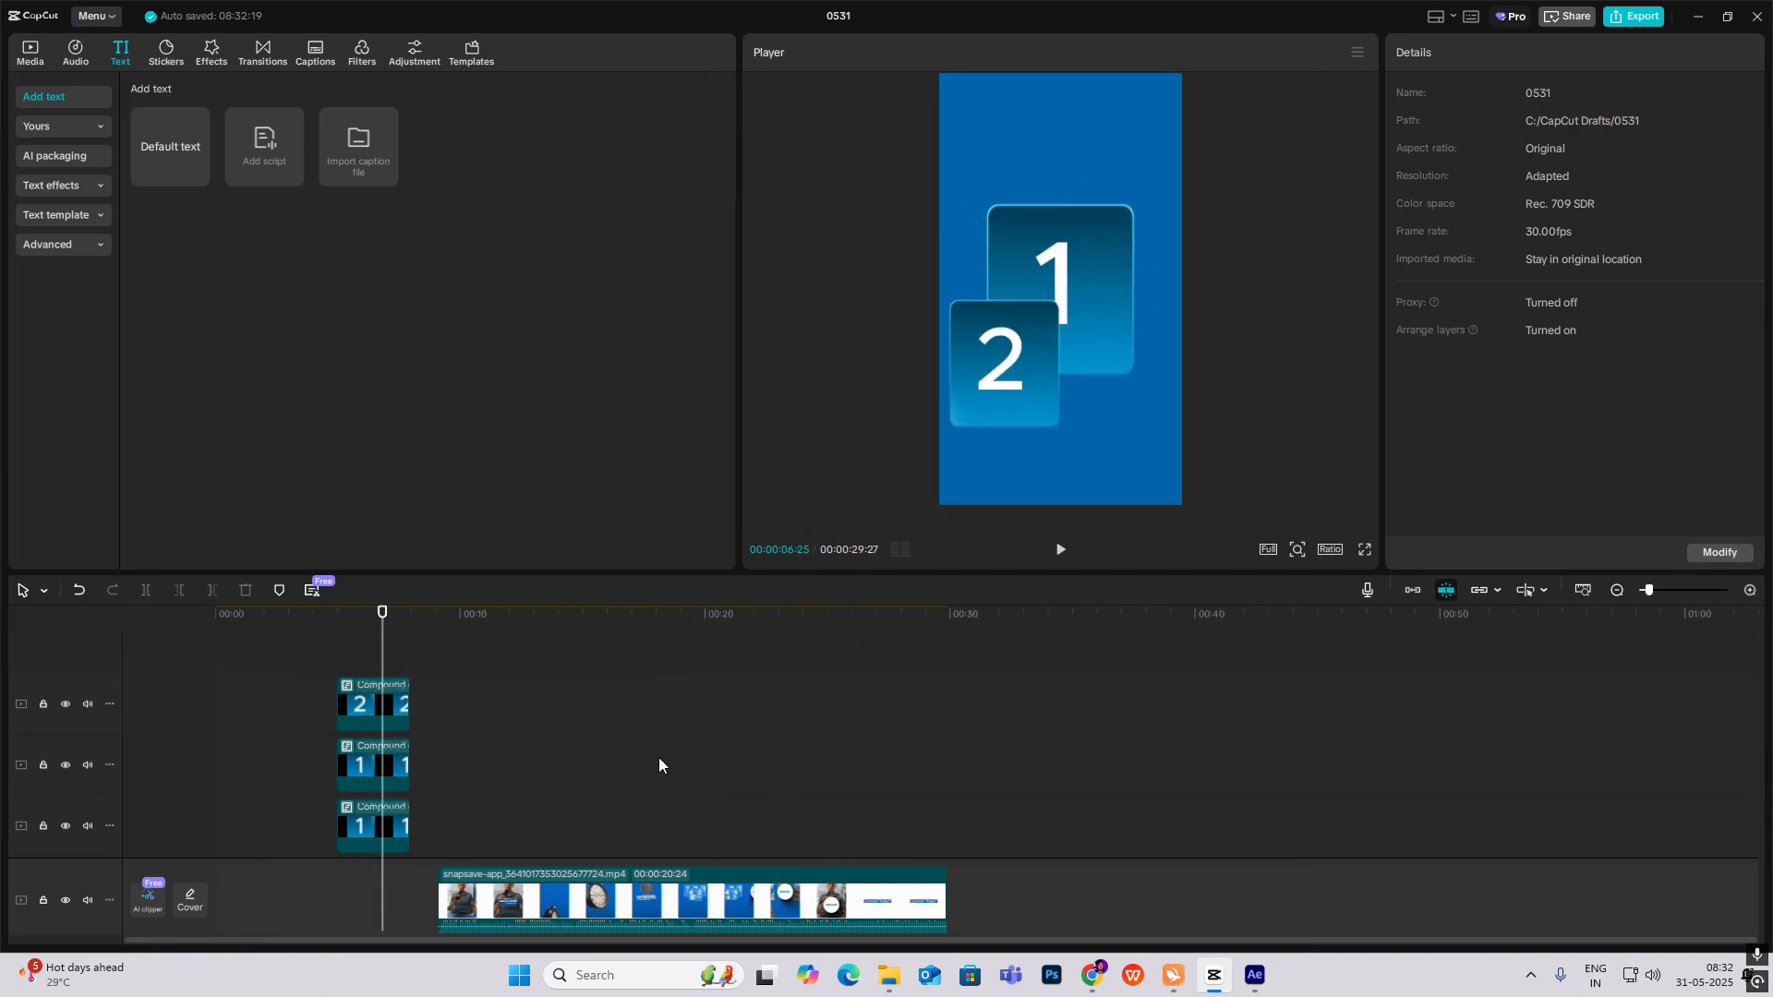
{"action": "mouse_move", "coordinate": [730, 813]}
{"action": "left_mouse_down"}
{"action": "mouse_move", "coordinate": [784, 827]}
{"action": "mouse_move", "coordinate": [697, 831]}
{"action": "mouse_move", "coordinate": [750, 831]}
{"action": "left_mouse_up"}
Add a default text clip on a new track after the number cards, starting at 00:00:08:13.
{"action": "left_click", "coordinate": [396, 647]}
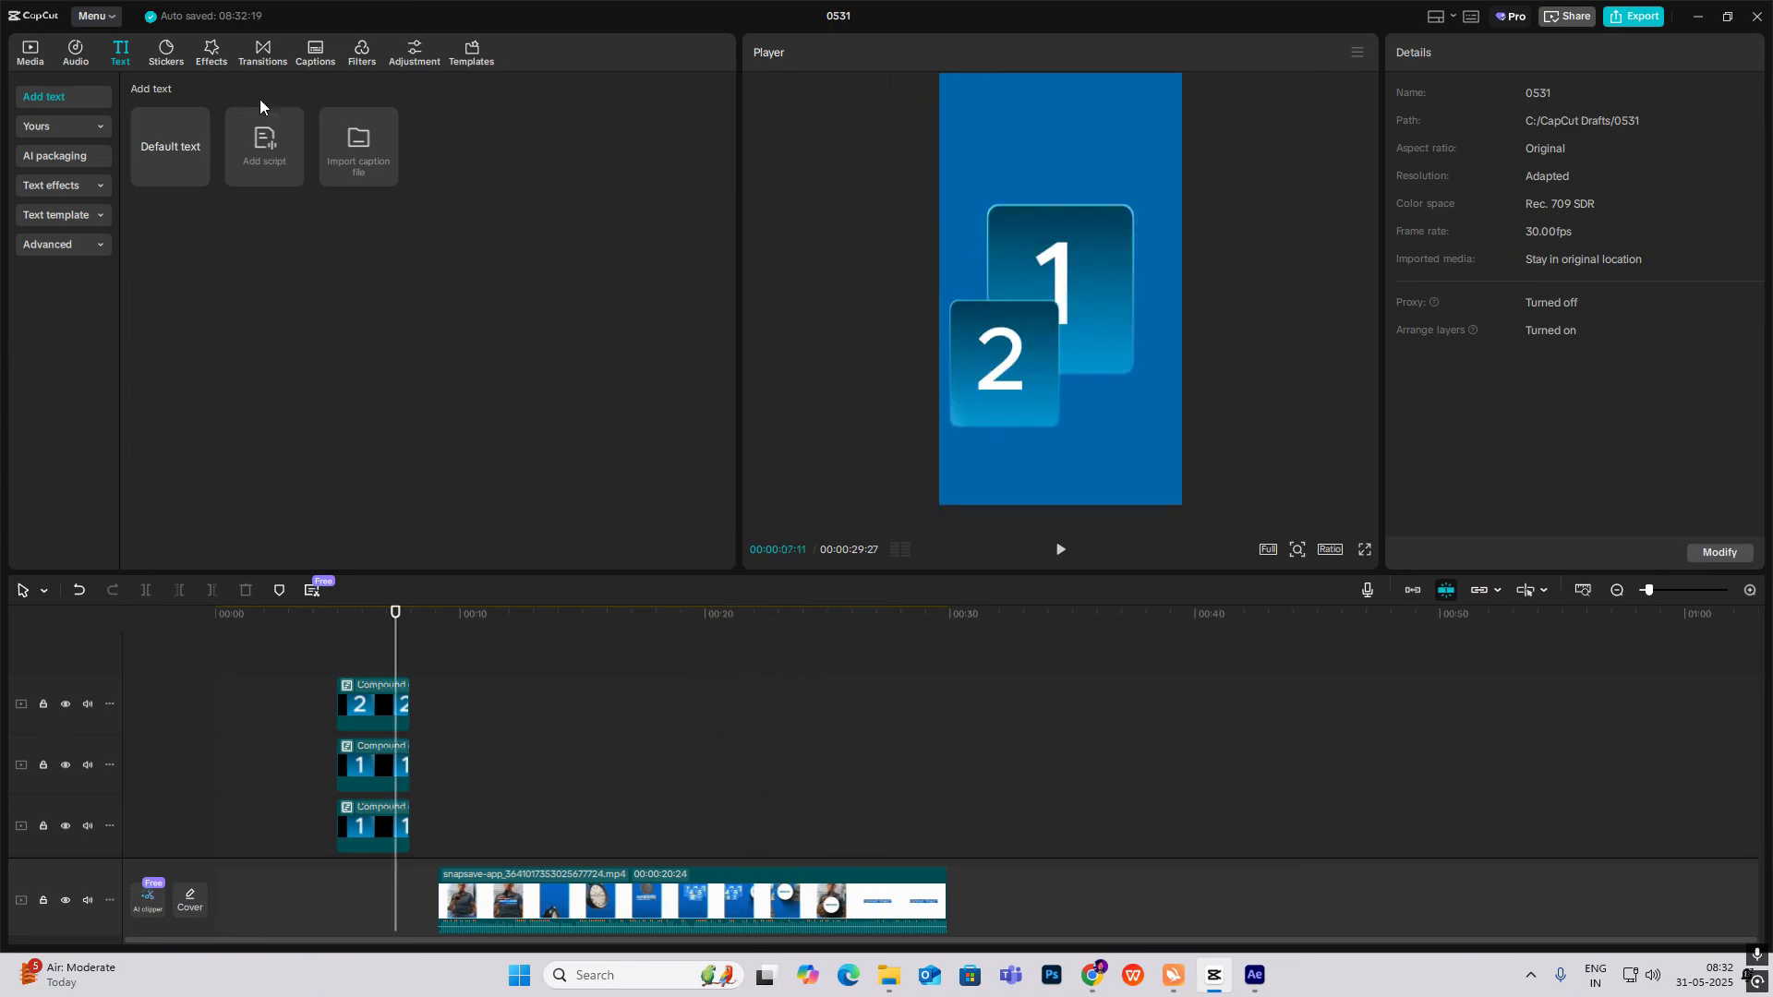
{"action": "left_click_drag", "start_coordinate": [192, 157], "coordinate": [447, 662]}
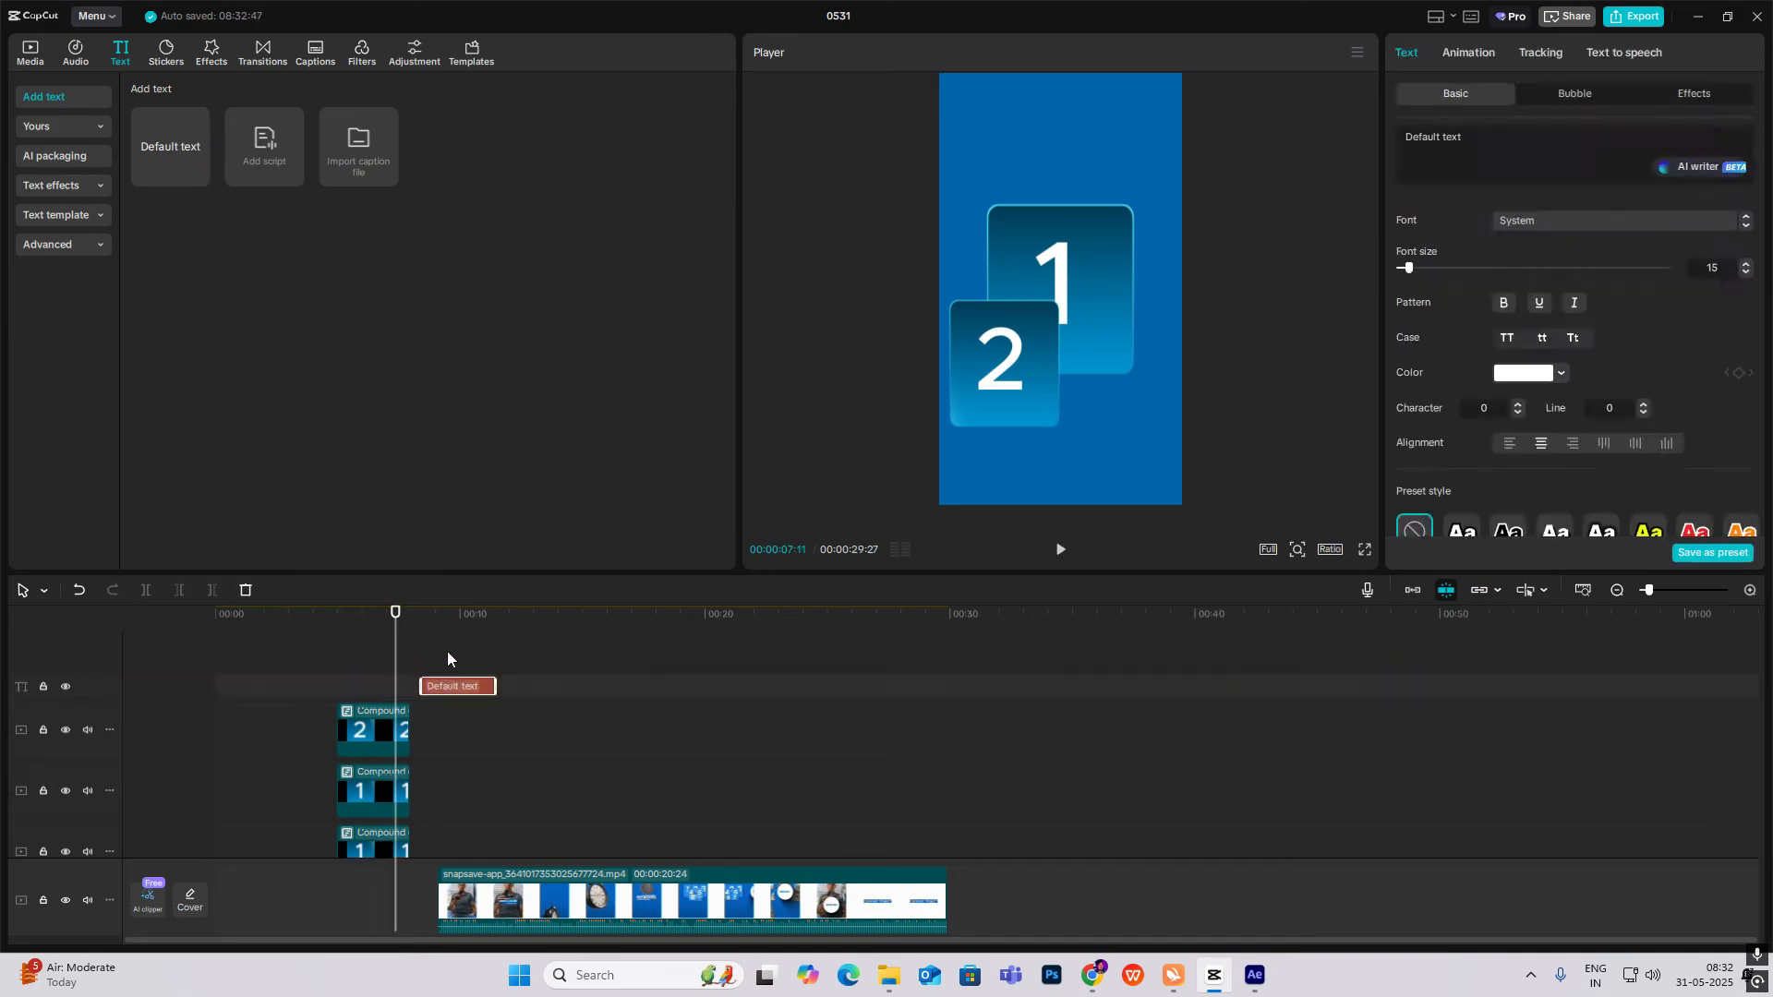
{"action": "left_click", "coordinate": [450, 671]}
{"action": "left_click", "coordinate": [457, 686]}
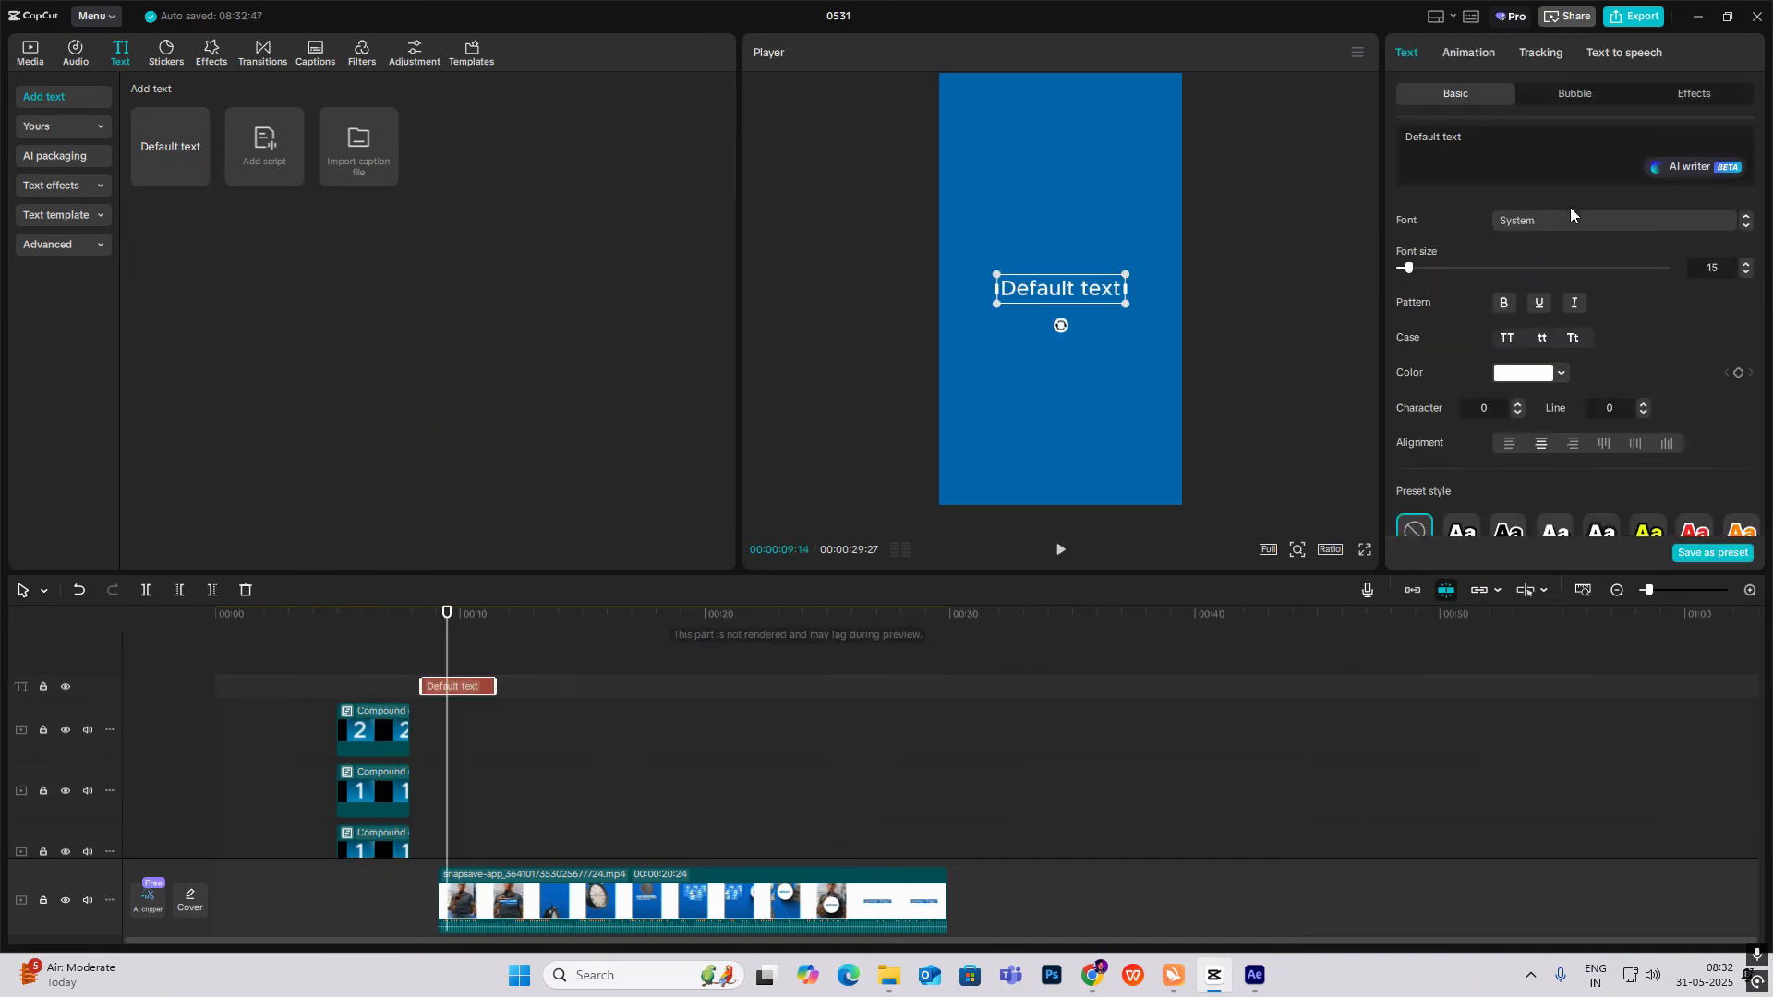
Replace the default text with a filled circle symbol and set its font size to 89.
{"action": "key", "text": "super+period"}
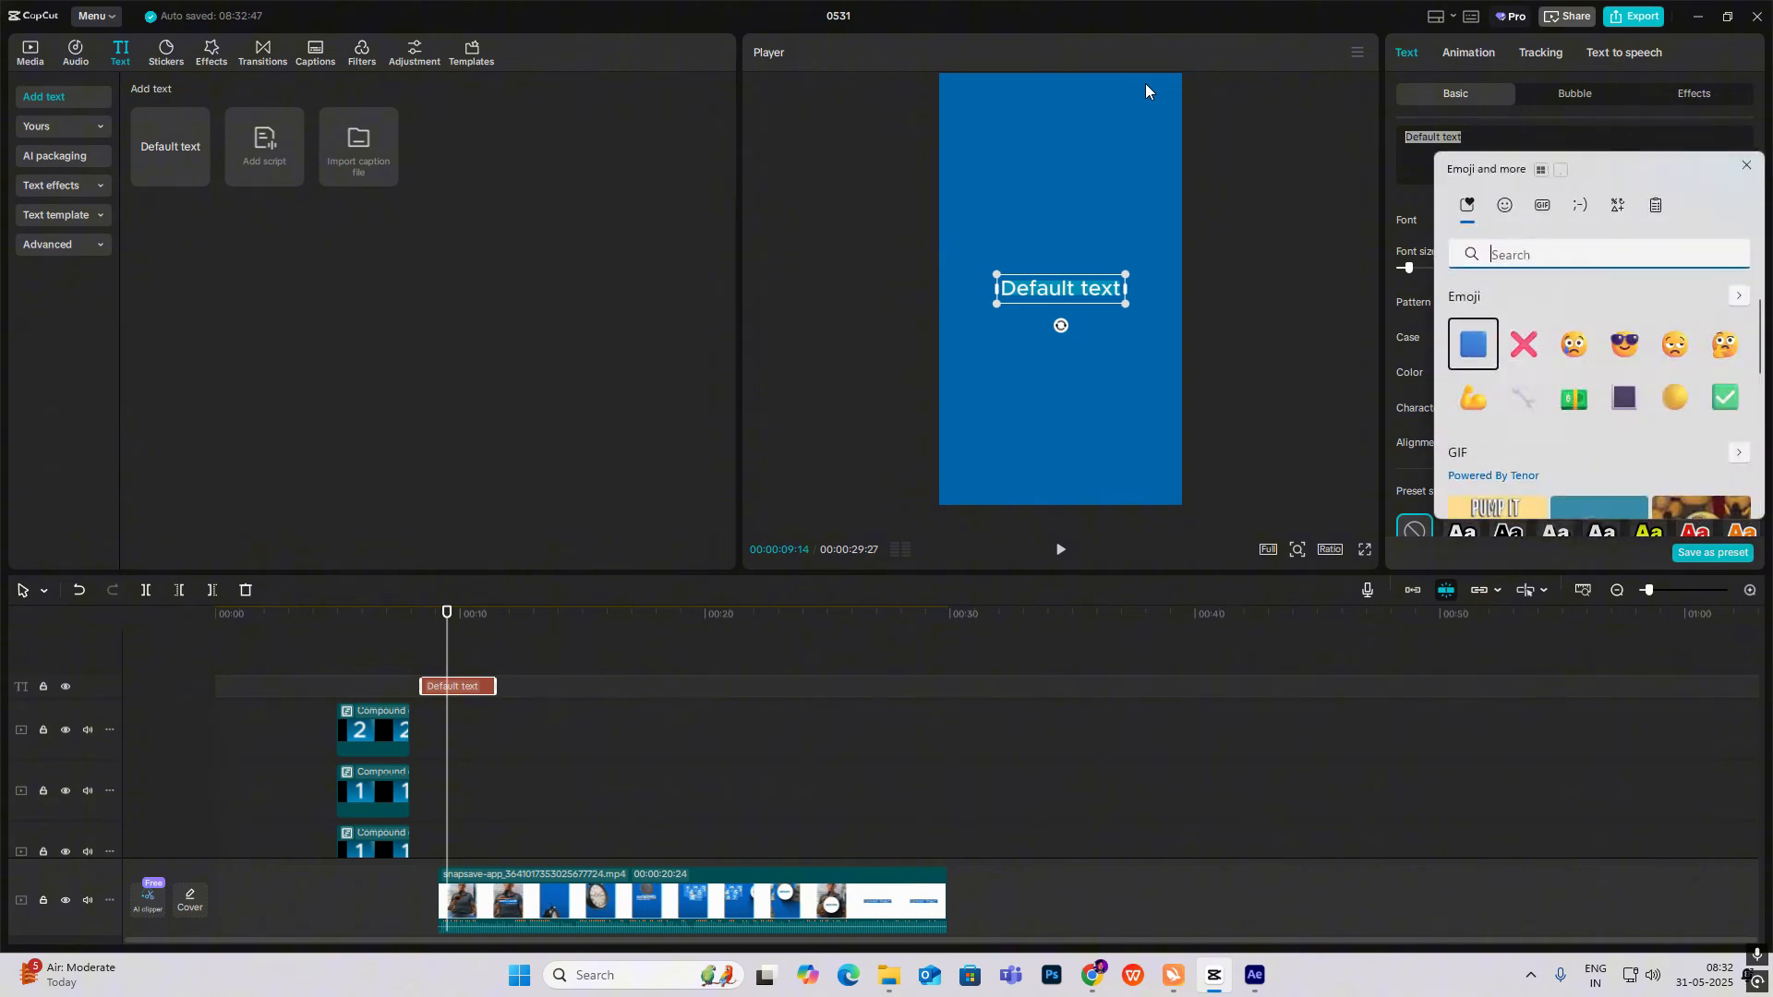
{"action": "left_click", "coordinate": [1617, 207]}
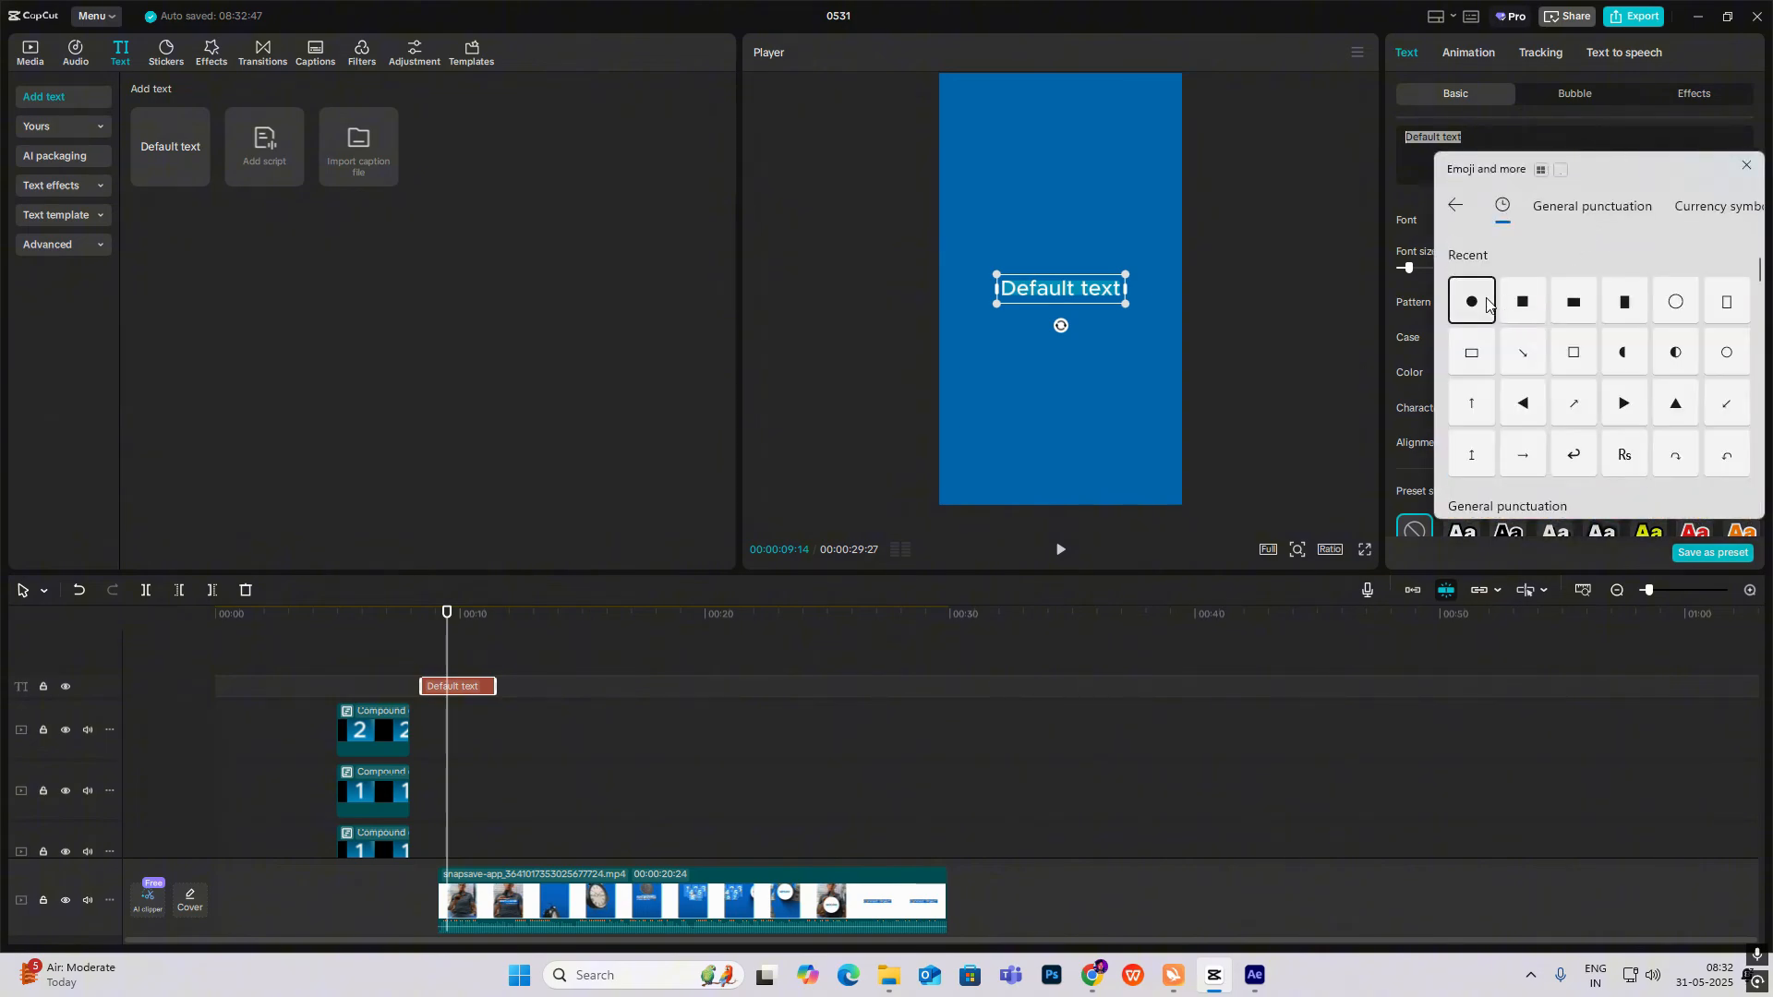
{"action": "left_click", "coordinate": [1472, 301]}
{"action": "key", "text": "Escape"}
{"action": "left_click_drag", "start_coordinate": [1409, 268], "coordinate": [1476, 296]}
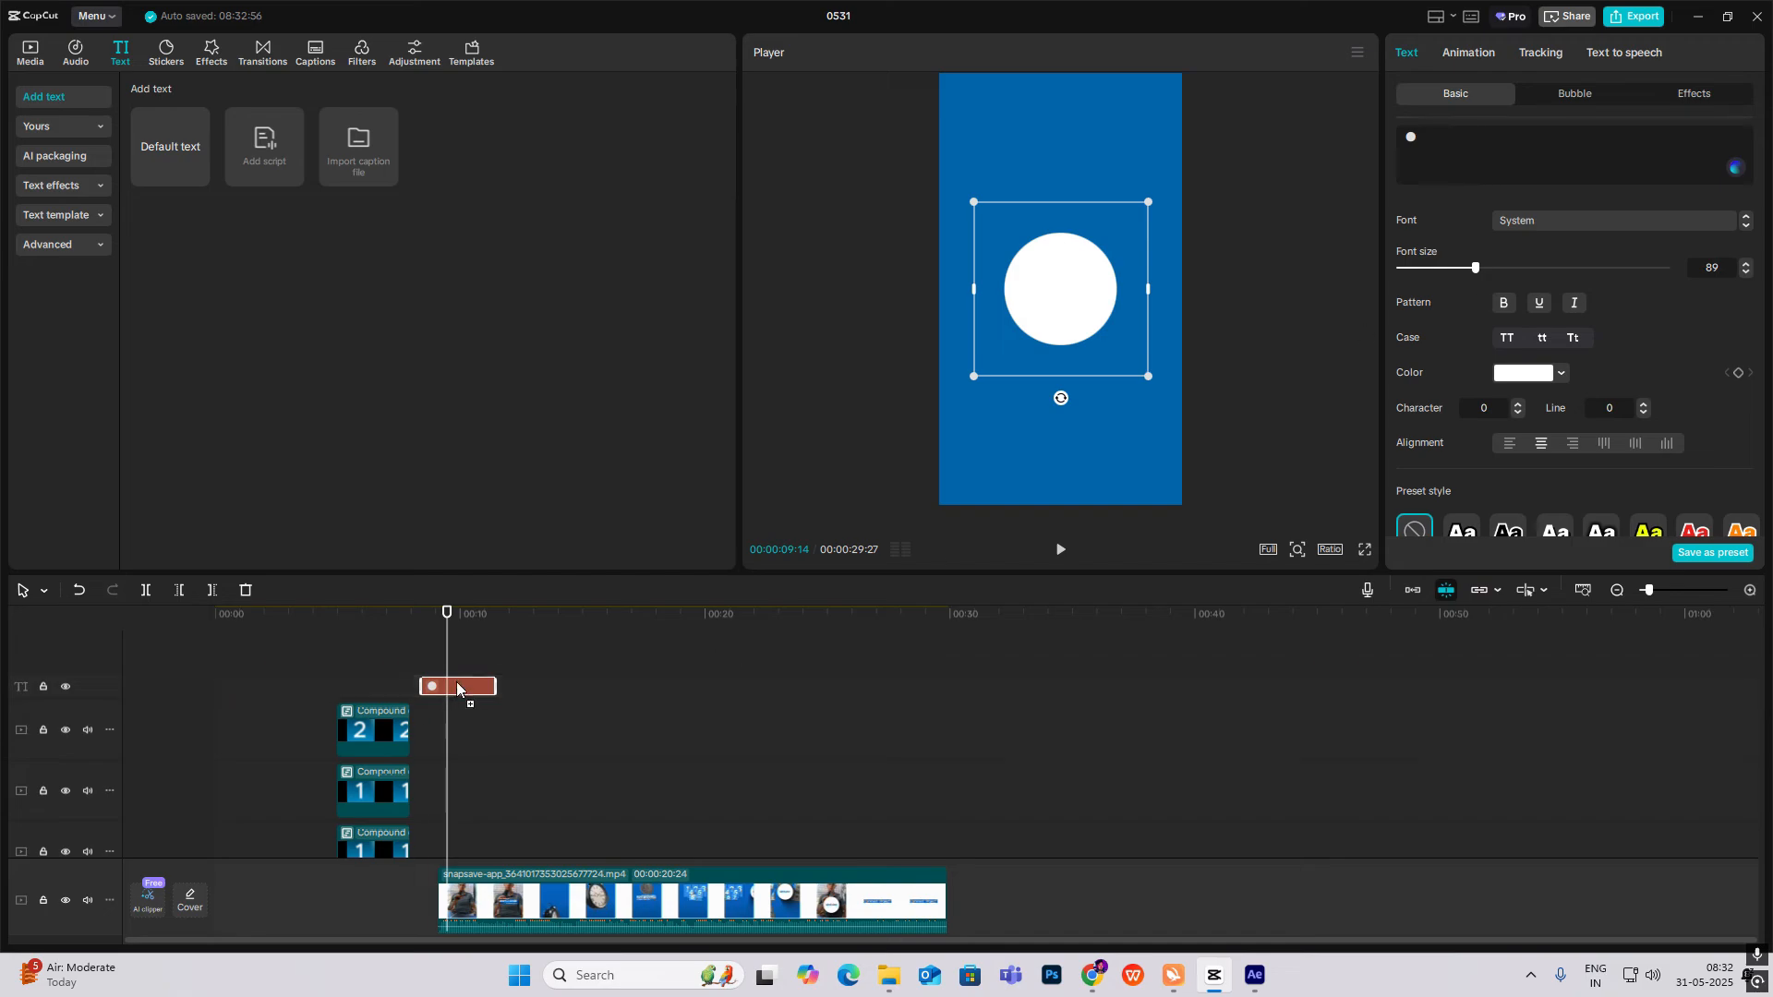
Duplicate the circle text onto the track above and turn the lower circle into a compound clip.
{"action": "left_click_drag", "start_coordinate": [457, 685], "coordinate": [457, 661]}
{"action": "left_click", "coordinate": [475, 713]}
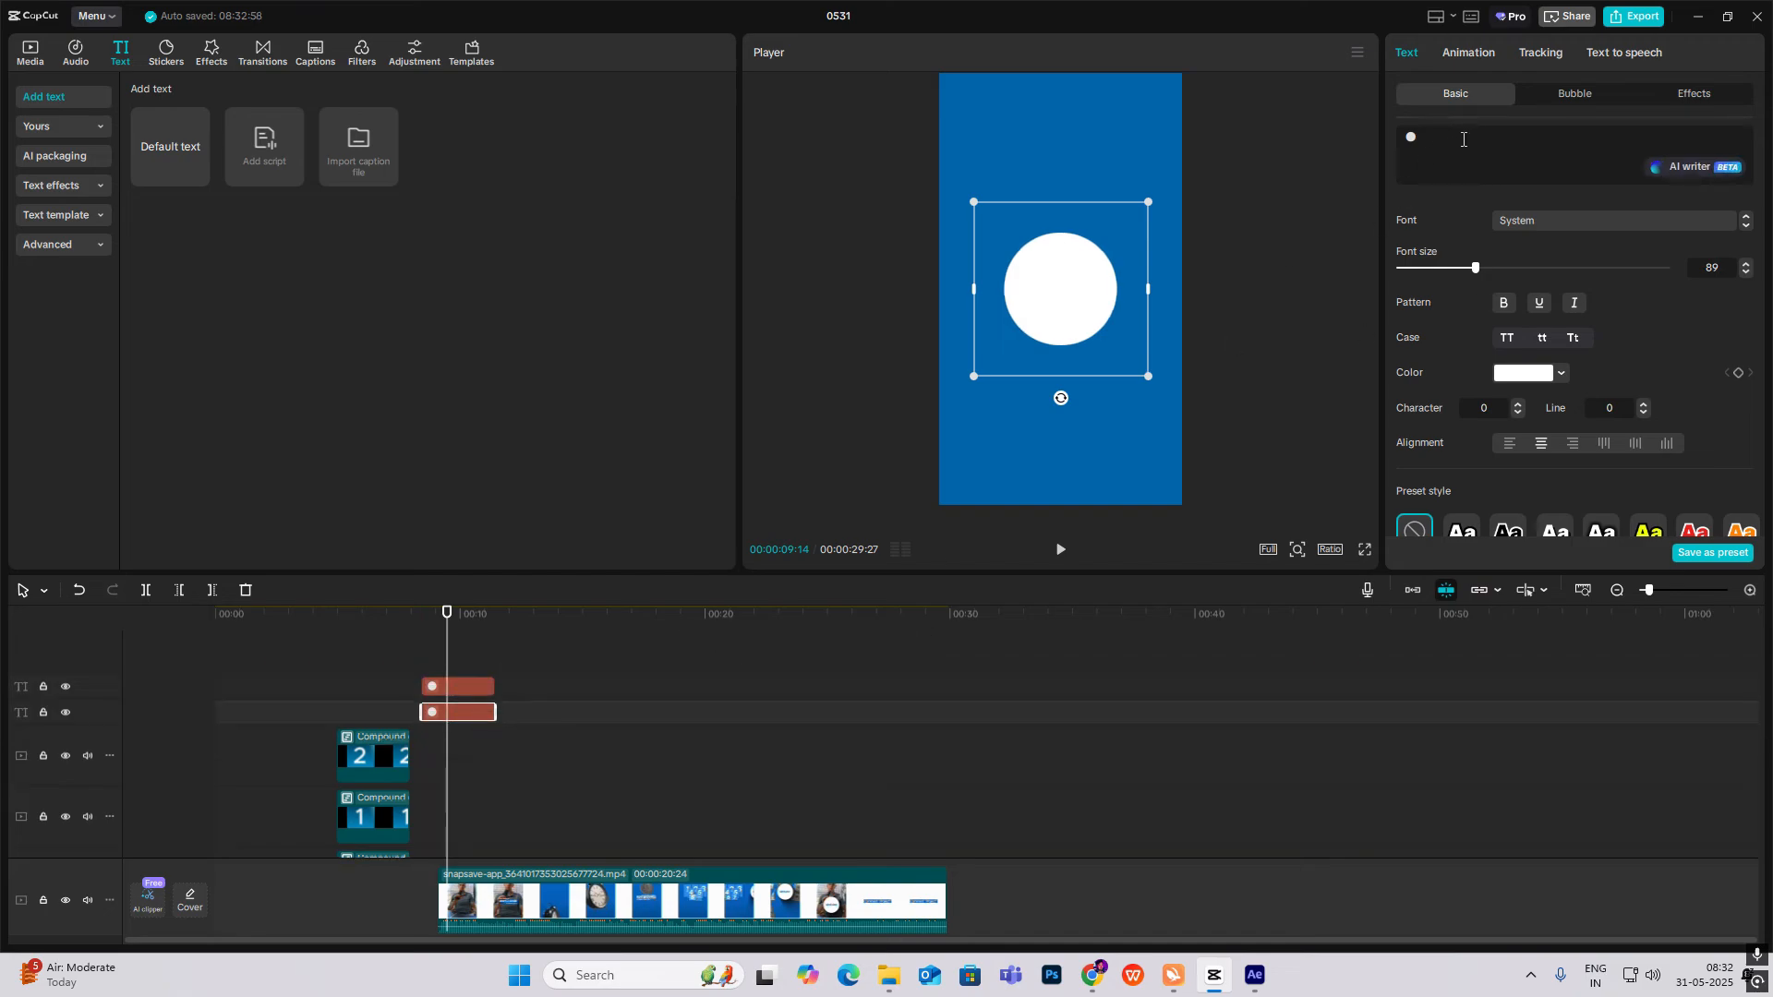
{"action": "key", "text": "alt+g"}
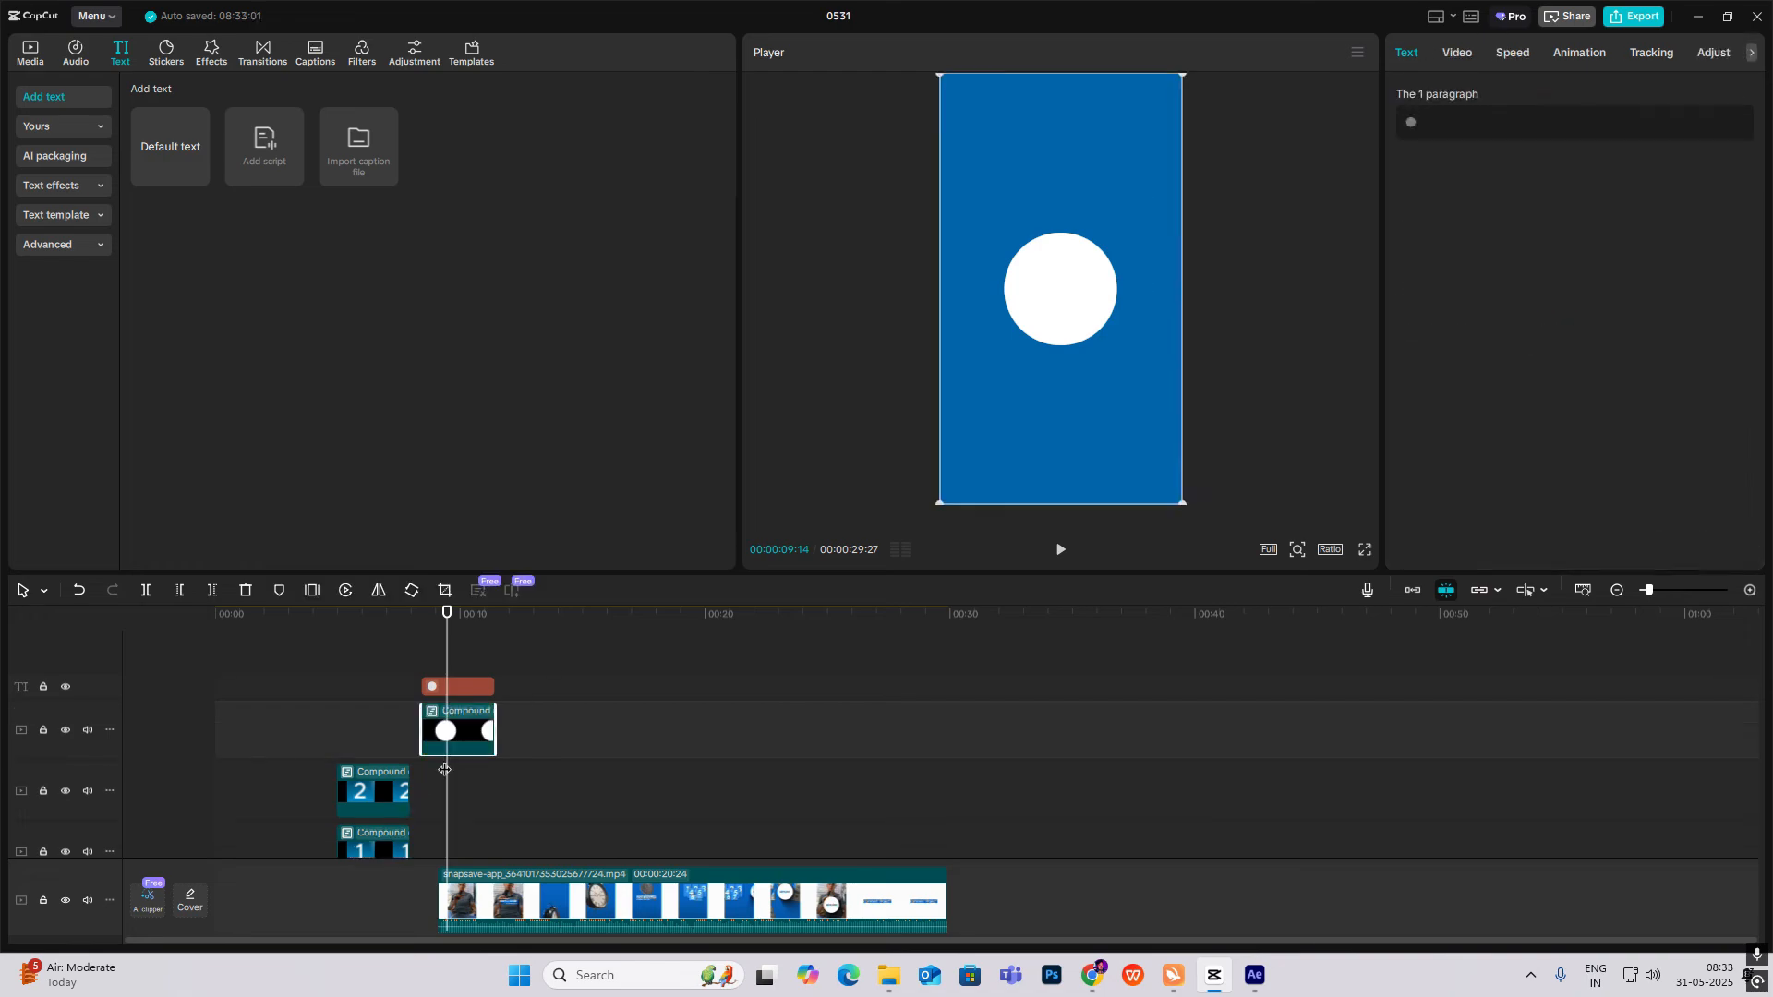
Turn the lower circle black by dropping its Luma curve to the minimum and offset it diagonally down-right as a shadow.
{"action": "left_click", "coordinate": [1457, 54]}
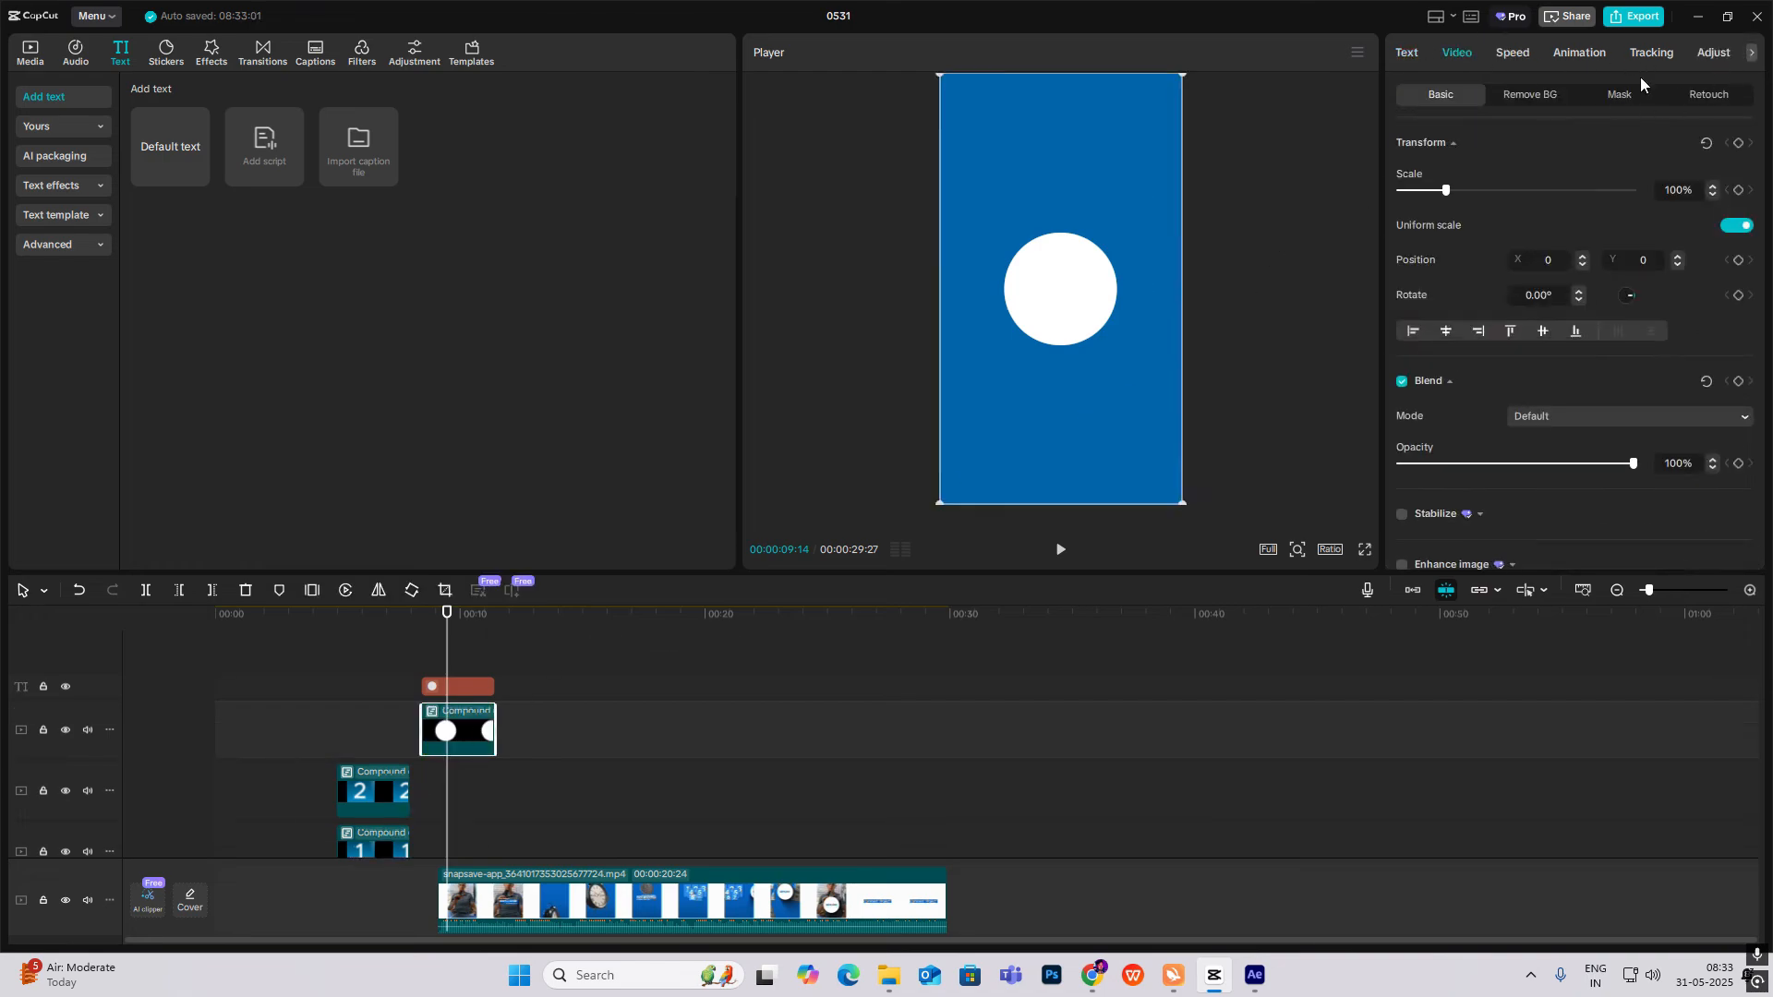
{"action": "left_click", "coordinate": [1711, 55]}
{"action": "left_click", "coordinate": [1576, 96]}
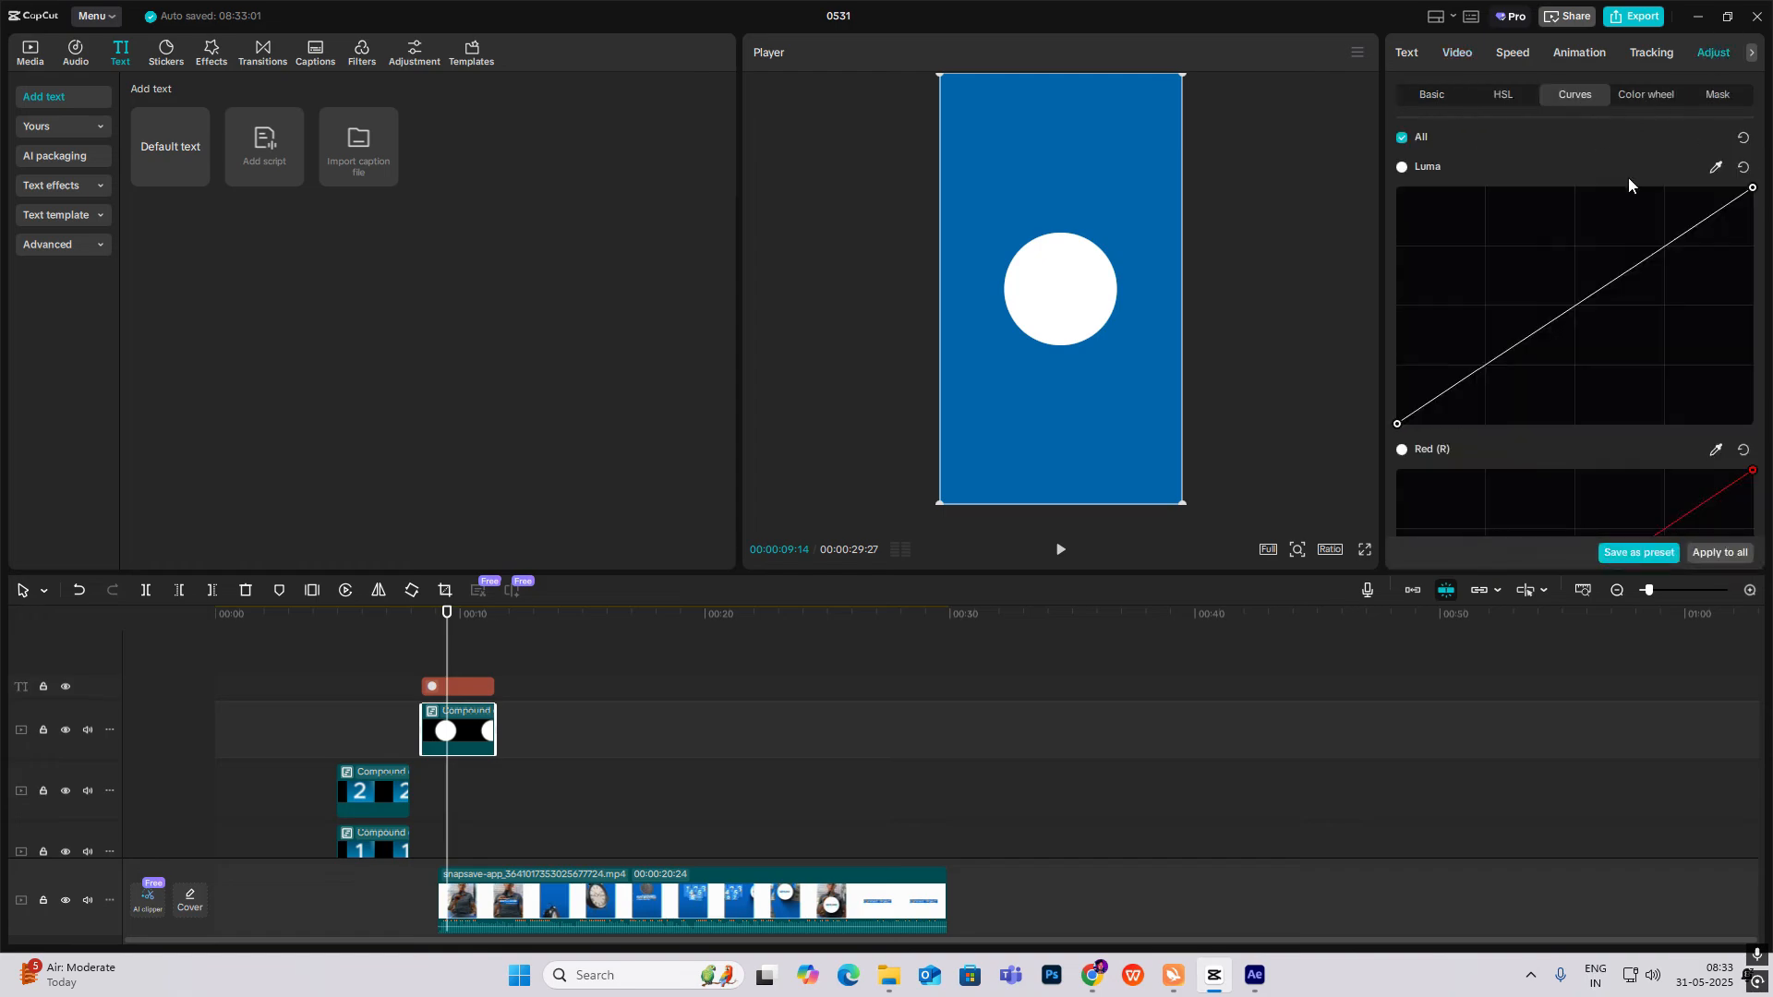
{"action": "left_click_drag", "start_coordinate": [1122, 383], "coordinate": [1142, 392]}
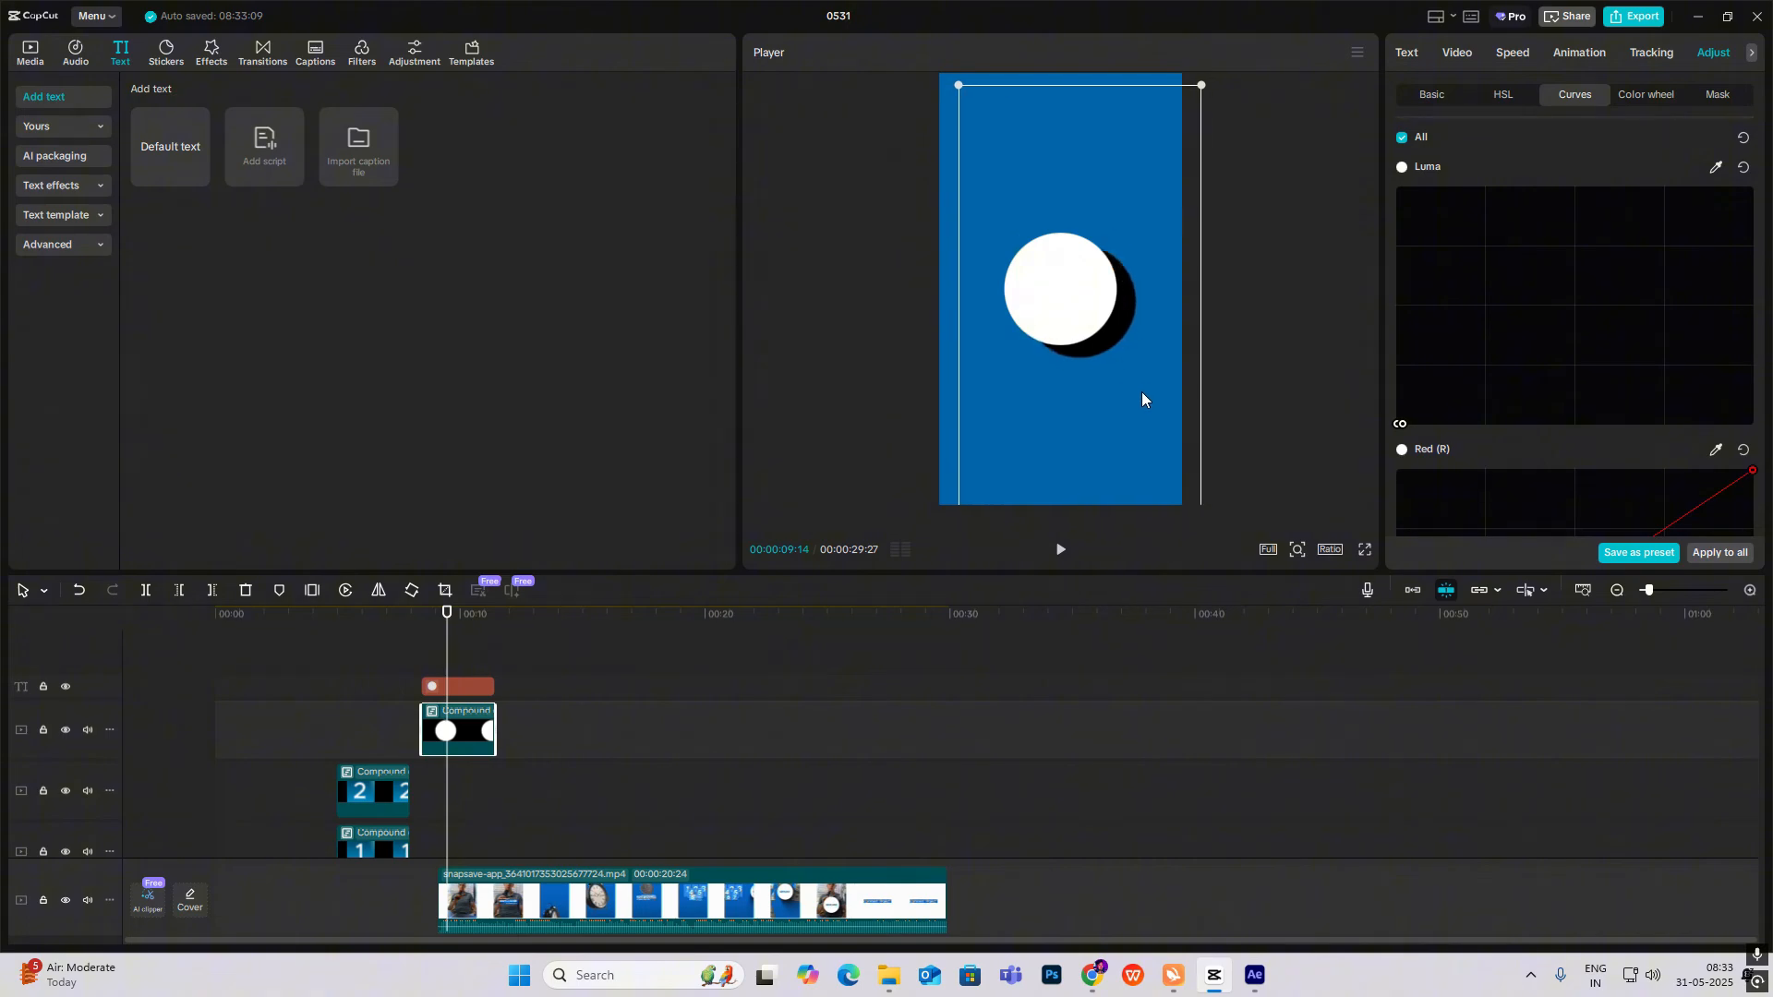
Add the Blur effect to the black shadow circle and set its blur to 100.
{"action": "left_click", "coordinate": [205, 53]}
{"action": "left_click_drag", "start_coordinate": [345, 192], "coordinate": [443, 730]}
{"action": "left_click_drag", "start_coordinate": [1539, 216], "coordinate": [1759, 214]}
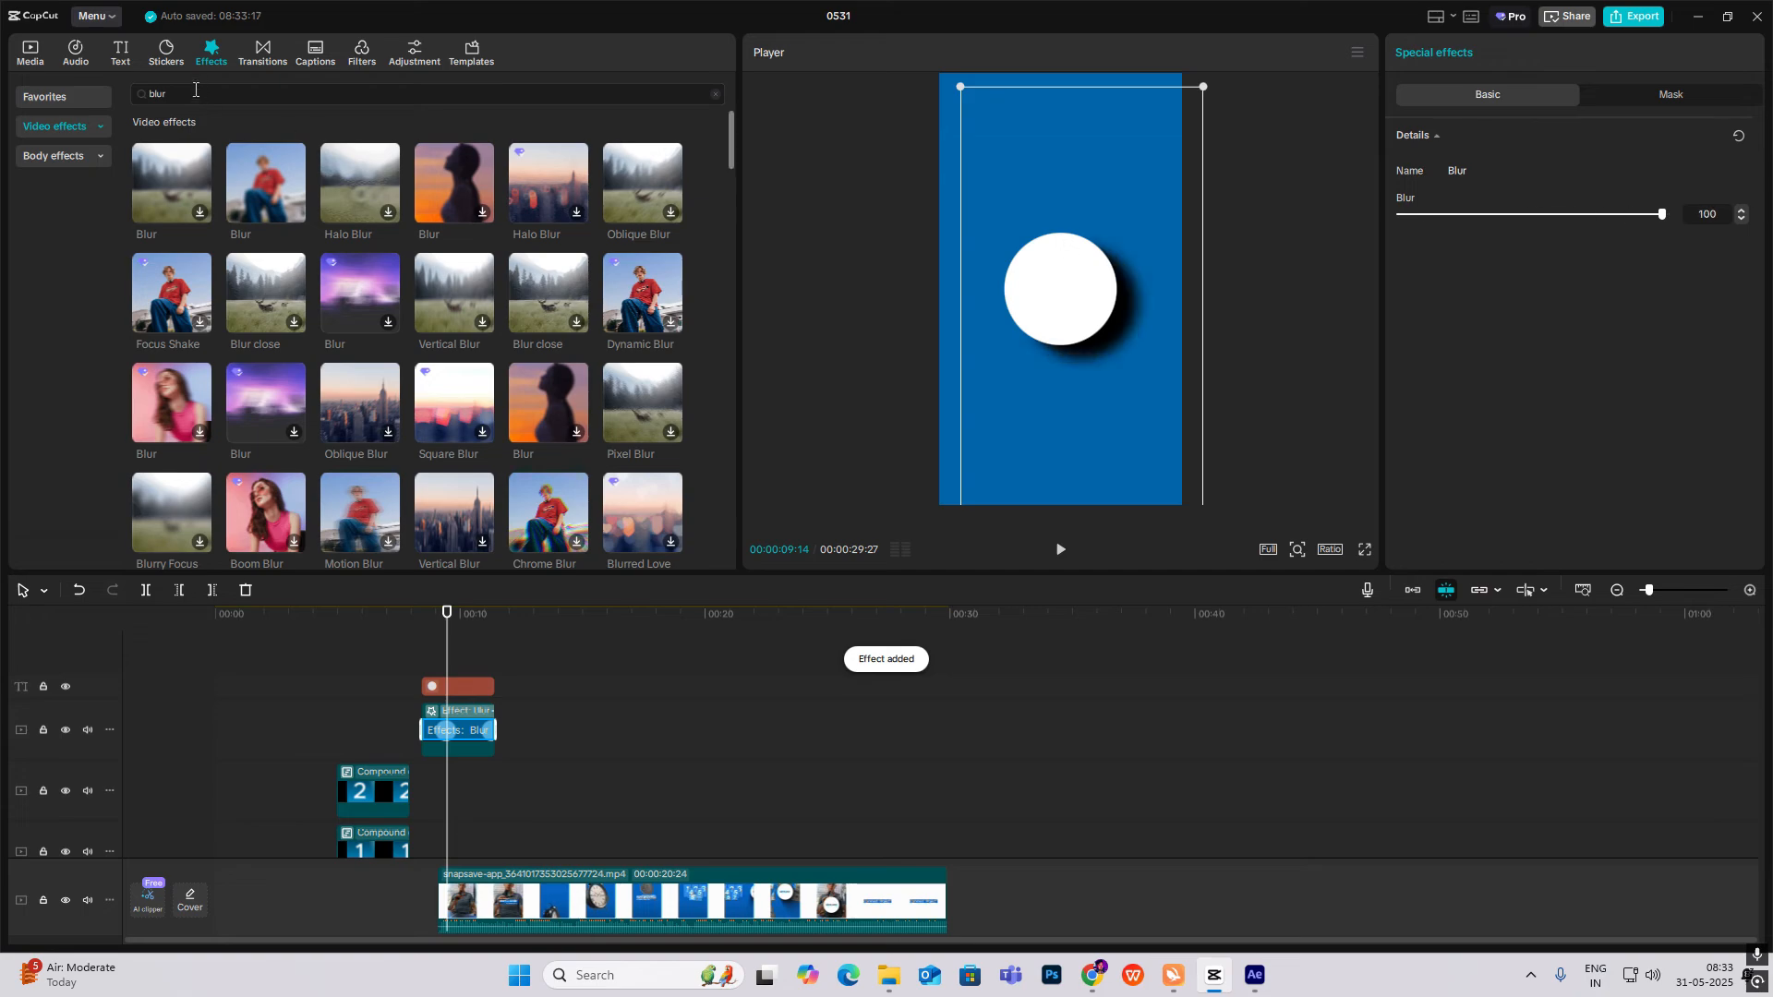
Lower the shadow circle's opacity to 36% and place it directly below the white circle at X 0, Y -152.
{"action": "left_click", "coordinate": [458, 731]}
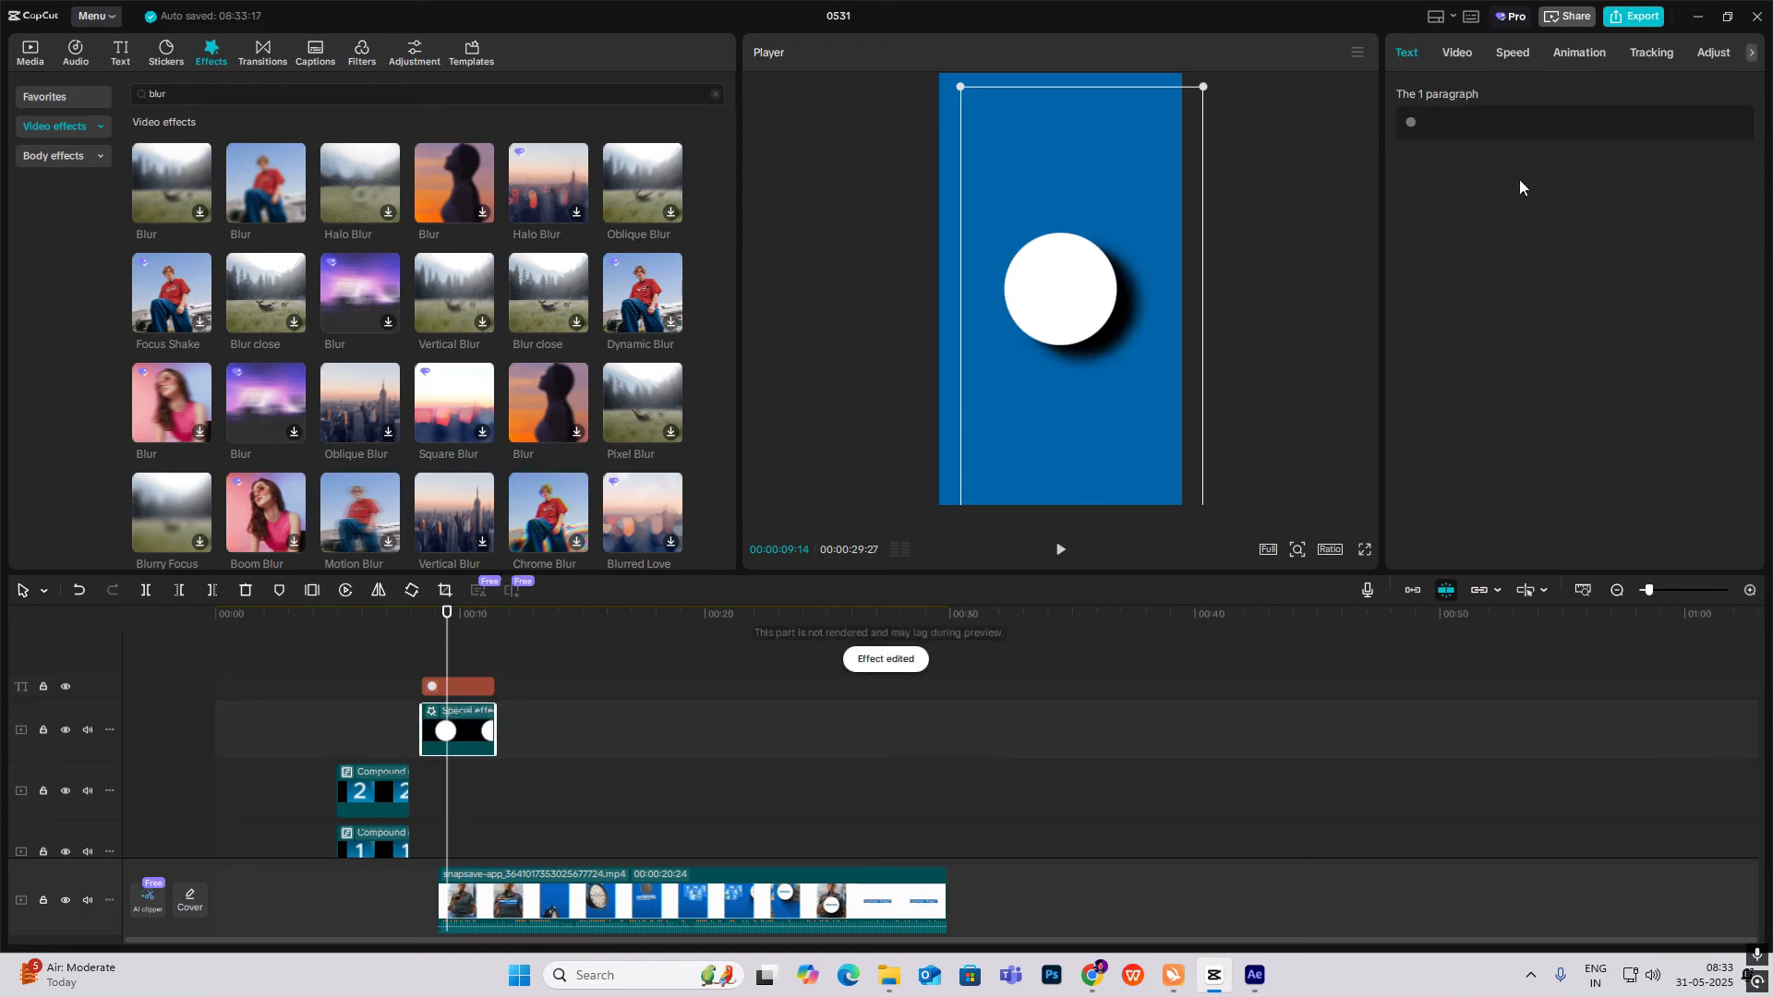
{"action": "left_click", "coordinate": [1451, 52]}
{"action": "scroll", "coordinate": [1560, 419], "scroll_direction": "down", "scroll_amount": 3}
{"action": "left_click_drag", "start_coordinate": [1522, 225], "coordinate": [1484, 238]}
{"action": "left_click_drag", "start_coordinate": [1100, 351], "coordinate": [1083, 353]}
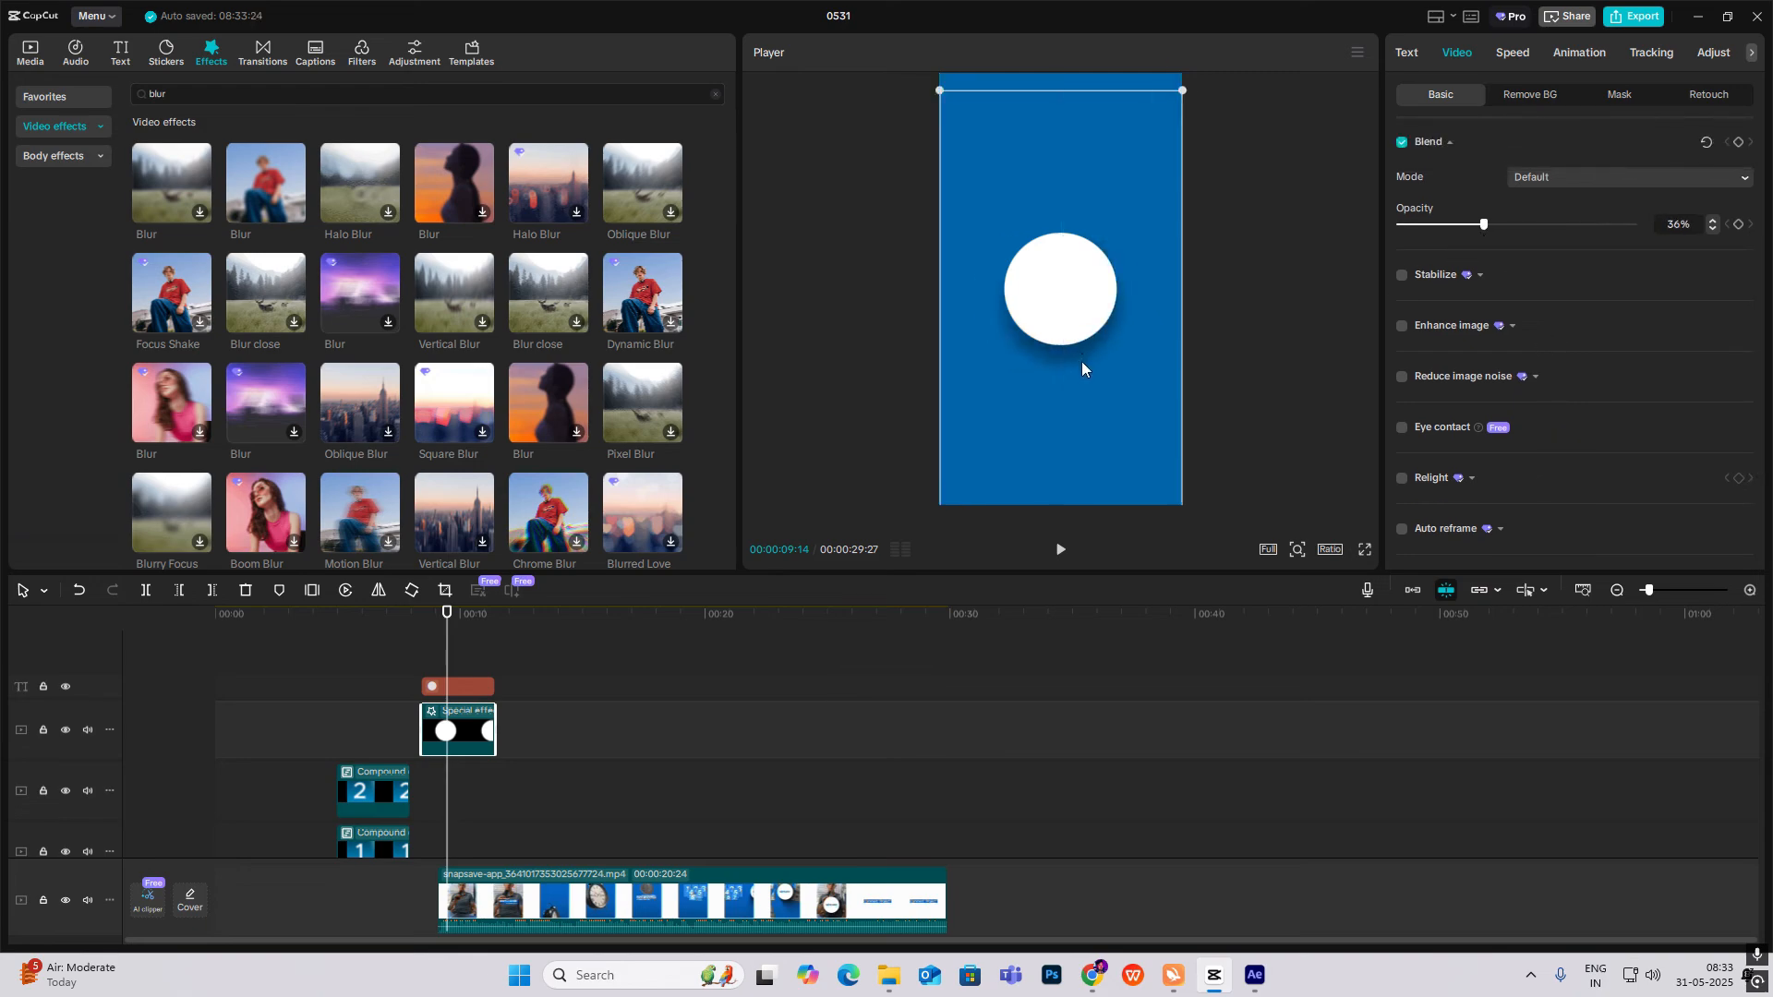
Keyframe the shadow's transform at 00:00:08:13 and shift the shadow to the white circle's lower right at 00:00:09:29.
{"action": "left_click", "coordinate": [419, 658]}
{"action": "left_click", "coordinate": [450, 719]}
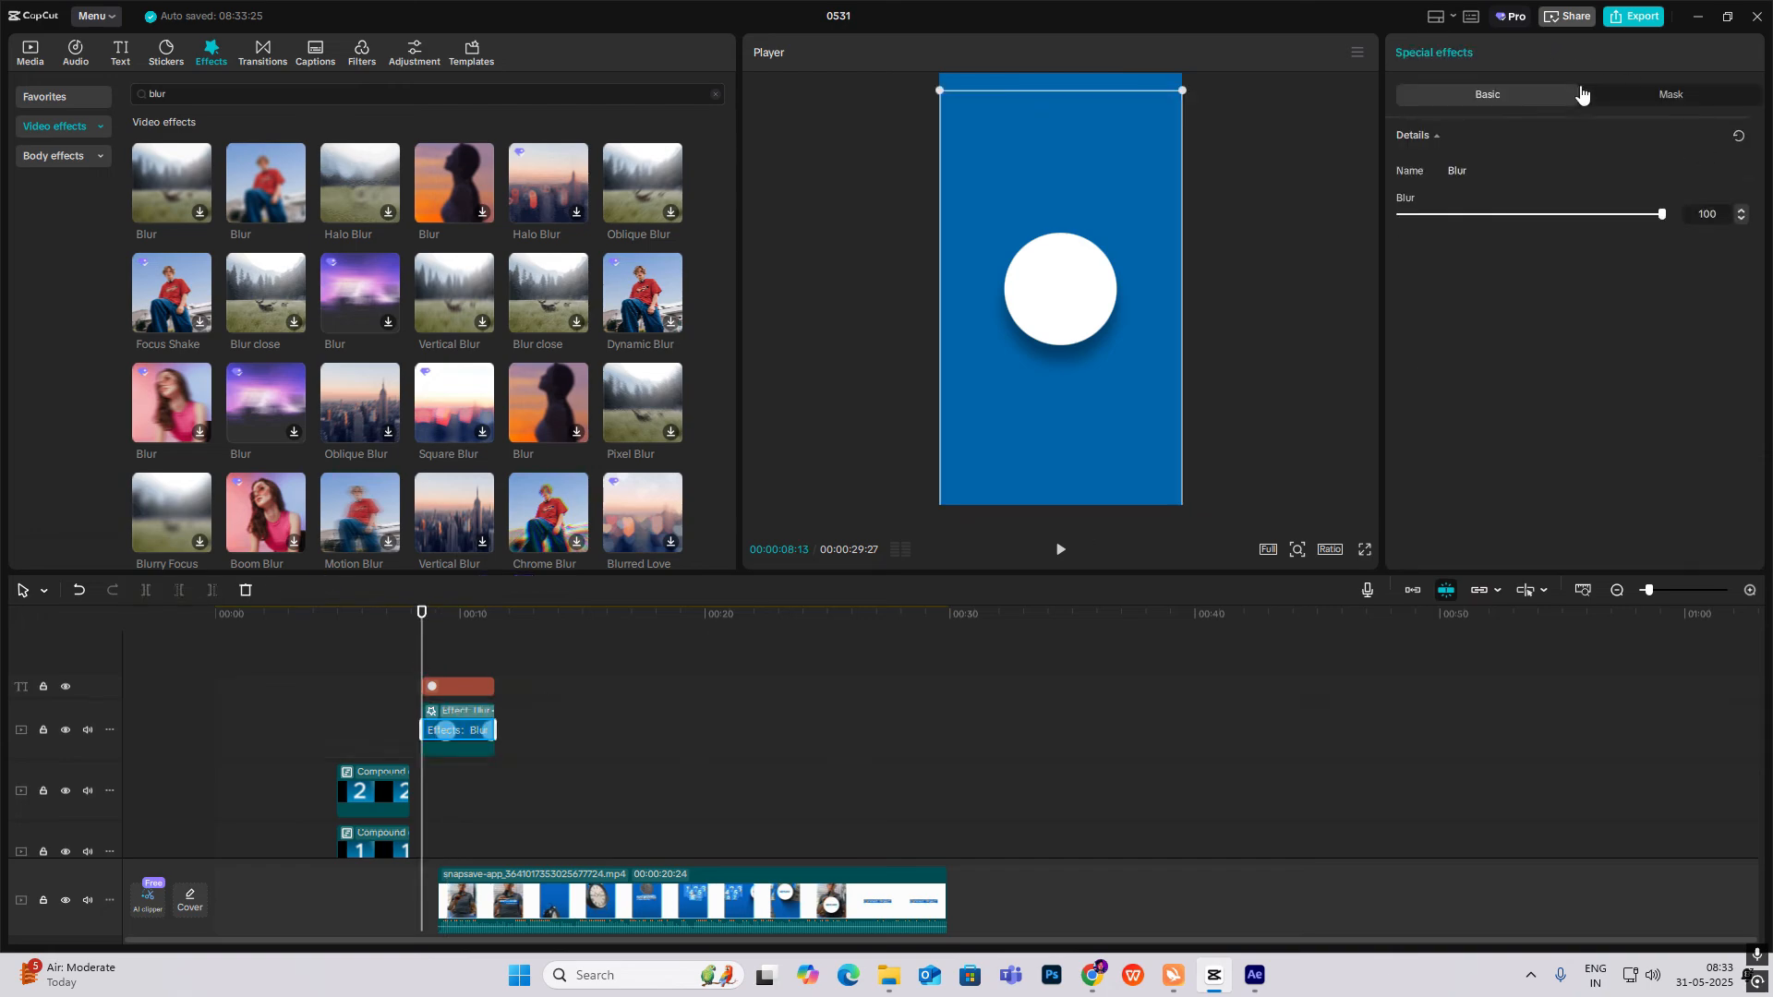
{"action": "left_click", "coordinate": [458, 711]}
{"action": "left_click", "coordinate": [1459, 56]}
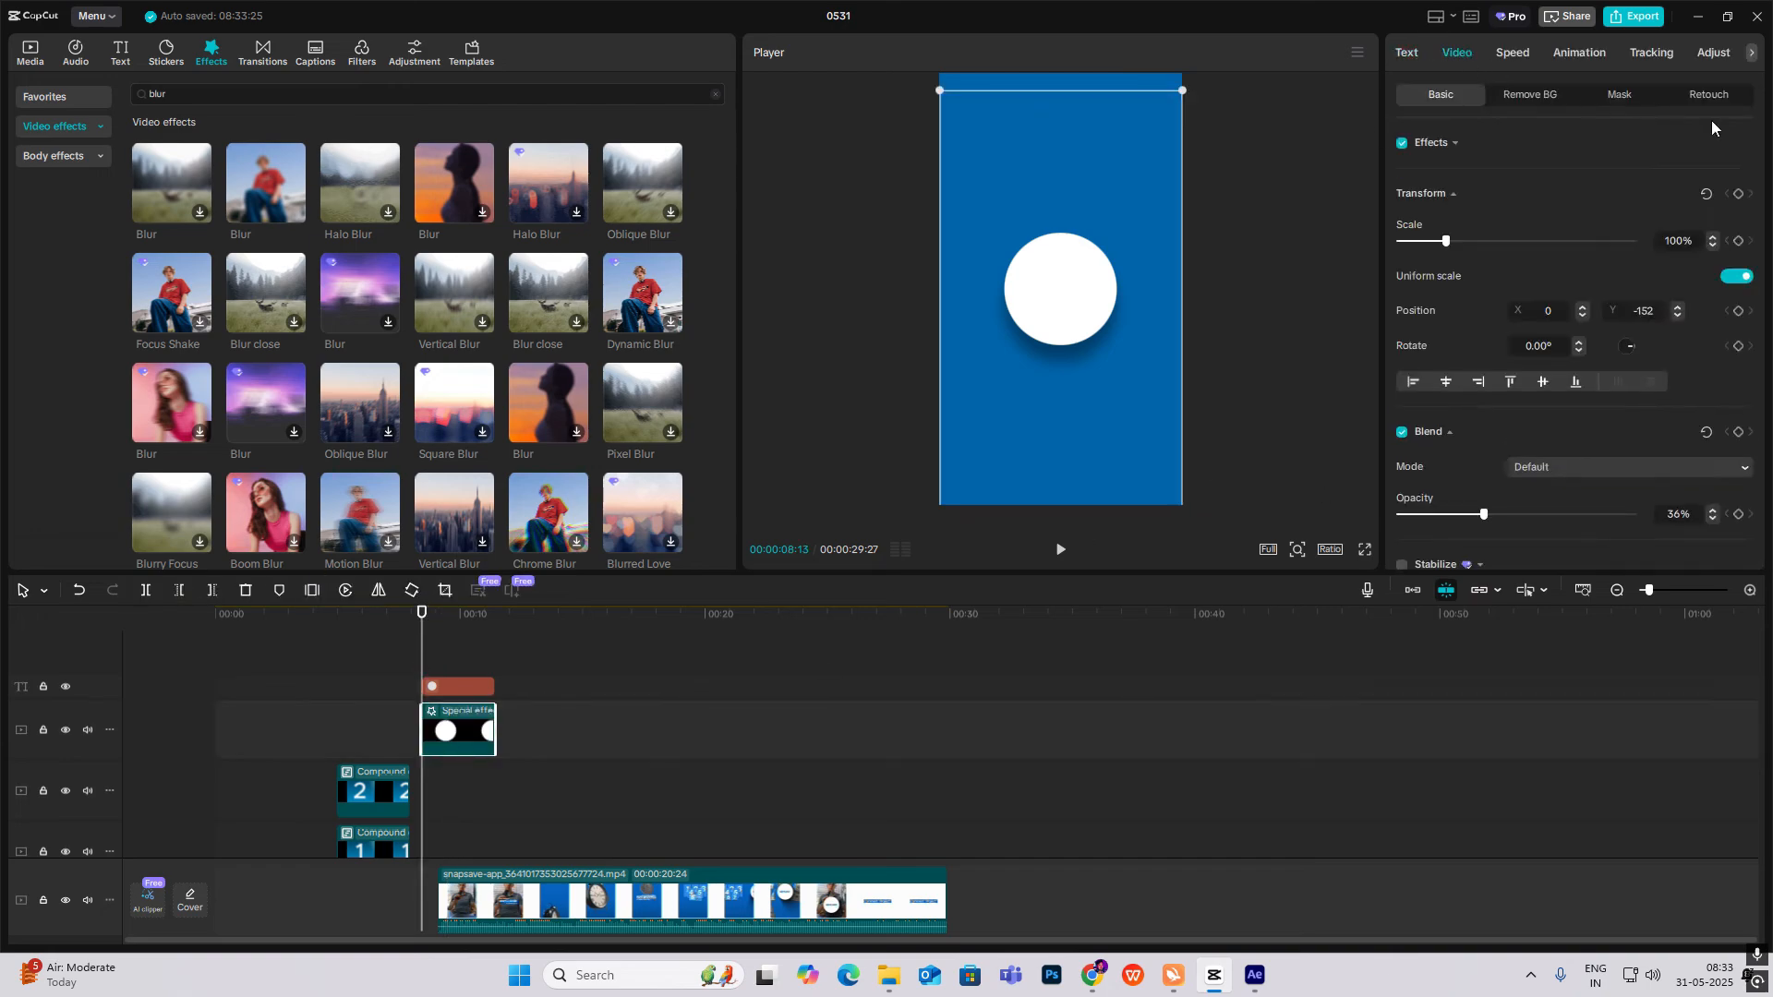
{"action": "left_click", "coordinate": [1739, 194]}
{"action": "left_click_drag", "start_coordinate": [420, 650], "coordinate": [459, 654]}
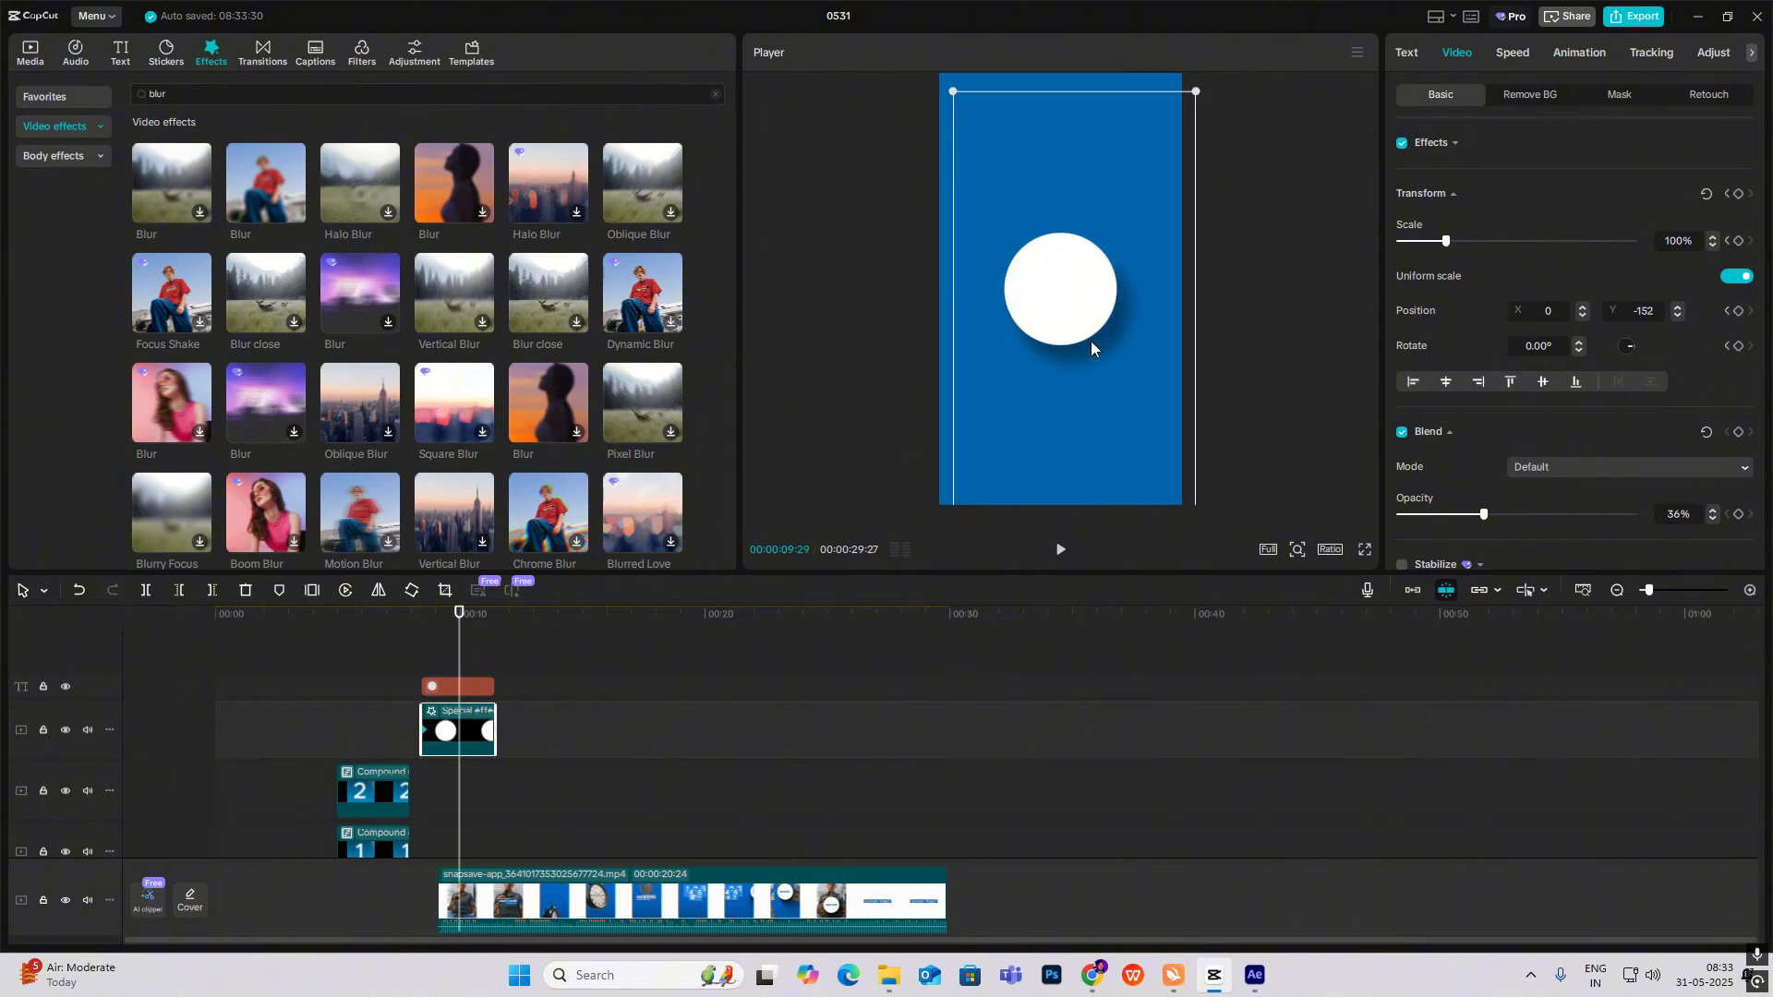
Apply Cubic Out easing to the shadow's X position keyframes and play back the movement.
{"action": "mouse_move", "coordinate": [439, 667]}
{"action": "left_mouse_down"}
{"action": "mouse_move", "coordinate": [423, 668]}
{"action": "mouse_move", "coordinate": [464, 674]}
{"action": "mouse_move", "coordinate": [423, 676]}
{"action": "left_mouse_up"}
{"action": "left_click", "coordinate": [473, 744]}
{"action": "left_click", "coordinate": [1750, 590]}
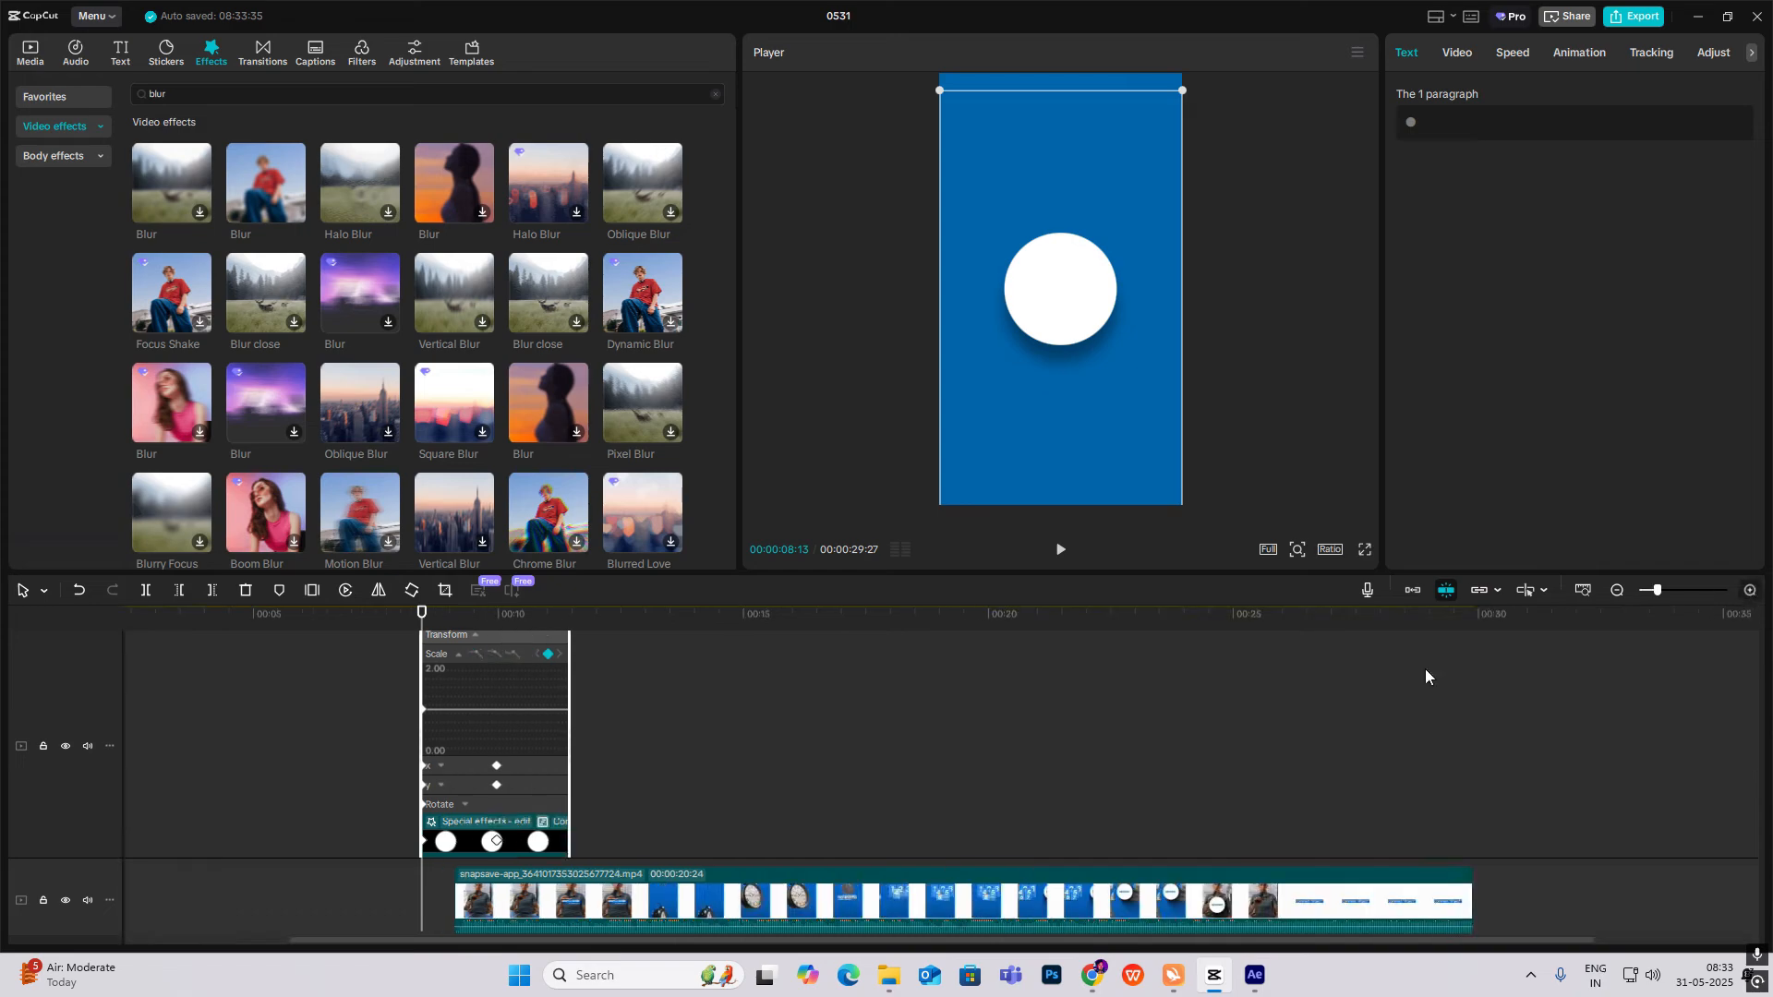
{"action": "left_click", "coordinate": [472, 772]}
{"action": "left_click", "coordinate": [457, 673]}
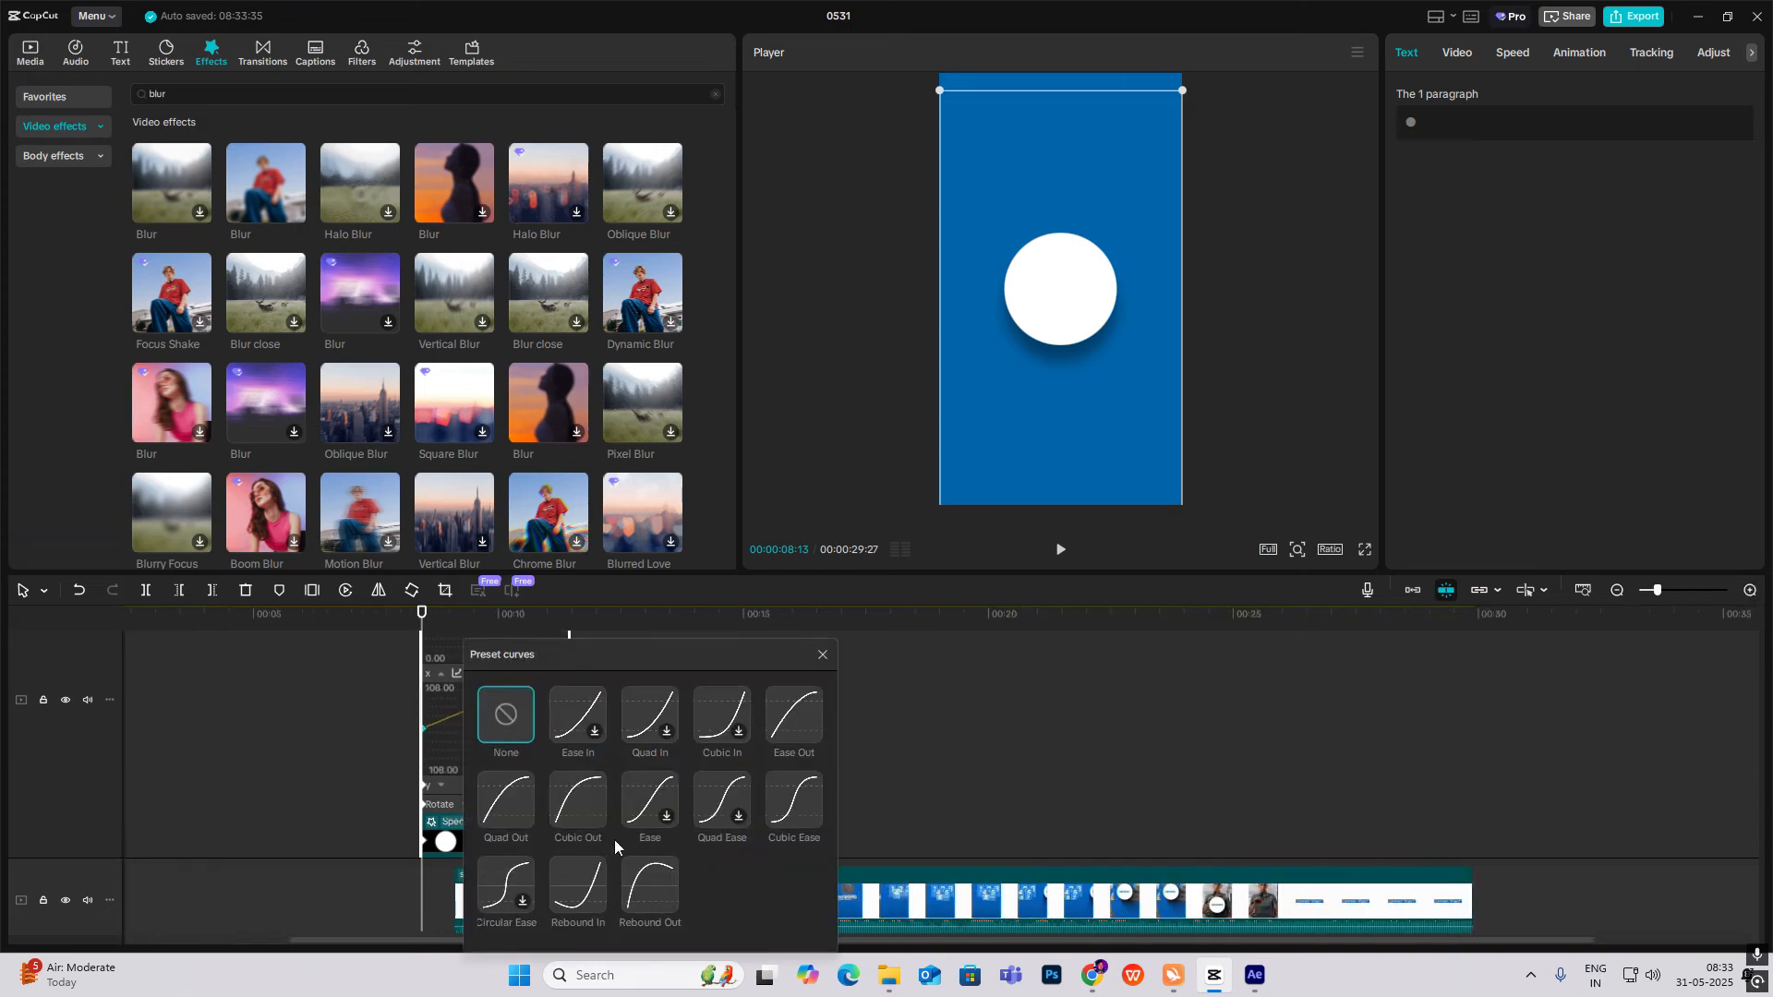
{"action": "left_click", "coordinate": [823, 655]}
{"action": "left_click", "coordinate": [462, 784]}
{"action": "key", "text": "space"}
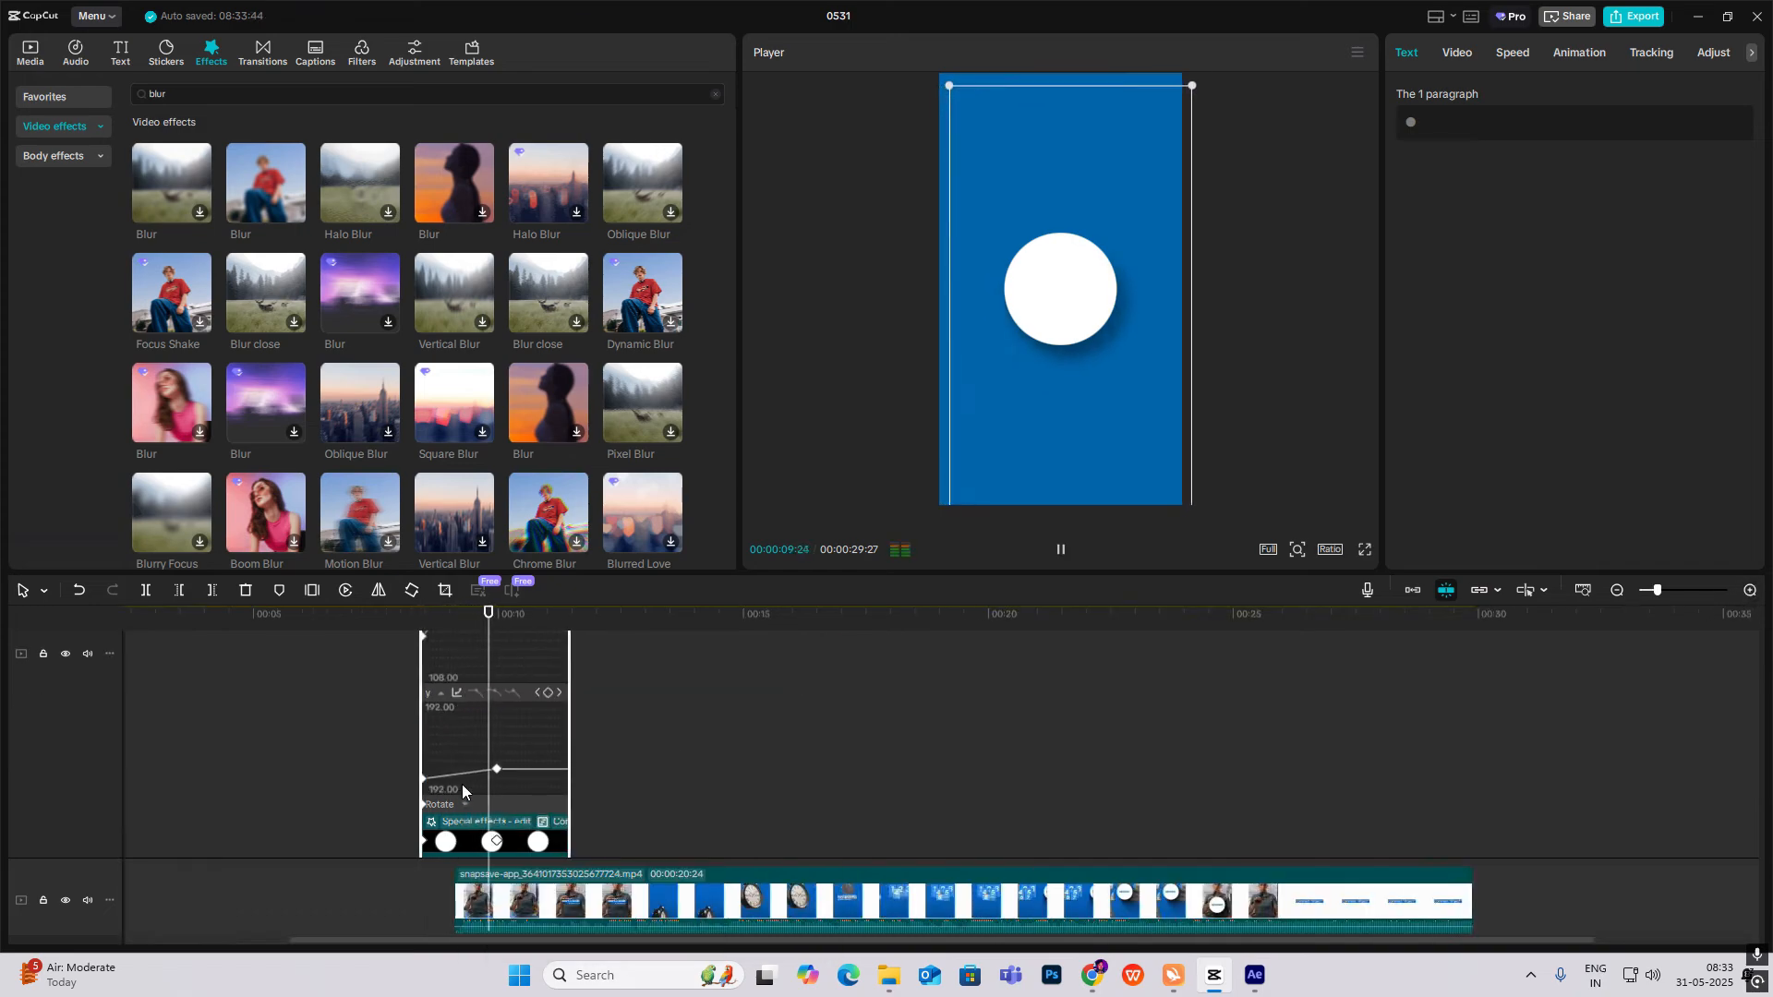
Move the reference video to start at about 00:00:19:19 and apply Cubic Out easing to the shadow's Y position keyframes.
{"action": "left_click_drag", "start_coordinate": [652, 905], "coordinate": [1166, 905]}
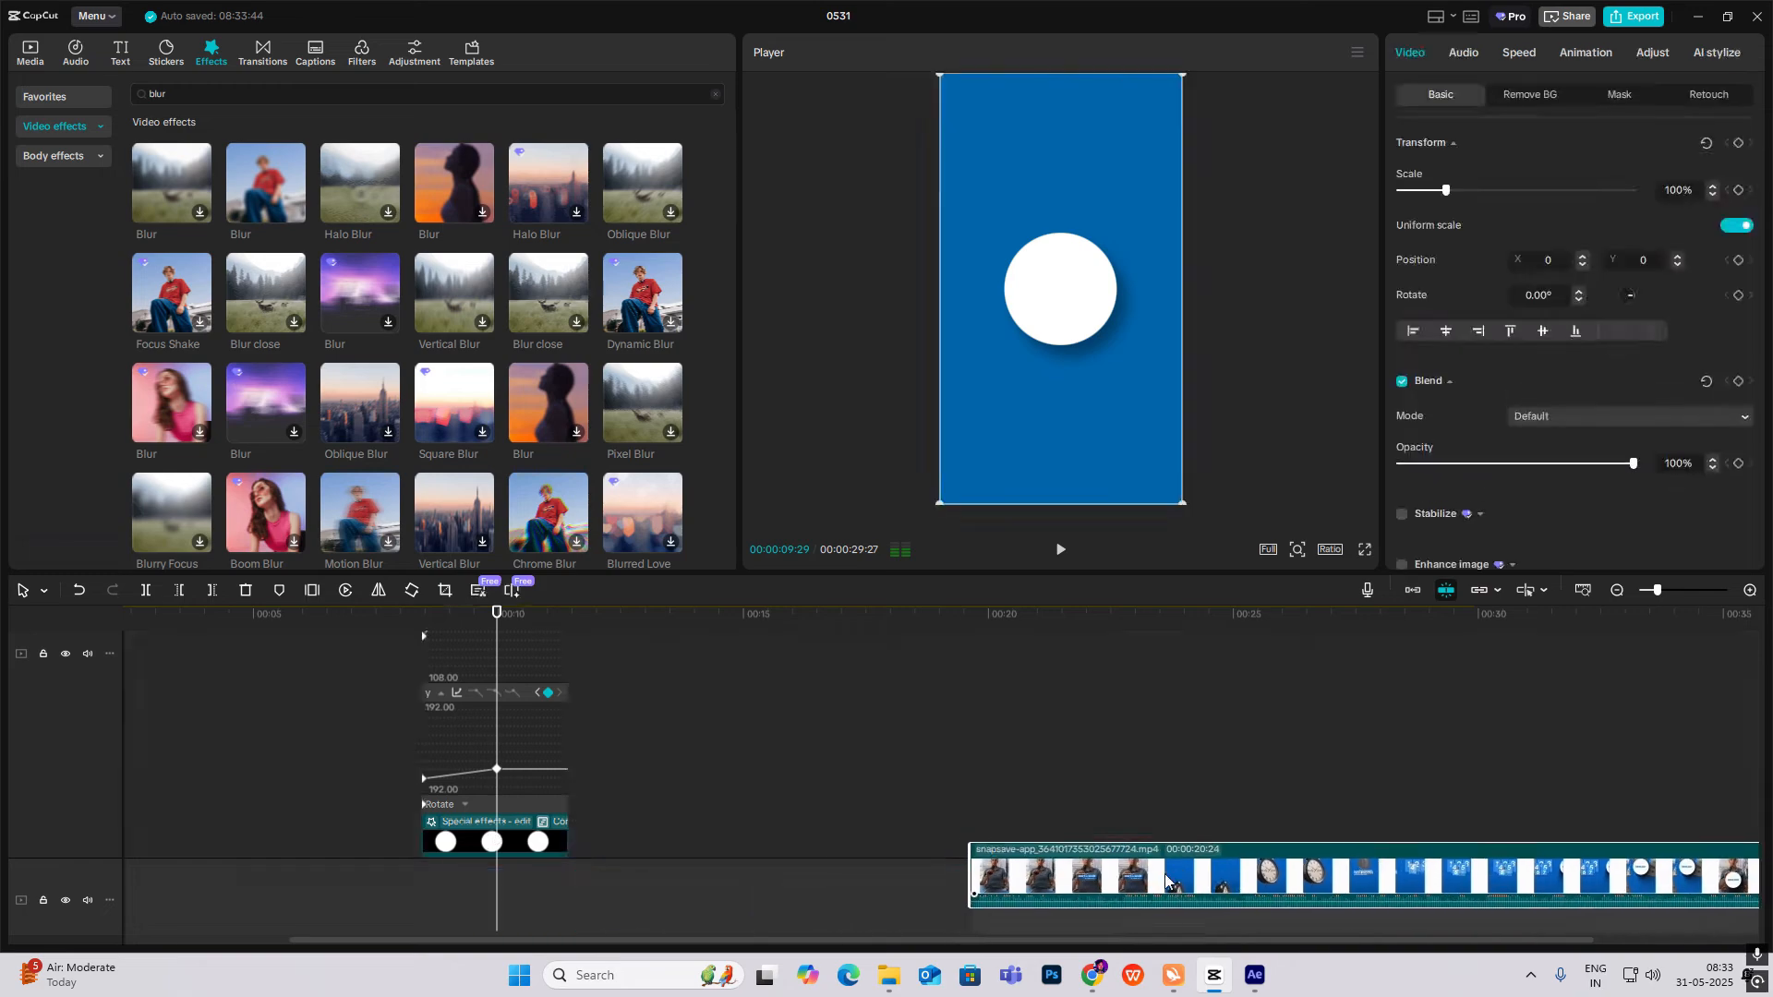
{"action": "left_click", "coordinate": [455, 694]}
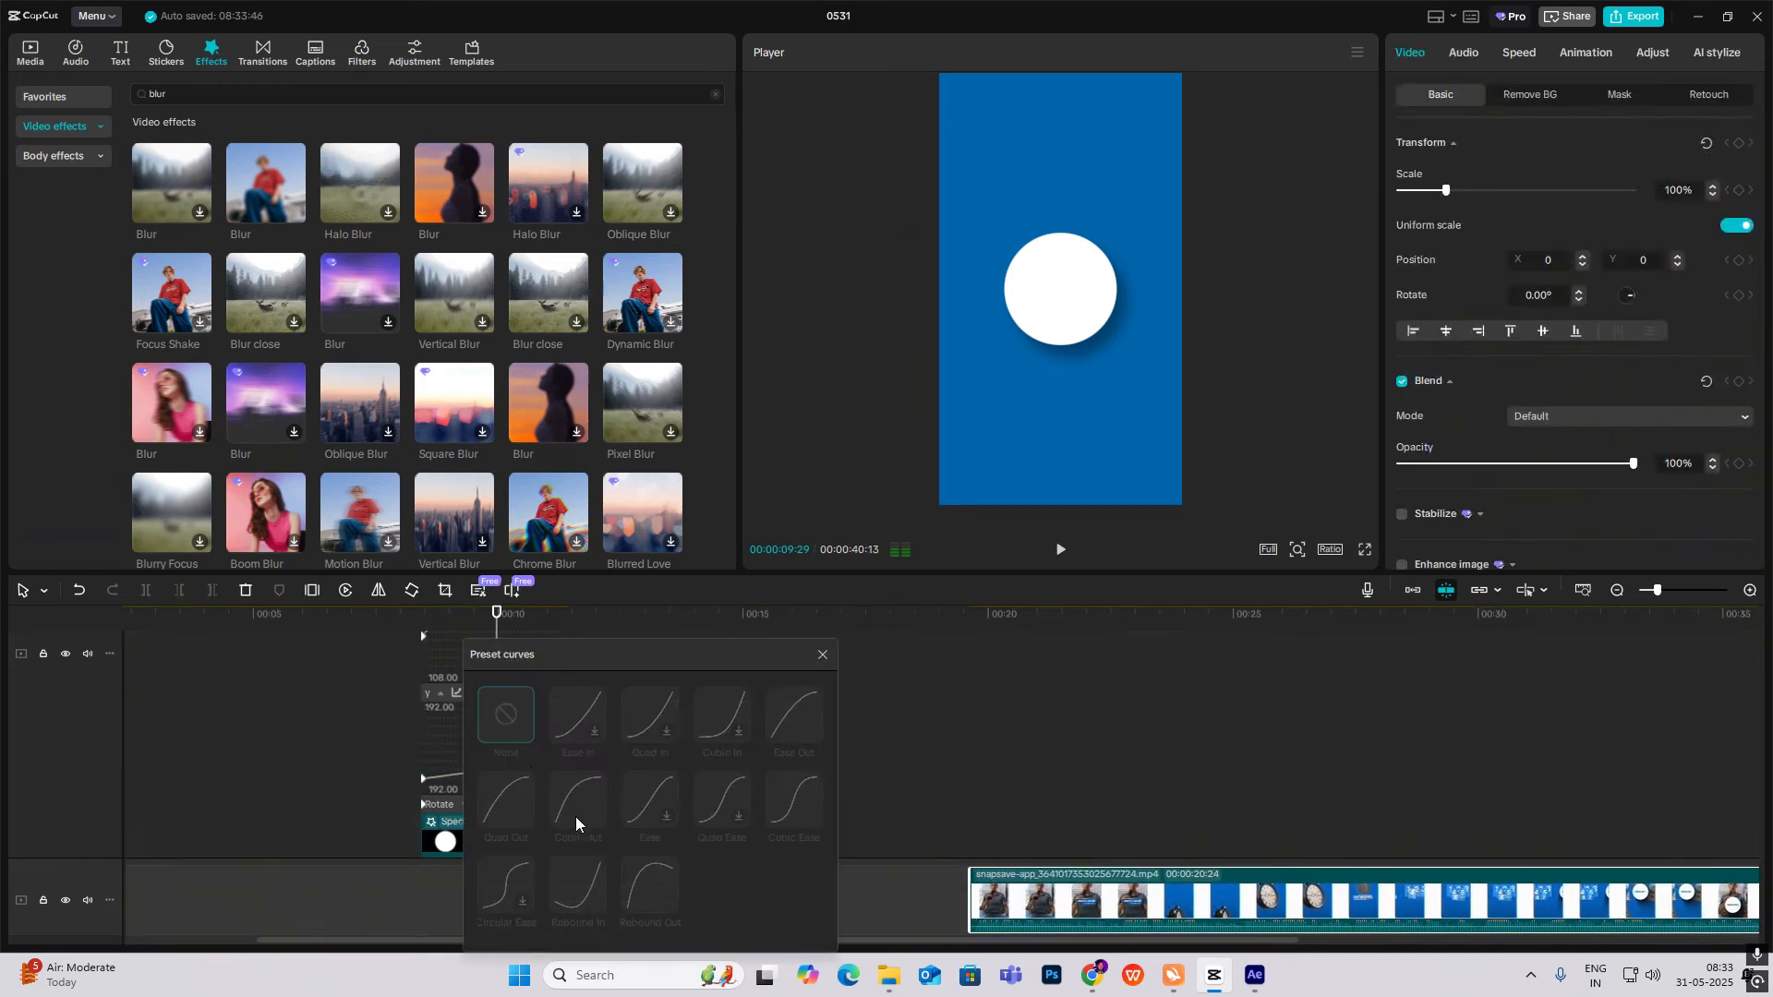
{"action": "left_click", "coordinate": [820, 656]}
{"action": "left_click", "coordinate": [423, 729]}
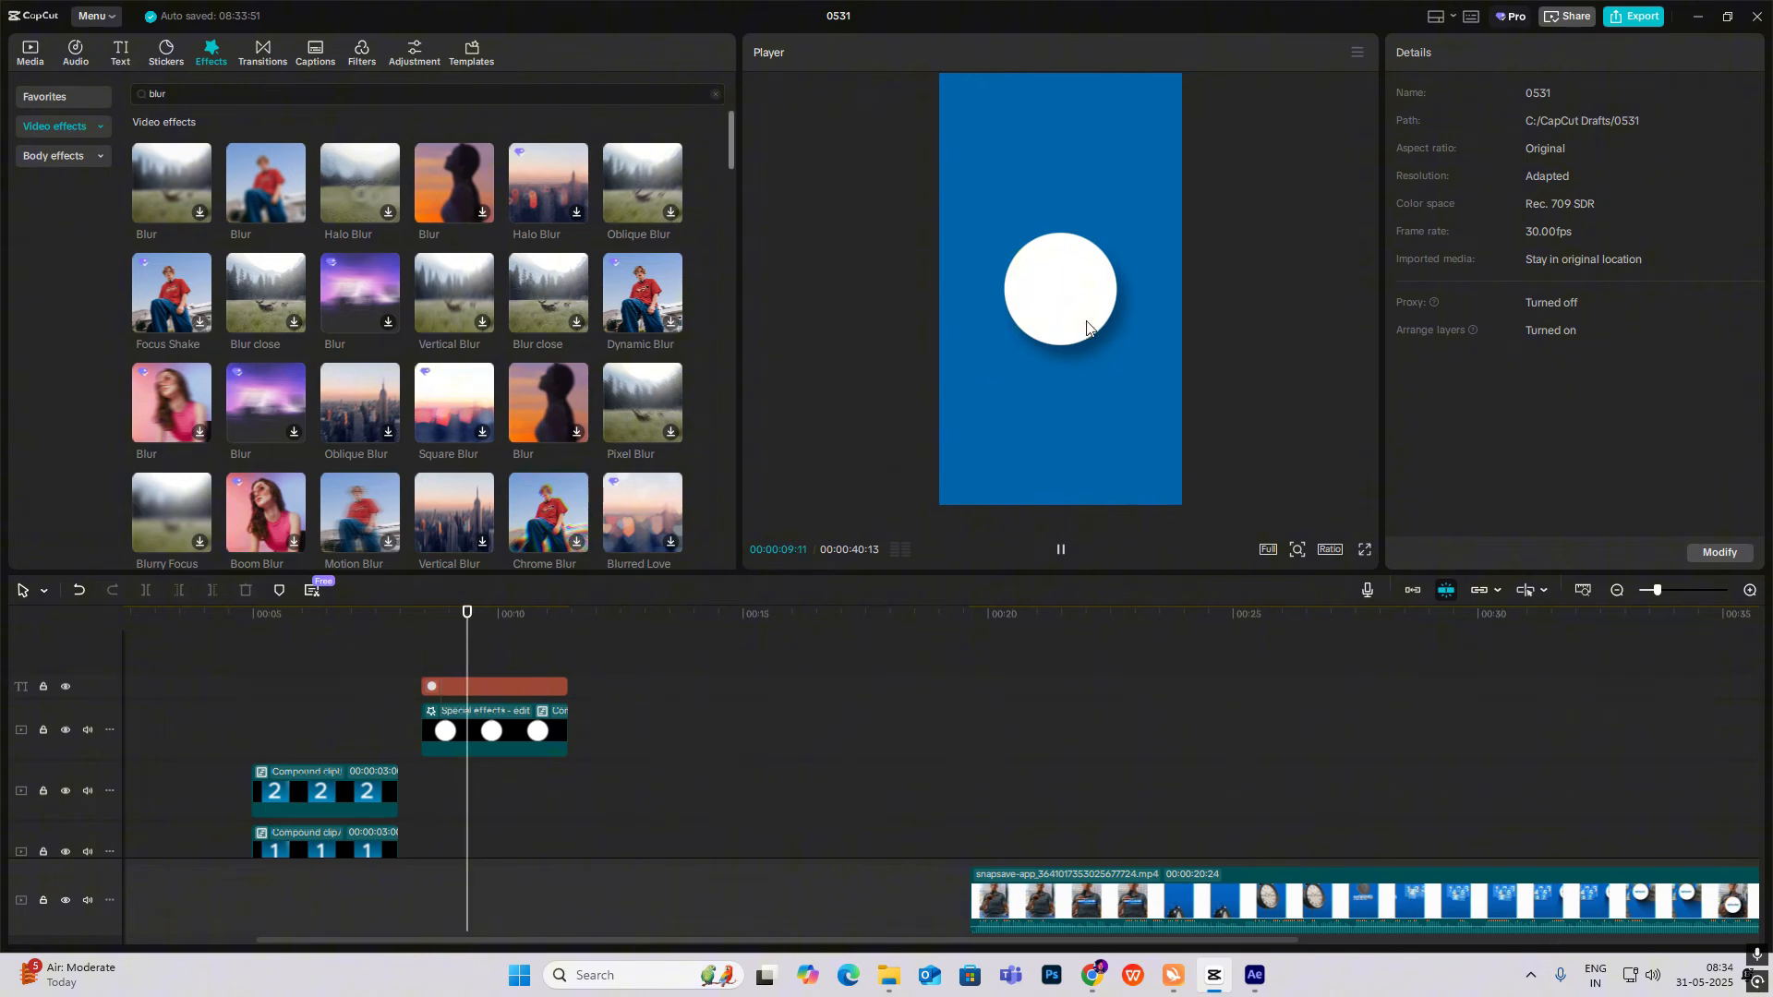
{"action": "left_click", "coordinate": [469, 674]}
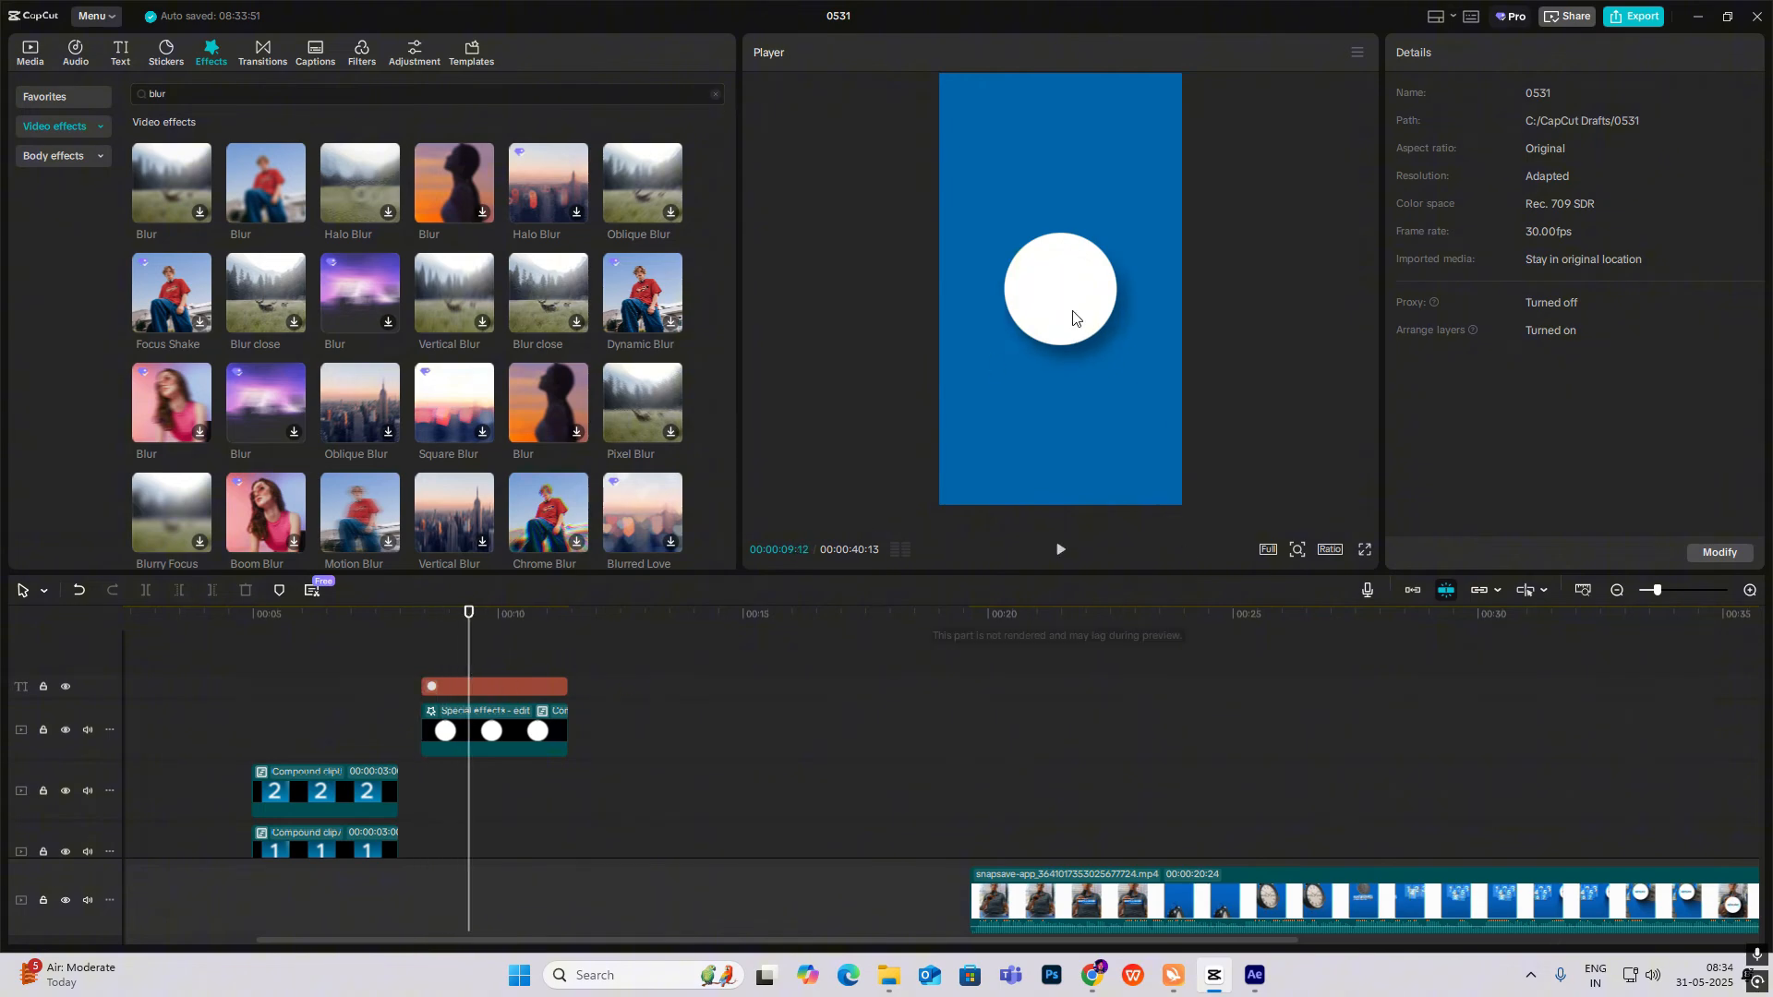
Examine the white counter circle and falling banknotes in the reference video between 00:00:32:09 and 00:00:33:03.
{"action": "left_click", "coordinate": [1493, 749]}
{"action": "scroll", "coordinate": [1188, 795], "scroll_direction": "right", "scroll_amount": 5}
{"action": "left_click", "coordinate": [1156, 788]}
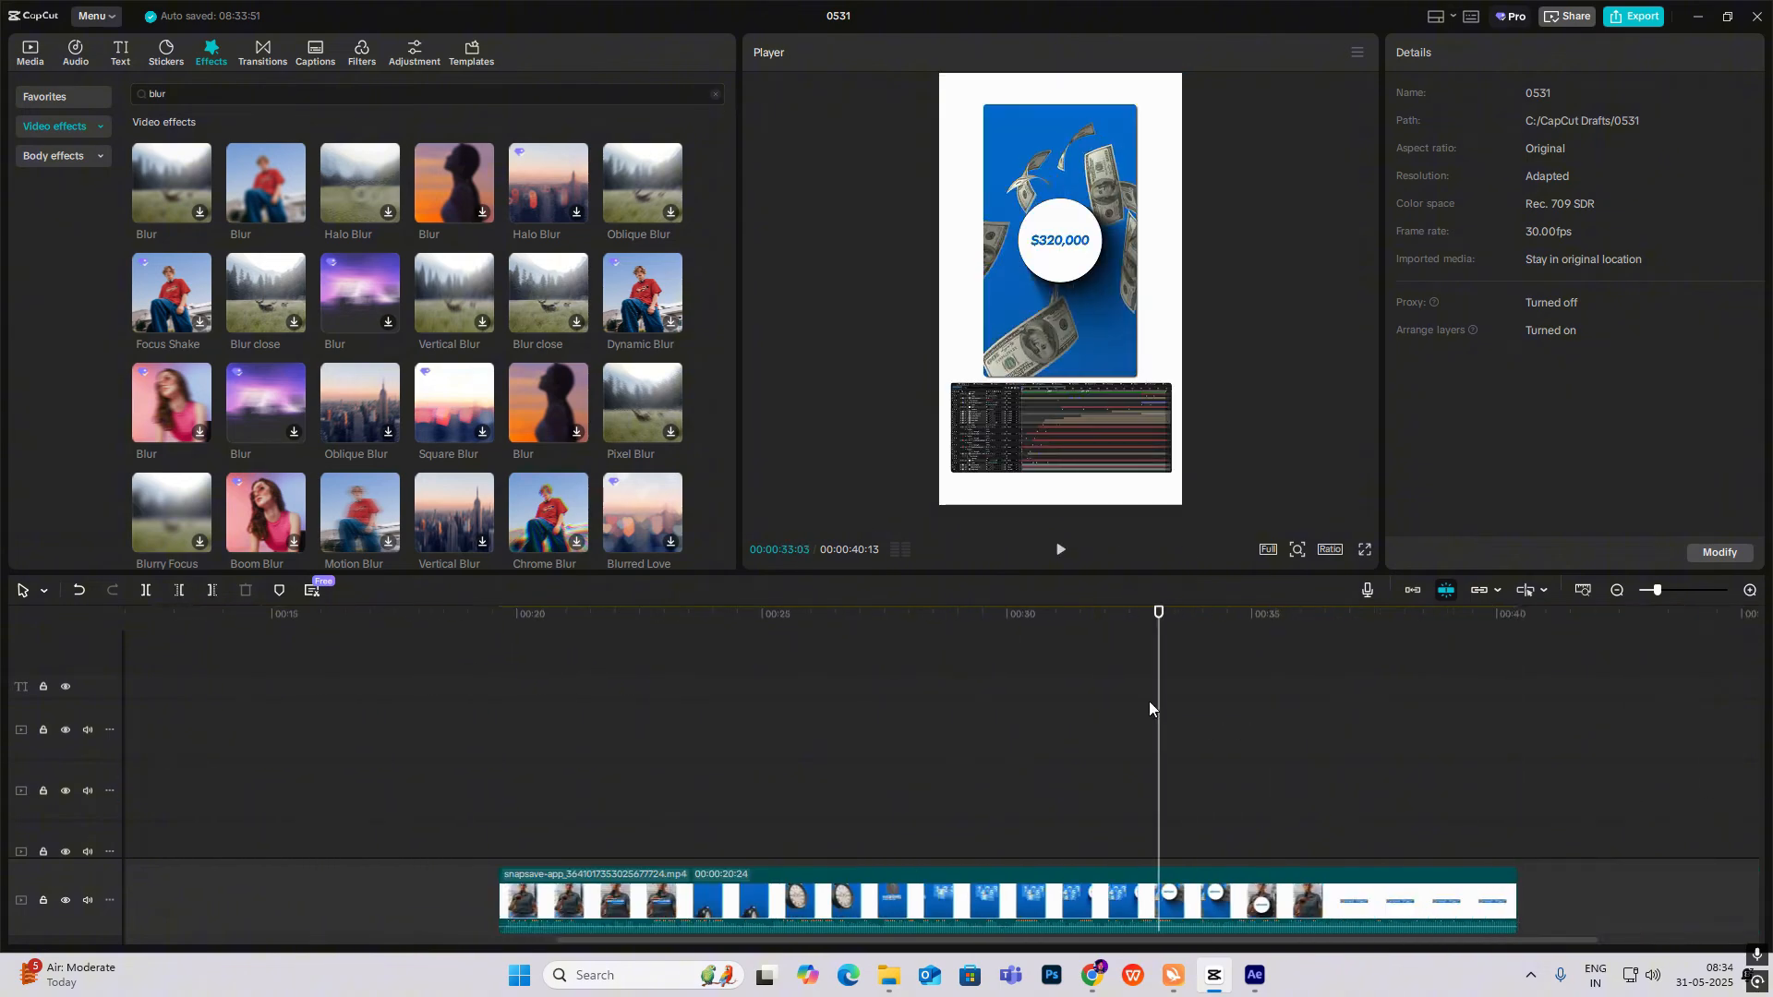
{"action": "left_click_drag", "start_coordinate": [1165, 728], "coordinate": [1250, 948]}
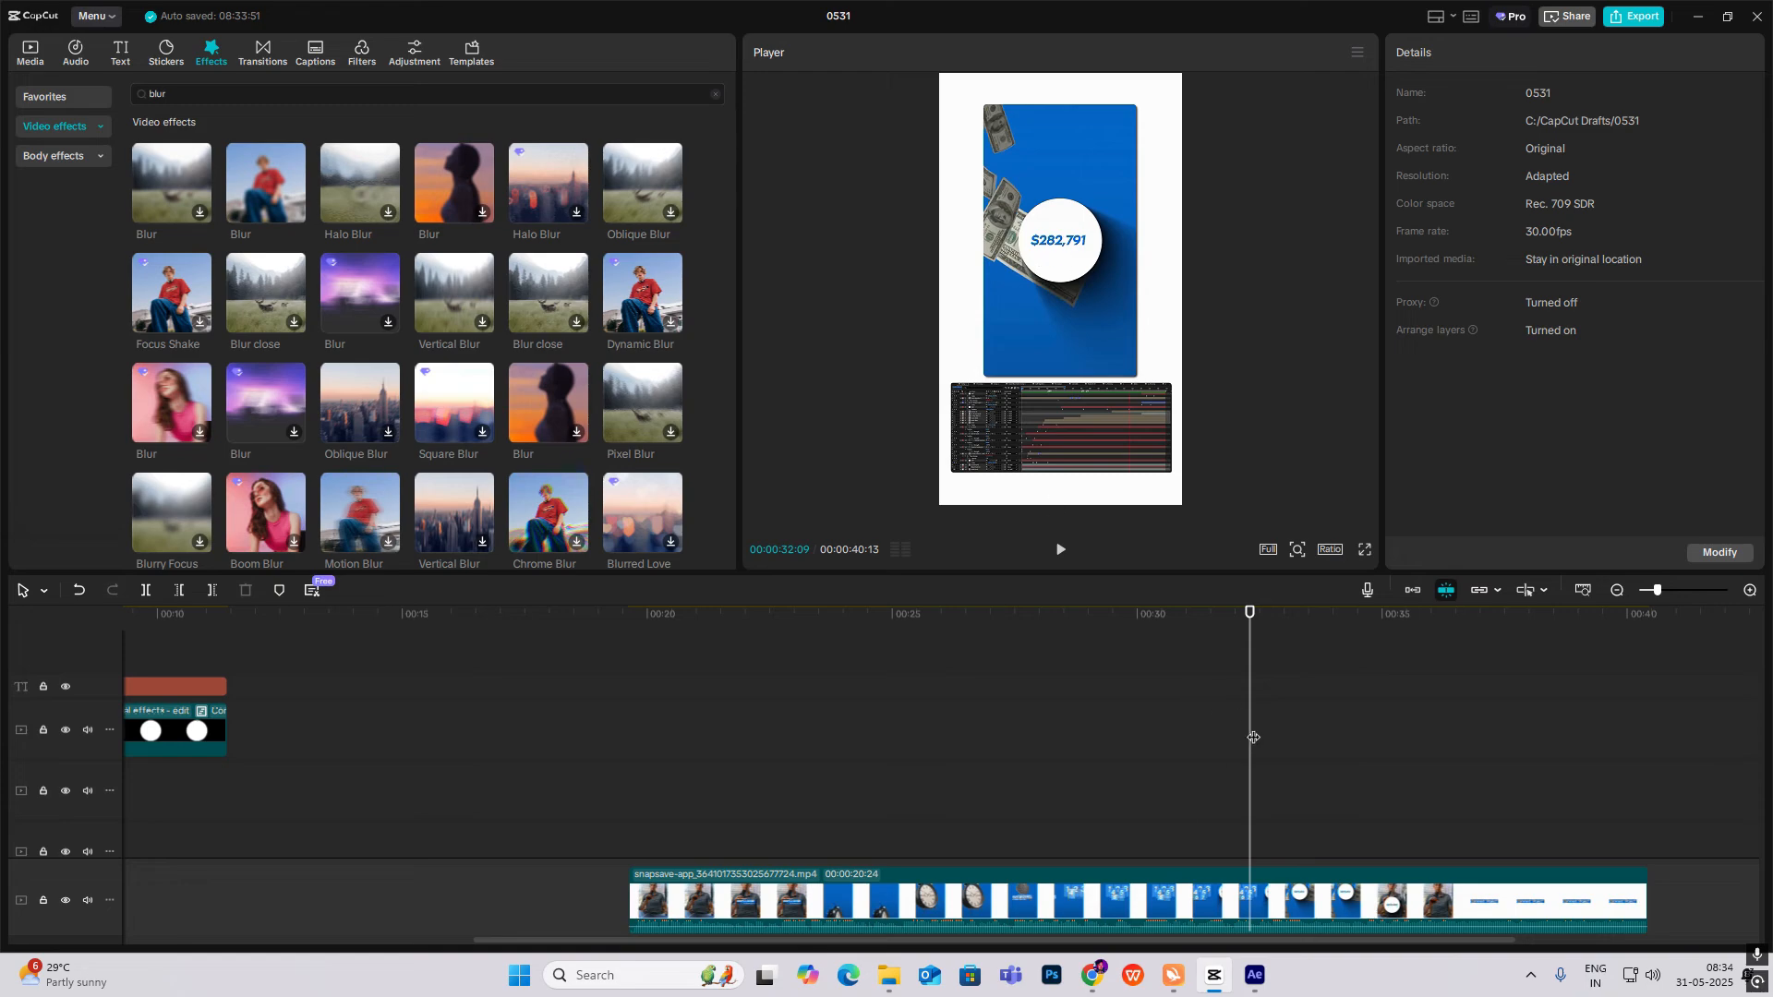
{"action": "scroll", "coordinate": [136, 713], "scroll_direction": "left", "scroll_amount": 5}
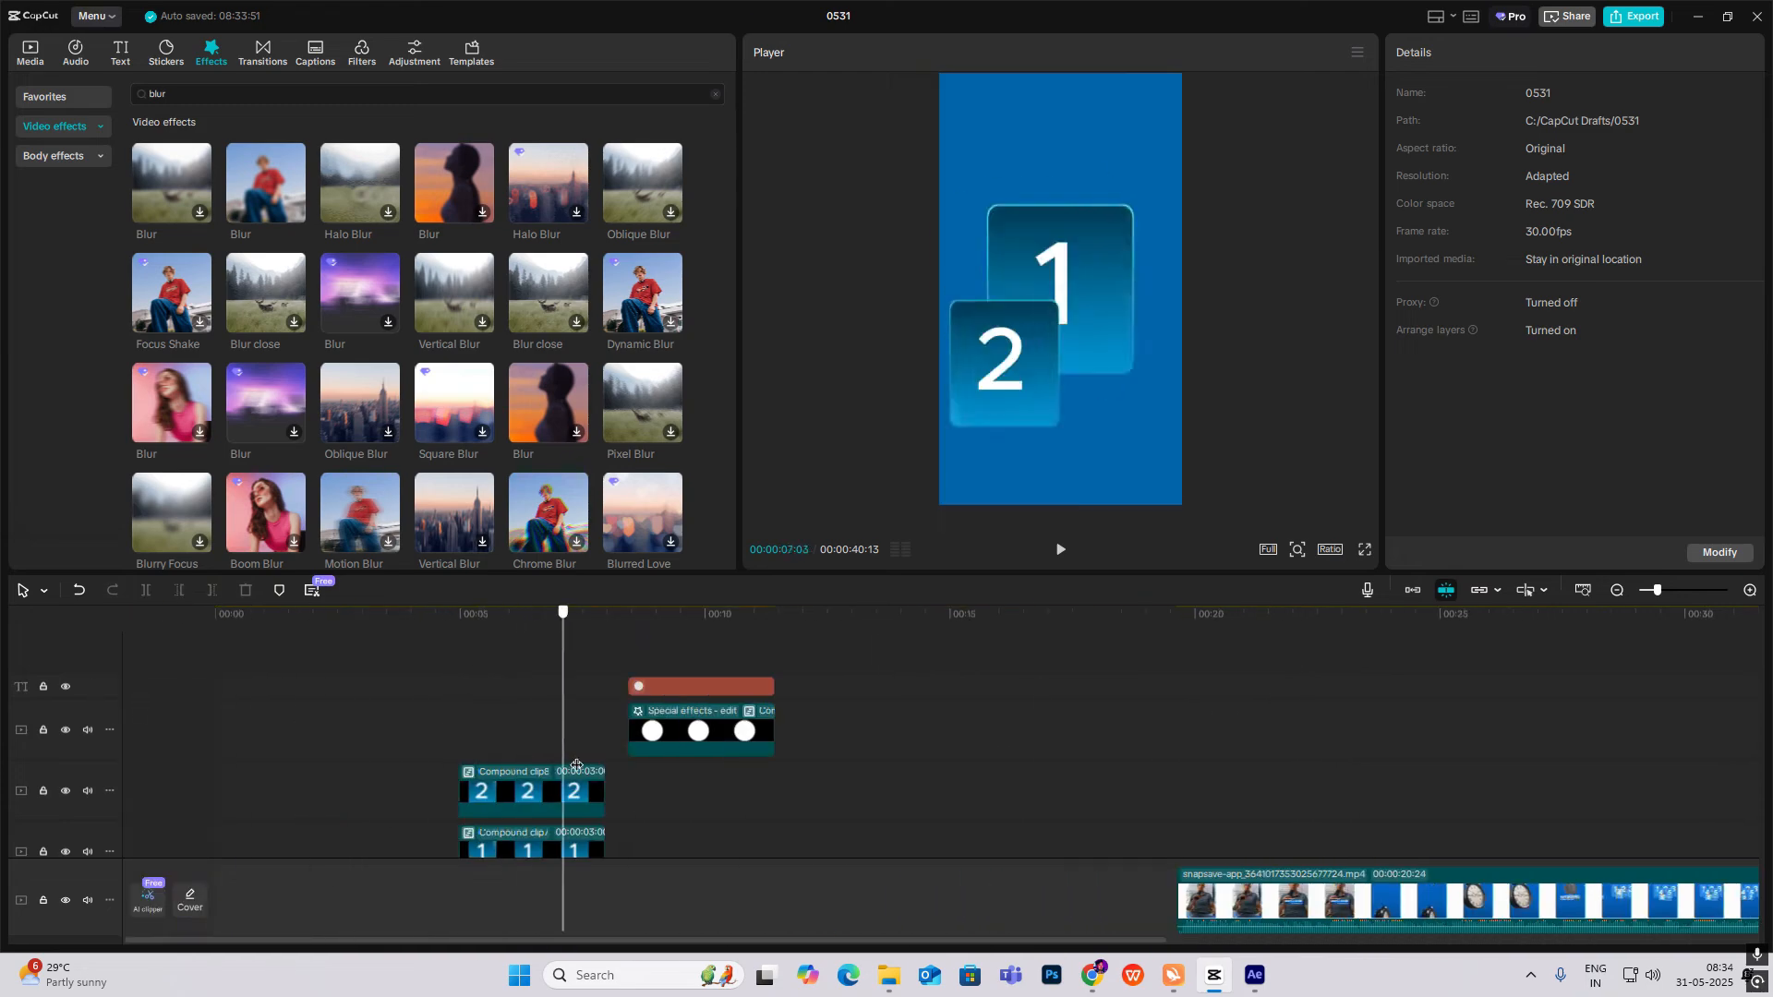